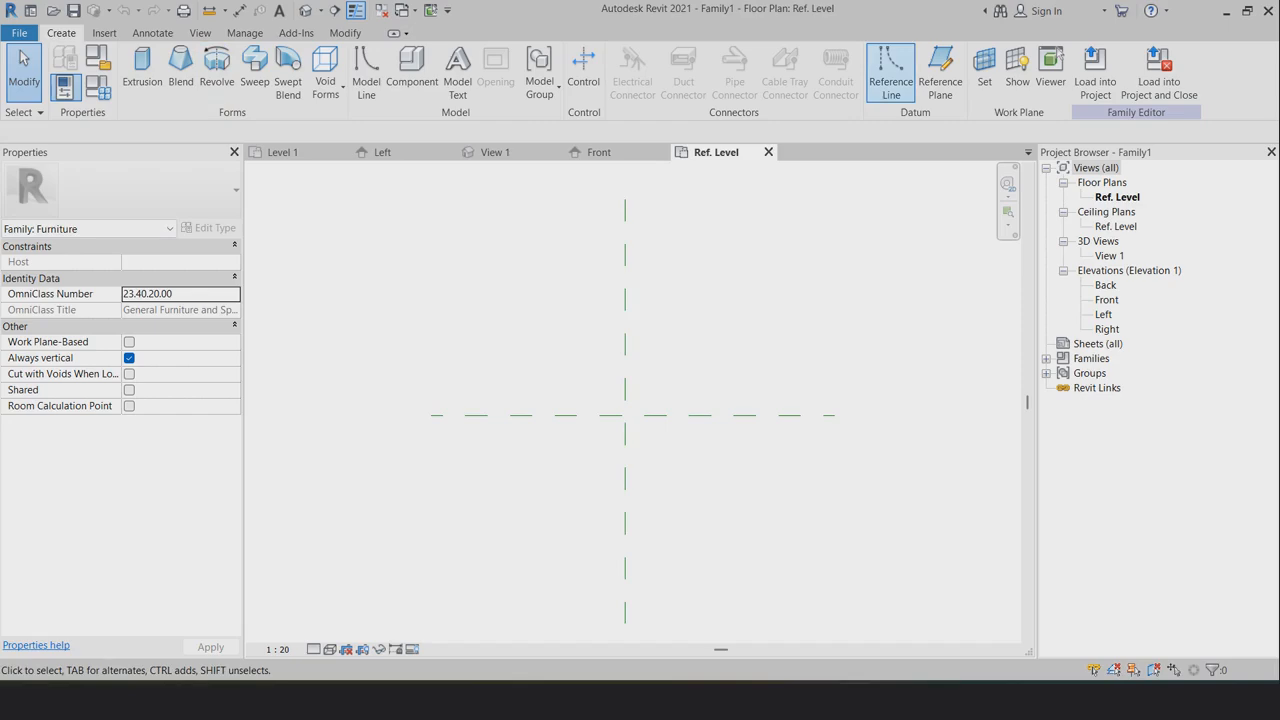
# Draw vertical reference planes about 800 mm right and about 877 mm left of the vertical center plane
pyautogui.click(940, 72)
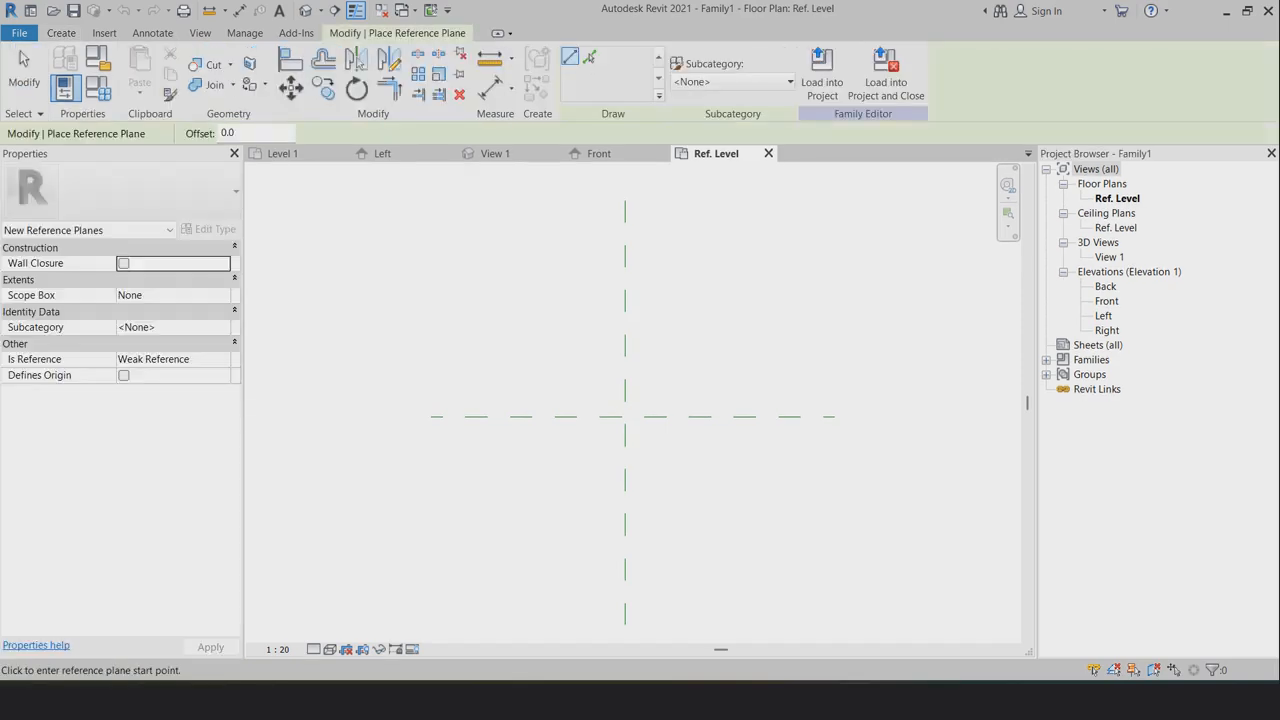
pyautogui.click(741, 201)
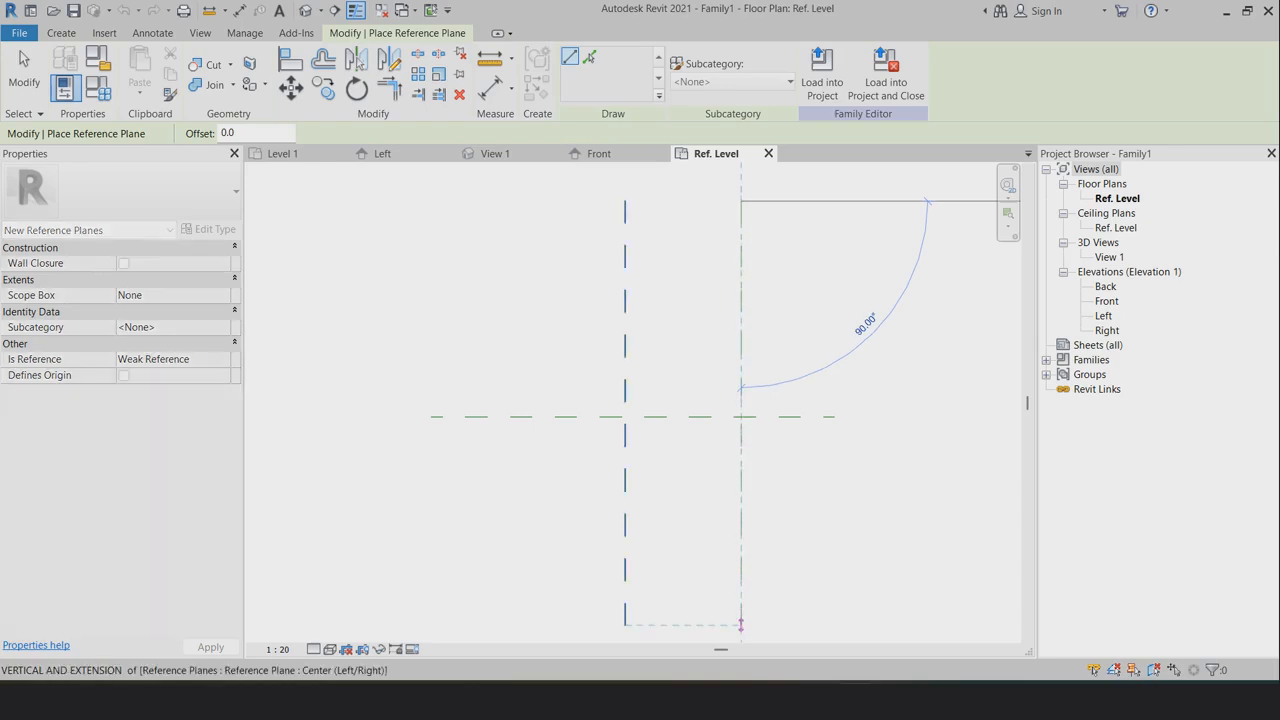
pyautogui.click(740, 624)
pyautogui.rightClick(738, 392)
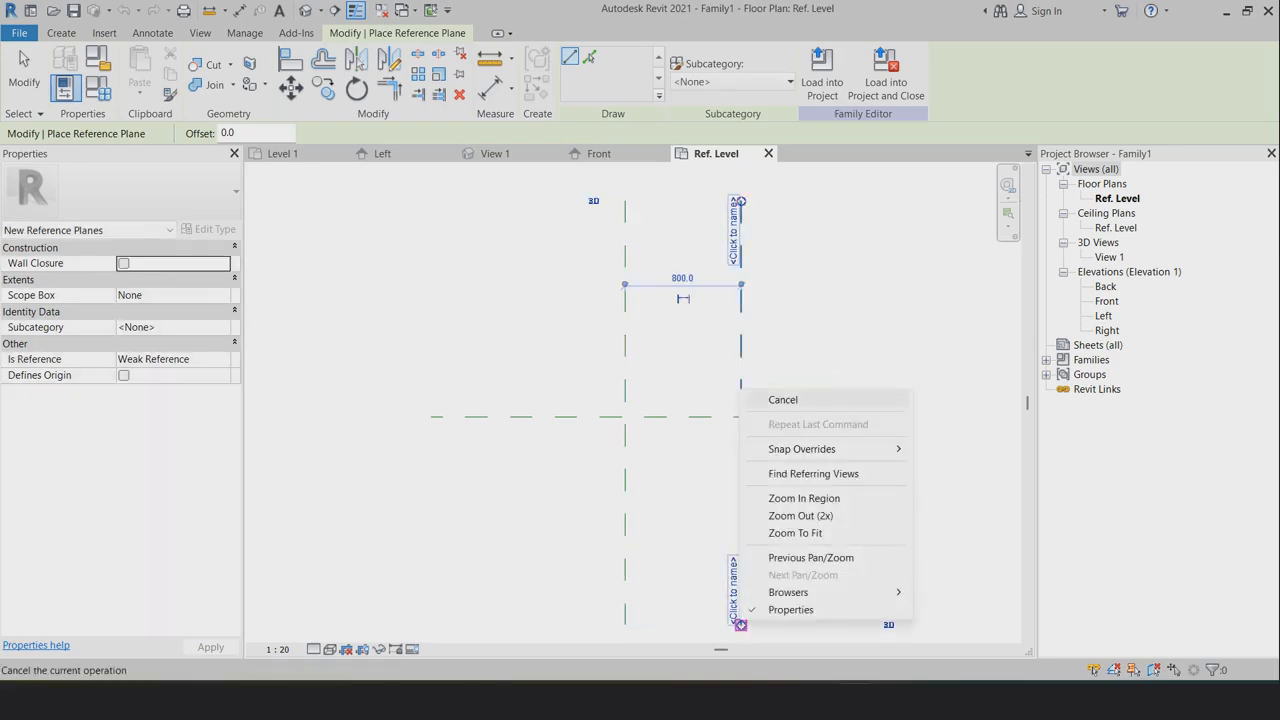
pyautogui.click(762, 398)
pyautogui.click(497, 208)
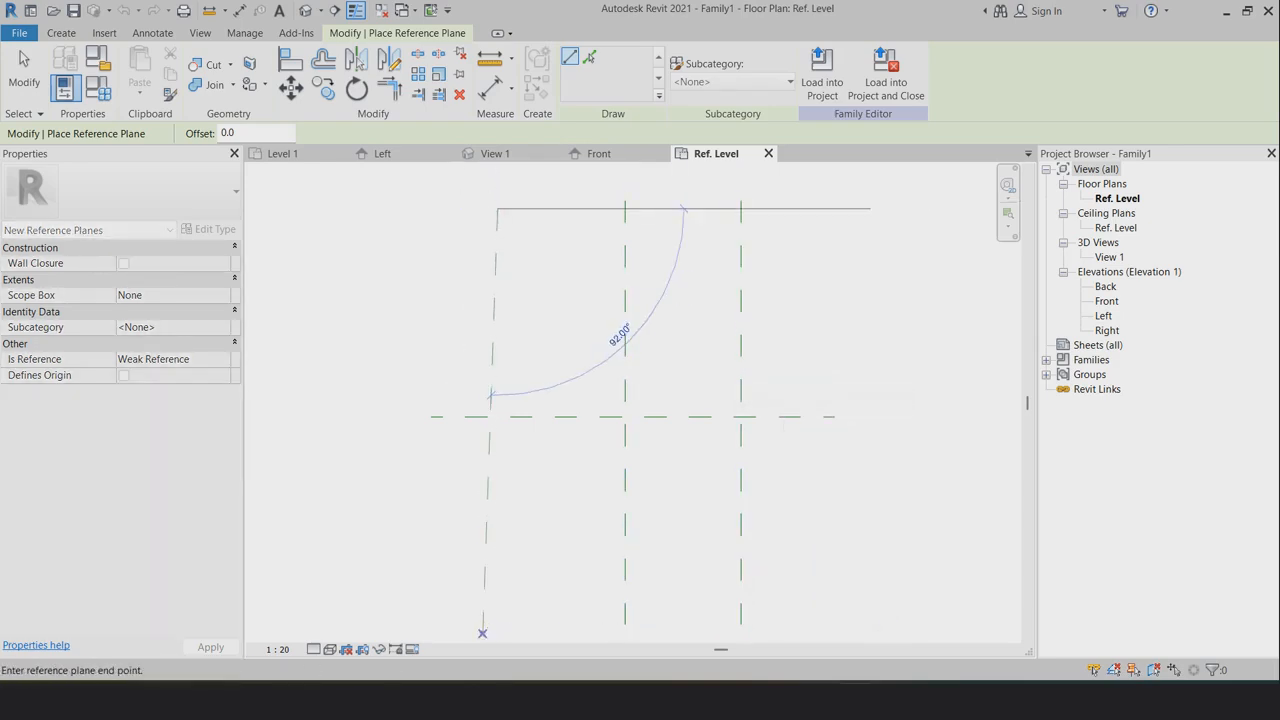
pyautogui.click(497, 624)
pyautogui.rightClick(508, 394)
pyautogui.click(531, 403)
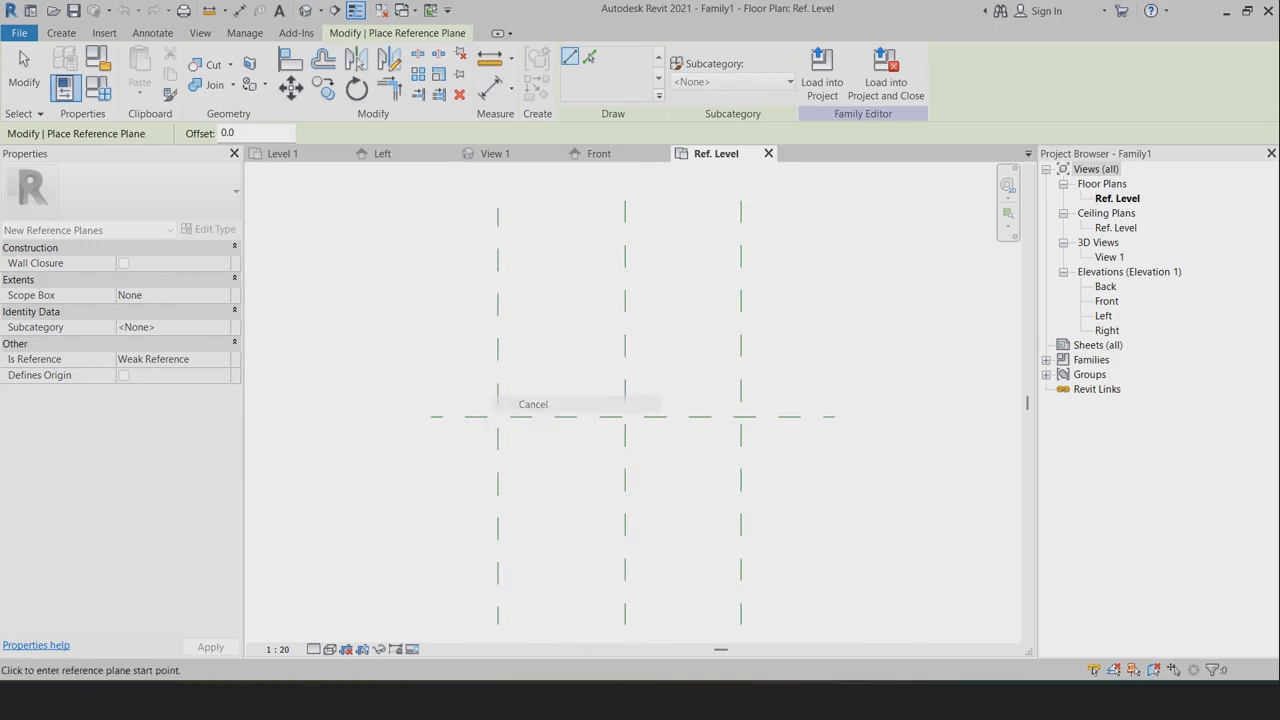
# Draw horizontal reference planes about 757 mm above and about 1000 mm below the horizontal center plane
pyautogui.click(403, 306)
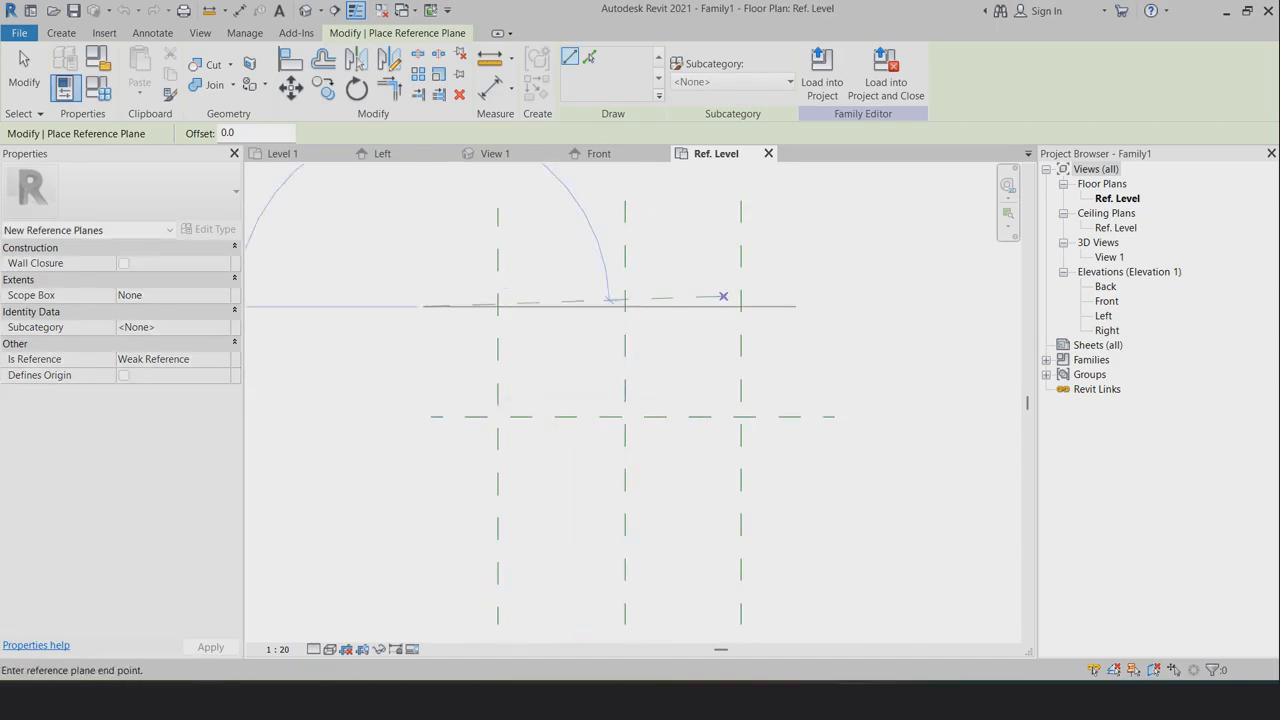
pyautogui.click(826, 306)
pyautogui.rightClick(907, 306)
pyautogui.click(932, 314)
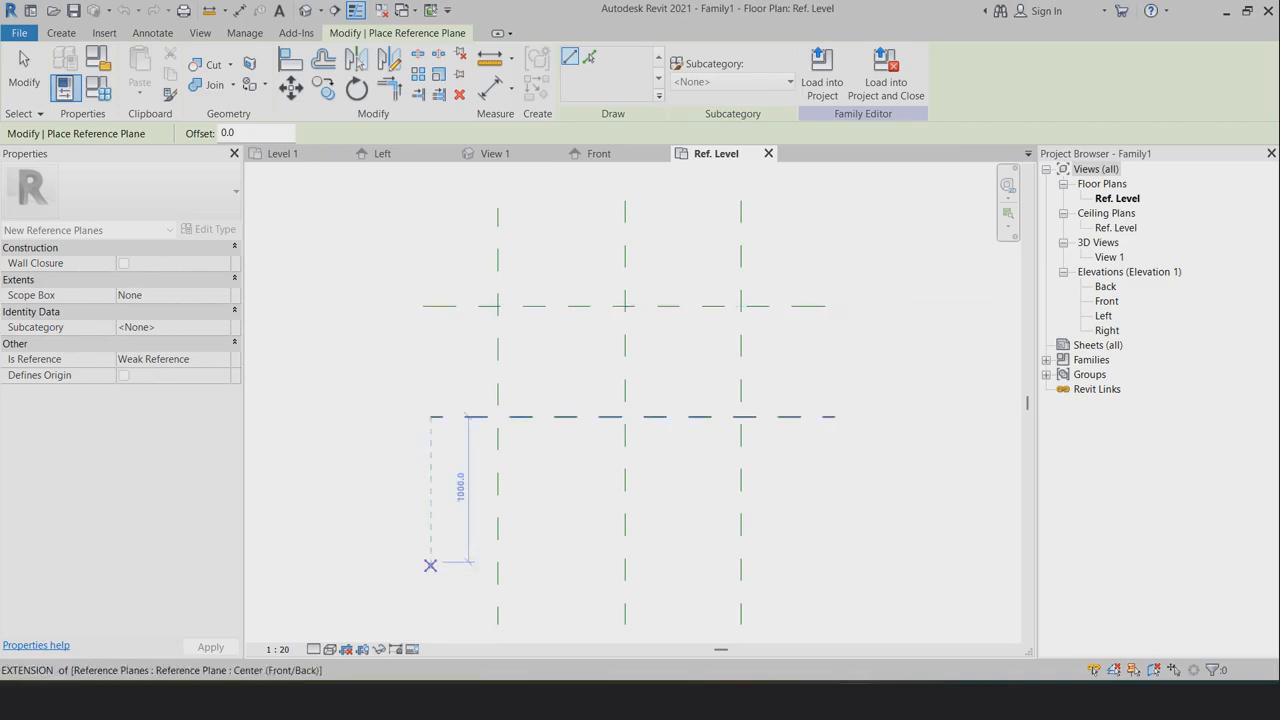
pyautogui.click(428, 567)
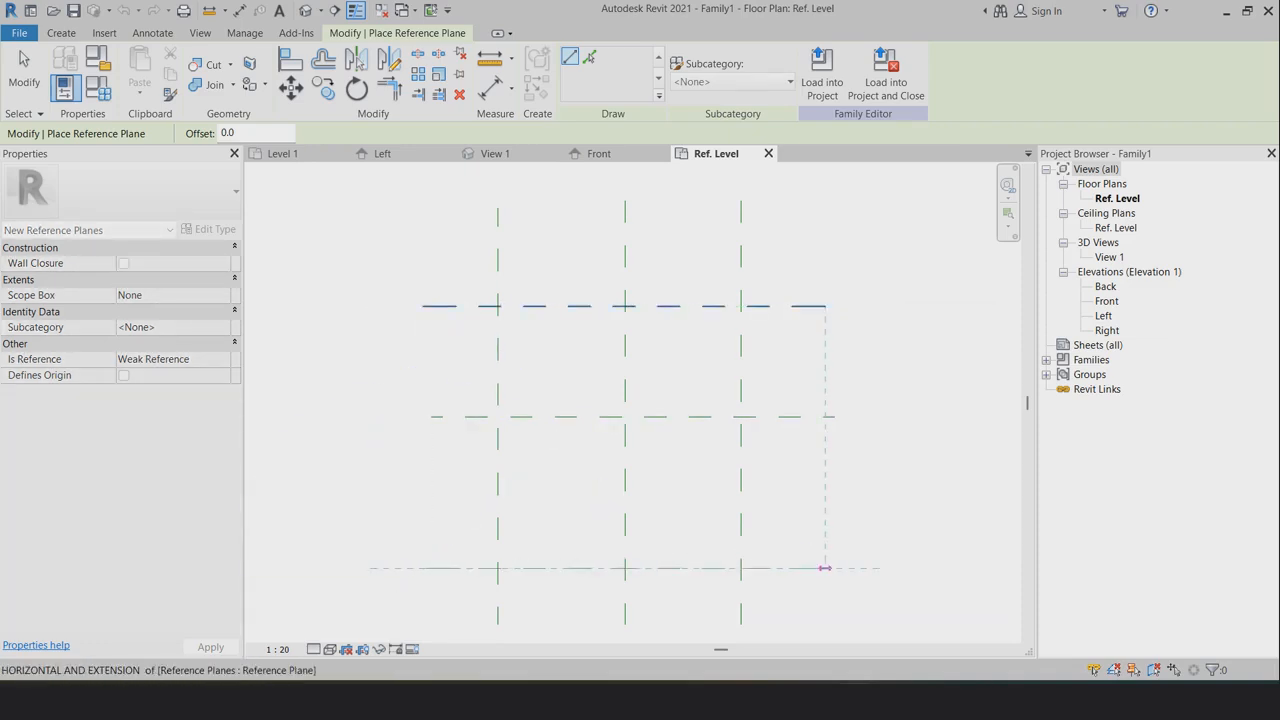
pyautogui.click(825, 568)
pyautogui.rightClick(828, 569)
pyautogui.click(858, 350)
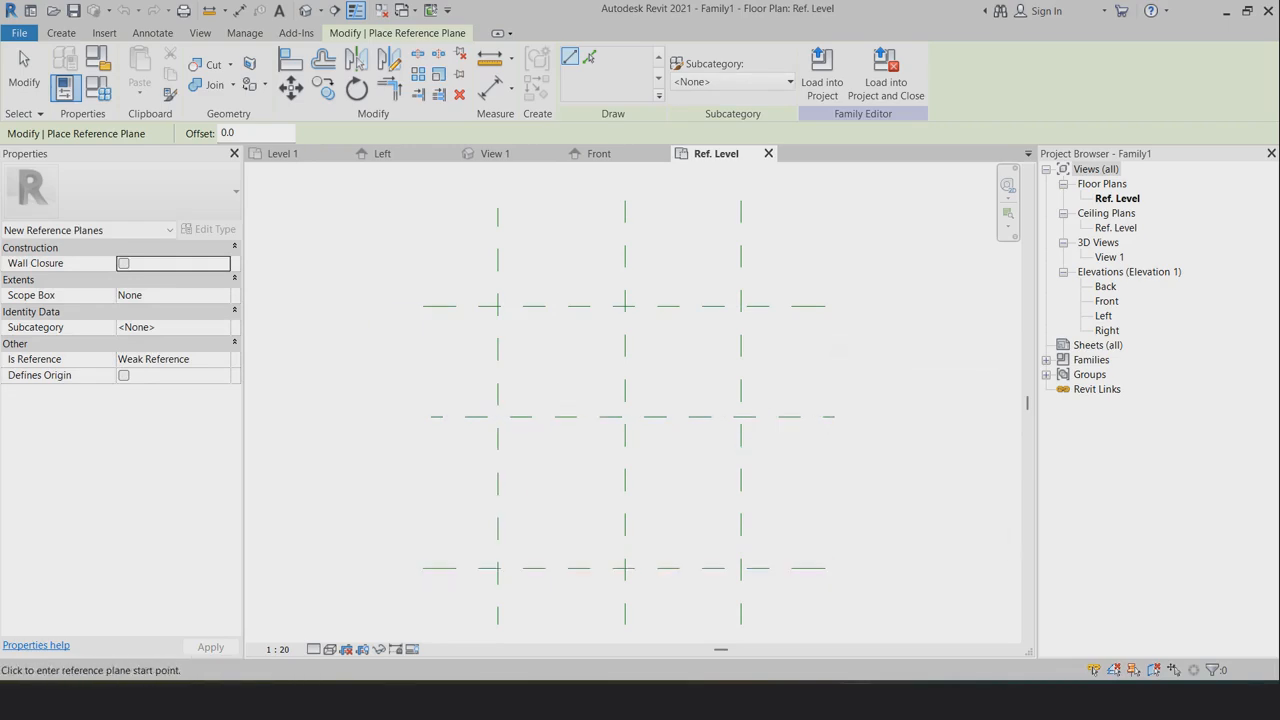
# Add an equalized aligned dimension across the three vertical reference planes and an overall dimension between the outer two
pyautogui.click(152, 33)
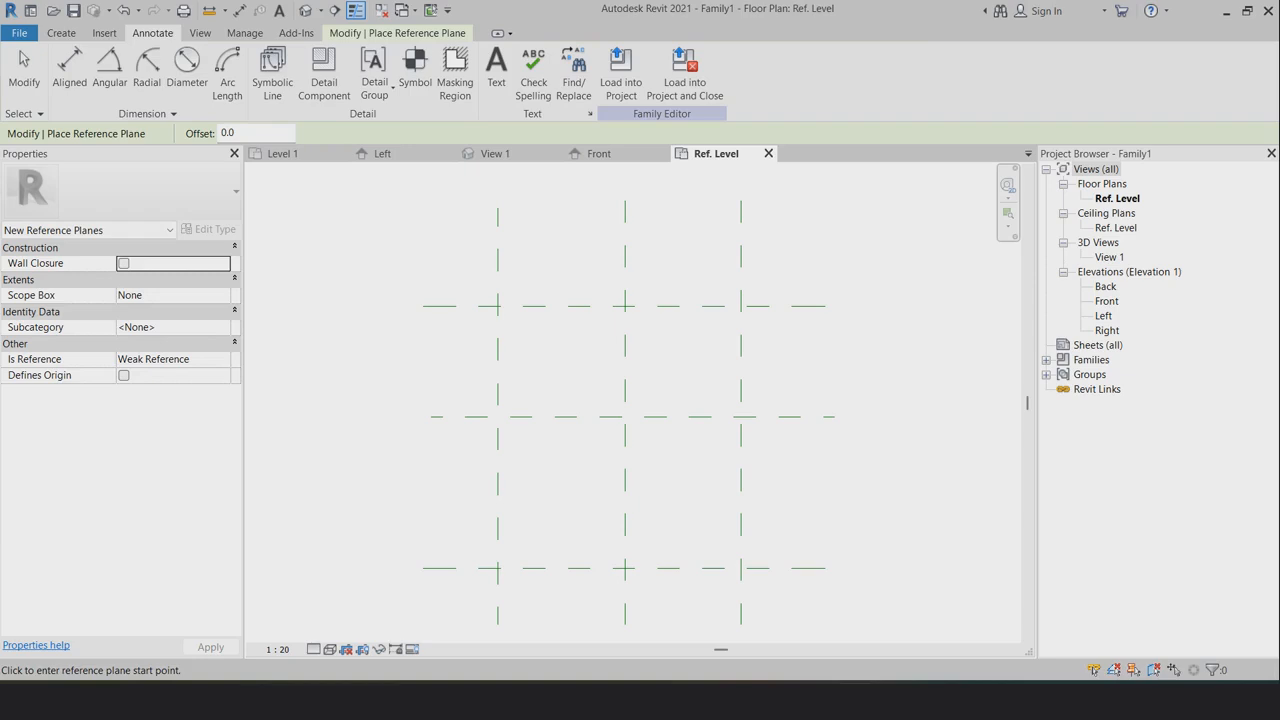
pyautogui.click(70, 70)
pyautogui.click(498, 287)
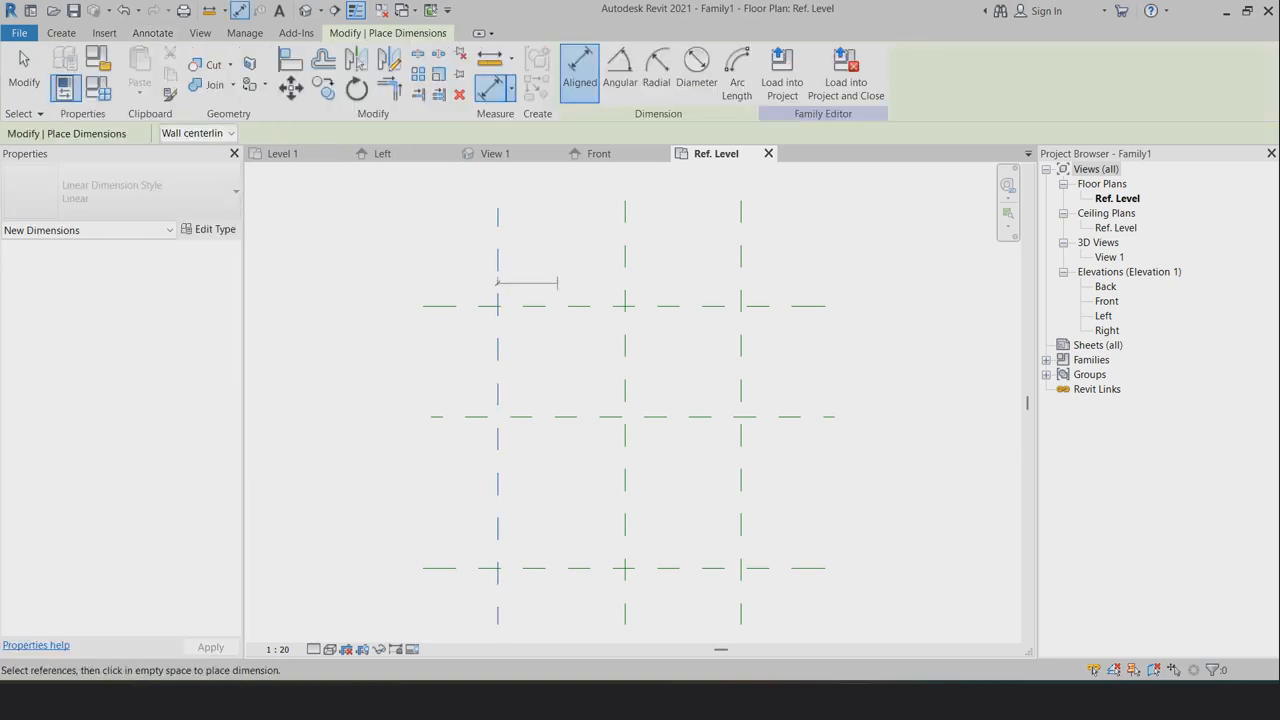
pyautogui.click(625, 265)
pyautogui.click(741, 287)
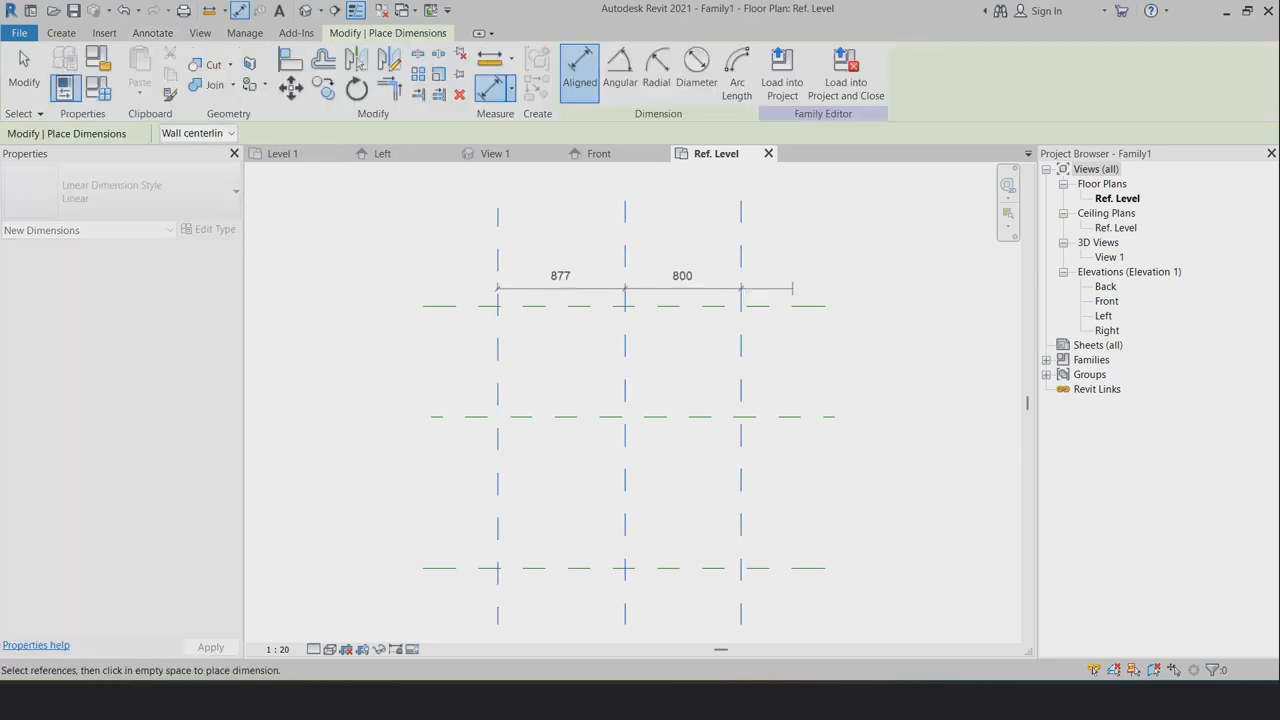
pyautogui.click(794, 288)
pyautogui.click(619, 251)
pyautogui.click(508, 260)
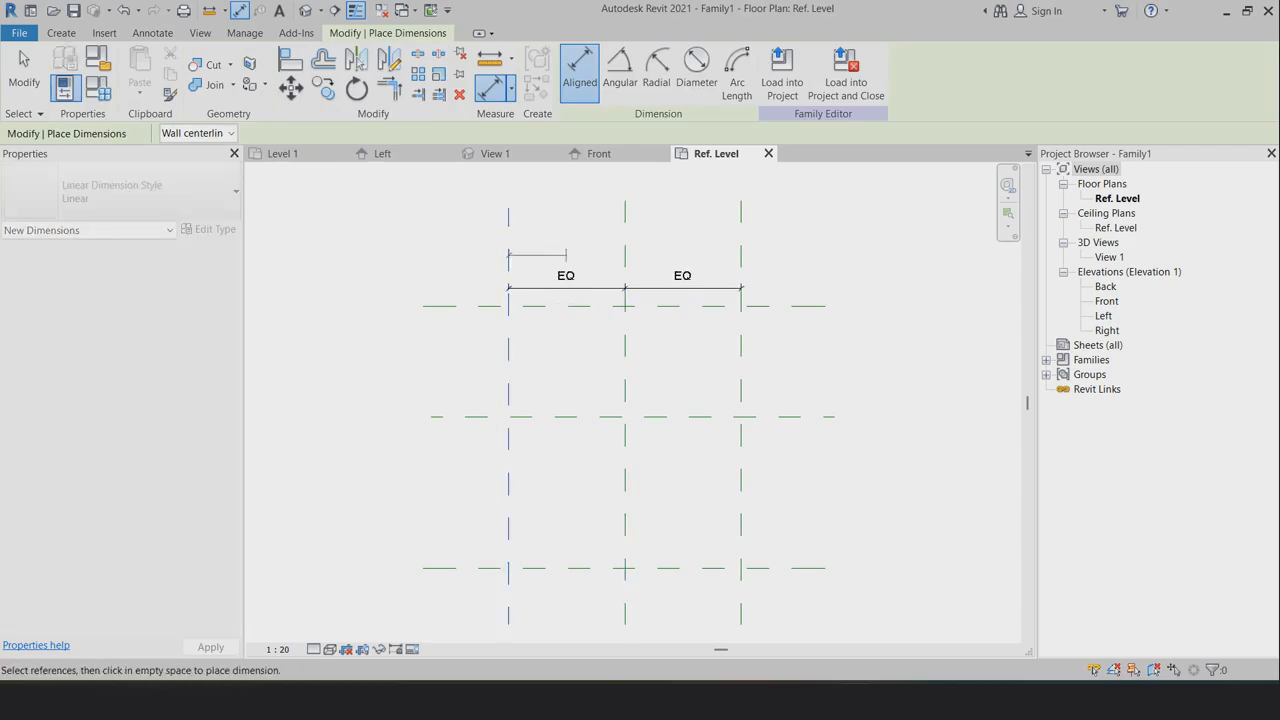
pyautogui.click(765, 262)
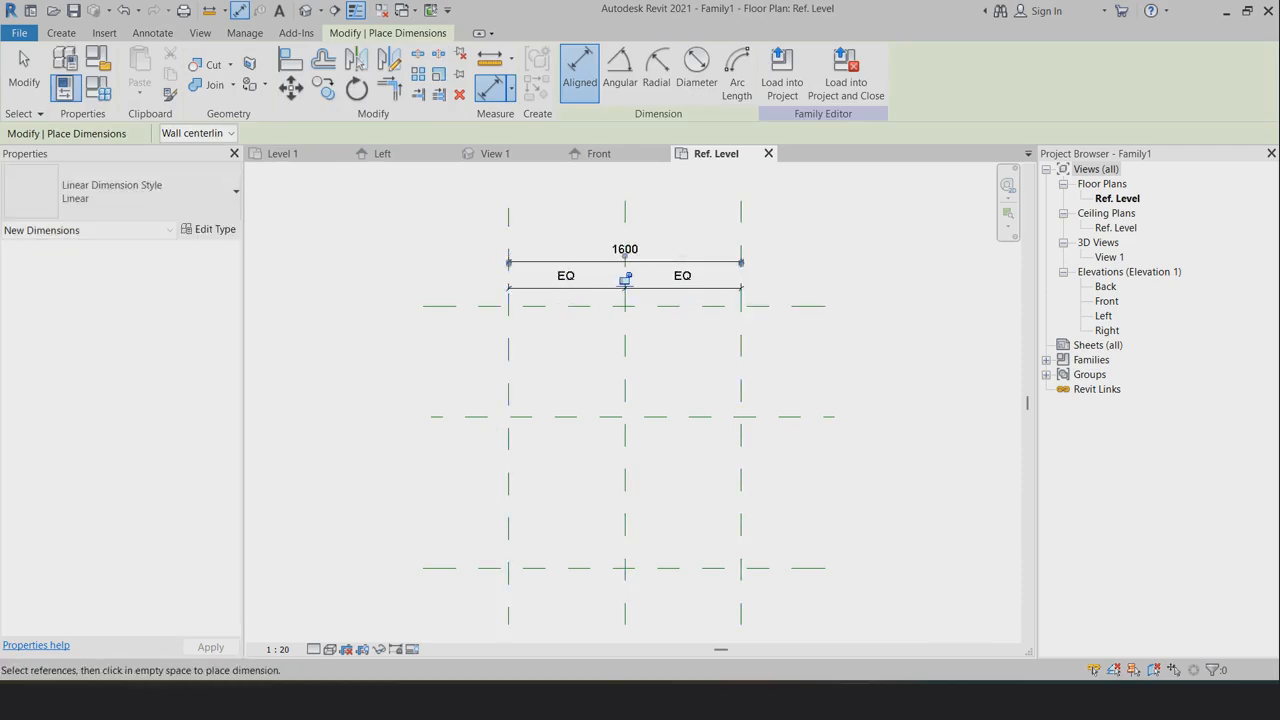
# Add an equalized aligned dimension across the three horizontal reference planes and an overall dimension between the outer two
pyautogui.click(475, 305)
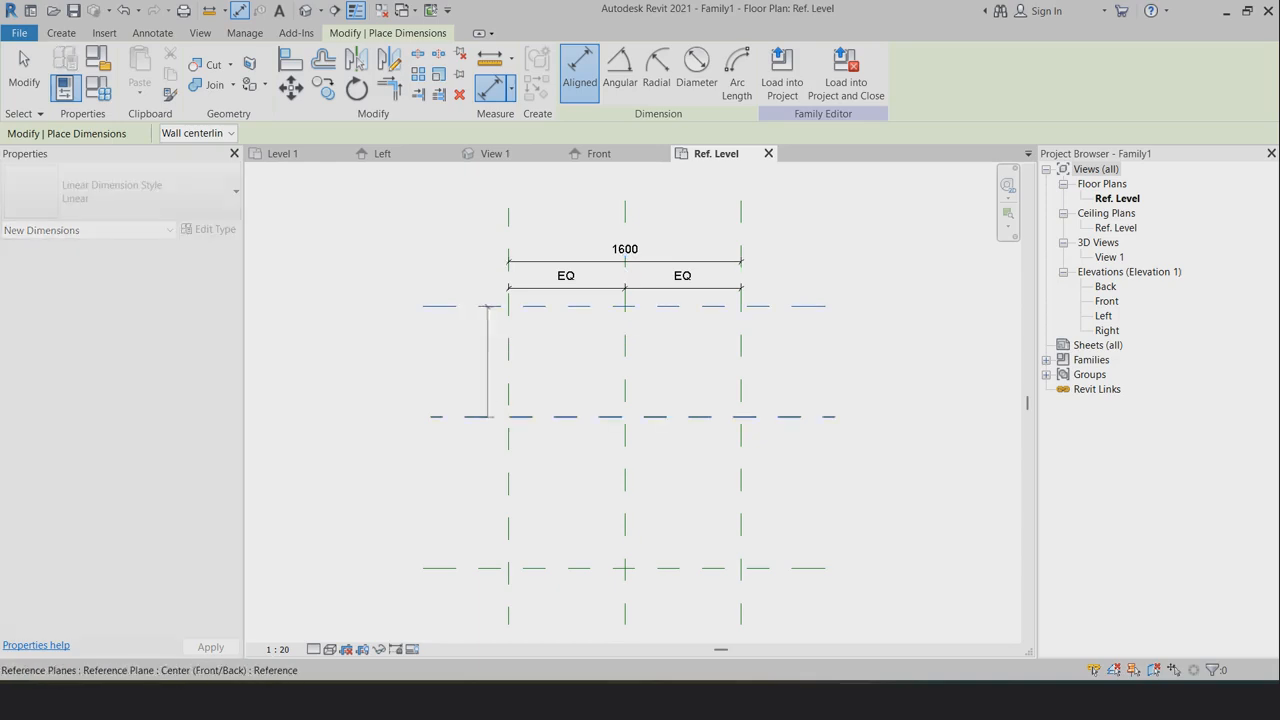
pyautogui.click(475, 416)
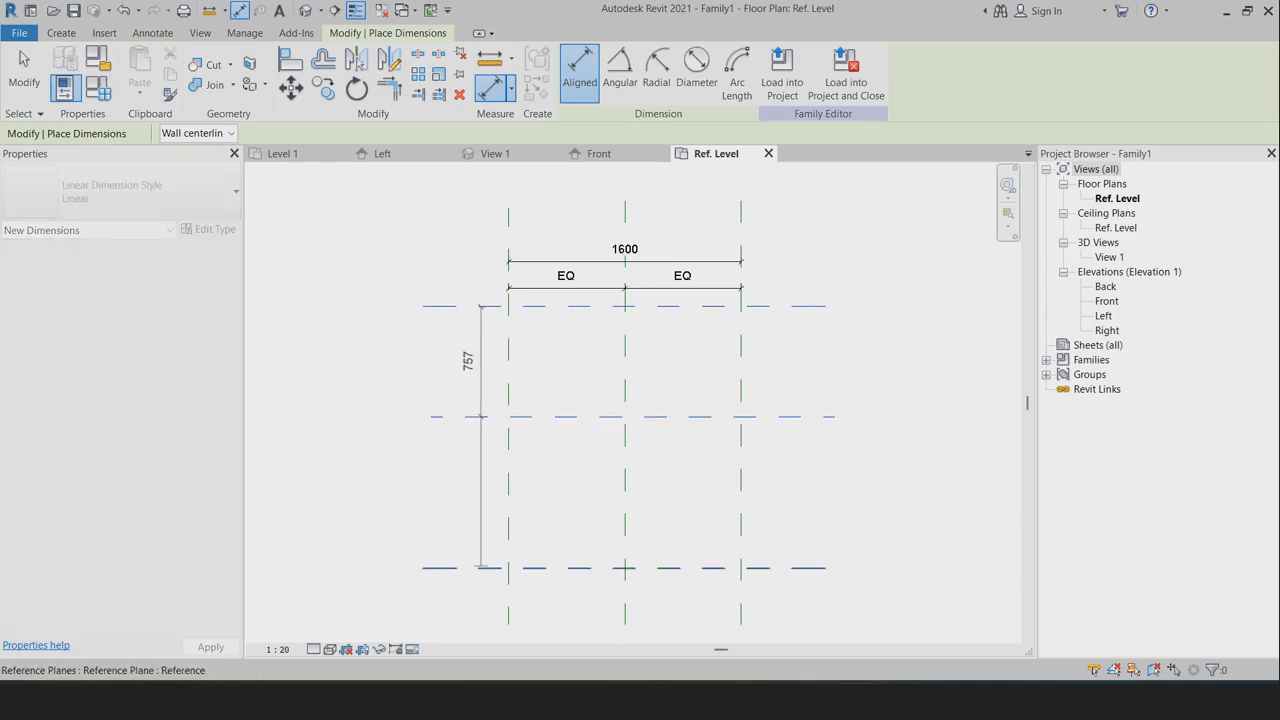
pyautogui.click(474, 568)
pyautogui.click(465, 600)
pyautogui.click(501, 416)
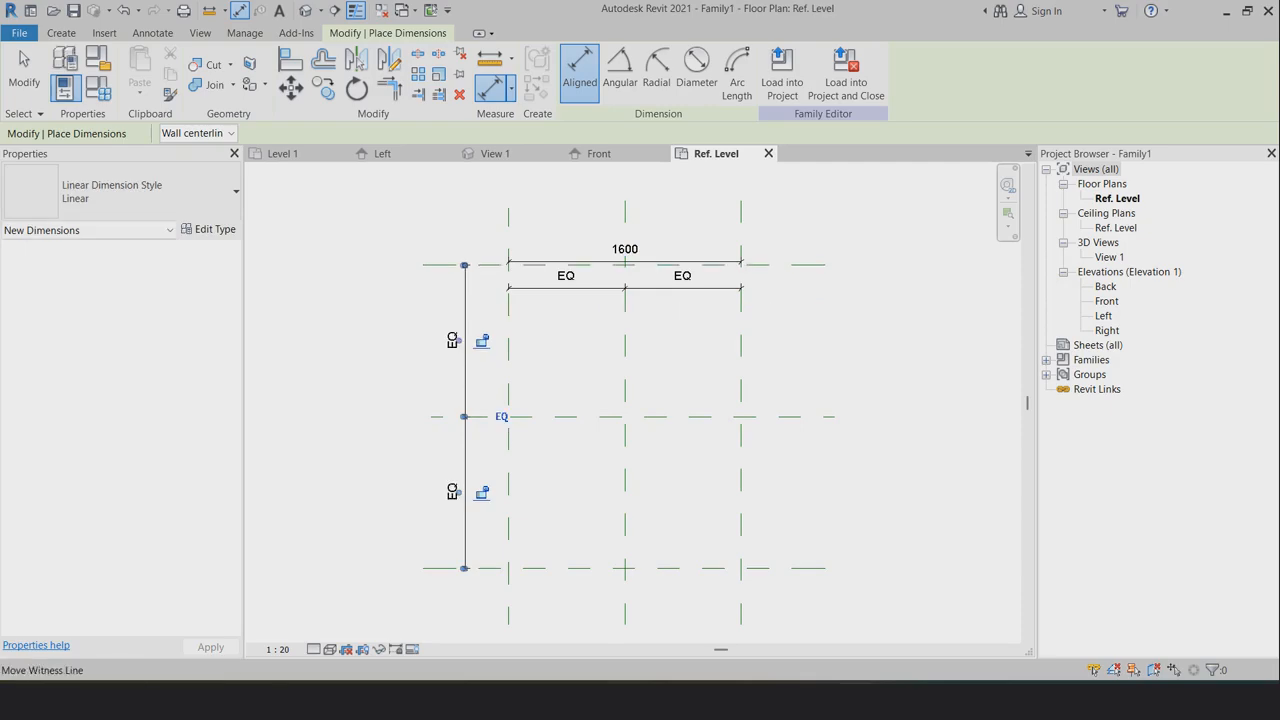
pyautogui.click(479, 265)
pyautogui.click(492, 567)
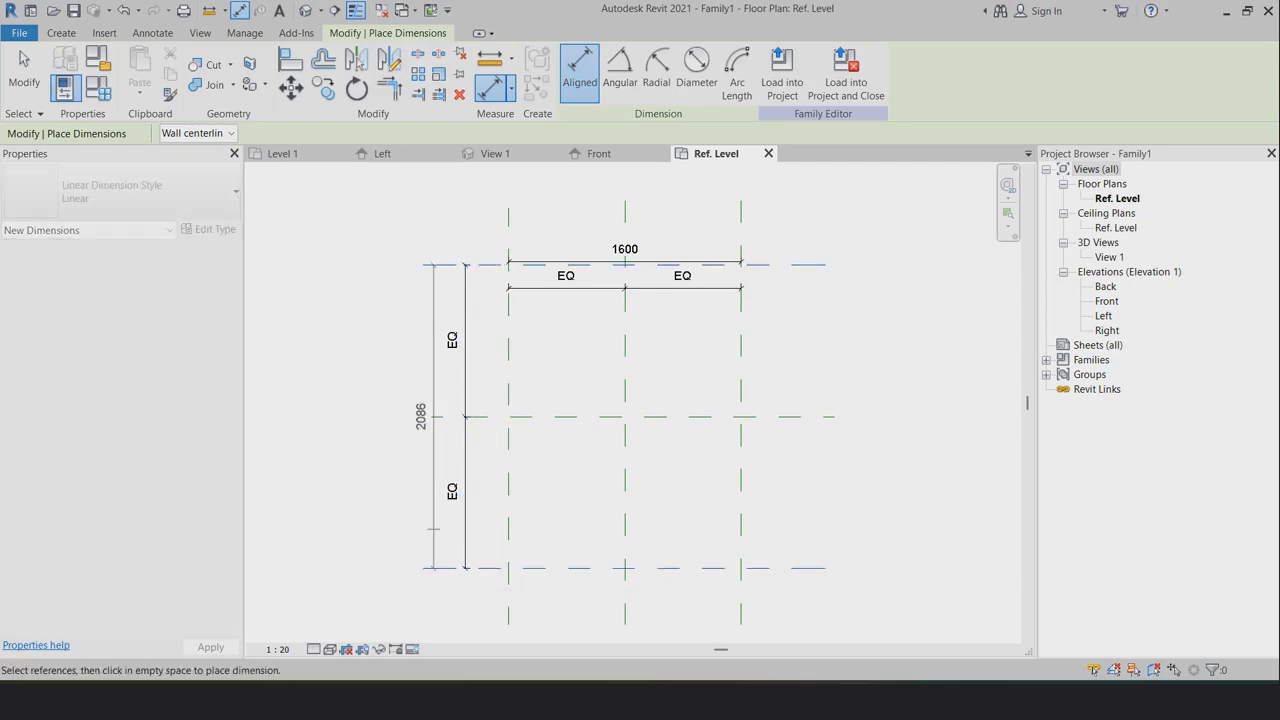
pyautogui.click(418, 416)
pyautogui.press('Escape')
pyautogui.press('Escape')
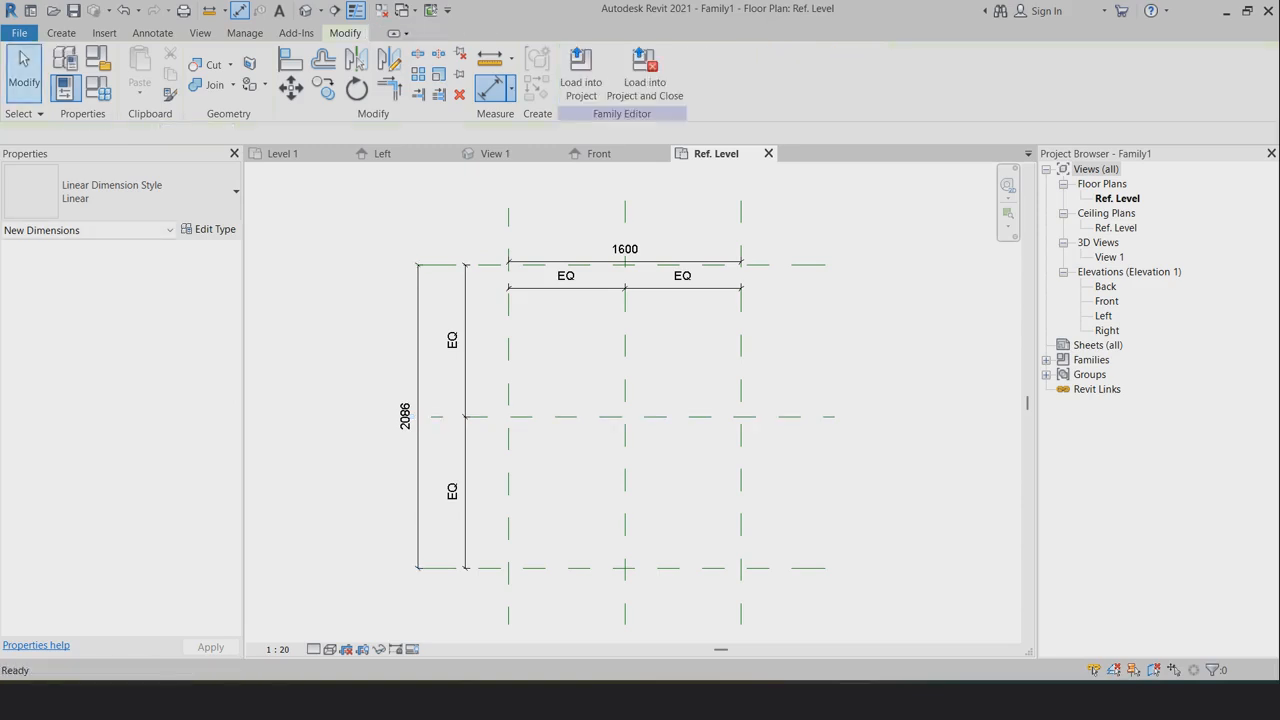
# Label the overall width dimension with a new family type parameter named TW, grouped under Dimensions
pyautogui.scroll(1, 662, 262)
pyautogui.click(660, 293)
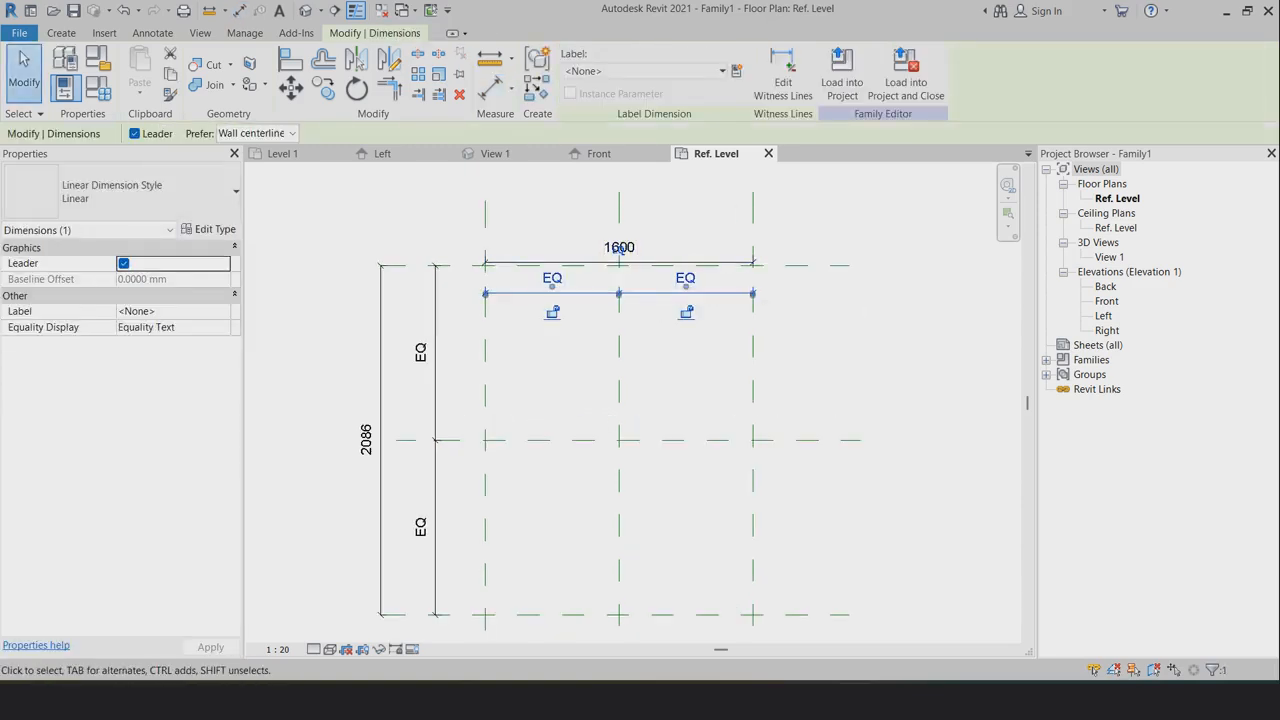
pyautogui.press('Escape')
pyautogui.click(640, 262)
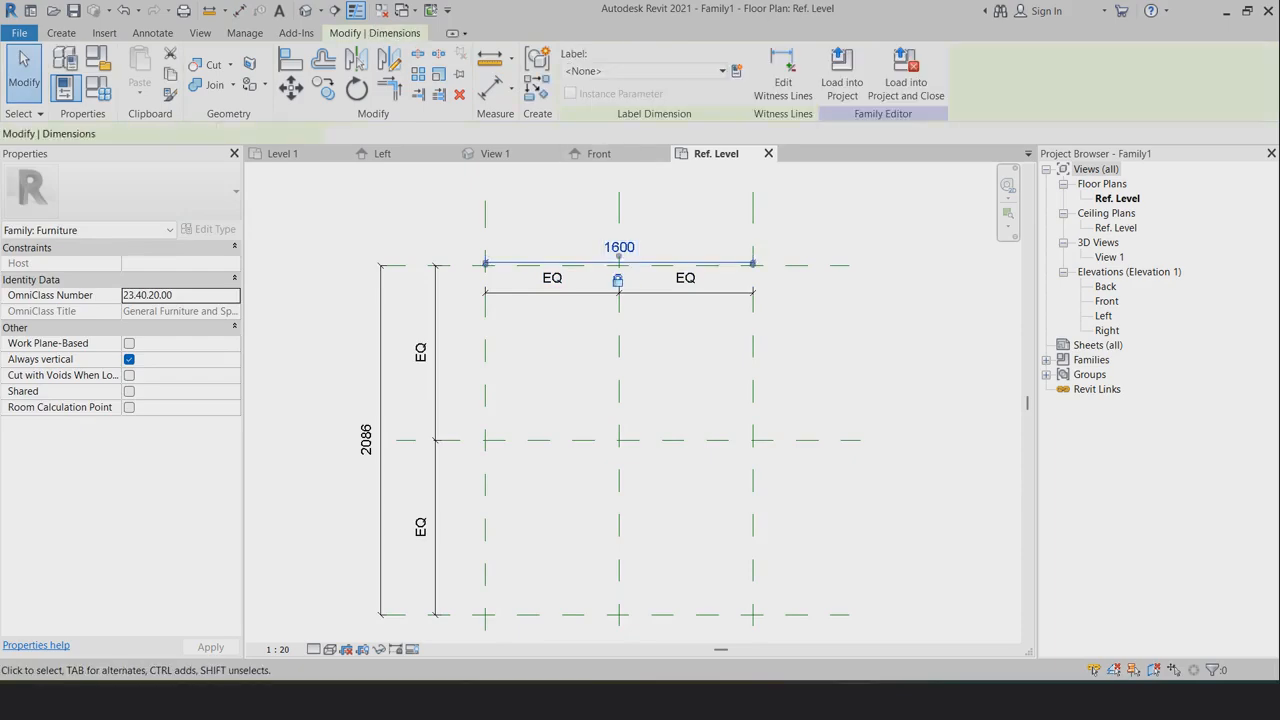
pyautogui.click(737, 71)
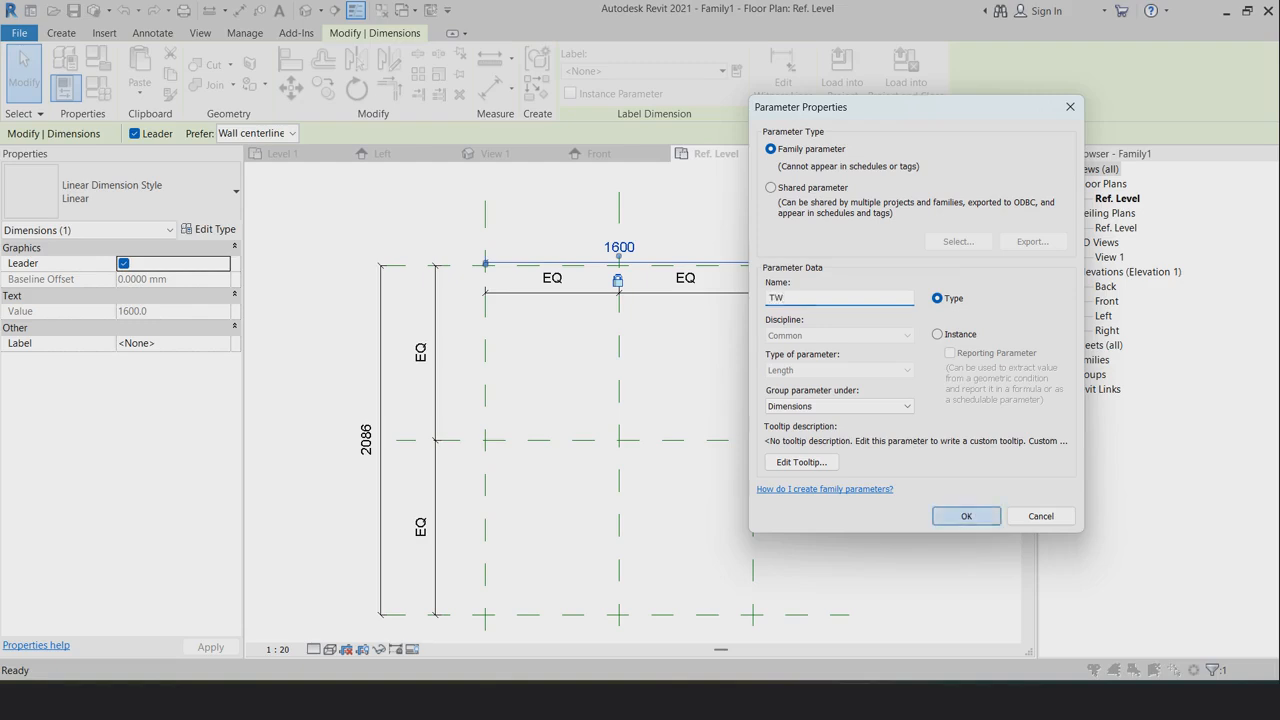
pyautogui.click(966, 516)
pyautogui.press('Escape')
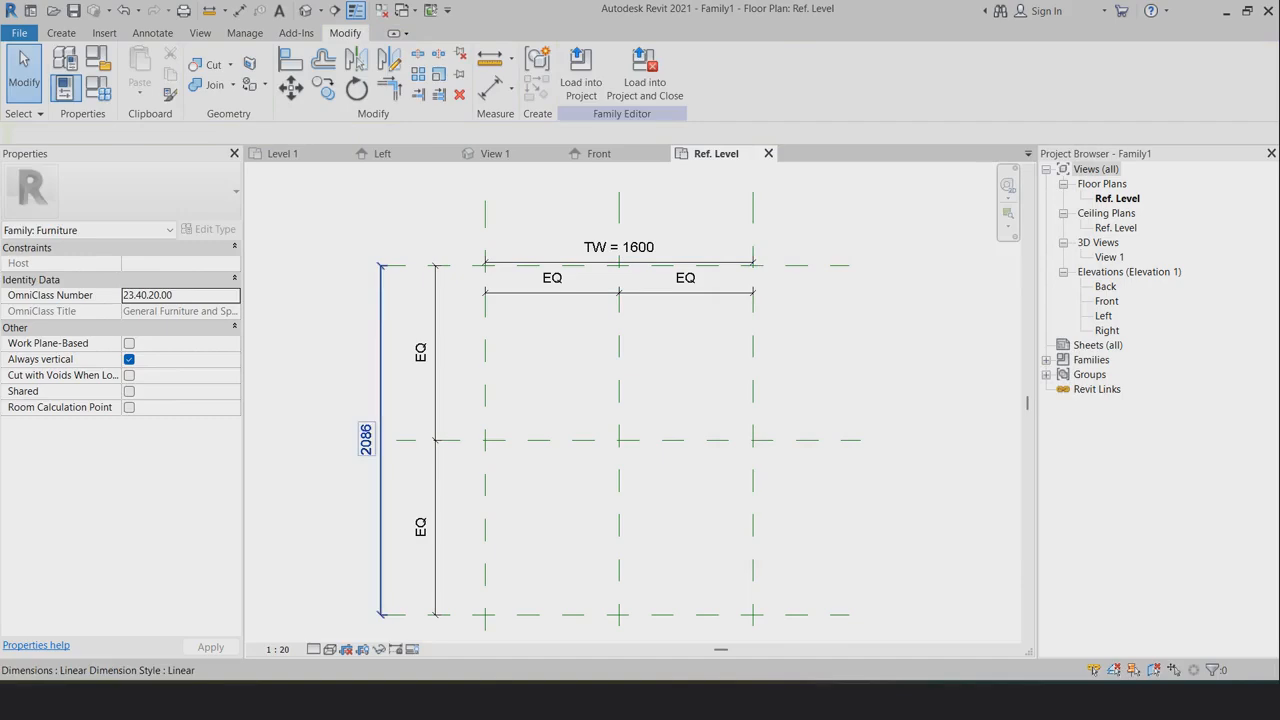
# Label the overall depth dimension with a new family type parameter named TD
pyautogui.click(380, 440)
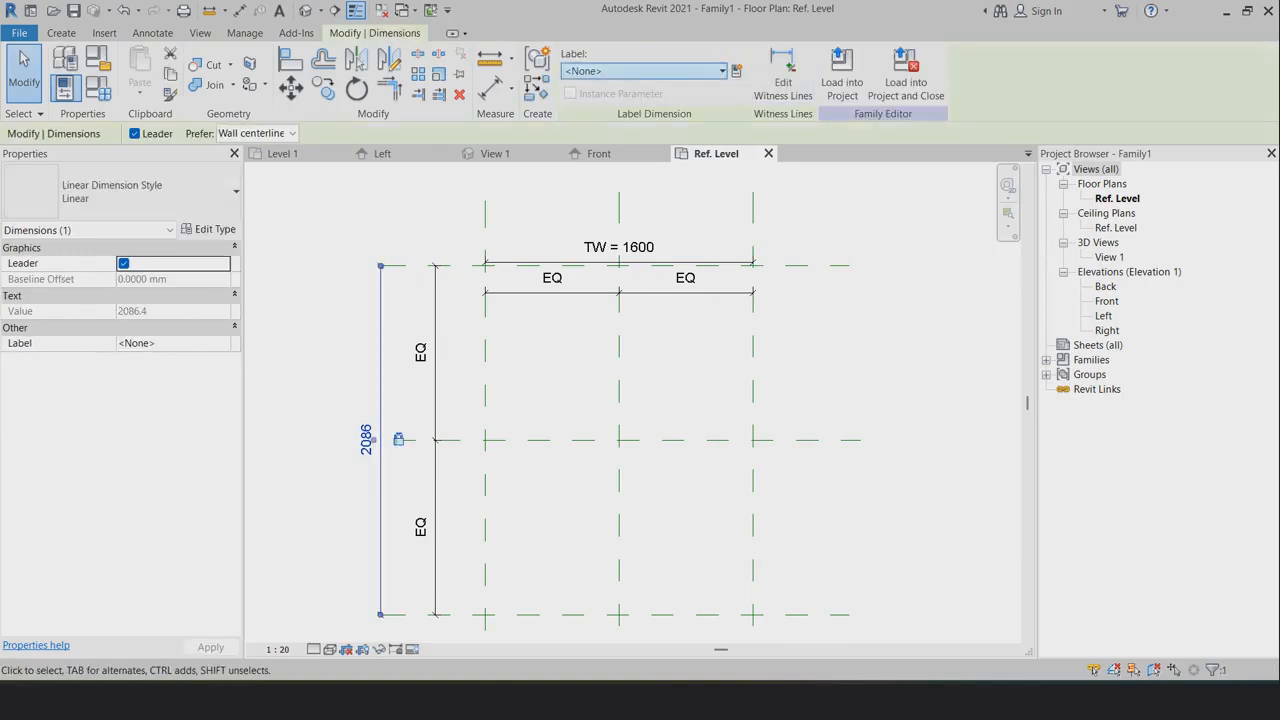
pyautogui.click(737, 71)
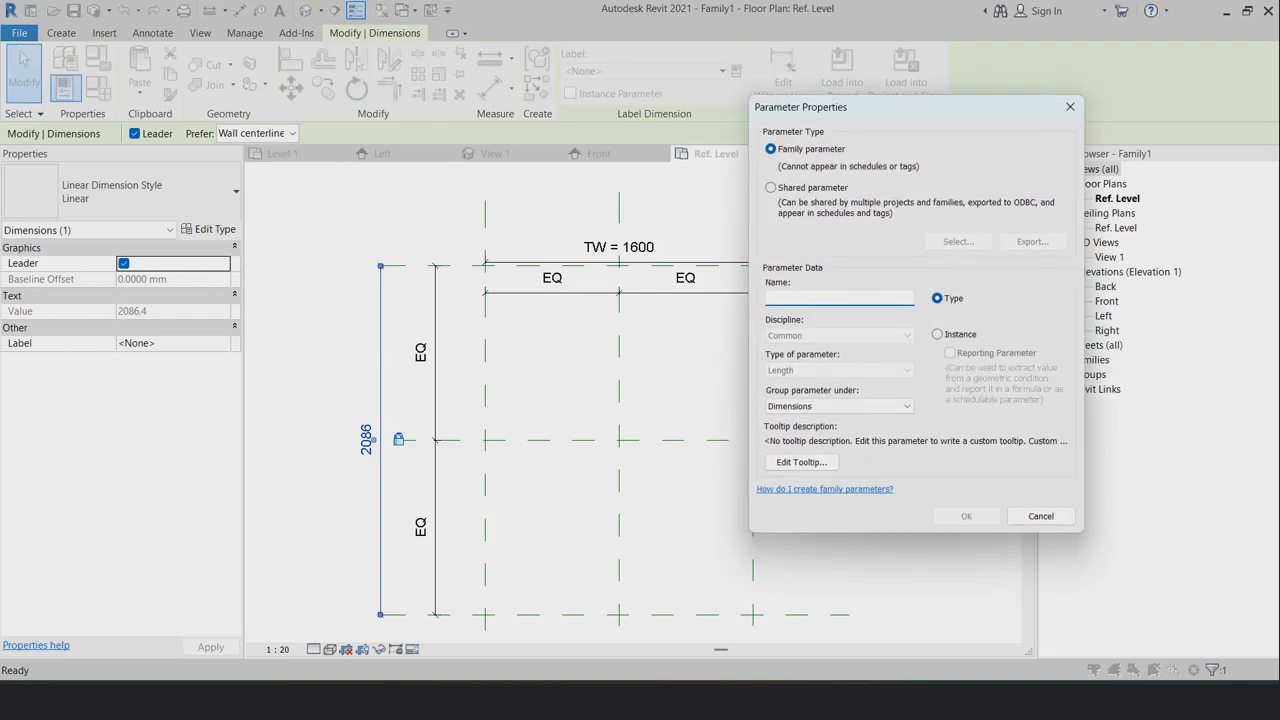
pyautogui.write('TD')
pyautogui.press('Return')
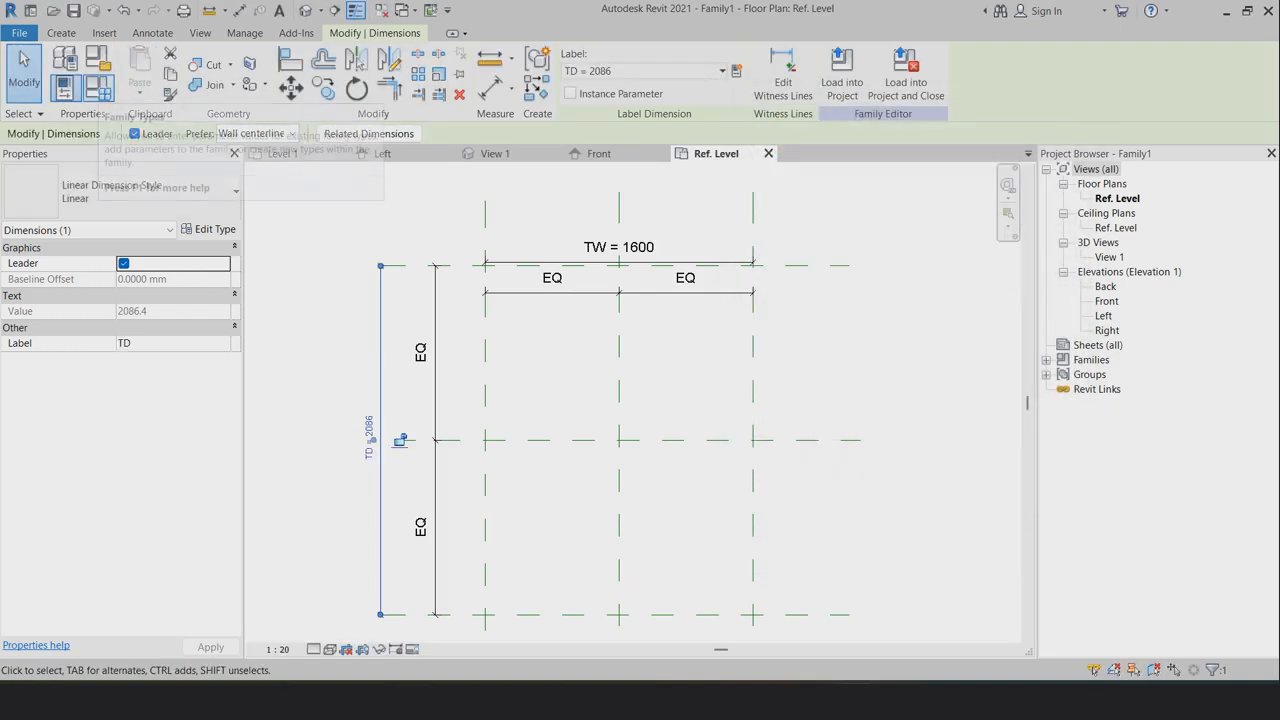
# Create a new family type named Table_Type_01
pyautogui.click(98, 87)
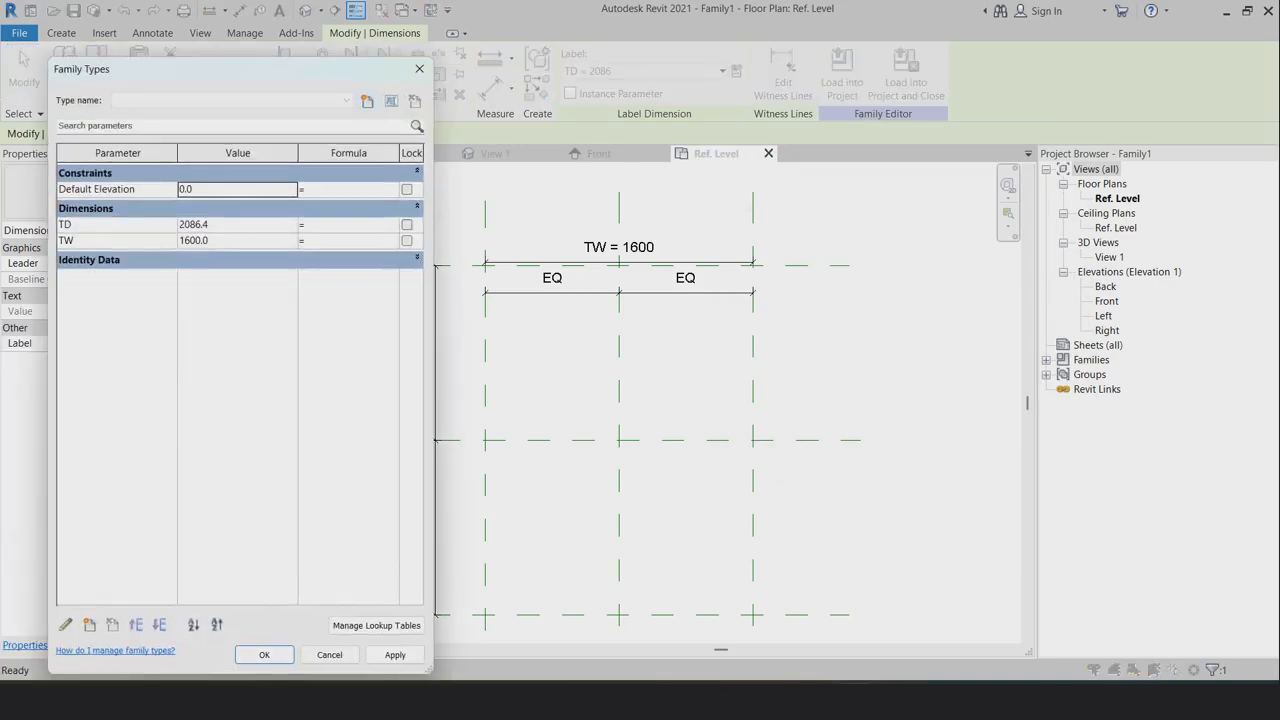
pyautogui.click(367, 101)
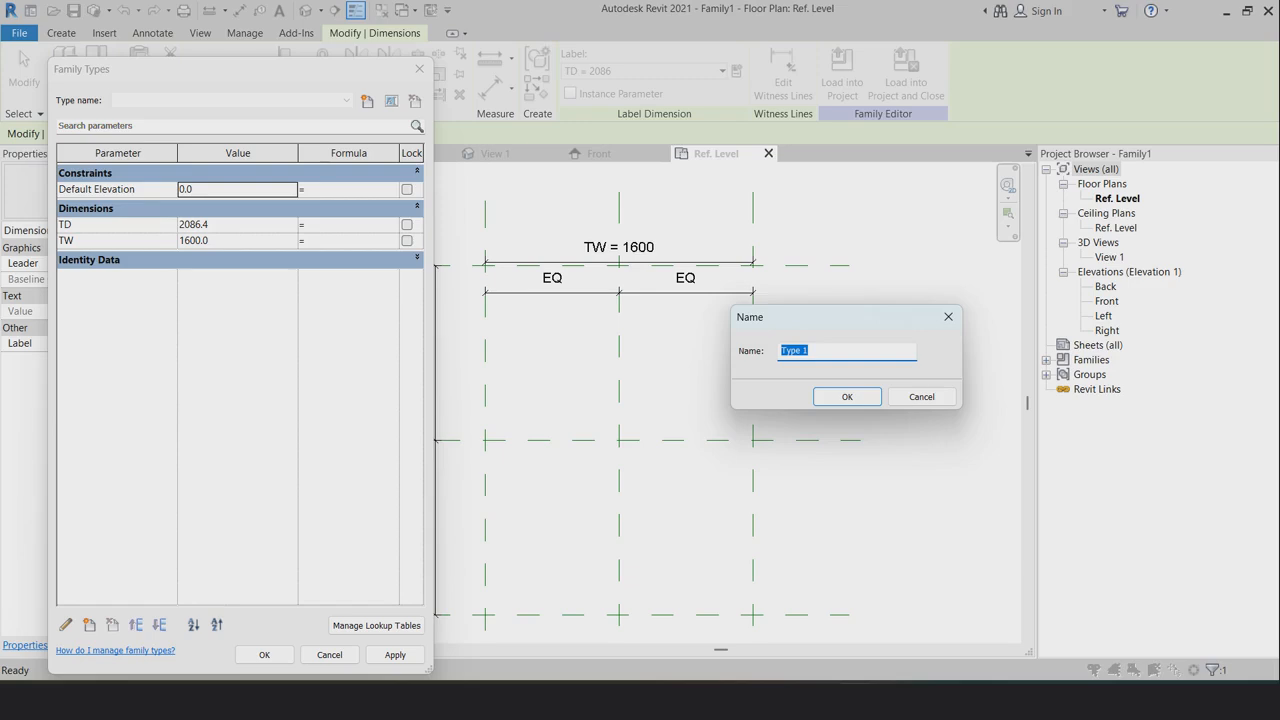
pyautogui.write('Table_')
pyautogui.press('Return')
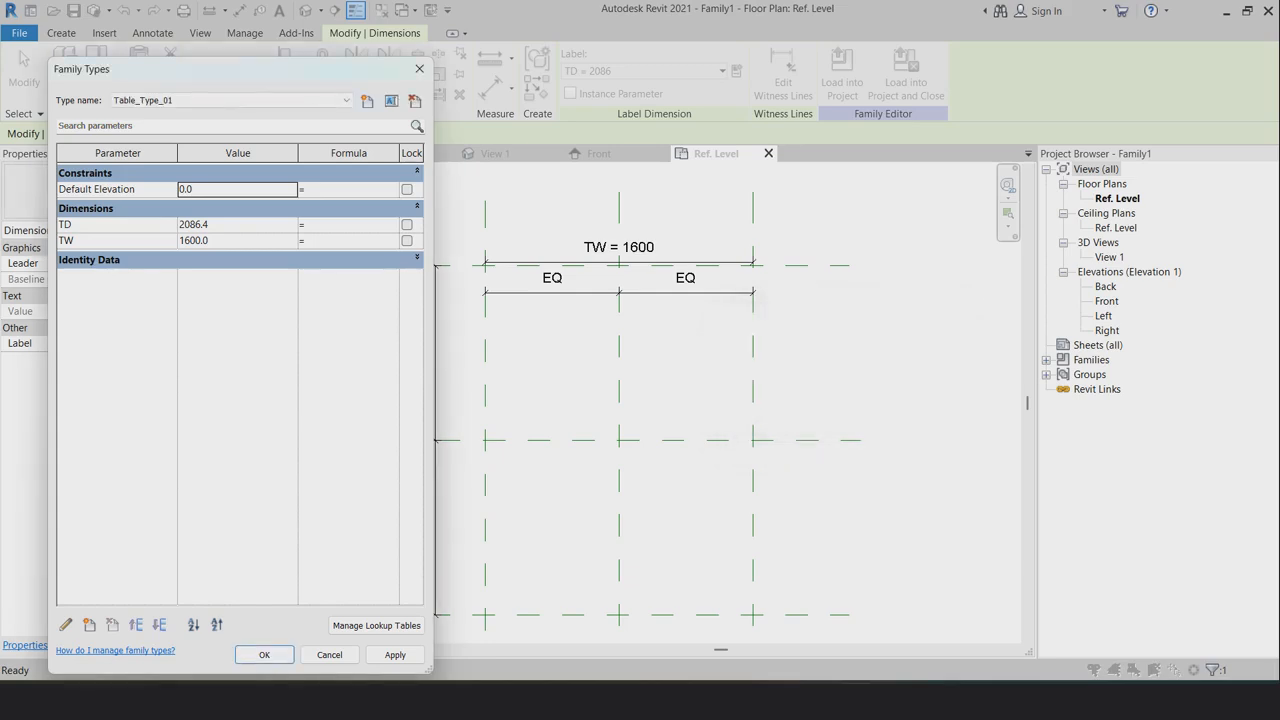
# Set TD to 750 and TW to 650 for Table_Type_01 and apply the values to the family
pyautogui.click(228, 225)
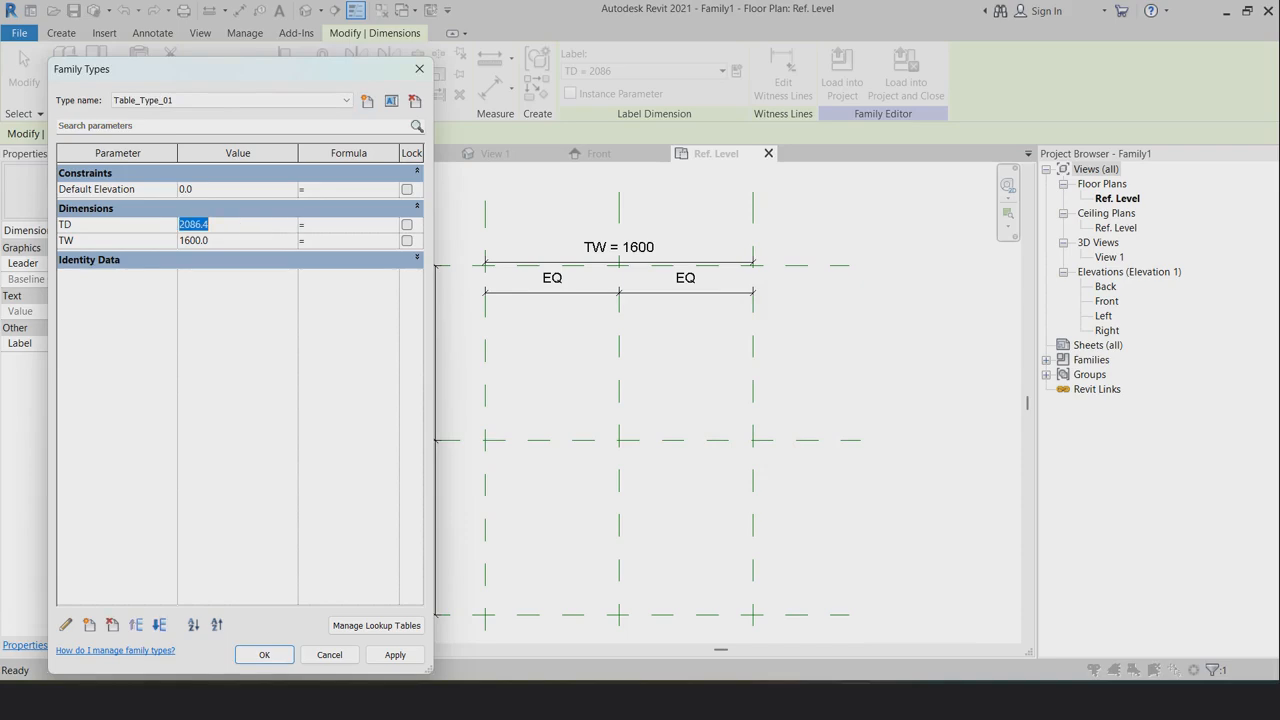
pyautogui.write('12')
pyautogui.click(228, 241)
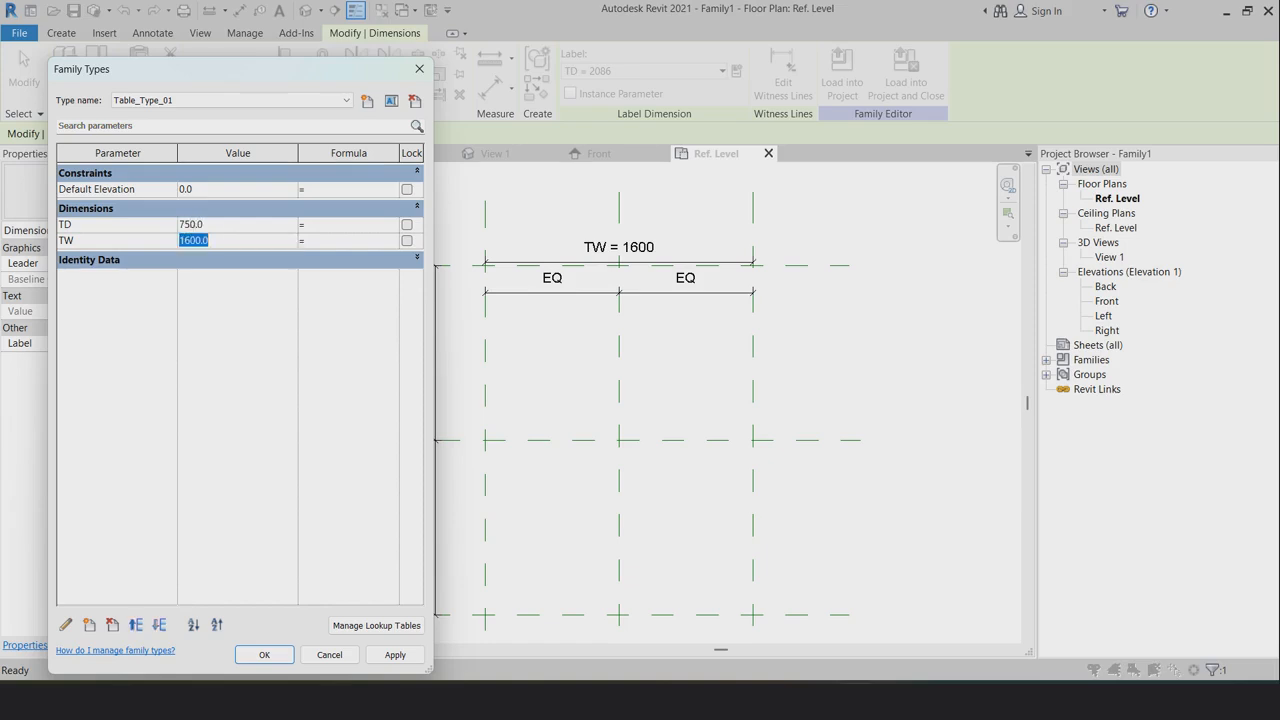
pyautogui.write('650')
pyautogui.click(395, 655)
pyautogui.click(264, 655)
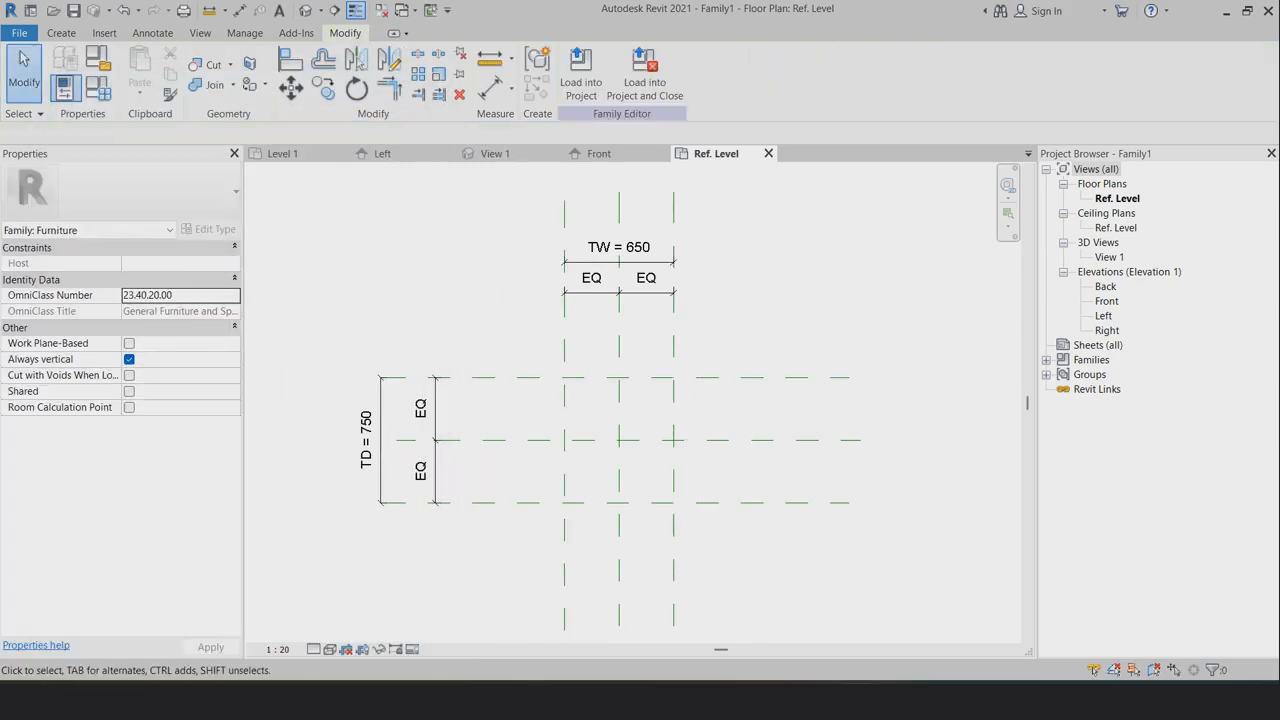
pyautogui.scroll(2, 565, 550)
pyautogui.scroll(-1, 568, 480)
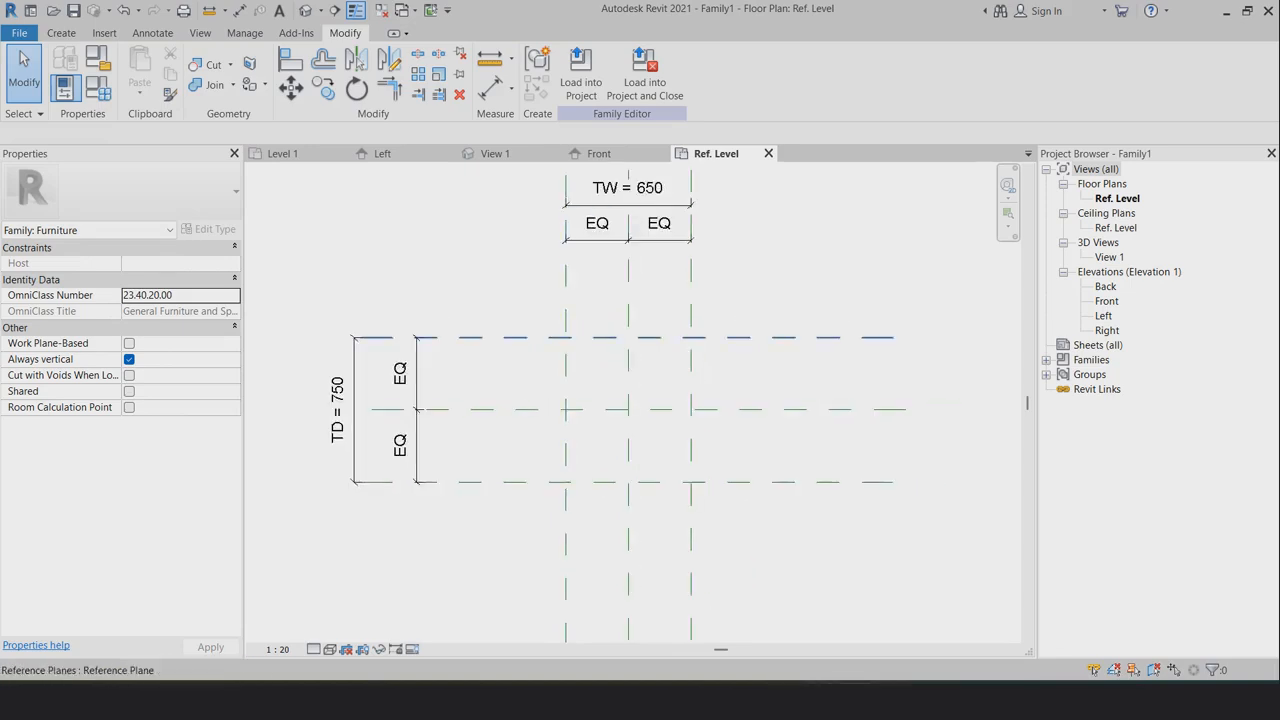
pyautogui.scroll(-3, 531, 357)
pyautogui.scroll(2, 615, 314)
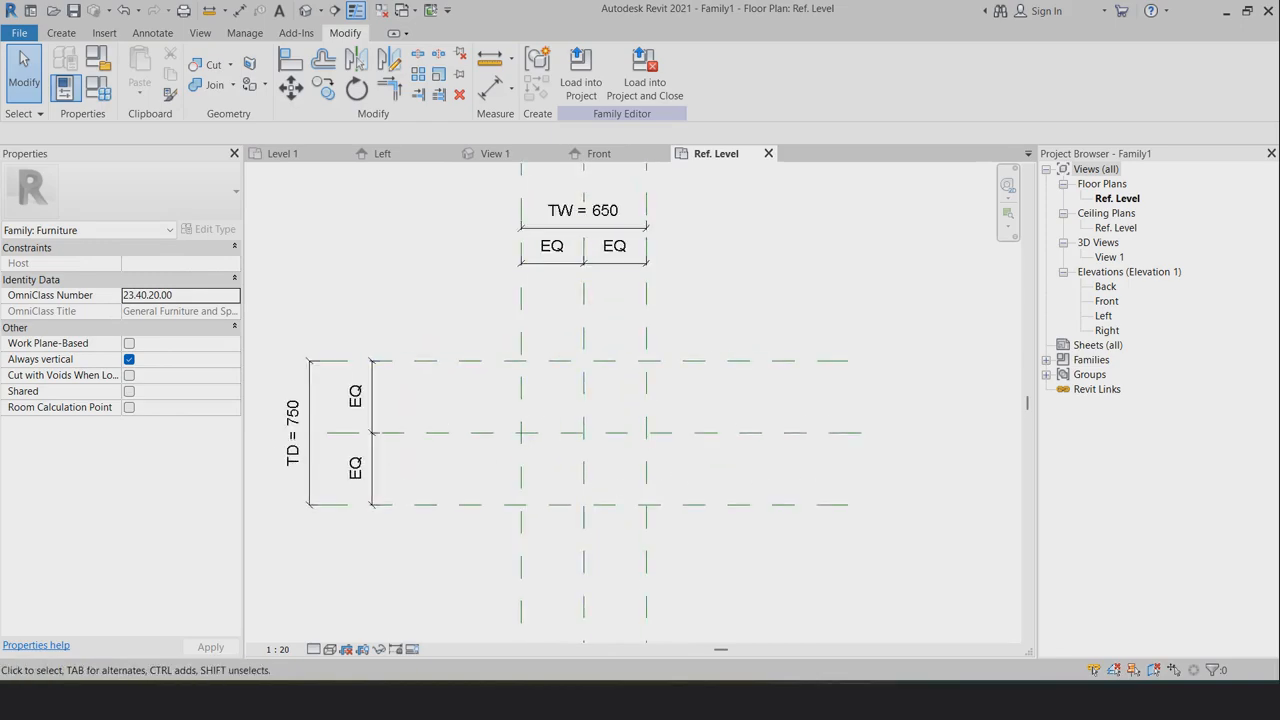
pyautogui.scroll(-1, 639, 322)
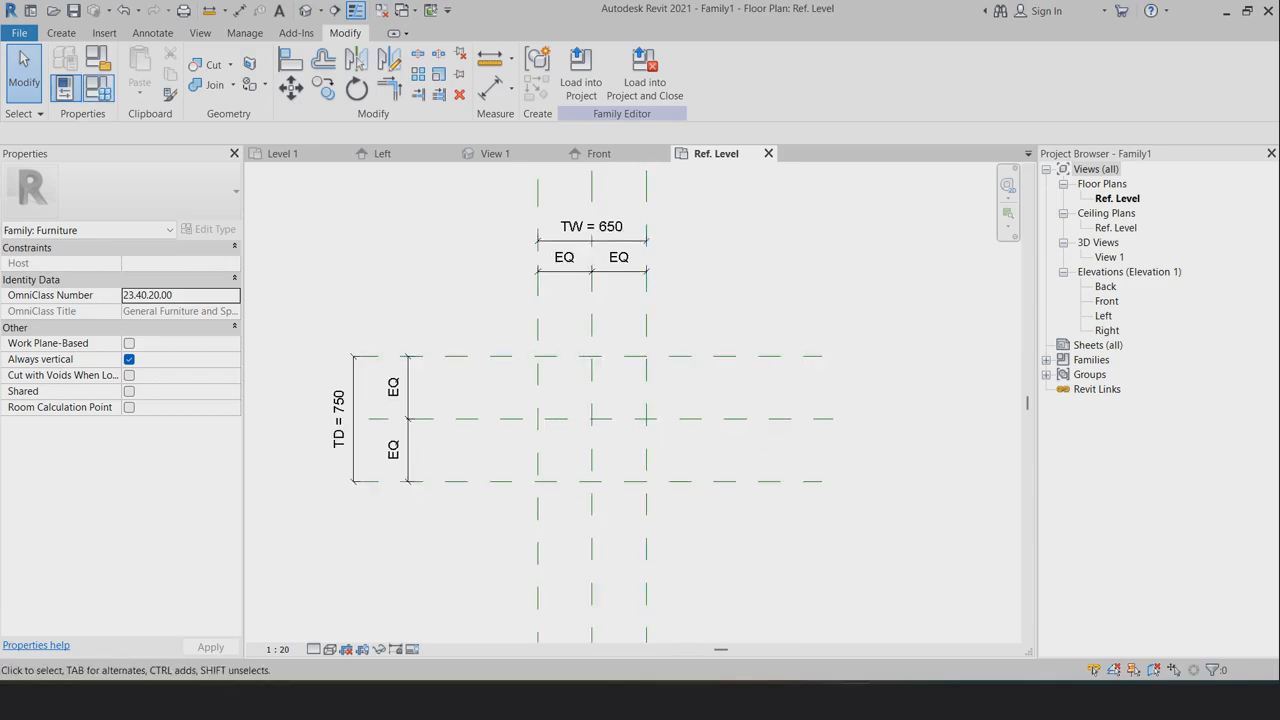
# Draw two vertical reference planes inside the outer width planes, about 95 mm in from the left one and 80 mm from the right one
pyautogui.click(61, 33)
pyautogui.click(940, 72)
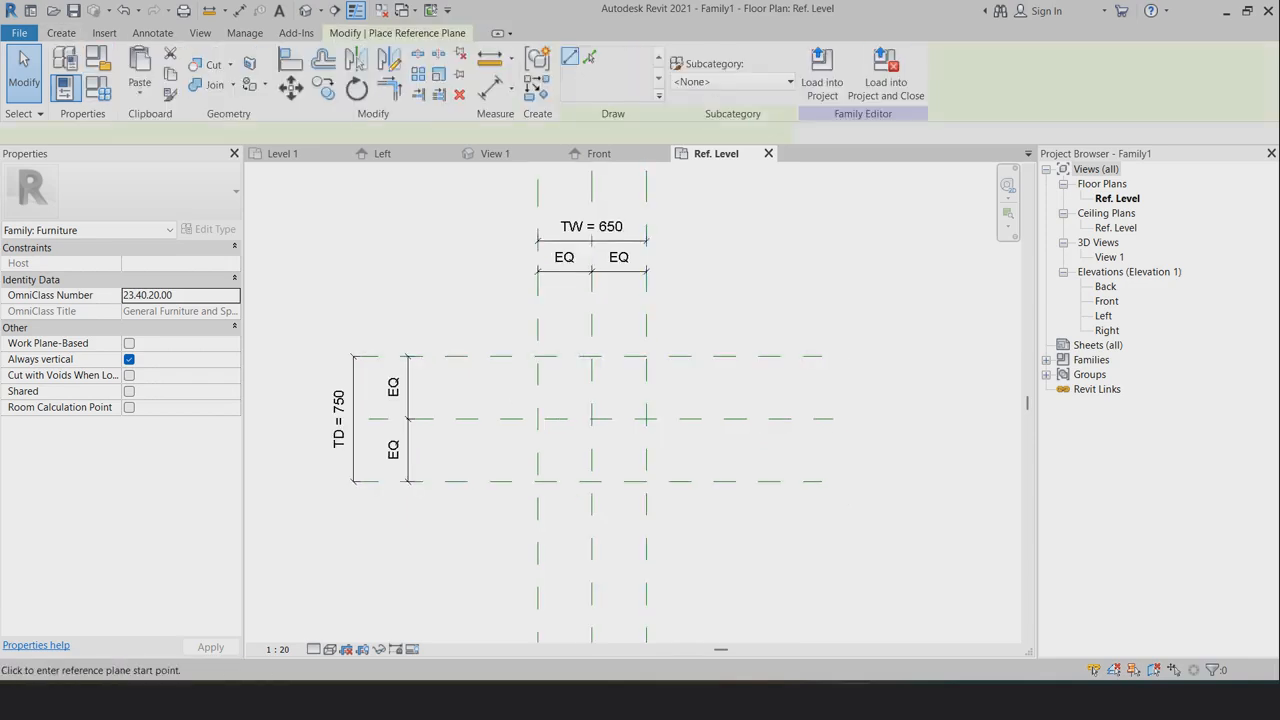
pyautogui.click(553, 321)
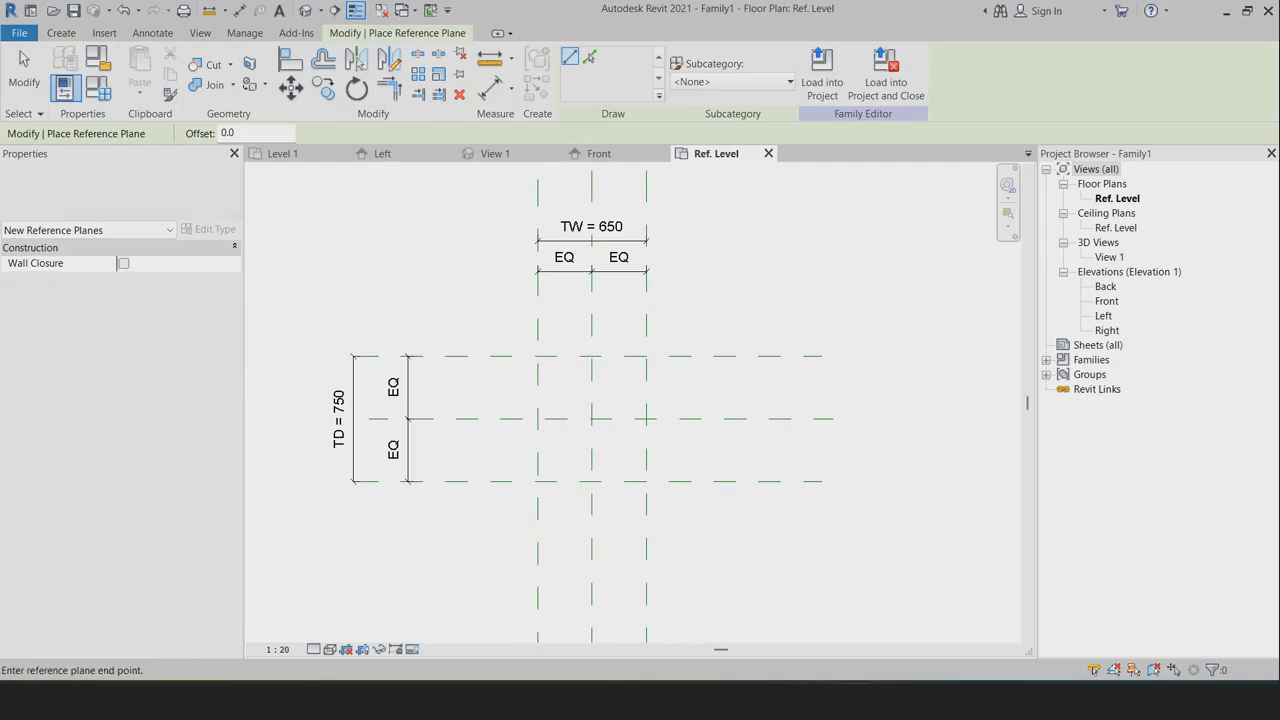
pyautogui.click(553, 530)
pyautogui.click(632, 321)
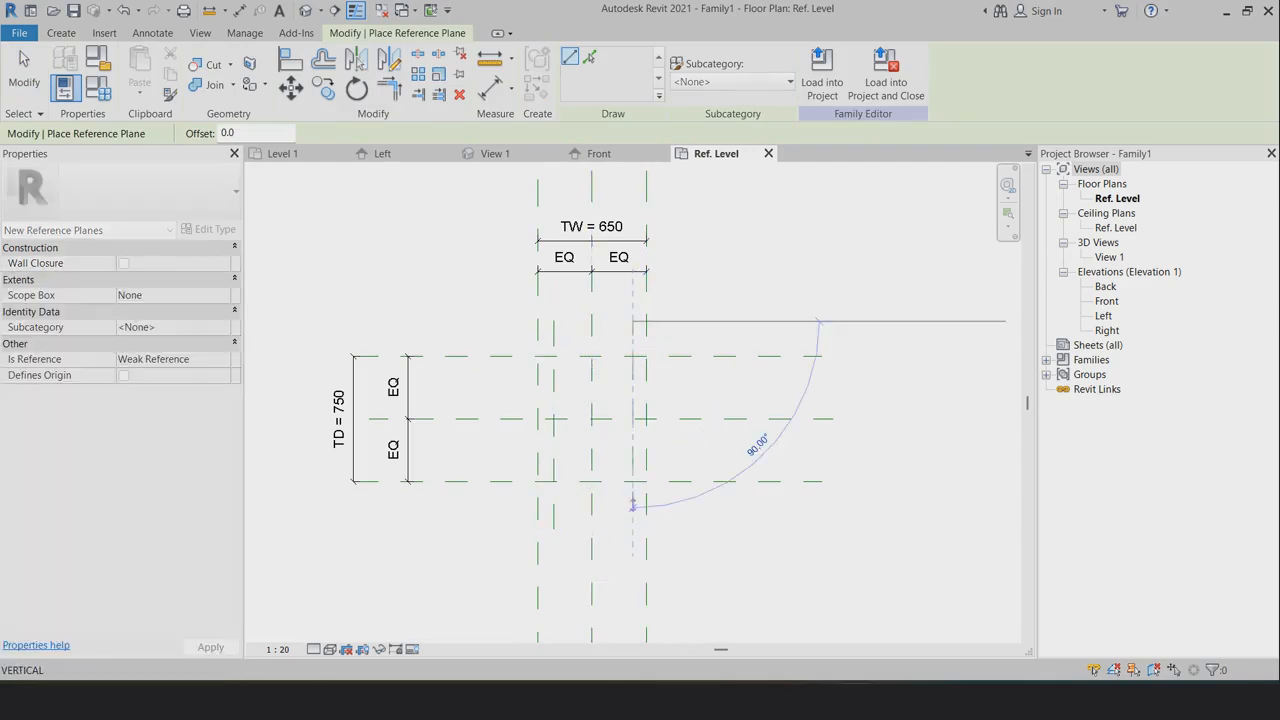
pyautogui.click(633, 530)
# Draw two horizontal reference planes inside the outer depth planes, about 109 mm below the upper one and 80 mm above the lower one
pyautogui.click(497, 375)
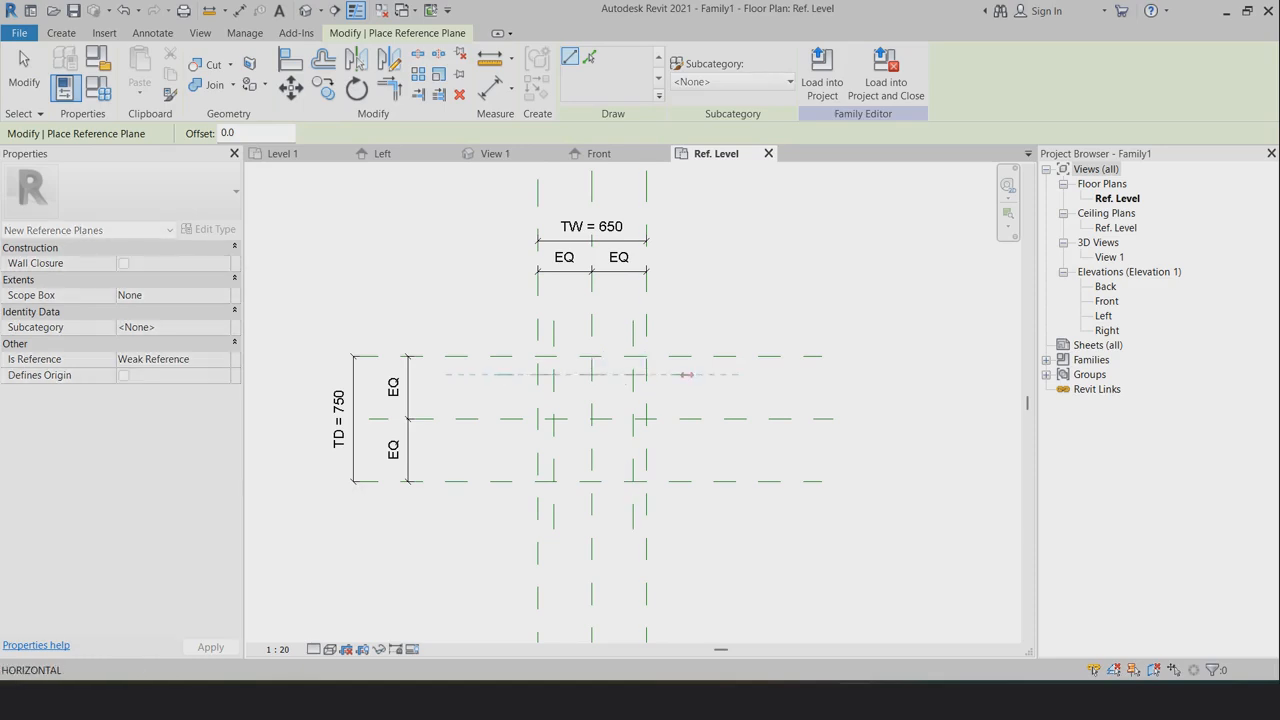
pyautogui.click(730, 375)
pyautogui.click(497, 468)
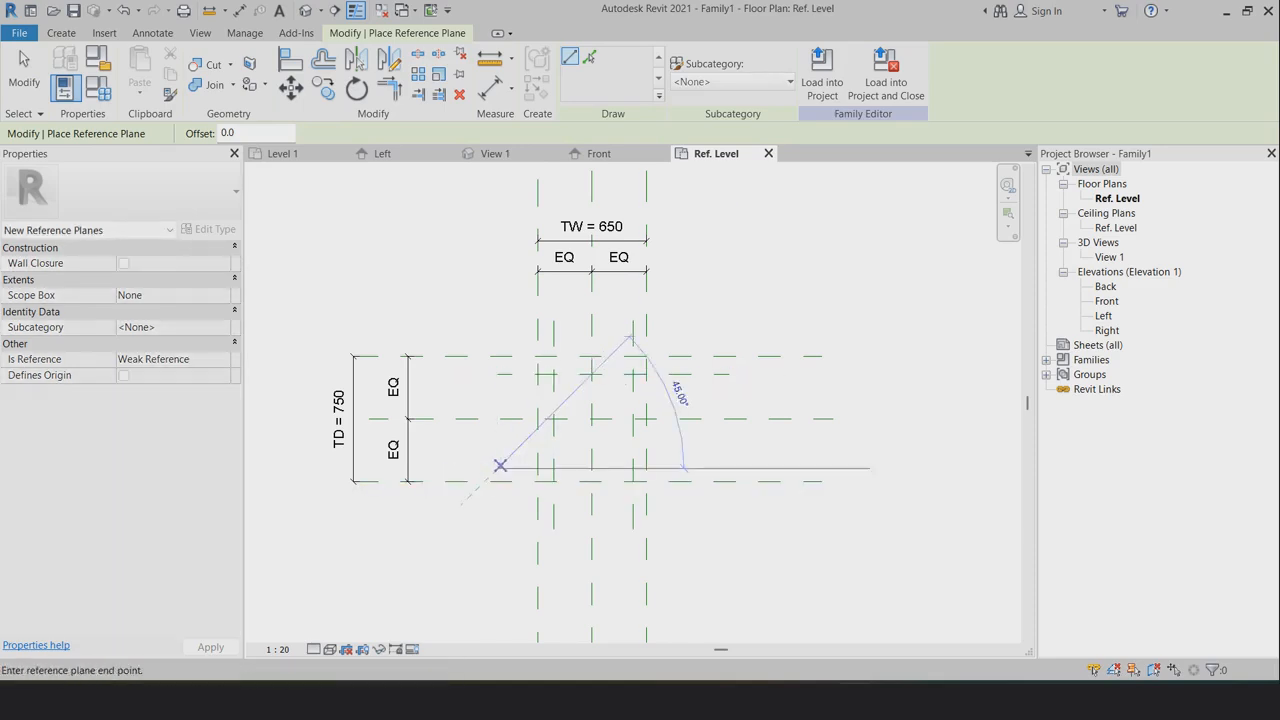
pyautogui.click(695, 468)
pyautogui.rightClick(695, 468)
pyautogui.click(737, 220)
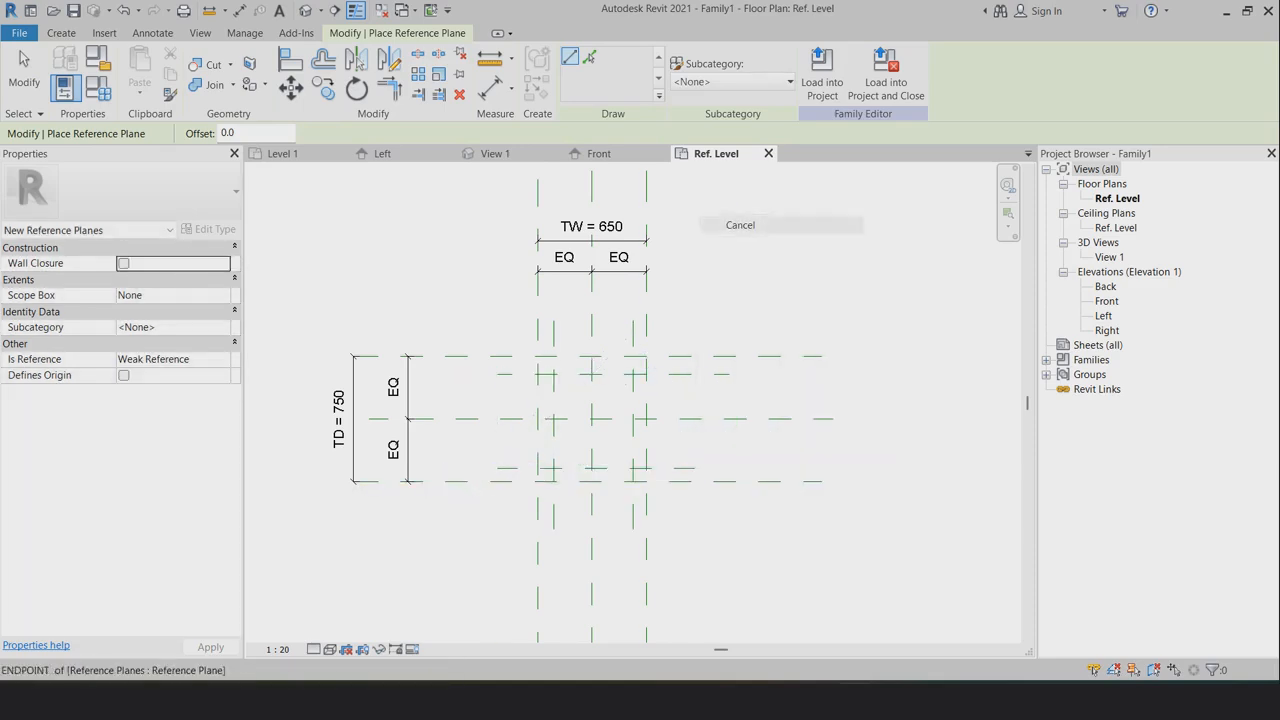
# Add aligned dimensions between each outer vertical reference plane and its neighbouring inner vertical plane
pyautogui.scroll(2, 611, 363)
pyautogui.click(153, 33)
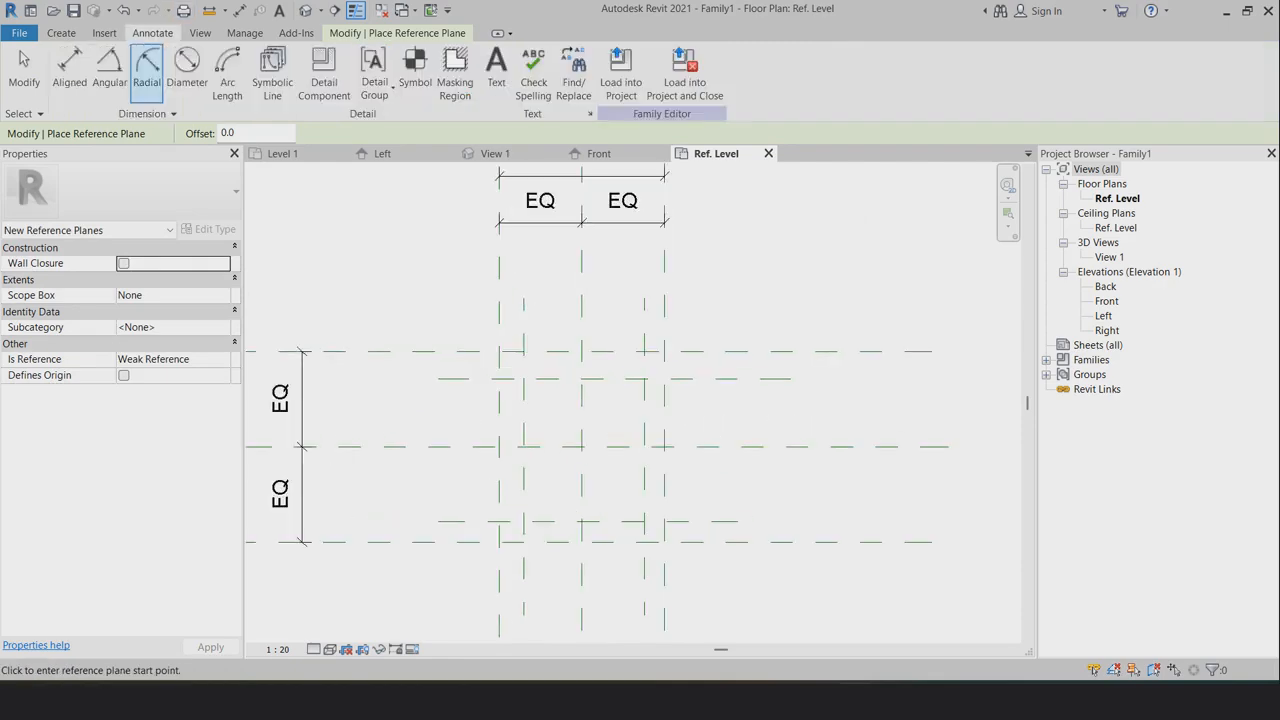
pyautogui.click(69, 74)
pyautogui.scroll(3, 573, 412)
pyautogui.click(461, 303)
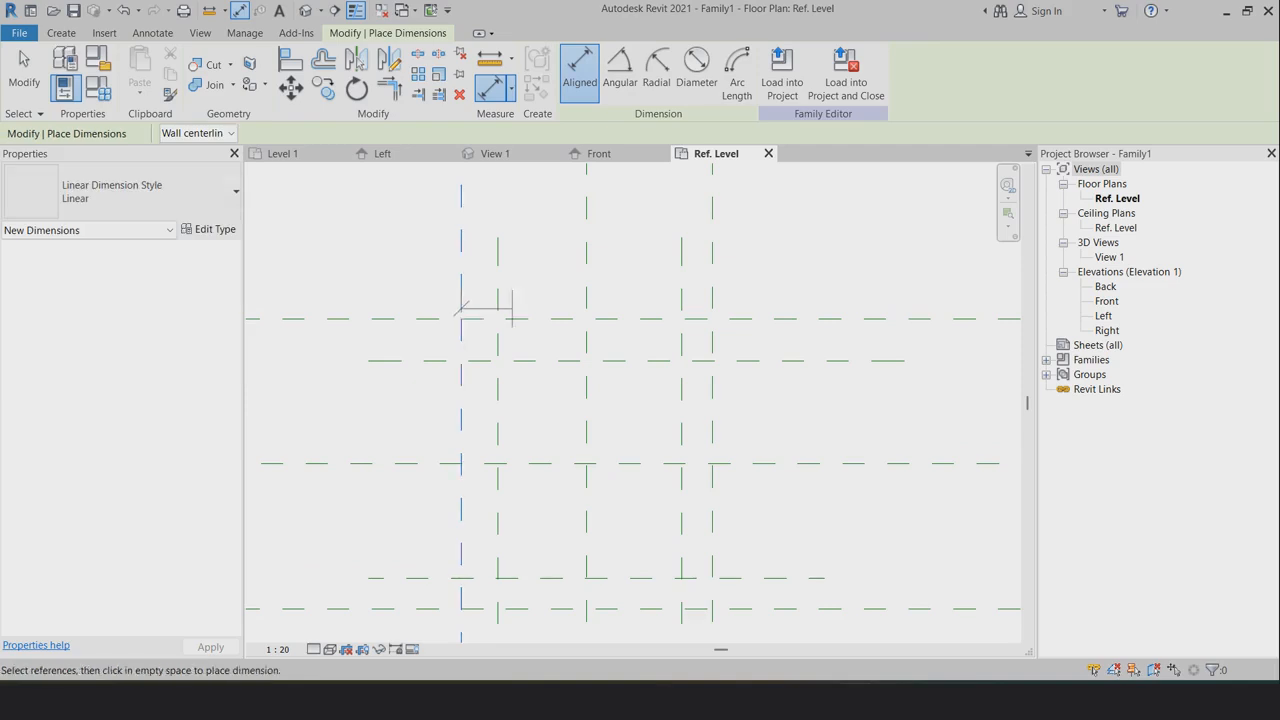
pyautogui.click(498, 299)
pyautogui.click(510, 295)
pyautogui.click(478, 339)
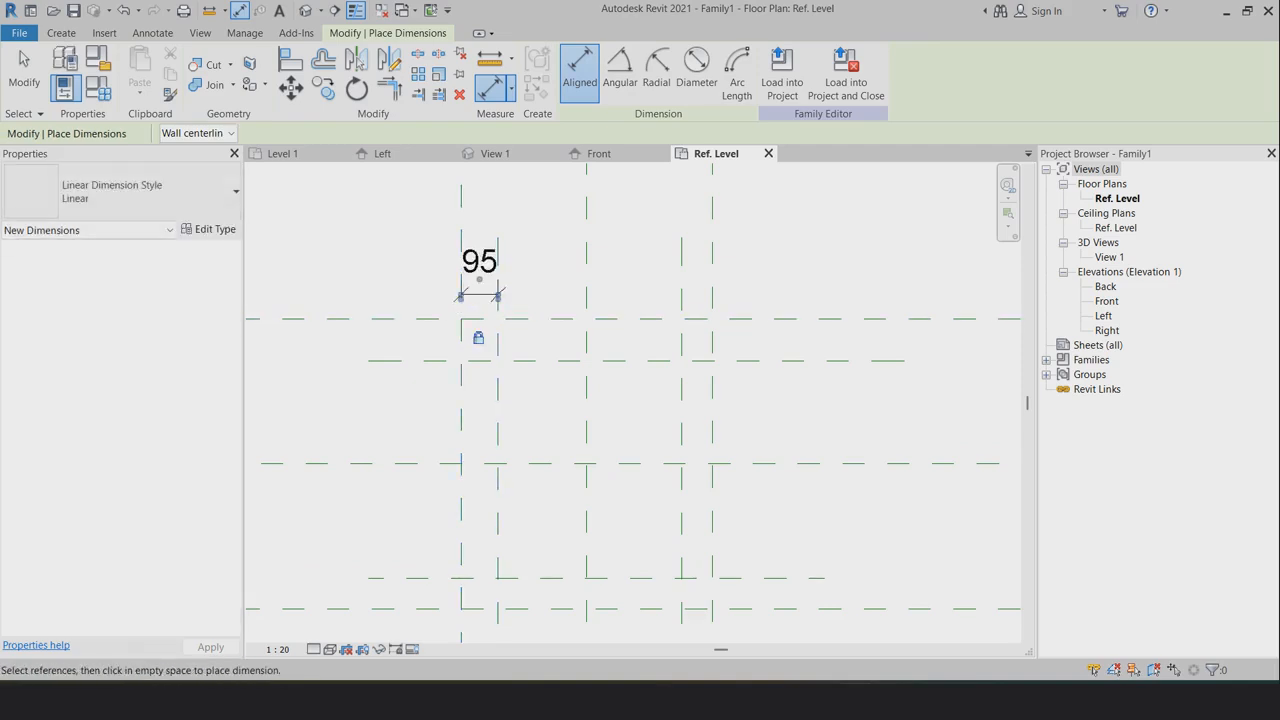
pyautogui.click(682, 295)
pyautogui.click(712, 294)
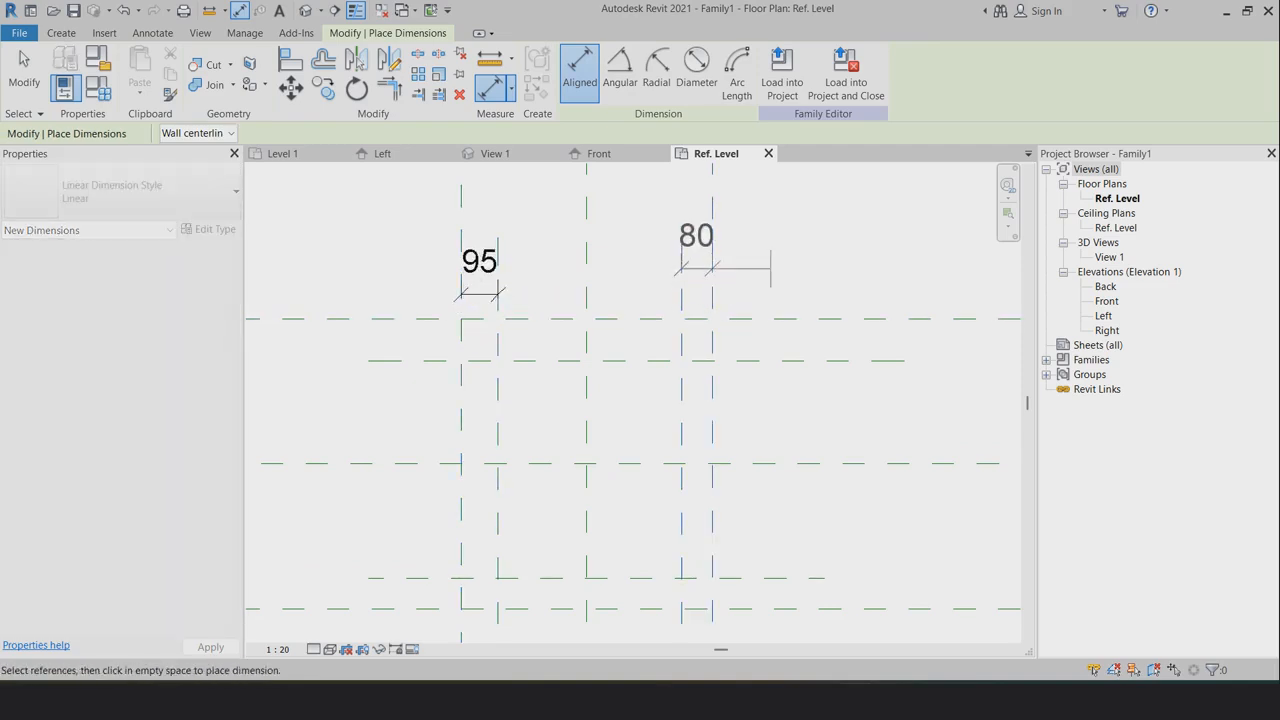
pyautogui.click(770, 268)
# Add aligned dimensions between each outer horizontal reference plane and its neighbouring inner horizontal plane
pyautogui.scroll(-2, 697, 305)
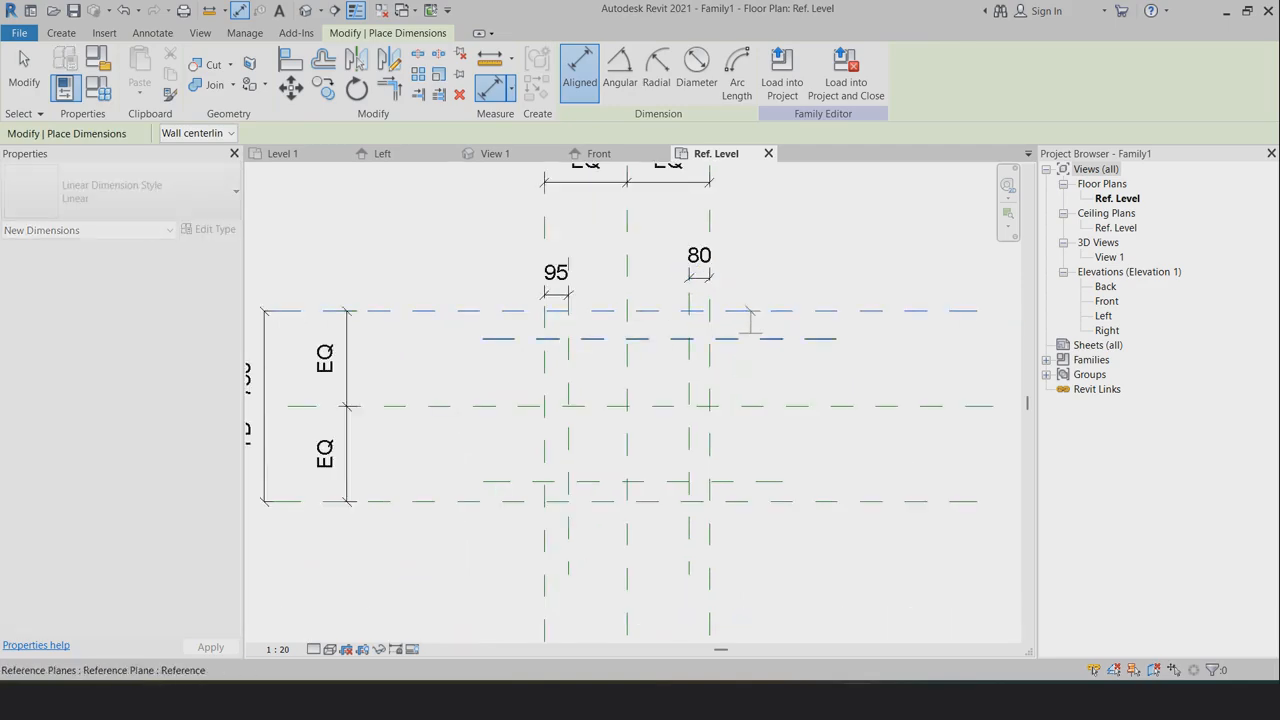
pyautogui.click(751, 338)
pyautogui.click(767, 325)
pyautogui.click(795, 325)
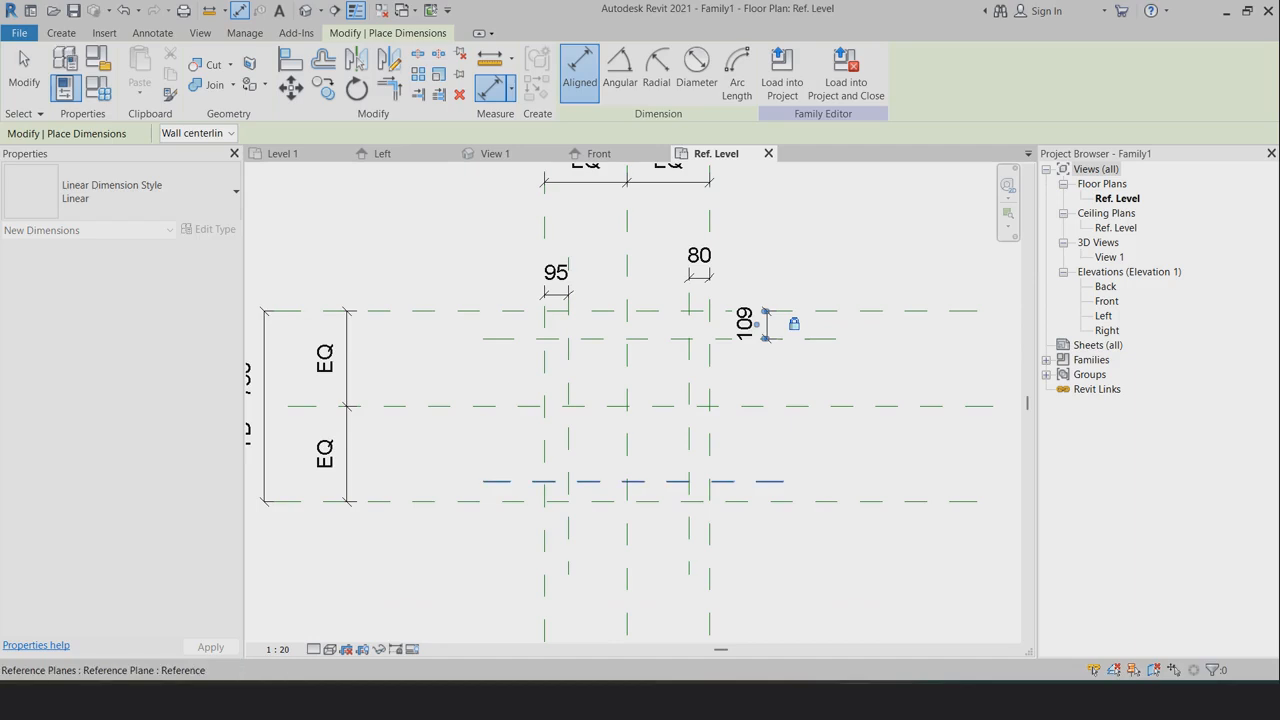
pyautogui.click(752, 482)
pyautogui.click(752, 500)
pyautogui.click(766, 490)
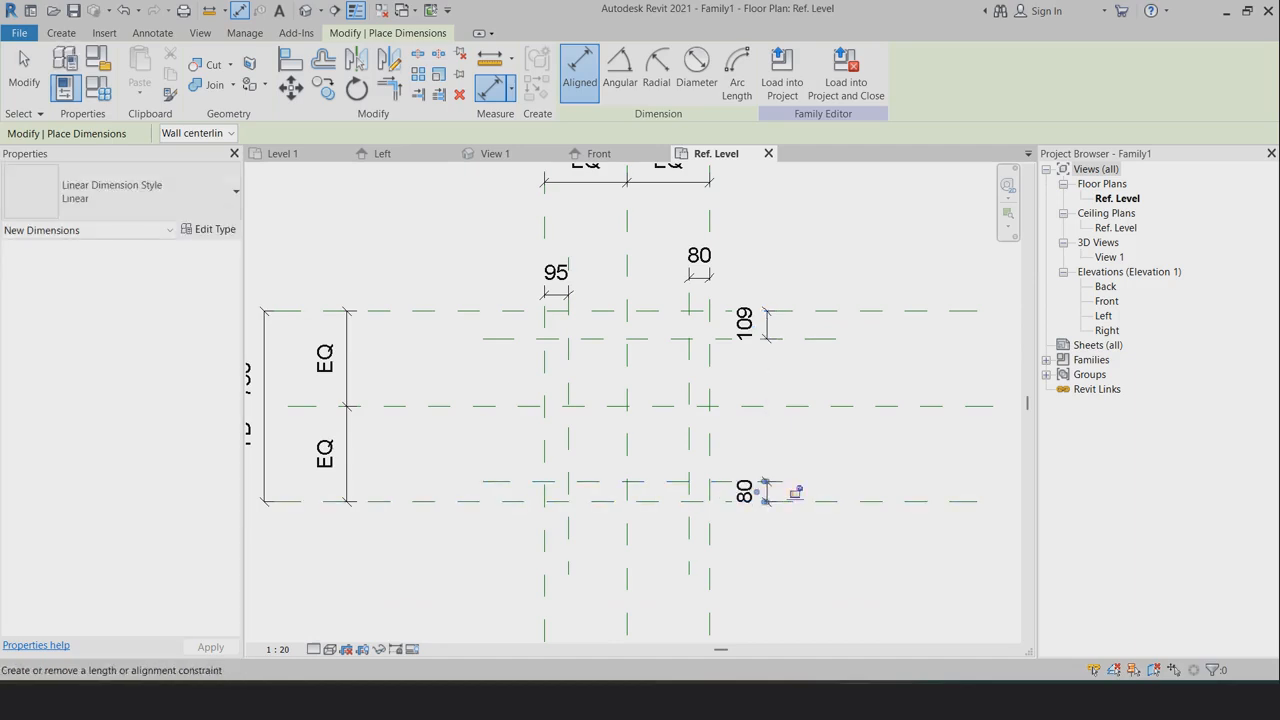
pyautogui.press('Escape')
pyautogui.press('Escape')
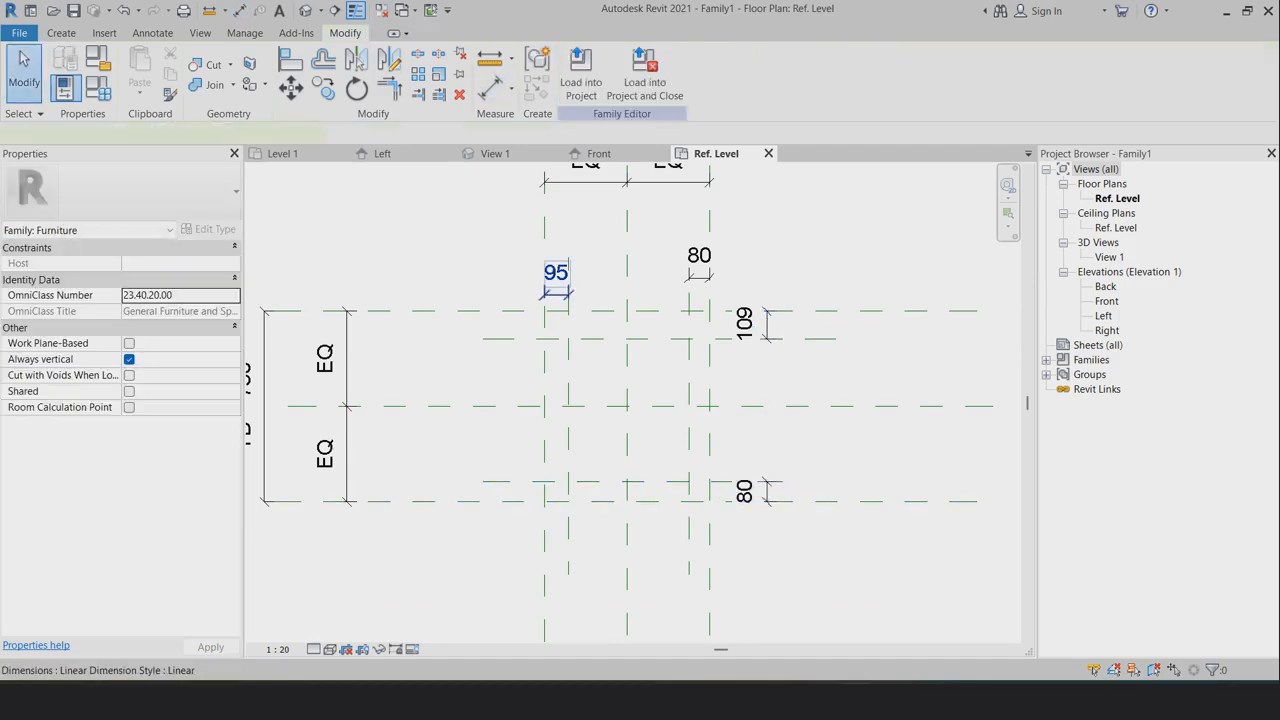
# Label the offset dimension at the right-hand vertical planes with a new family type parameter named BT, grouped under Dimensions
pyautogui.click(557, 281)
pyautogui.keyDown('ctrl'); pyautogui.click(699, 265); pyautogui.keyUp('ctrl')
pyautogui.press('Escape')
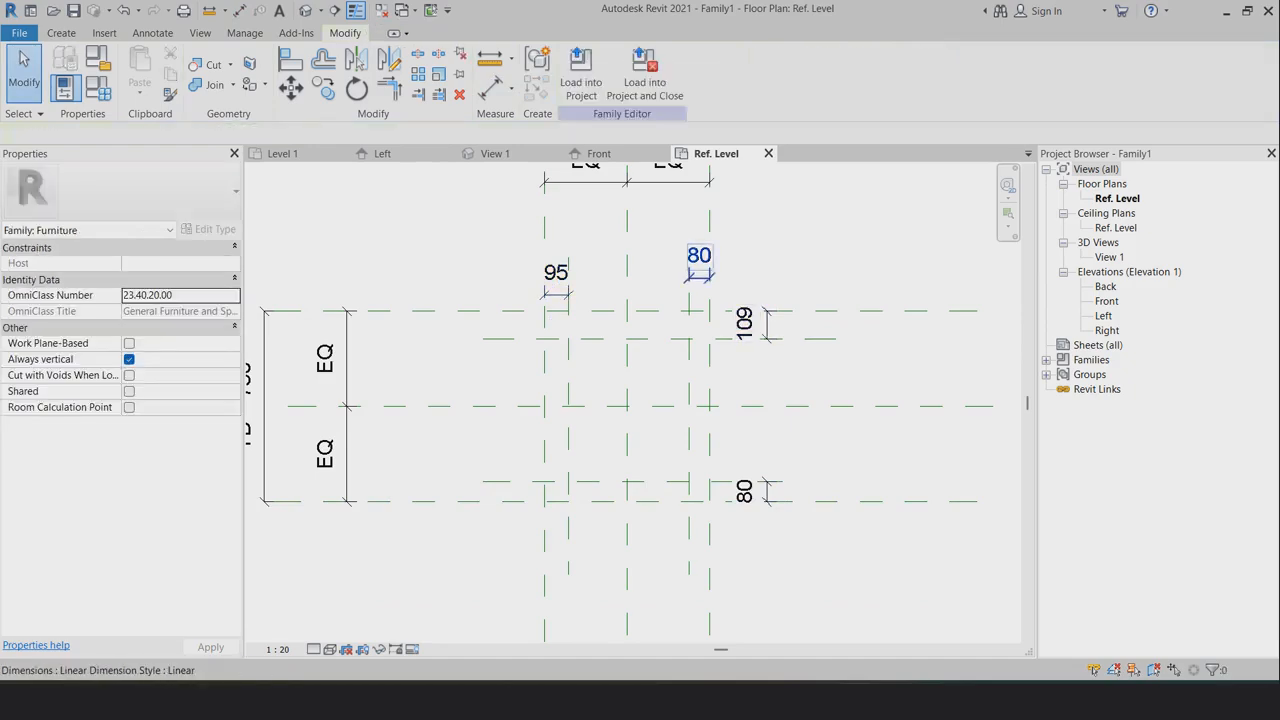
pyautogui.click(699, 258)
pyautogui.click(736, 71)
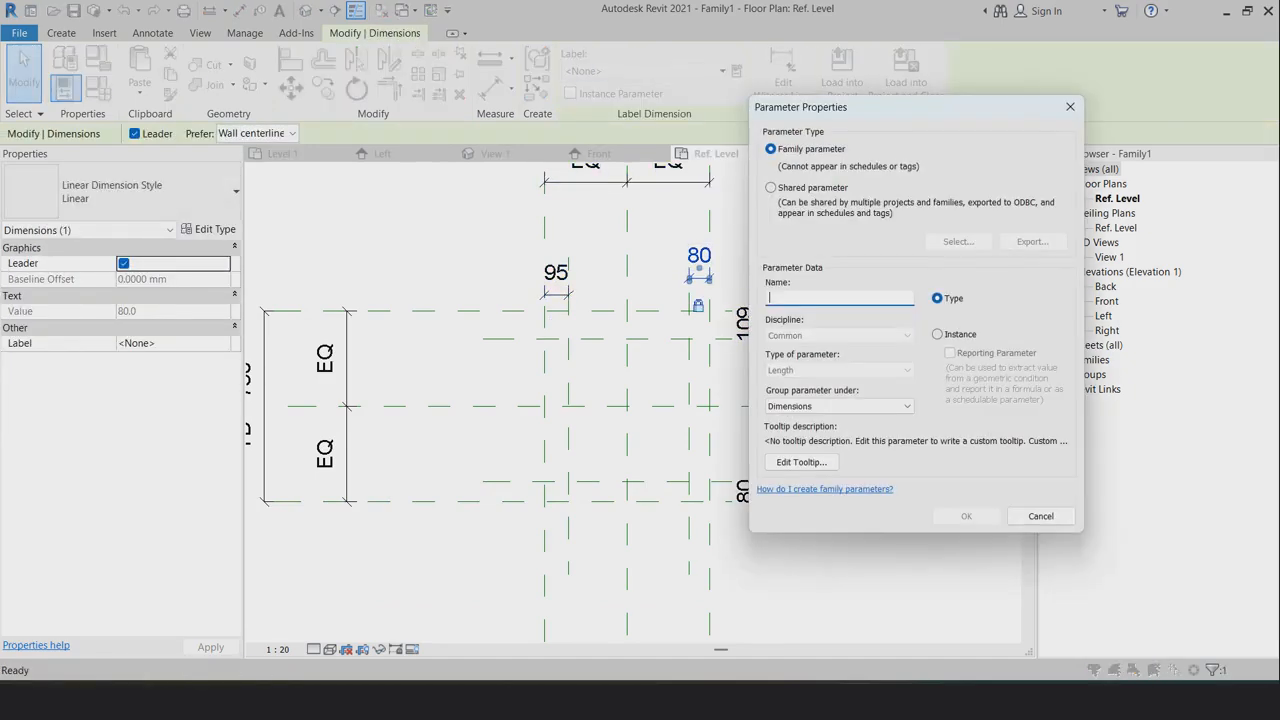
pyautogui.write('t')
pyautogui.press('BackSpace')
pyautogui.write('BT')
pyautogui.click(958, 516)
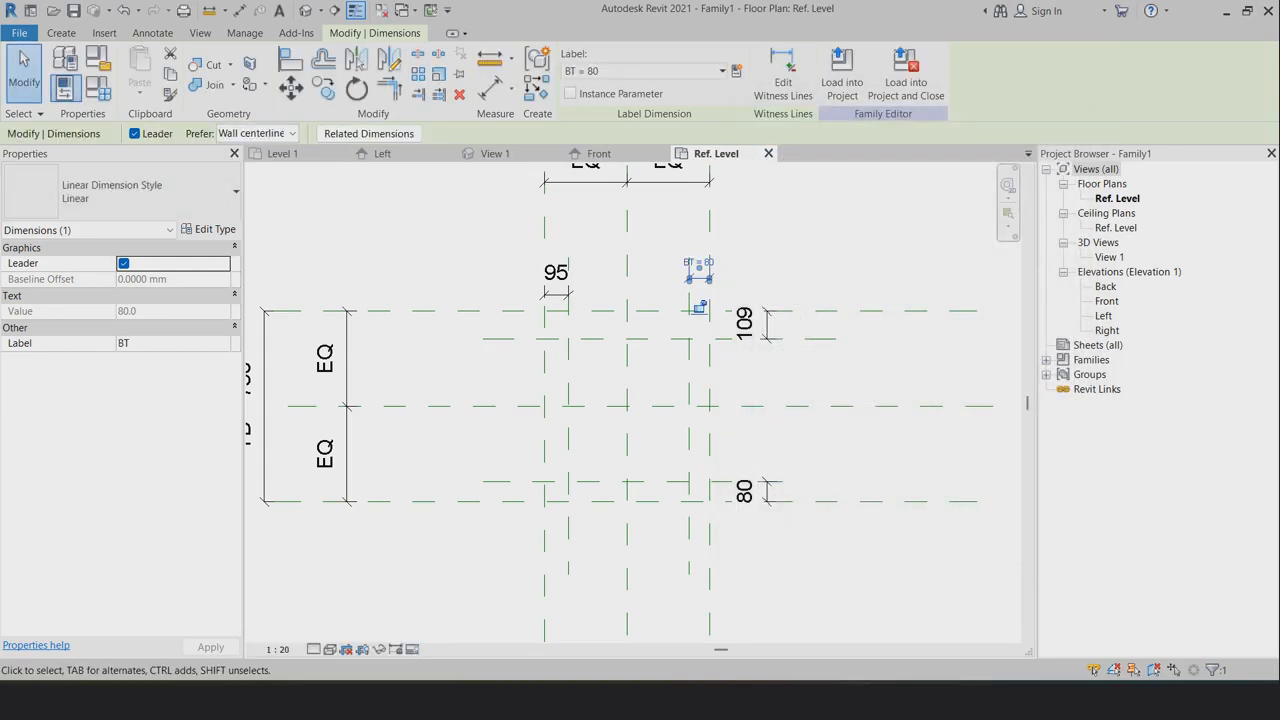
# Label the other three offset dimensions between the inner and outer reference planes with the existing BT parameter
pyautogui.click(556, 274)
pyautogui.keyDown('ctrl'); pyautogui.click(746, 323); pyautogui.keyUp('ctrl')
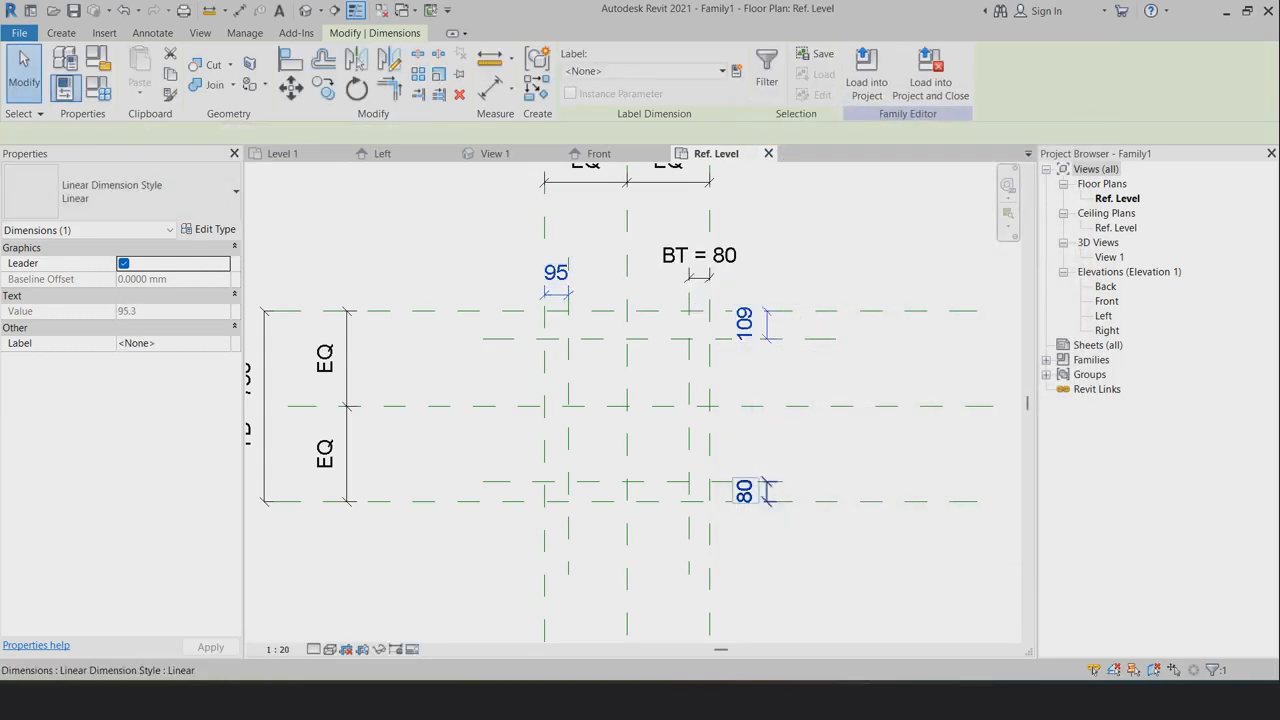
pyautogui.keyDown('ctrl'); pyautogui.click(744, 490); pyautogui.keyUp('ctrl')
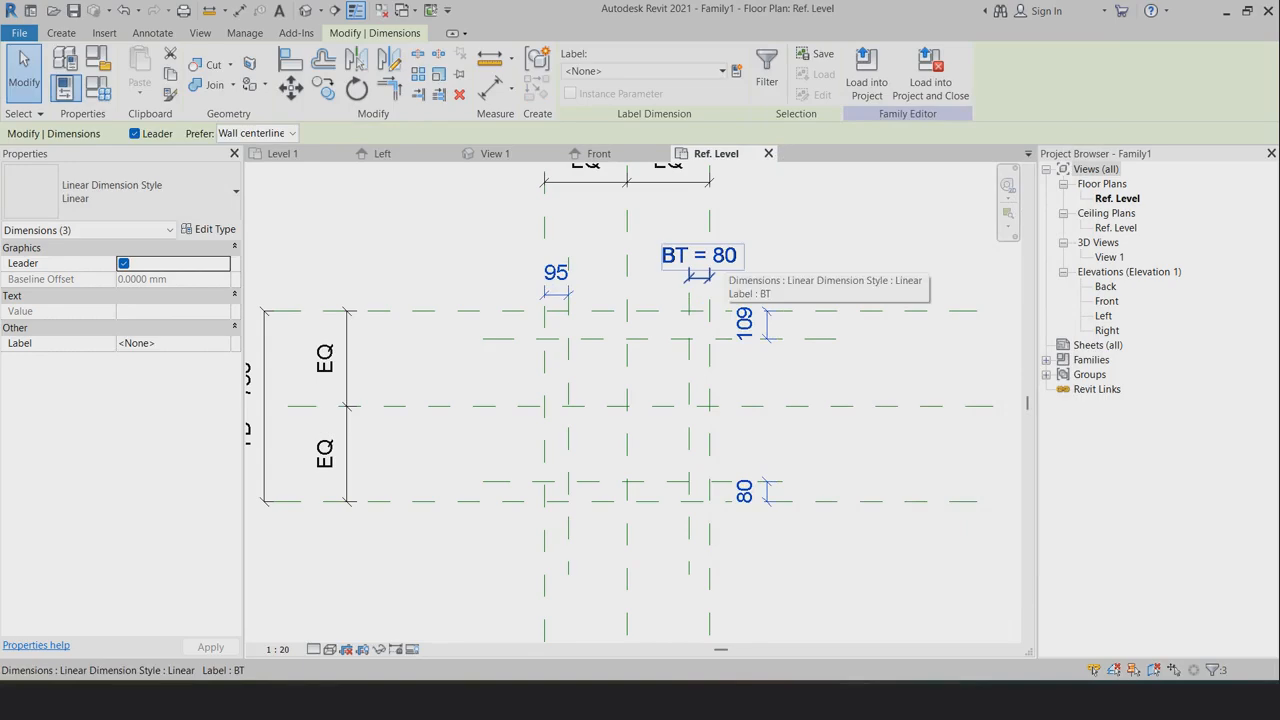
pyautogui.click(722, 71)
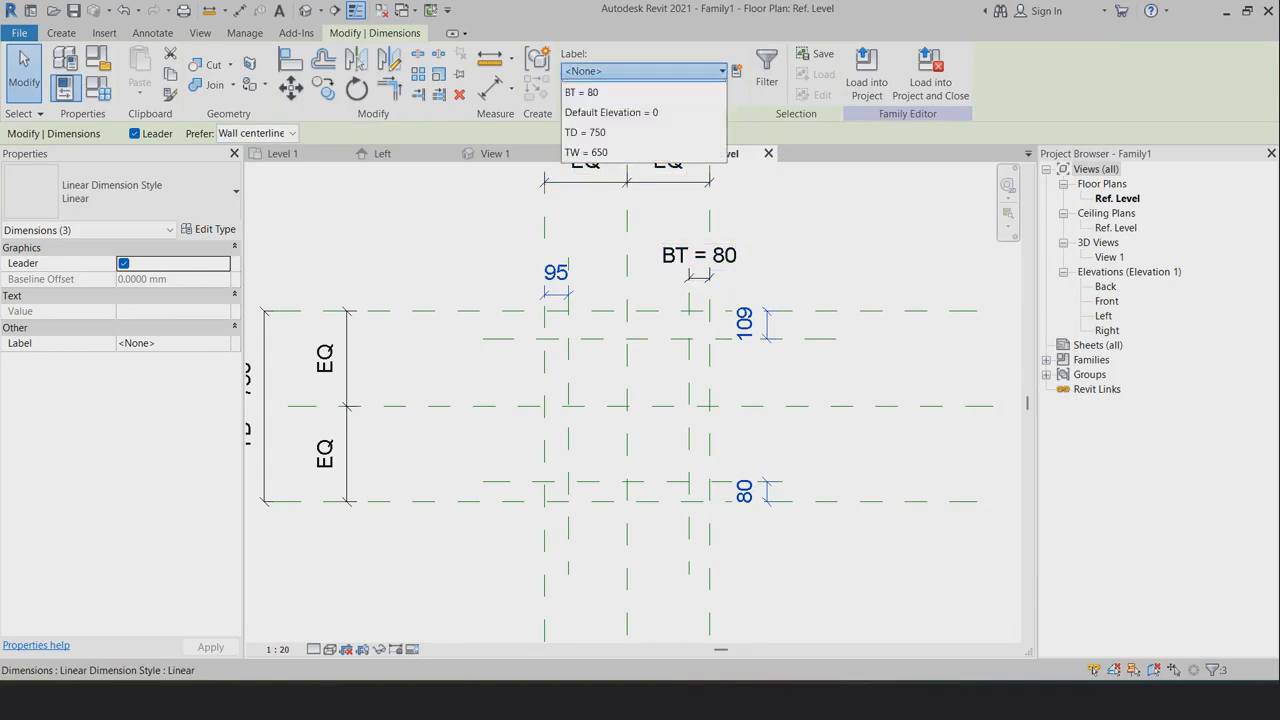
pyautogui.click(595, 130)
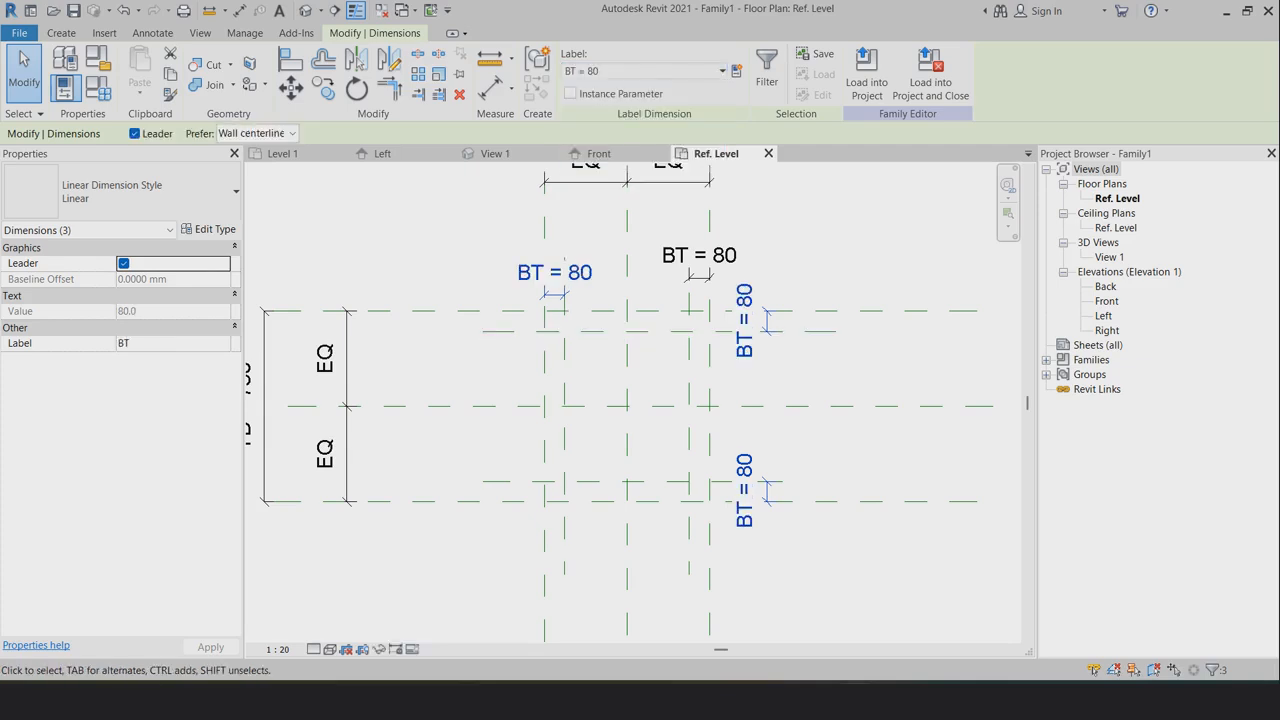
# Set BT to 35 for Table_Type_01 and apply the value to the family
pyautogui.click(98, 88)
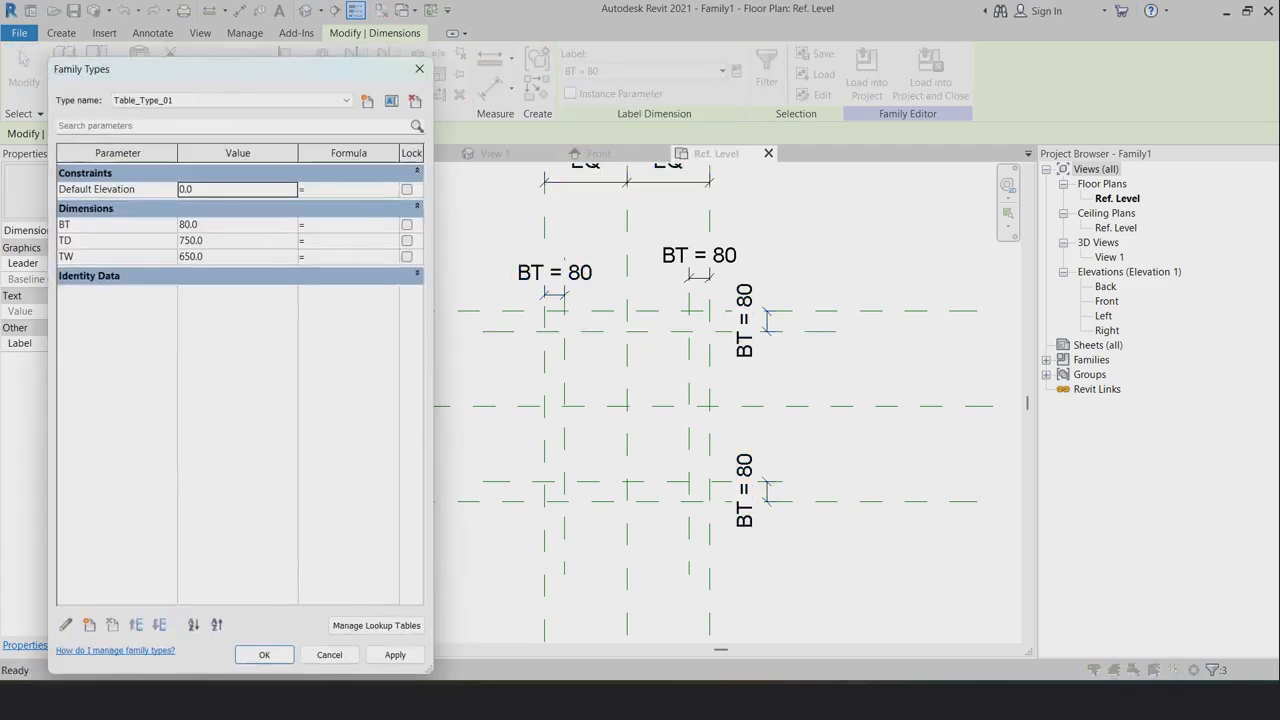
pyautogui.click(215, 225)
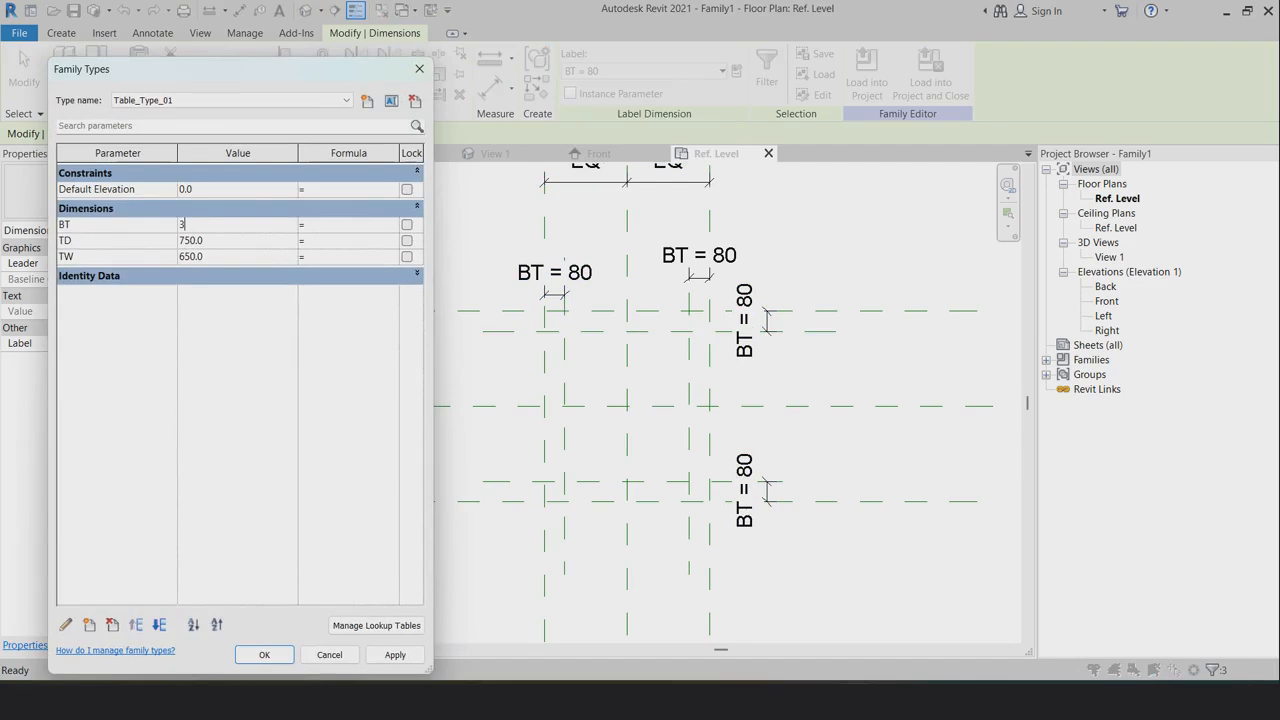
pyautogui.click(395, 655)
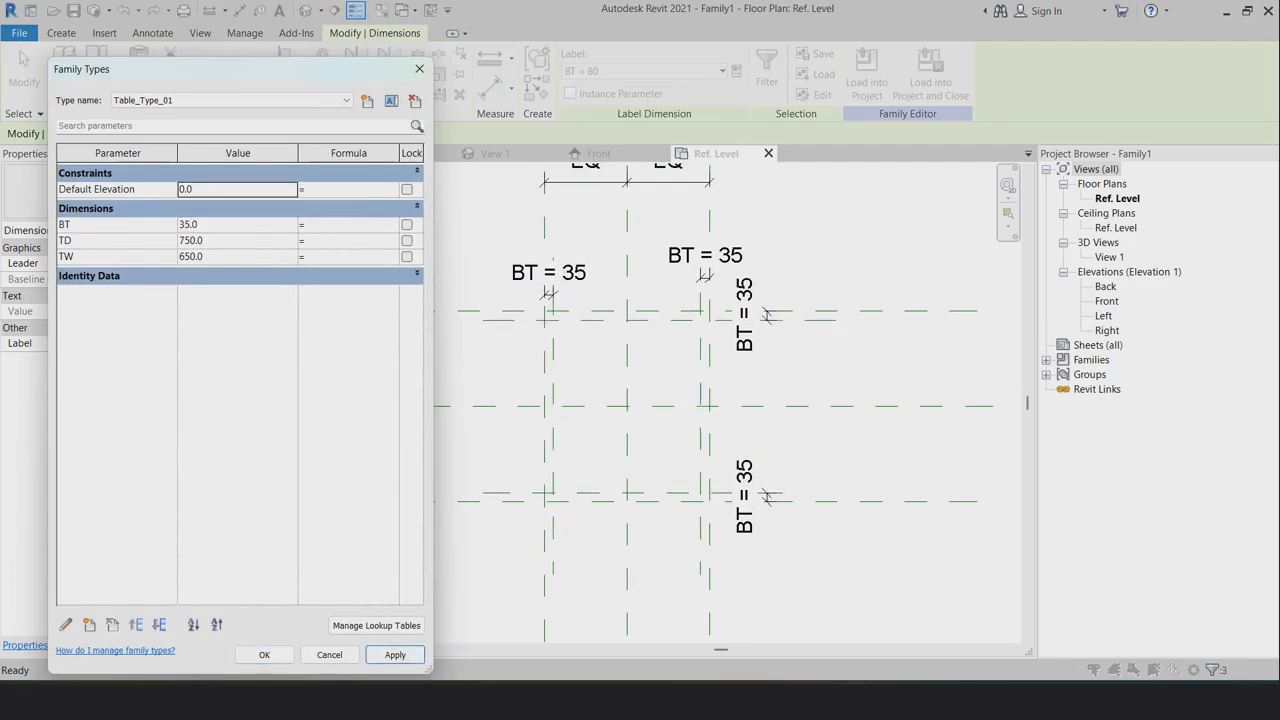
pyautogui.click(264, 655)
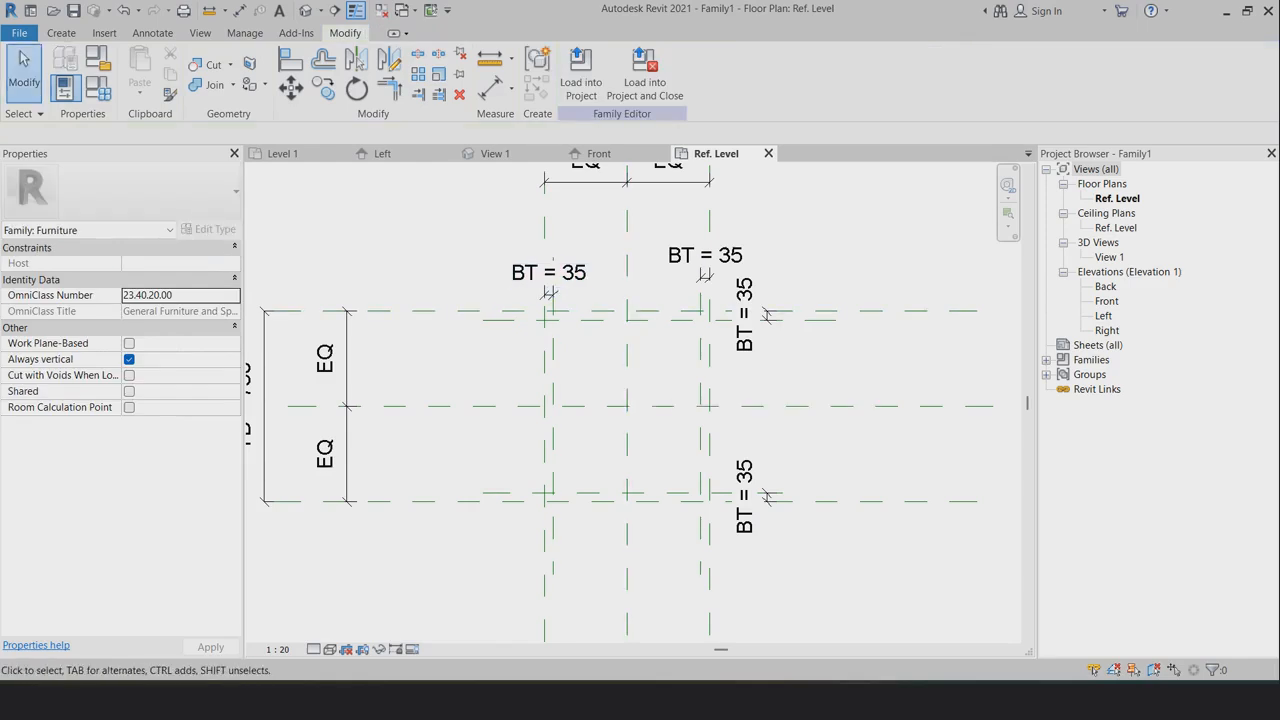
# Set TD to 600 and TW to 750 for Table_Type_01 and apply the values to the family
pyautogui.scroll(-4, 810, 365)
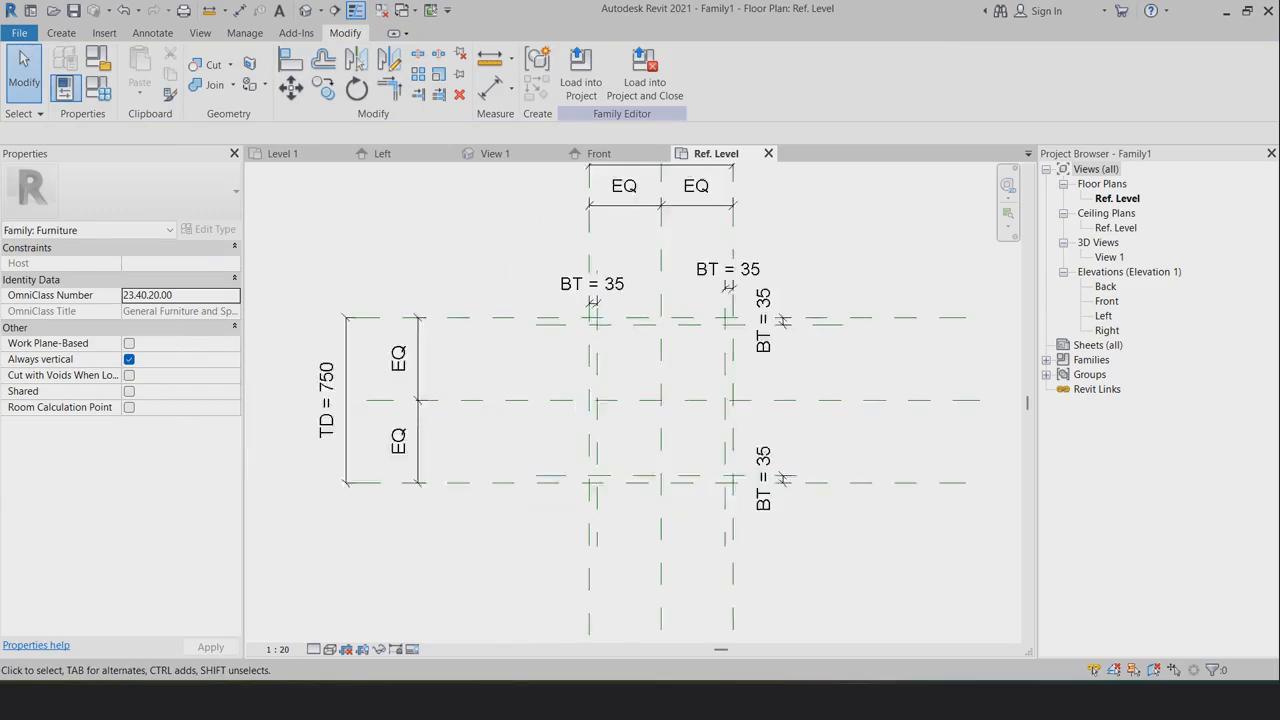
pyautogui.scroll(1, 831, 327)
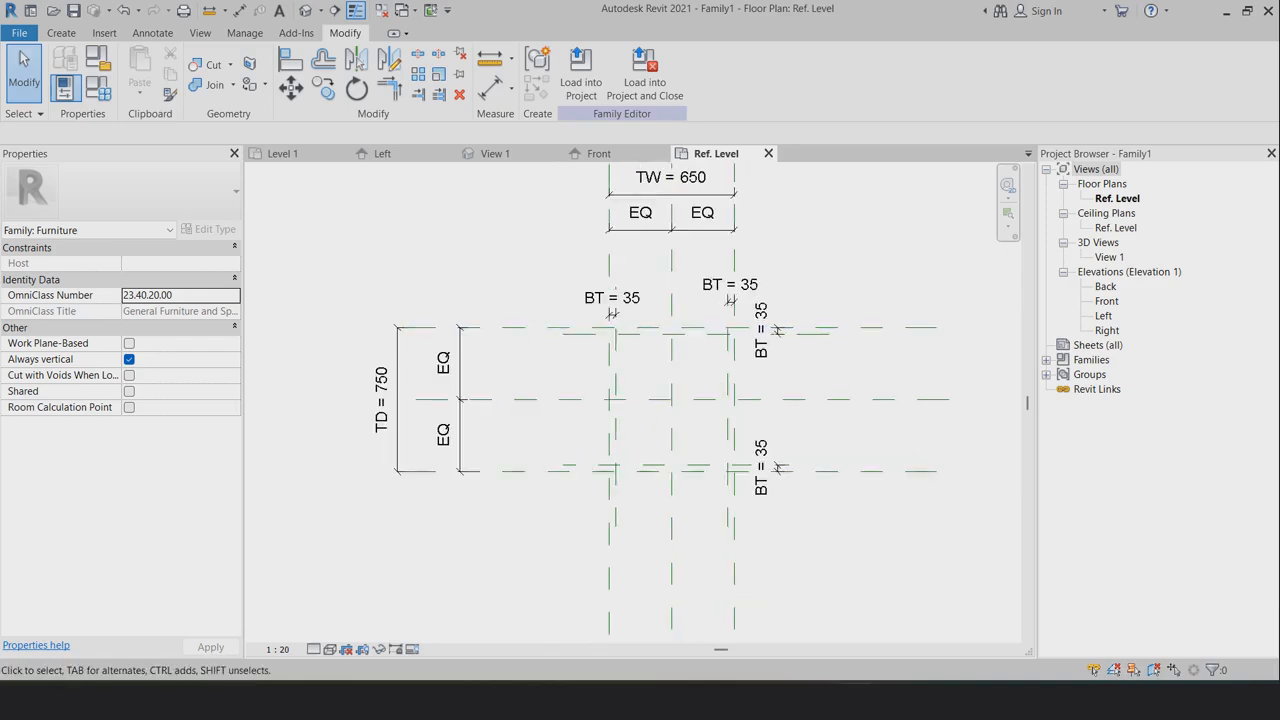
pyautogui.click(98, 88)
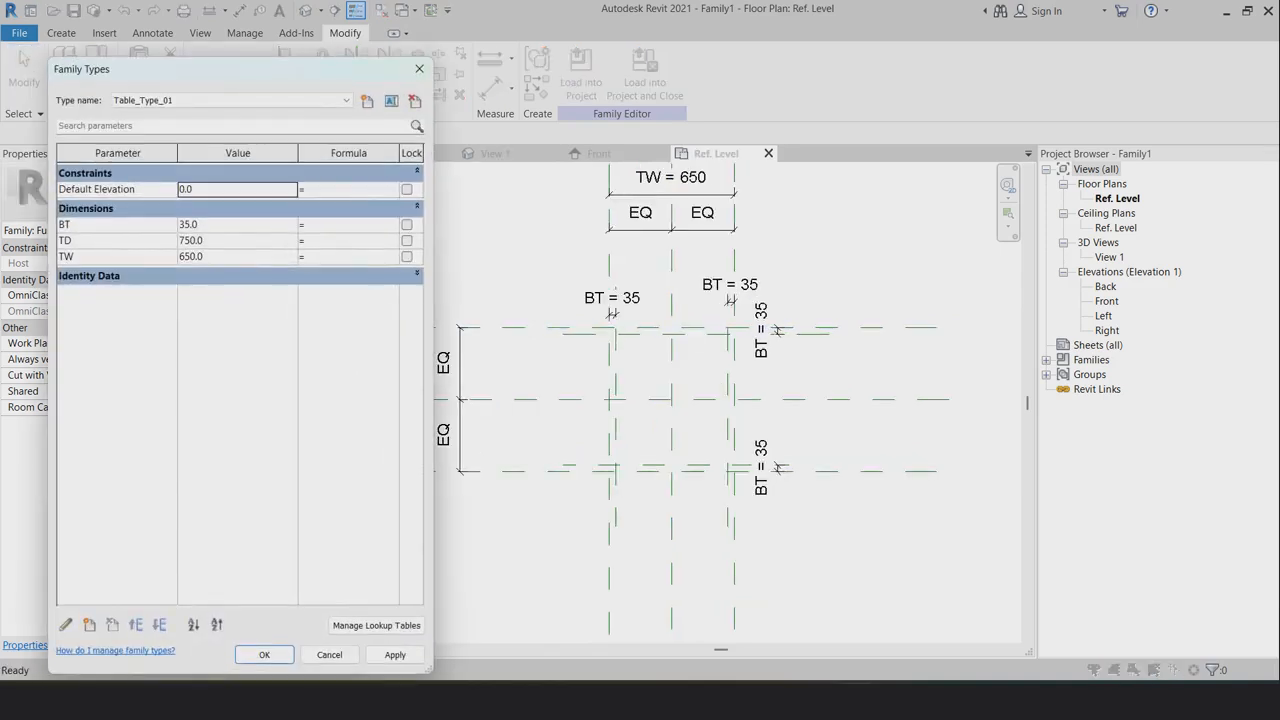
pyautogui.click(220, 241)
pyautogui.write('300')
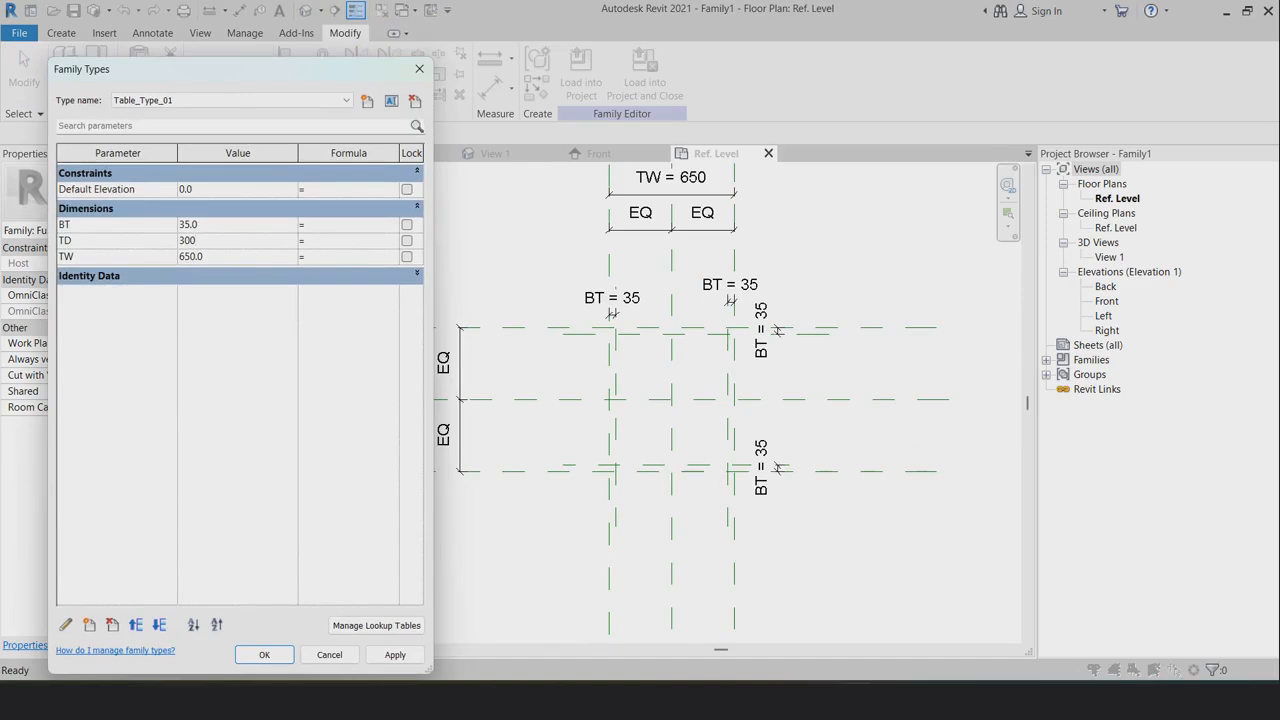
pyautogui.write('600')
pyautogui.press('Tab')
pyautogui.write('750')
pyautogui.click(395, 654)
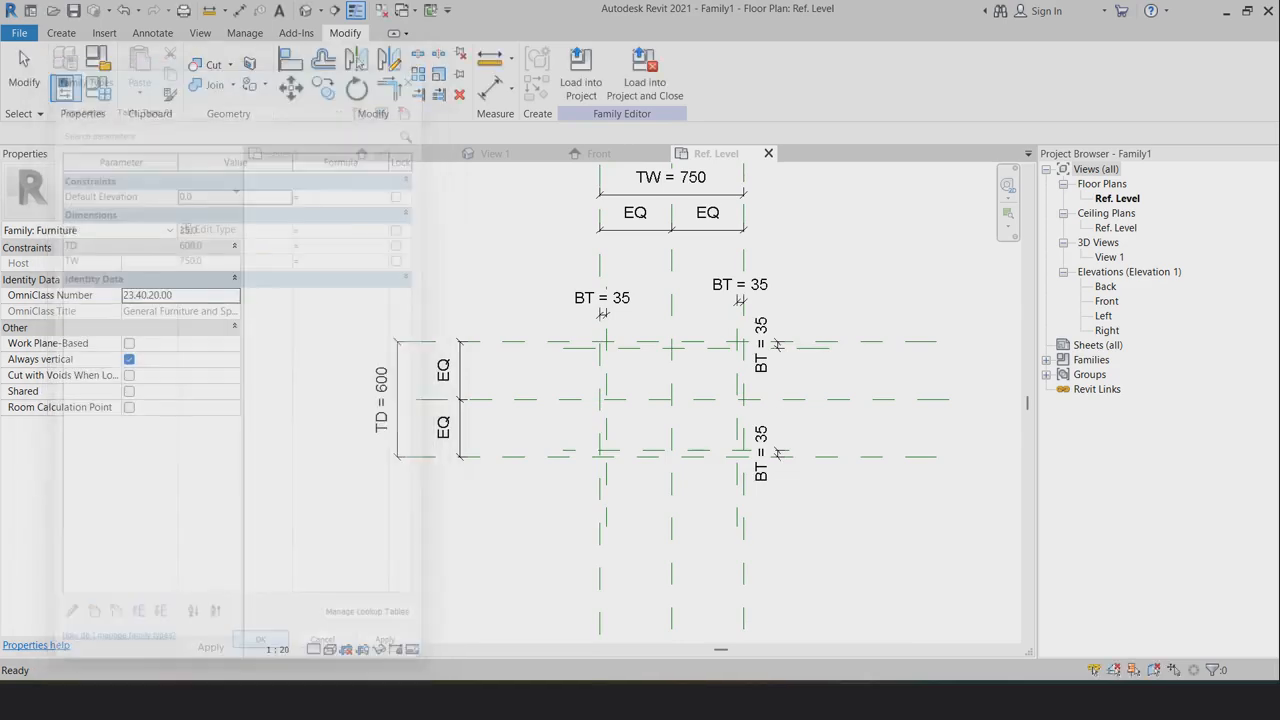
pyautogui.click(264, 654)
# Draw a horizontal reference plane above the Ref. Level in the Front elevation, crossing all the vertical planes
pyautogui.doubleClick(1106, 301)
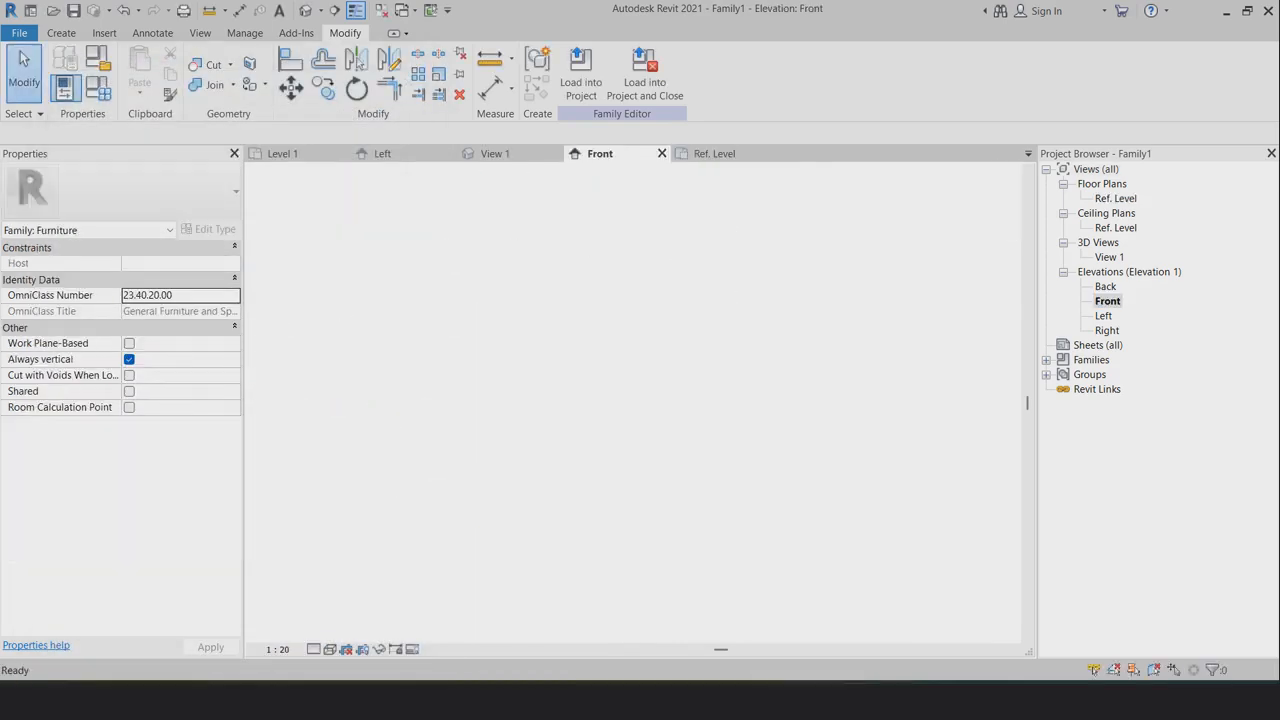
pyautogui.click(61, 33)
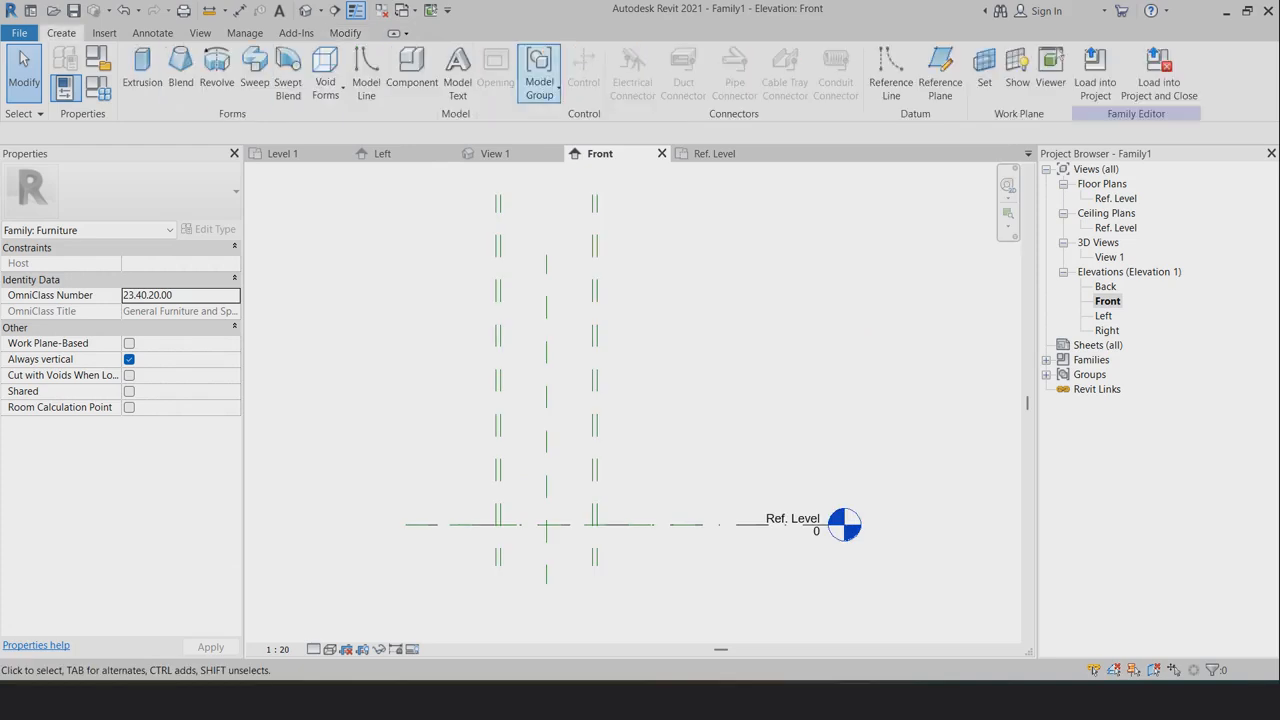
pyautogui.click(940, 75)
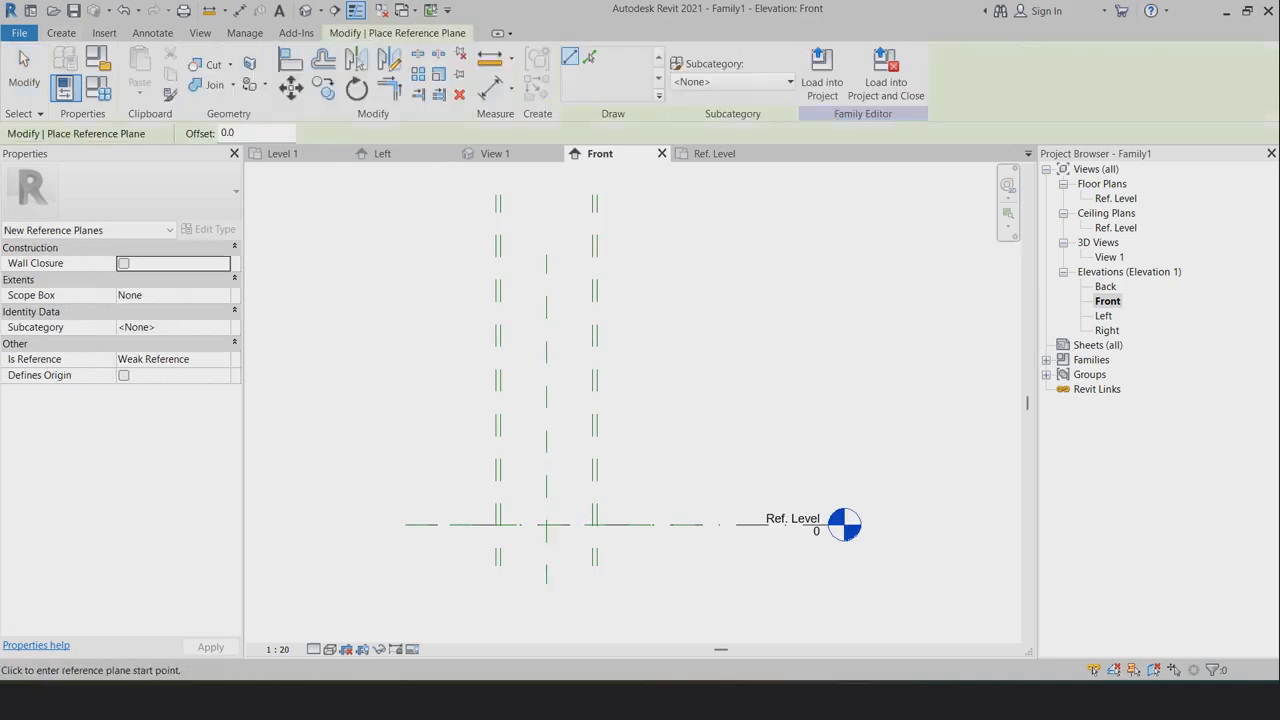
pyautogui.click(793, 422)
pyautogui.press('Escape')
pyautogui.press('Escape')
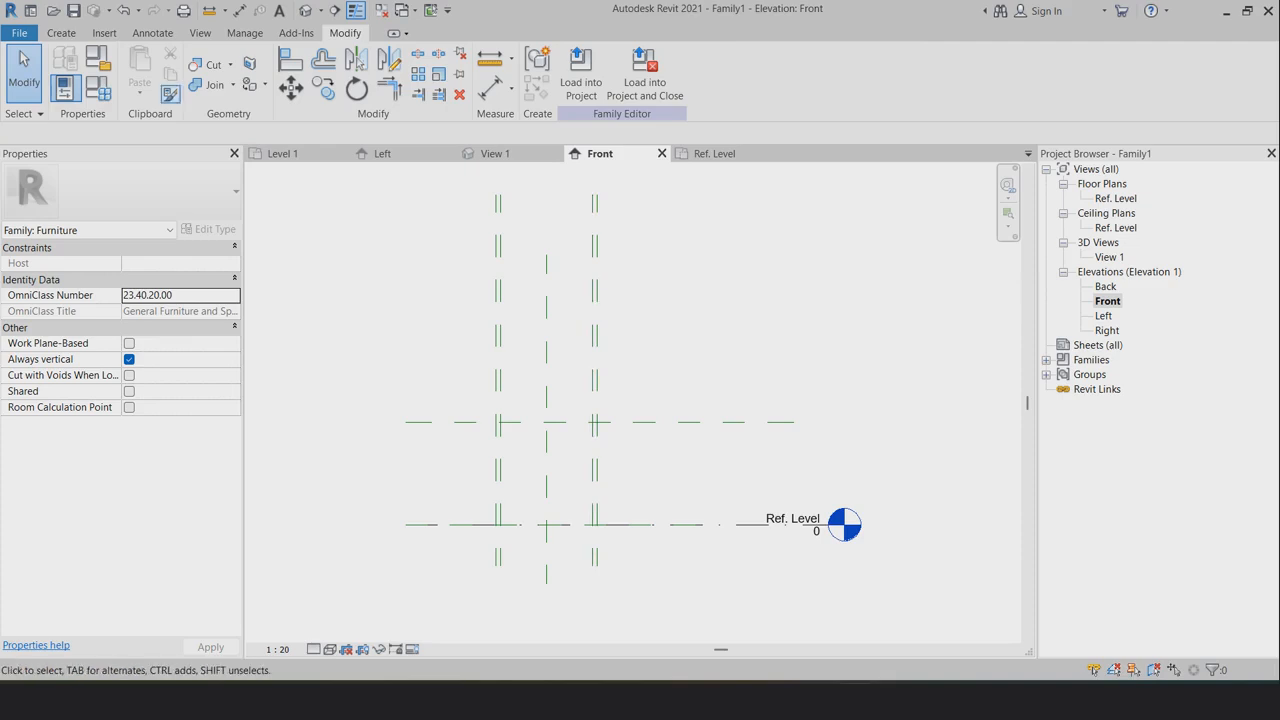
# Dimension the height between the Ref. Level and the horizontal reference plane above it in the Front elevation
pyautogui.click(62, 33)
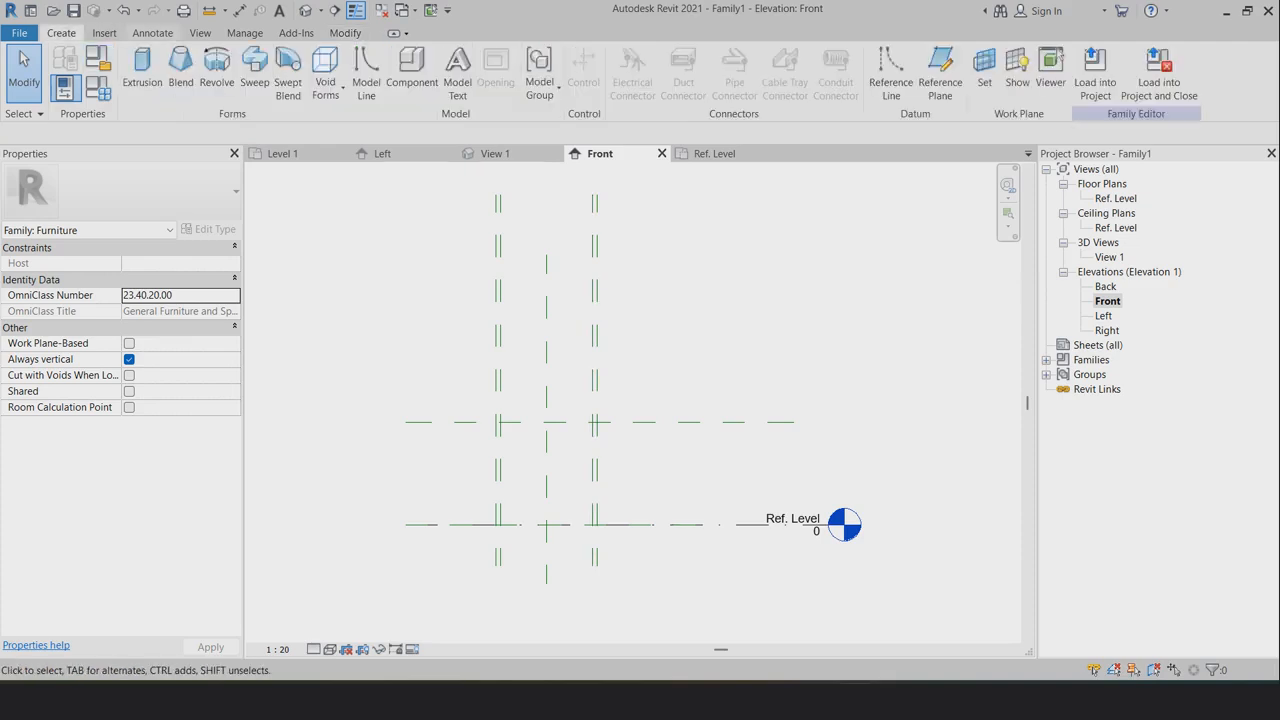
pyautogui.click(153, 33)
pyautogui.click(69, 72)
pyautogui.click(458, 524)
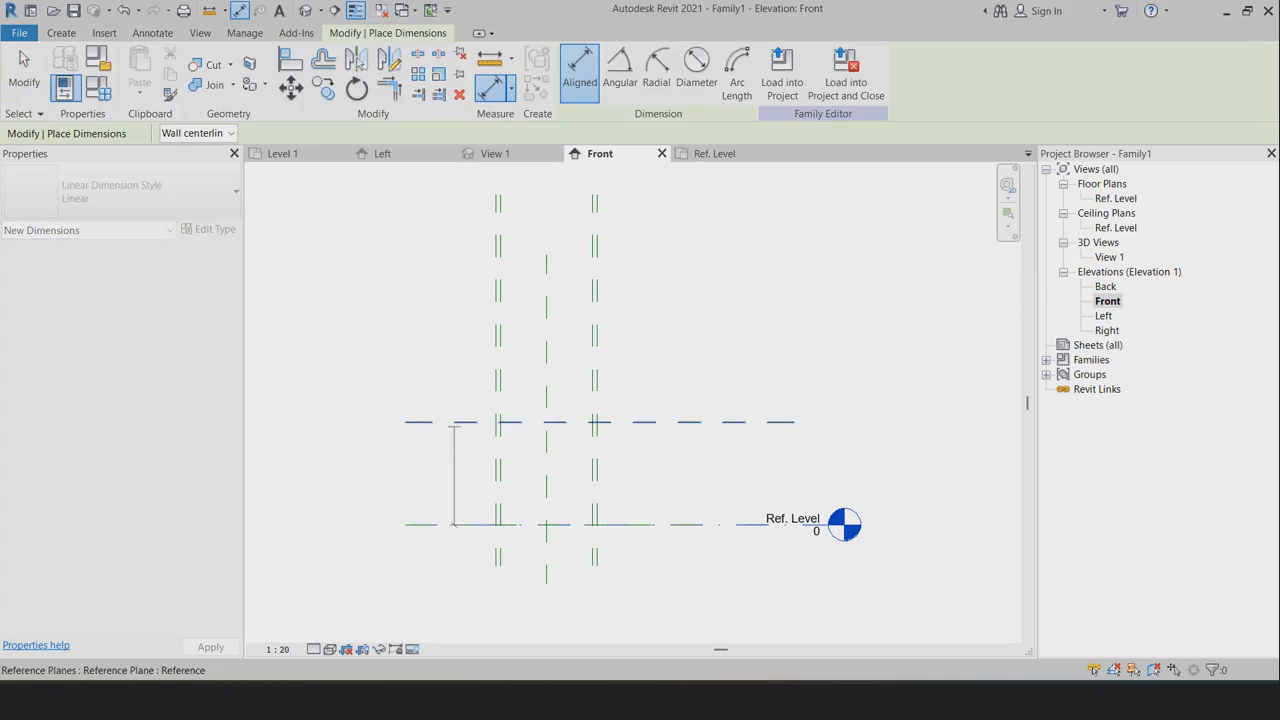
pyautogui.click(456, 421)
pyautogui.click(431, 472)
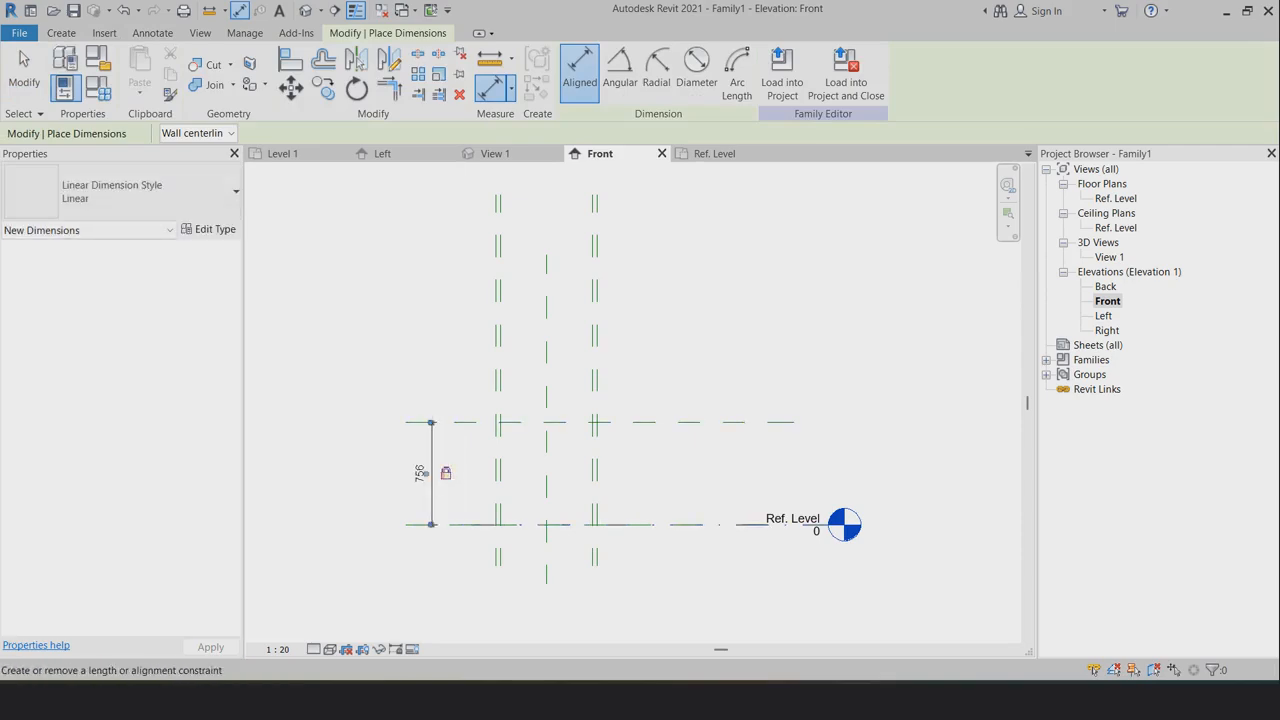
# Draw a second horizontal reference plane about 100 mm below the upper one, crossing all the vertical planes
pyautogui.click(61, 33)
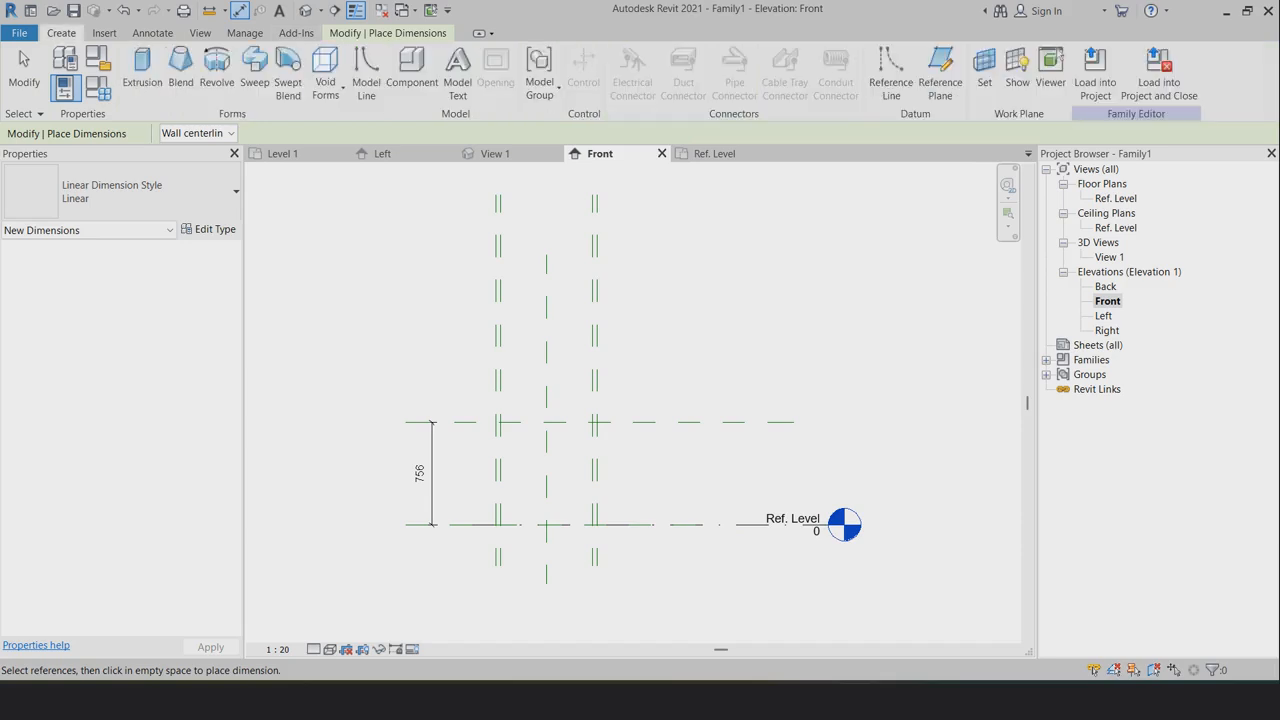
pyautogui.click(940, 72)
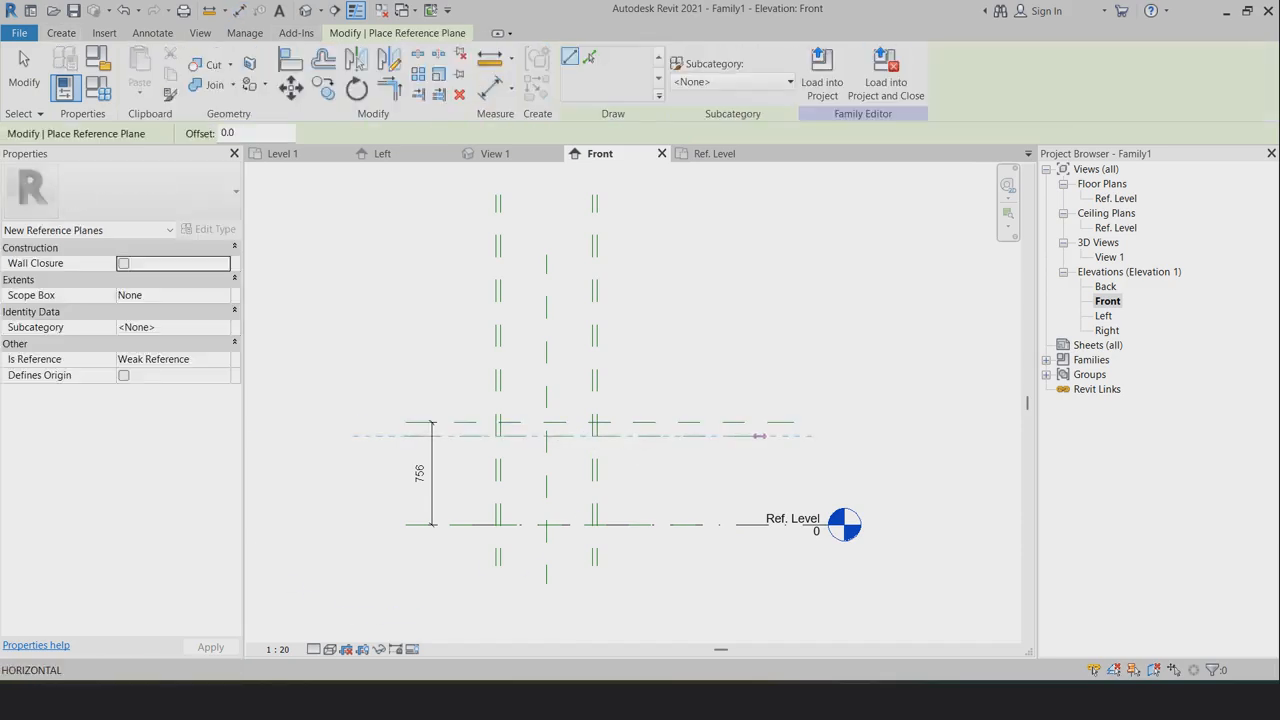
pyautogui.click(760, 436)
pyautogui.press('Escape')
pyautogui.press('Escape')
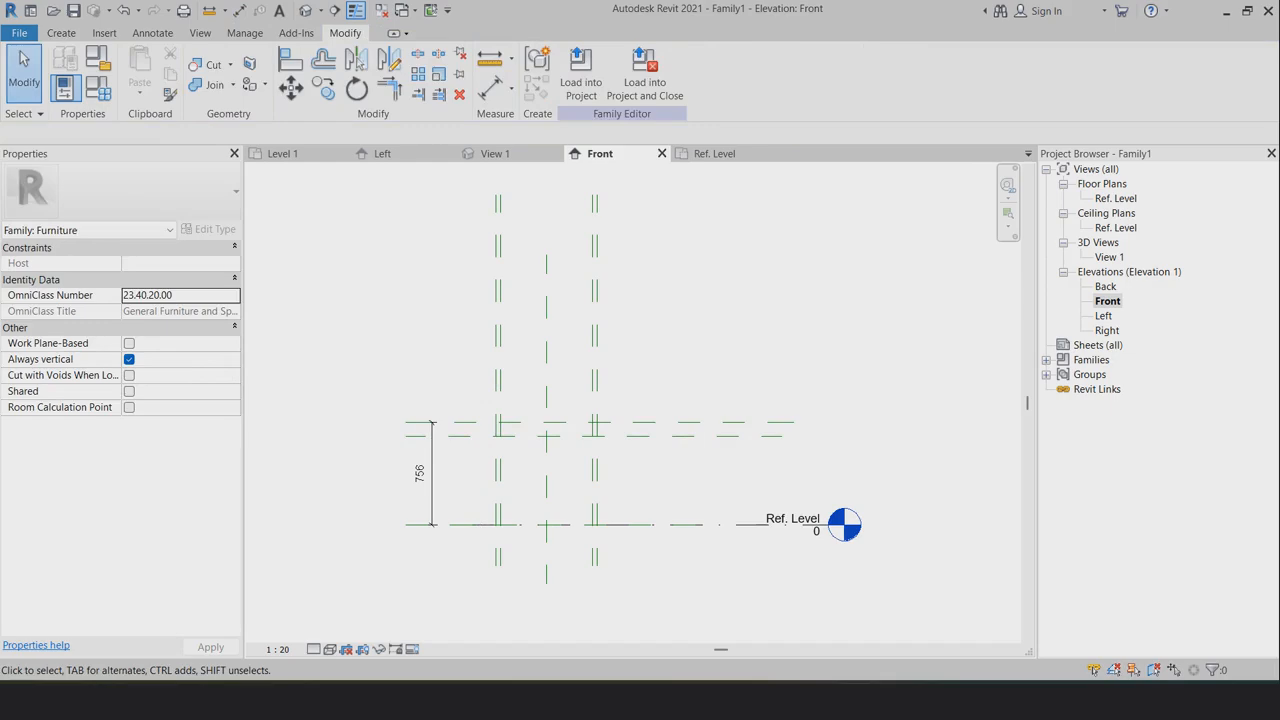
# Name the uppermost horizontal reference plane TOP
pyautogui.click(770, 428)
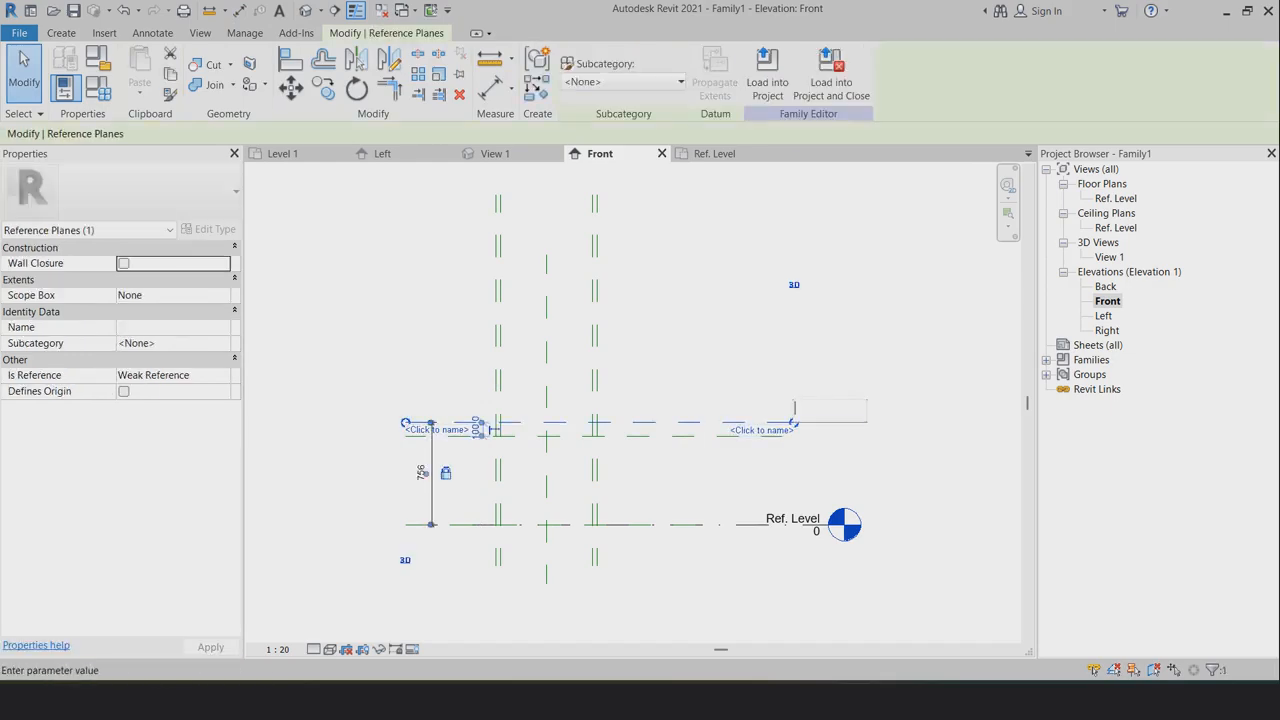
pyautogui.hotkey('ctrl', 'c')
pyautogui.write('TOP')
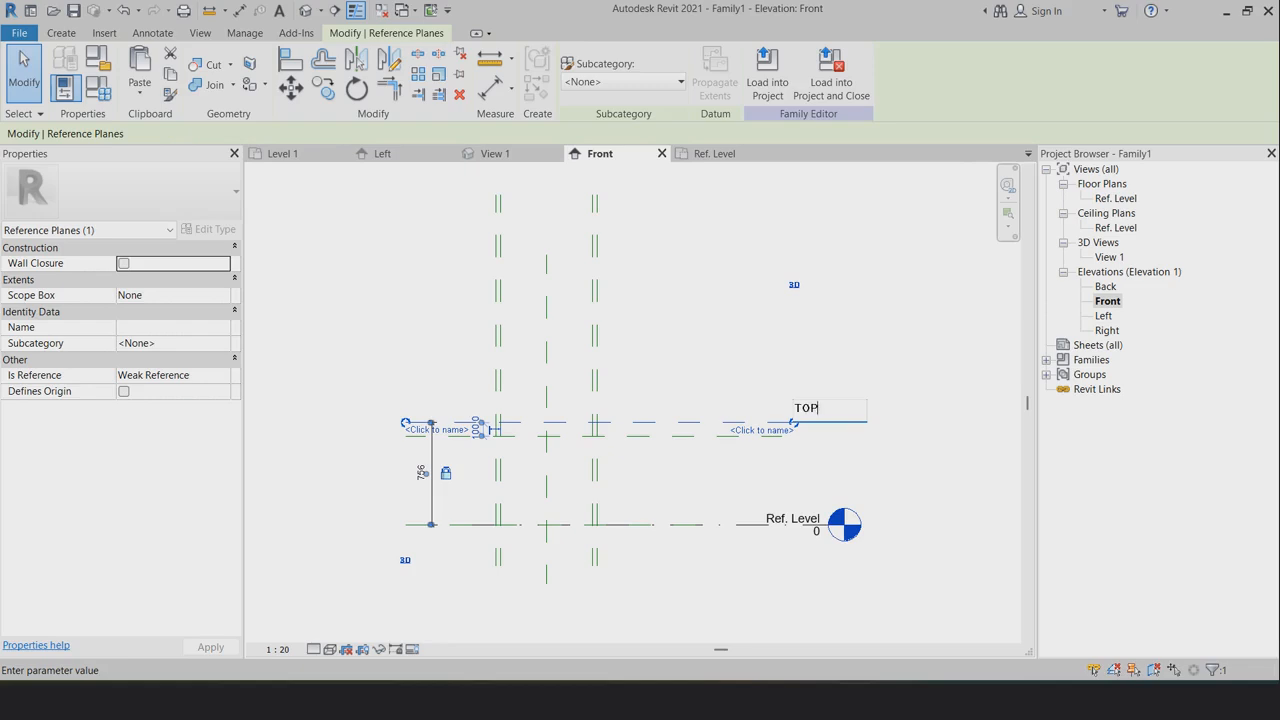
pyautogui.press('Return')
# Name the horizontal reference plane just below the top one T2
pyautogui.click(768, 437)
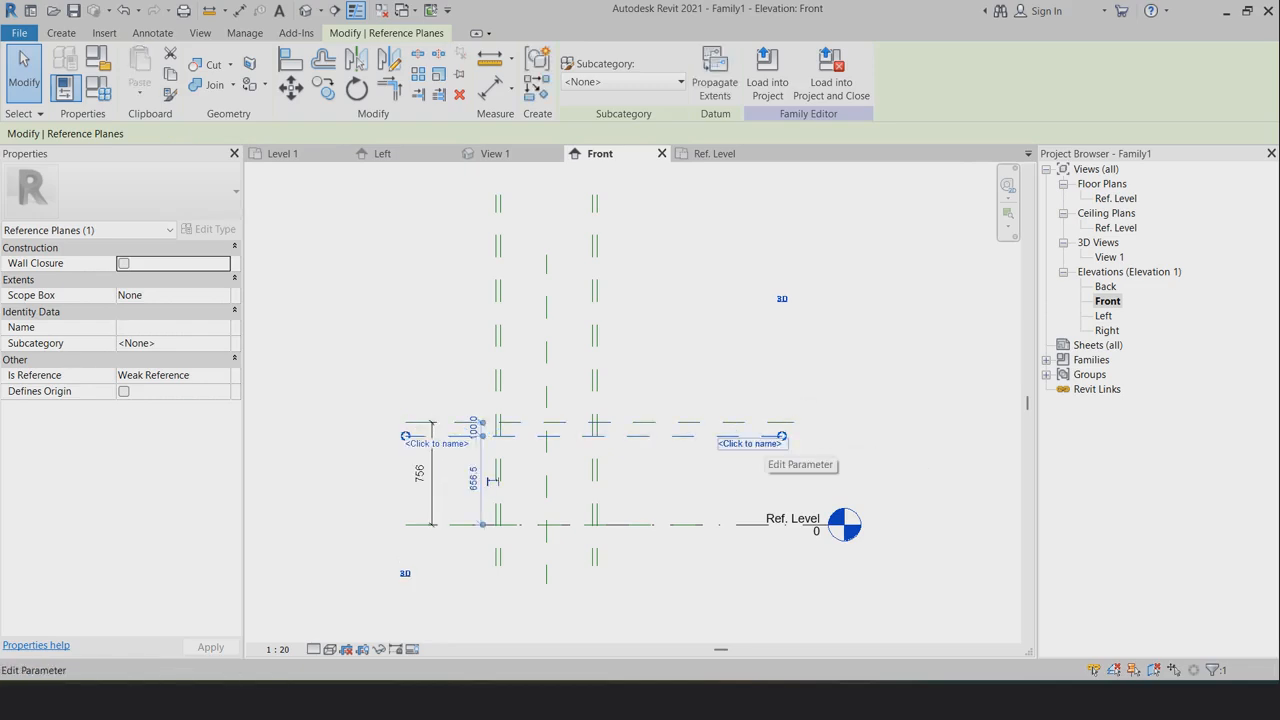
pyautogui.press('Escape')
pyautogui.scroll(2, 692, 453)
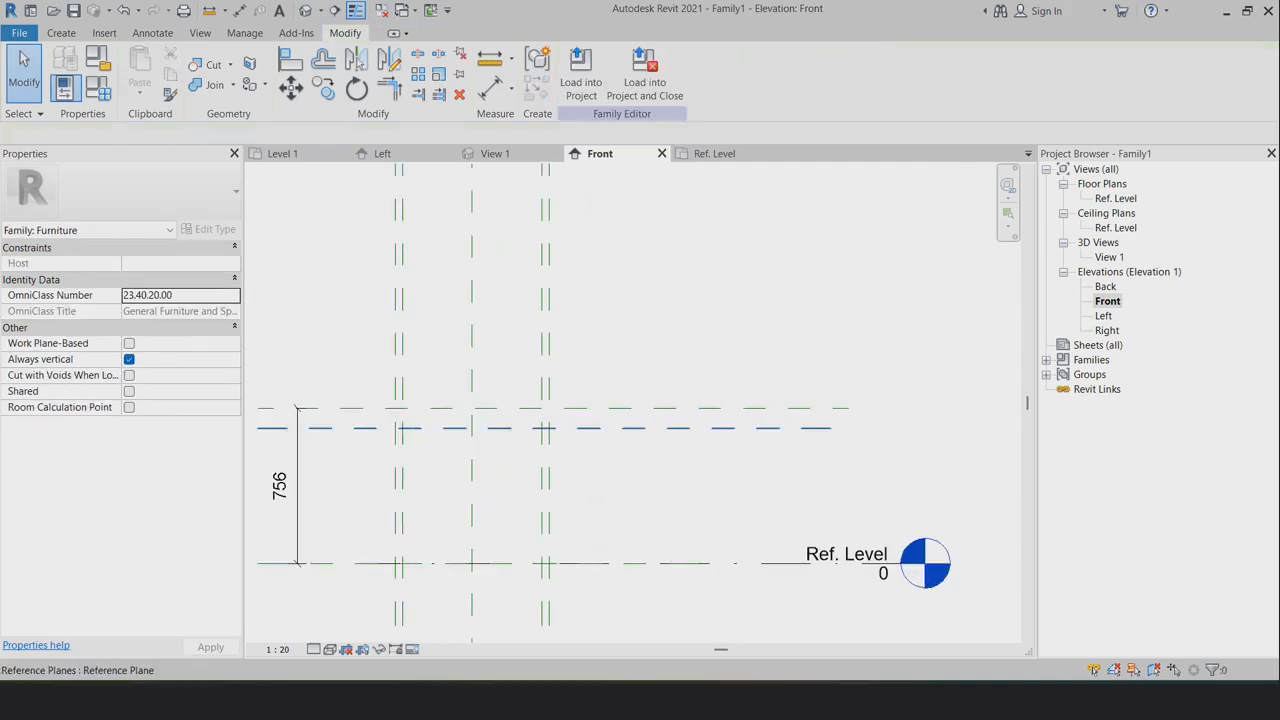
pyautogui.scroll(-2, 724, 433)
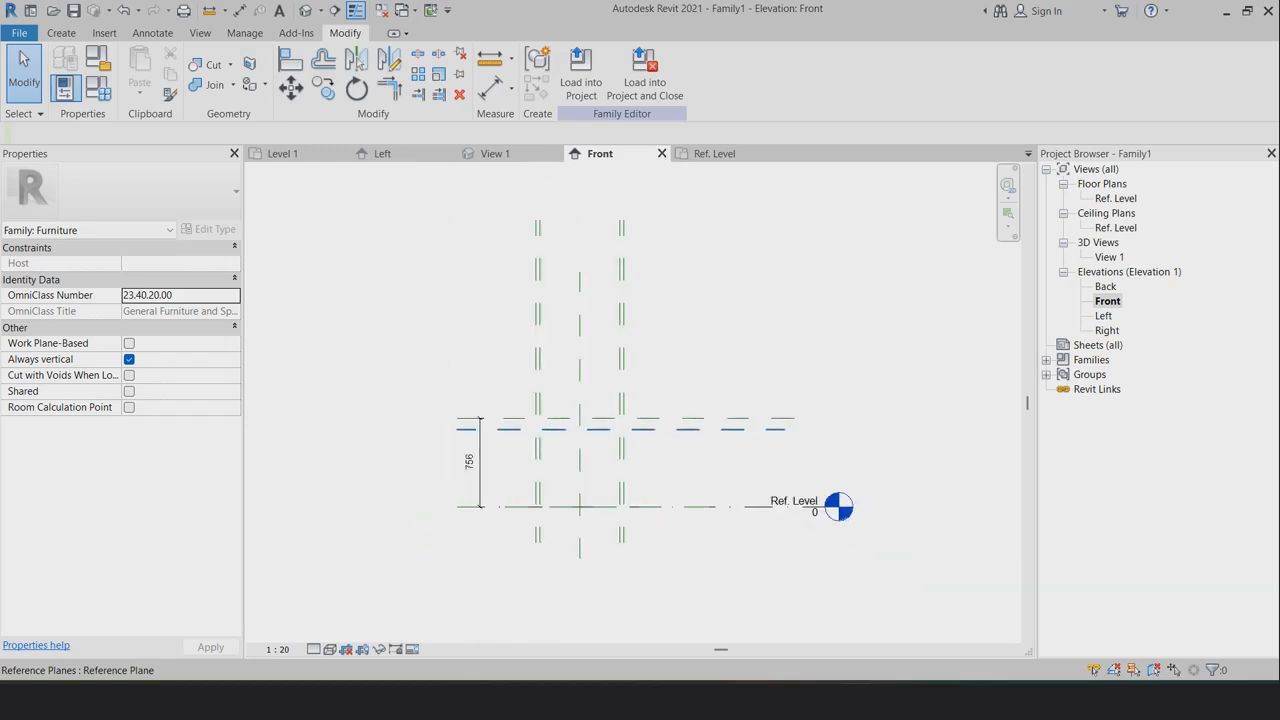
pyautogui.click(724, 431)
pyautogui.click(760, 436)
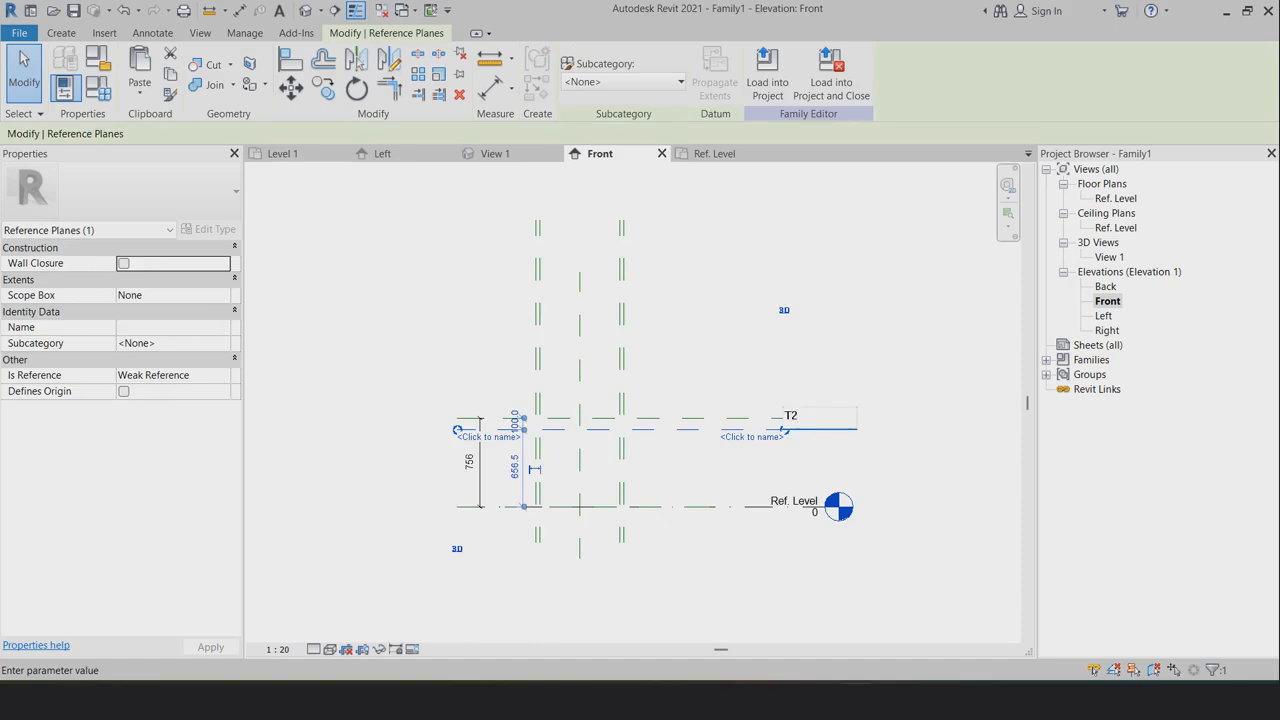
pyautogui.press('Return')
pyautogui.scroll(2, 684, 432)
pyautogui.press('Escape')
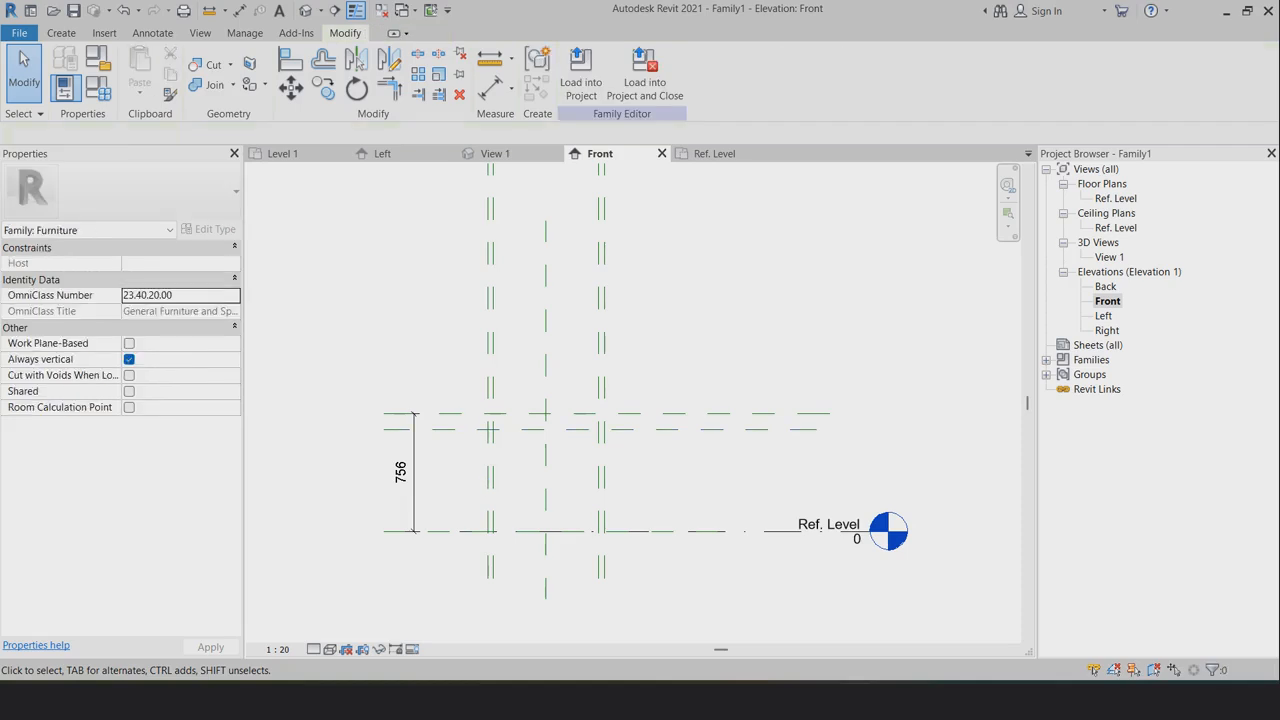
# Add an aligned dimension between the TOP and T2 reference planes
pyautogui.click(152, 33)
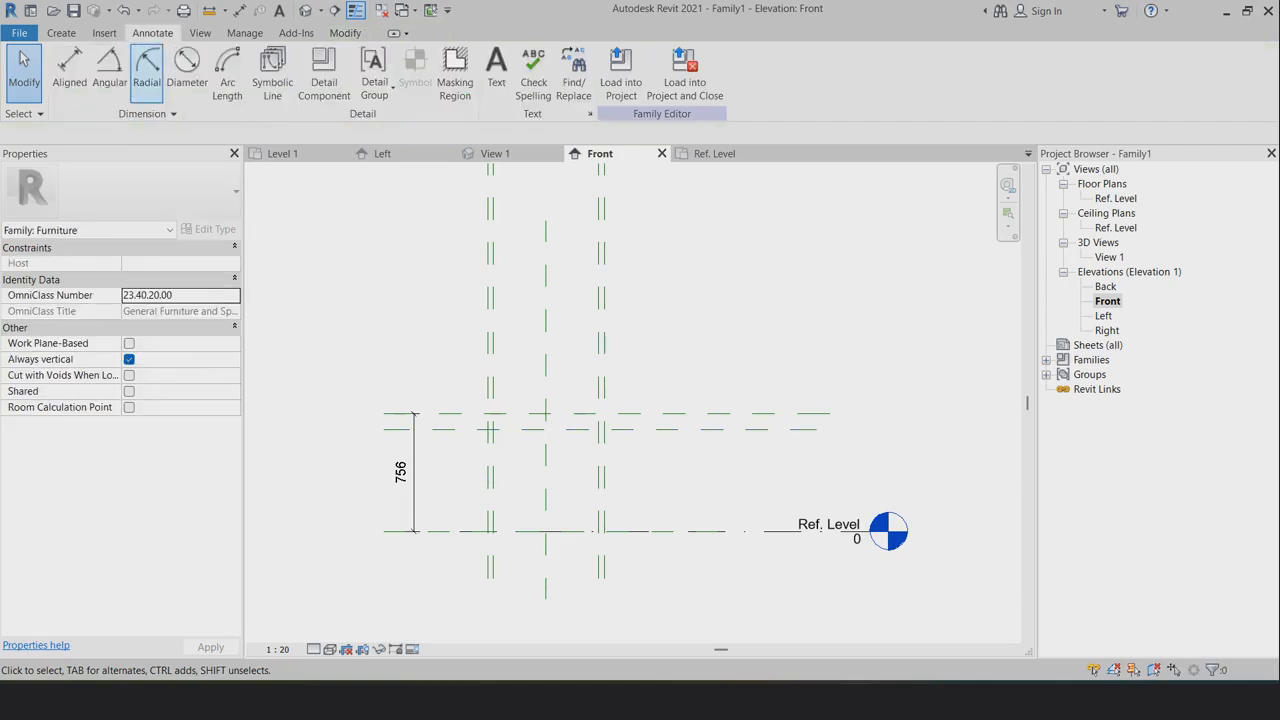
pyautogui.click(66, 70)
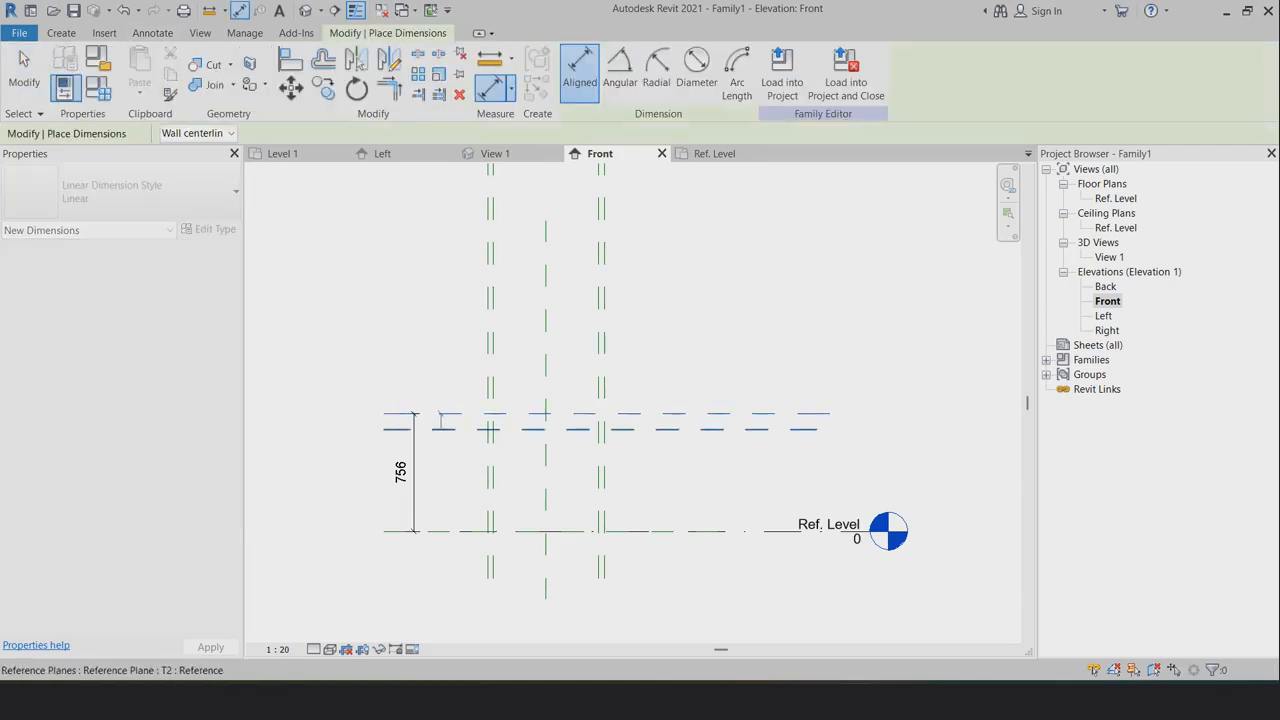
pyautogui.click(442, 429)
pyautogui.click(447, 422)
pyautogui.click(466, 423)
pyautogui.press('Escape')
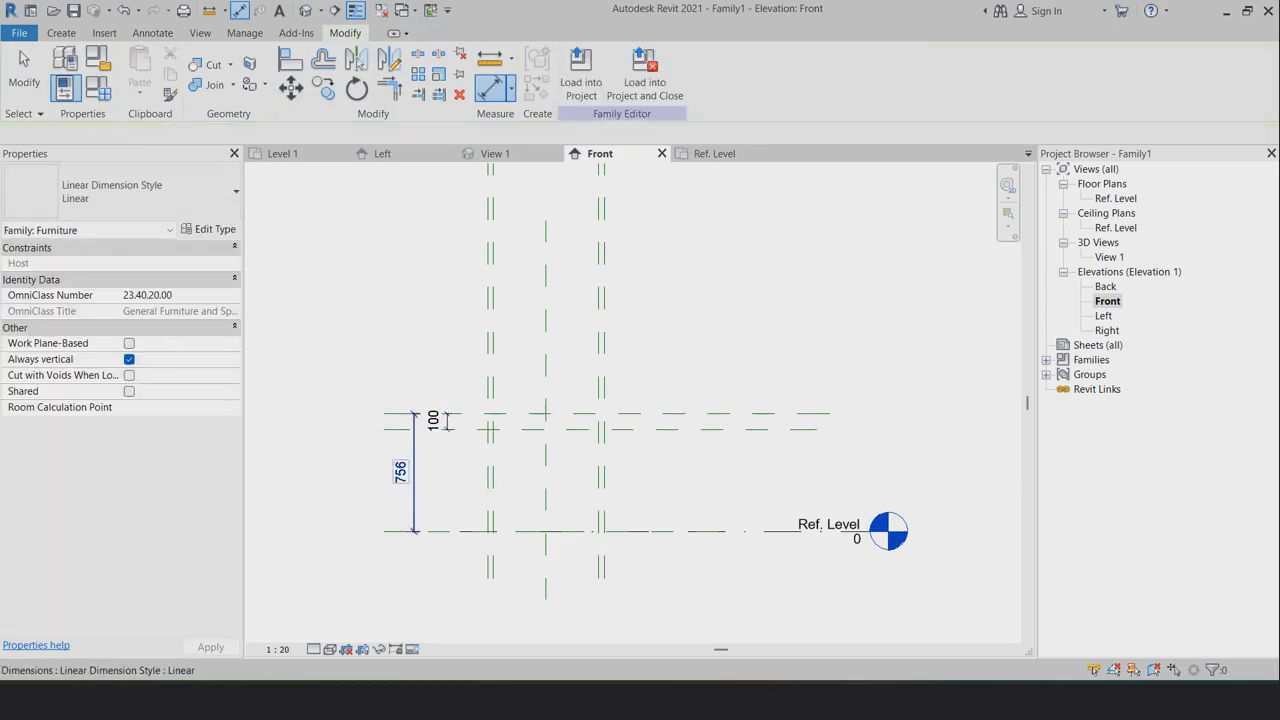
# Label the overall height dimension with a new instance family parameter named TH
pyautogui.click(414, 474)
pyautogui.click(736, 70)
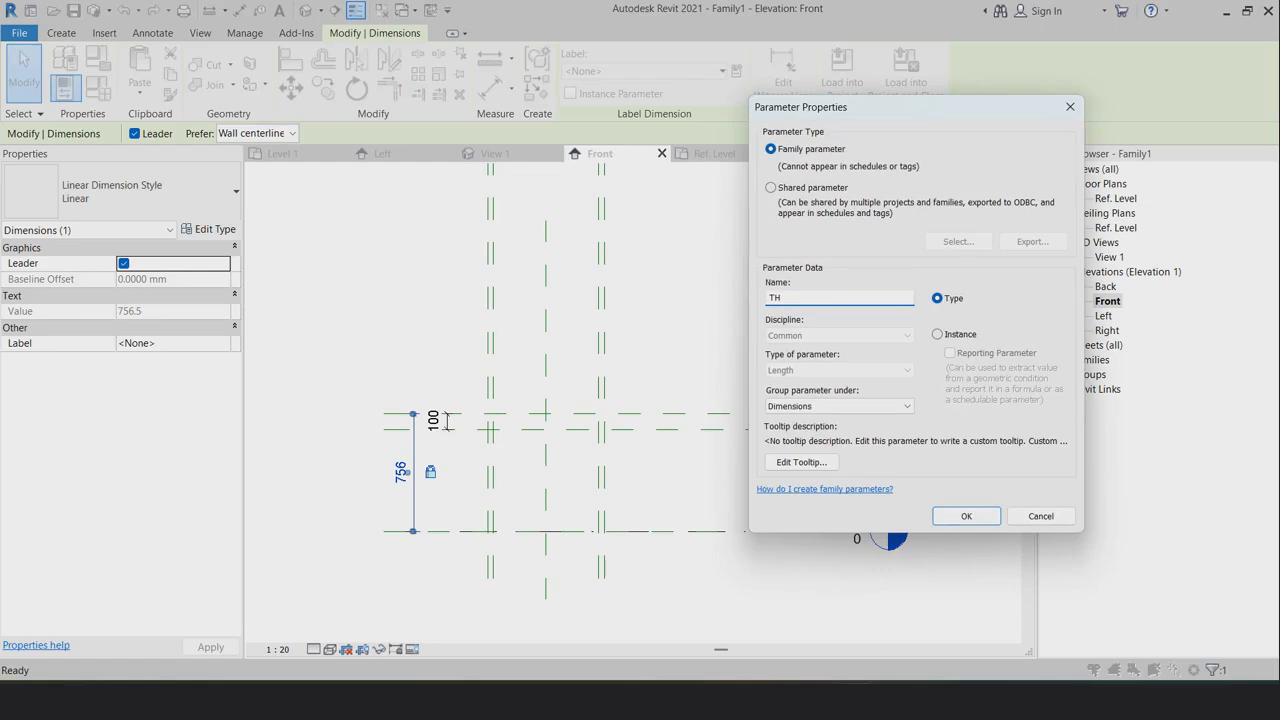
pyautogui.click(938, 334)
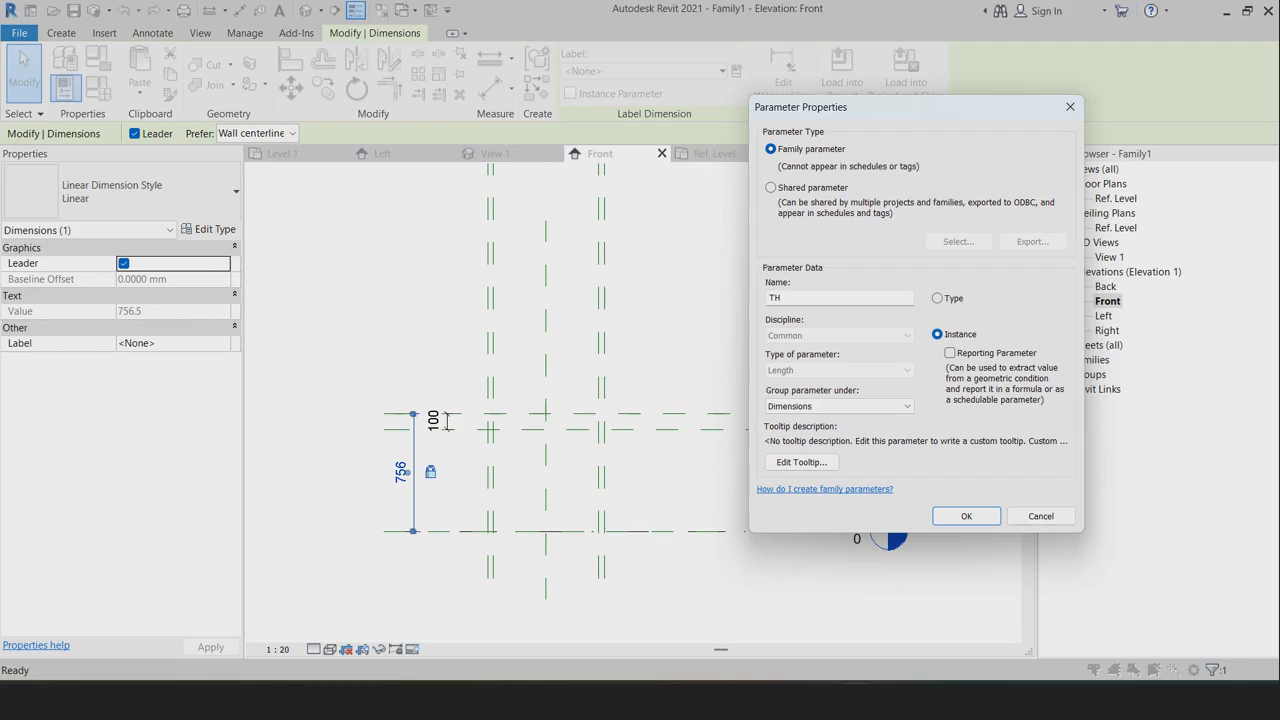
pyautogui.click(966, 516)
pyautogui.press('Escape')
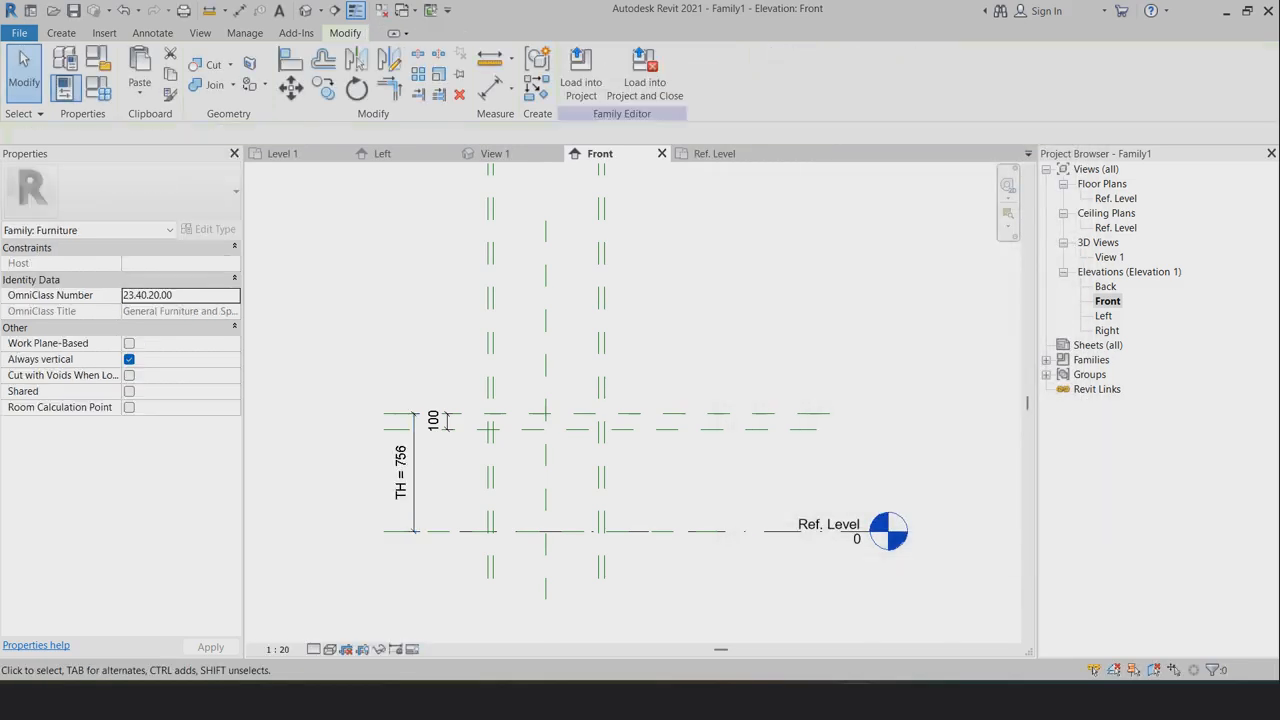
# Label the dimension between the TOP and T2 planes with the existing BT parameter
pyautogui.scroll(2, 490, 430)
pyautogui.click(415, 418)
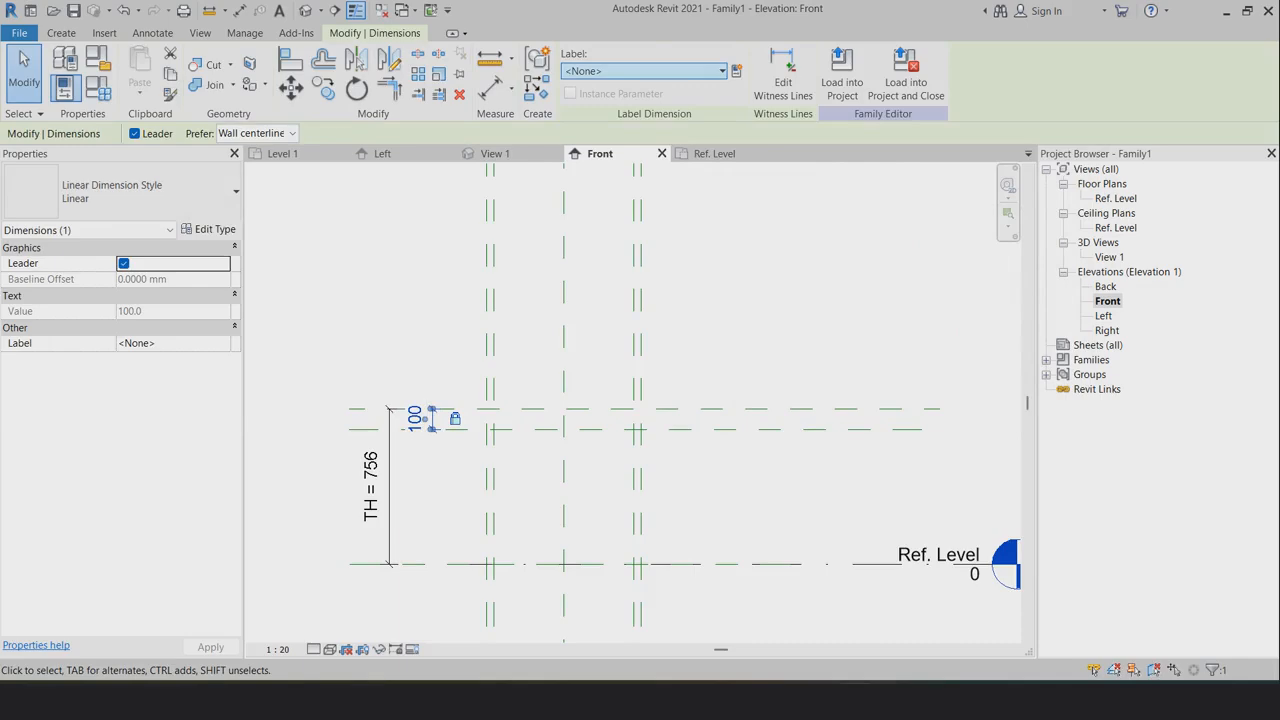
pyautogui.click(643, 71)
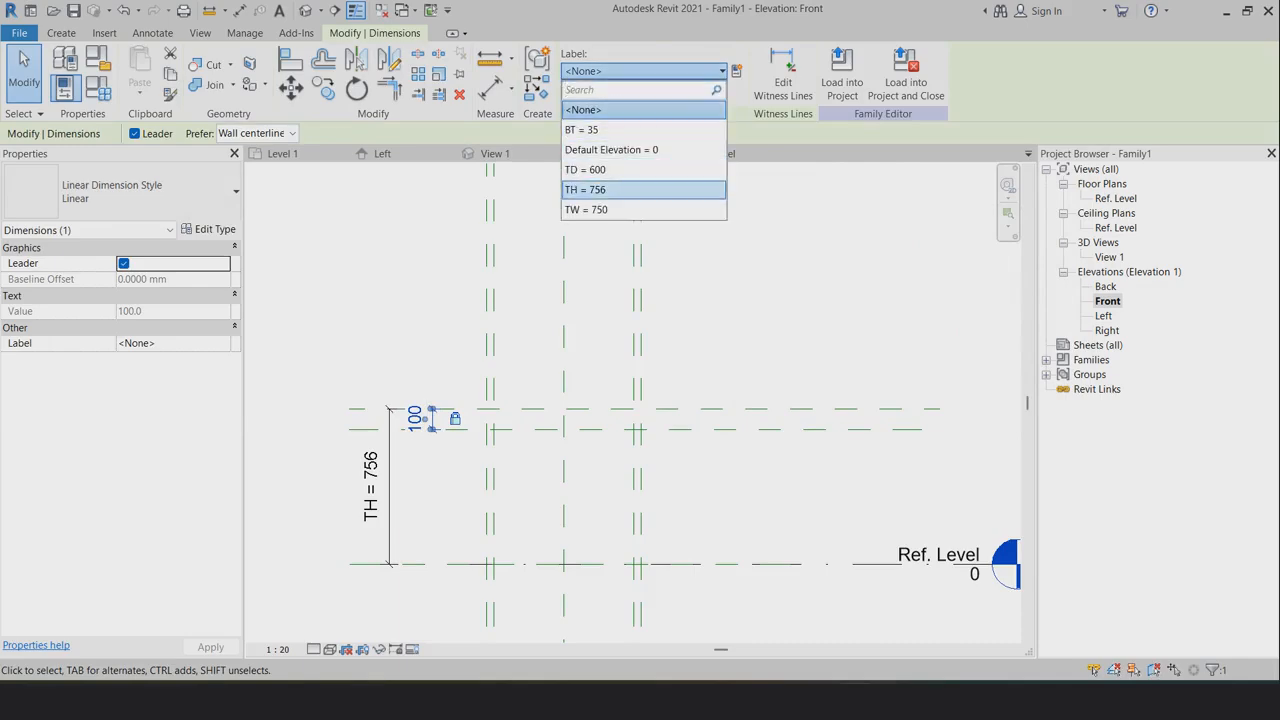
pyautogui.click(595, 129)
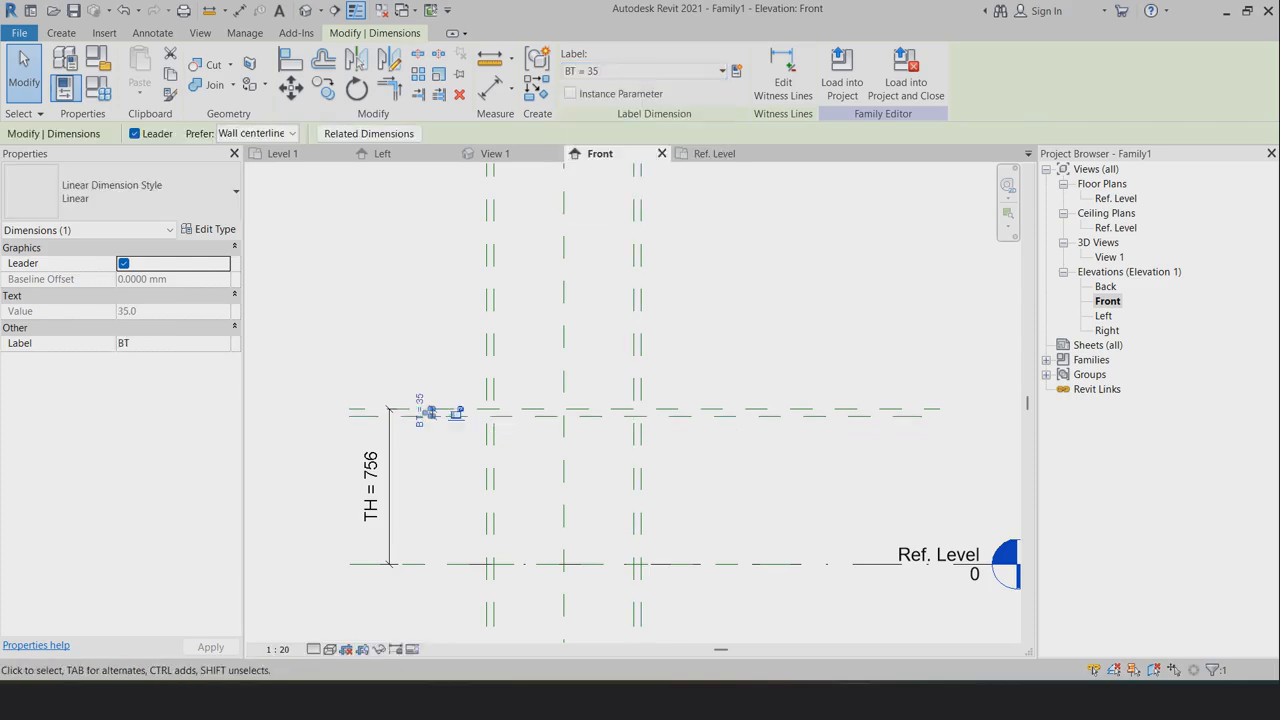
pyautogui.click(730, 233)
pyautogui.scroll(-2, 730, 233)
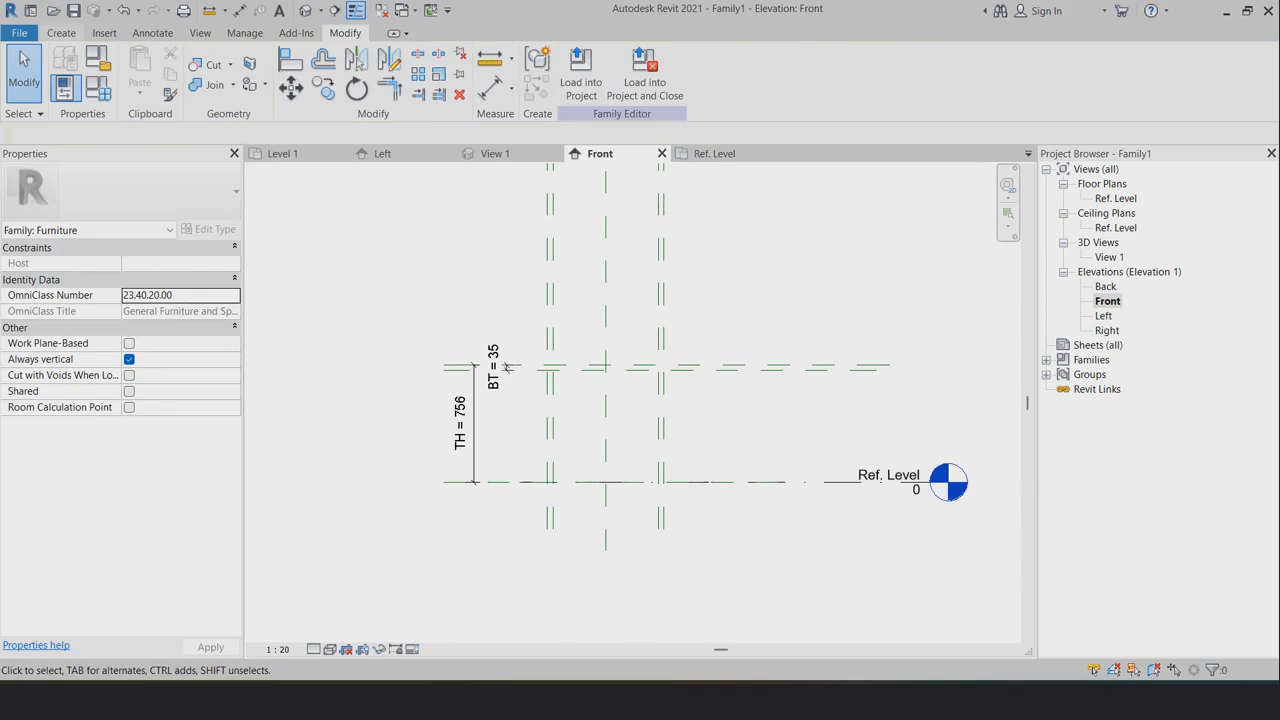
# Draw a third horizontal reference plane about 285 mm below the T2 plane, crossing the vertical planes
pyautogui.press('r')
pyautogui.press('p')
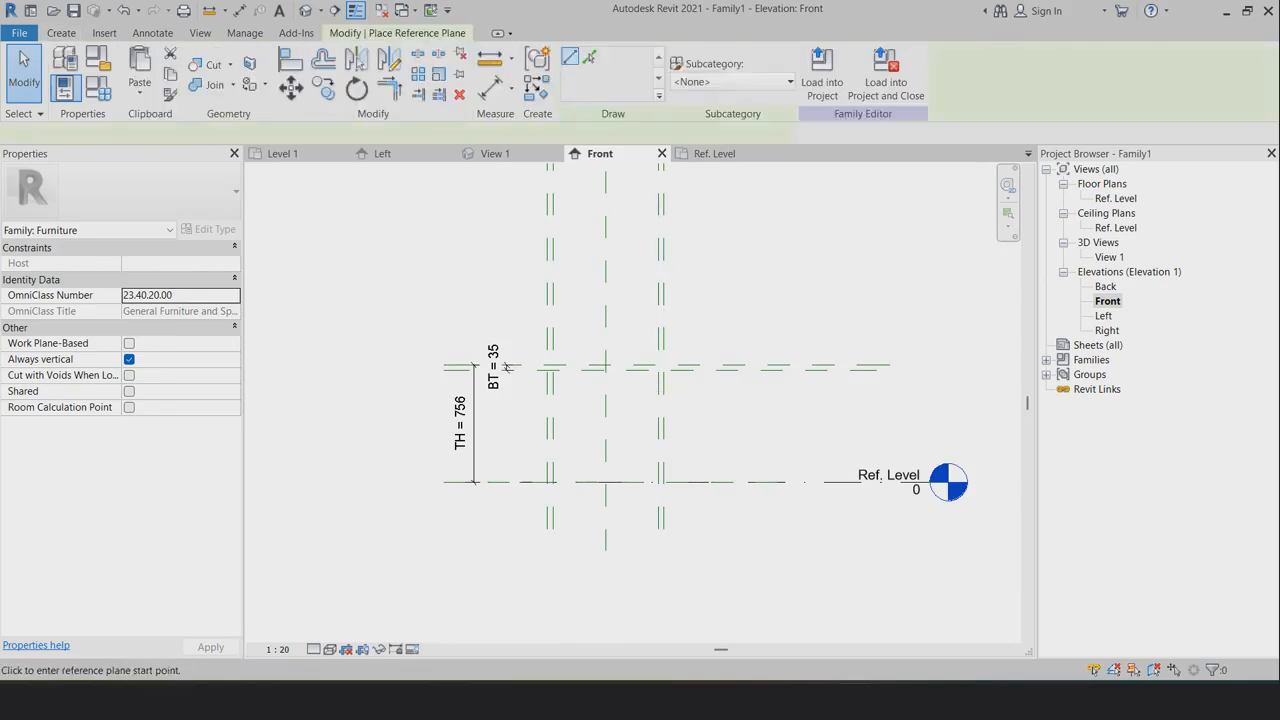
pyautogui.click(506, 414)
pyautogui.click(851, 414)
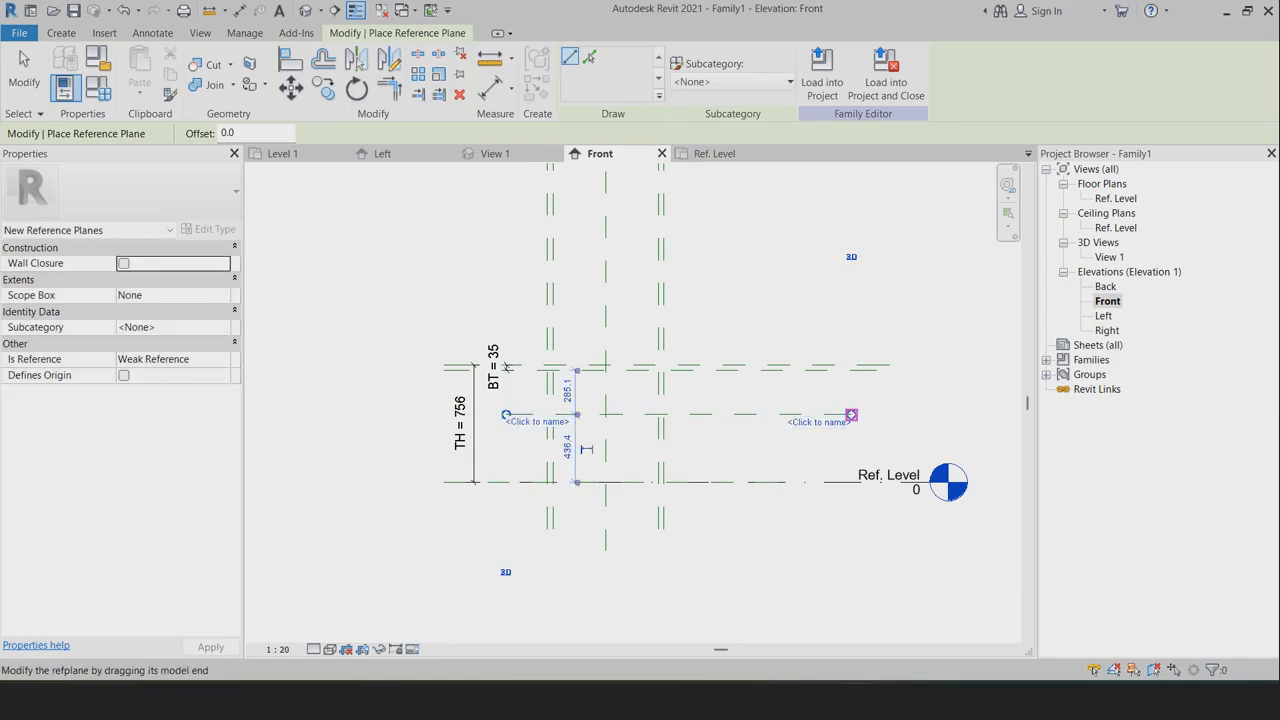
pyautogui.press('Escape')
pyautogui.press('Escape')
# Add an aligned dimension between the T2 plane and the third horizontal reference plane
pyautogui.press('d')
pyautogui.press('i')
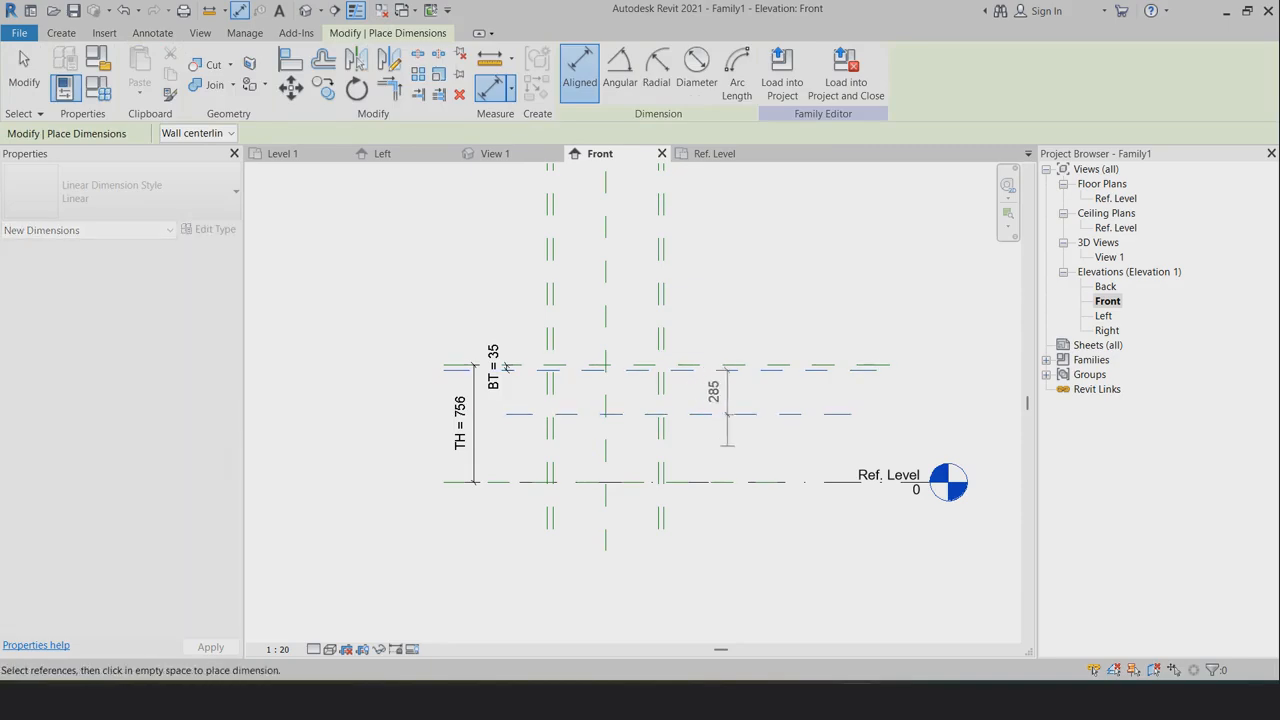
pyautogui.click(737, 383)
pyautogui.press('Escape')
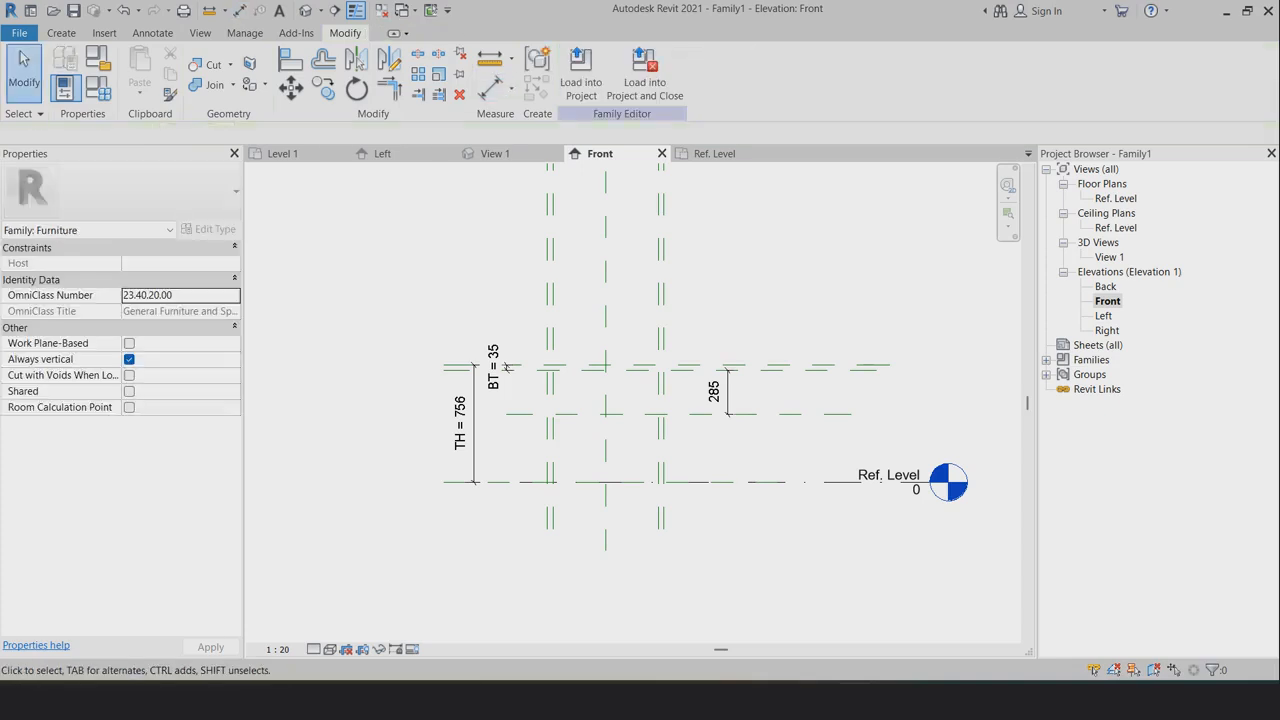
# Label the dimension below the T2 plane with a new type family parameter named DH
pyautogui.click(737, 71)
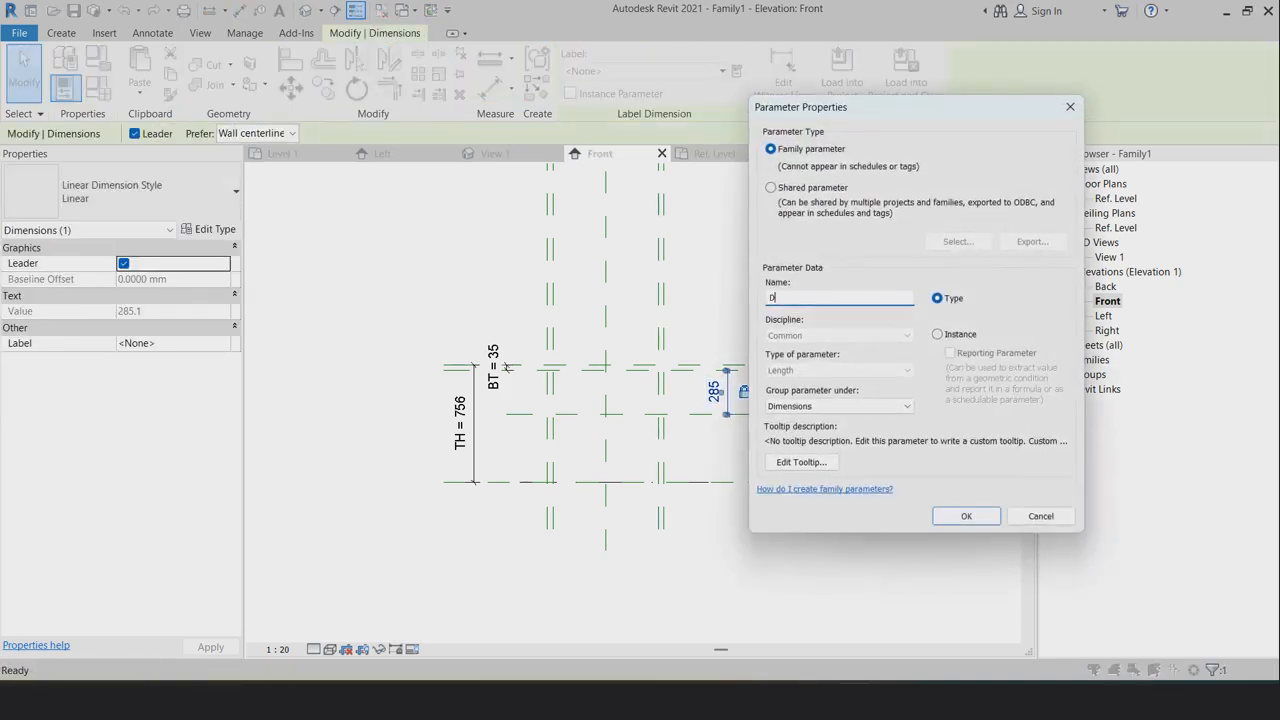
pyautogui.press('Return')
pyautogui.press('Escape')
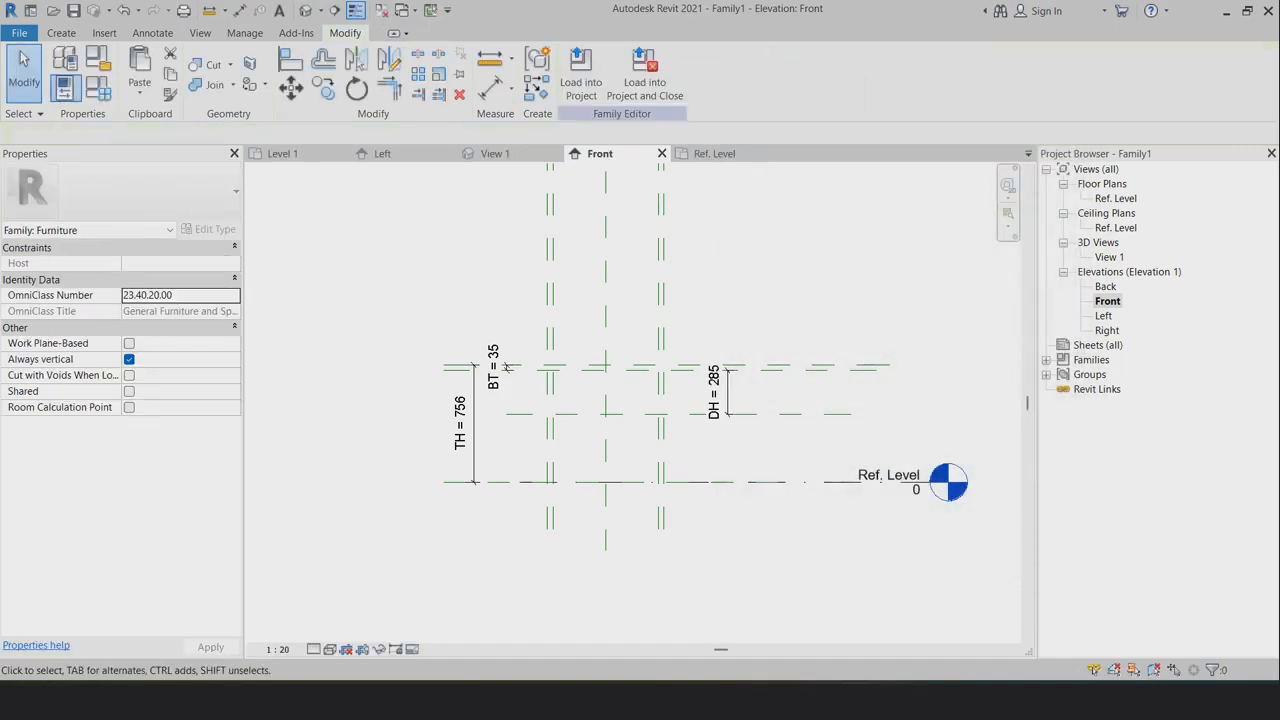
# Set DH to 200 for Table_Type_01 and apply the value to the family
pyautogui.scroll(2, 487, 363)
pyautogui.scroll(-2, 477, 333)
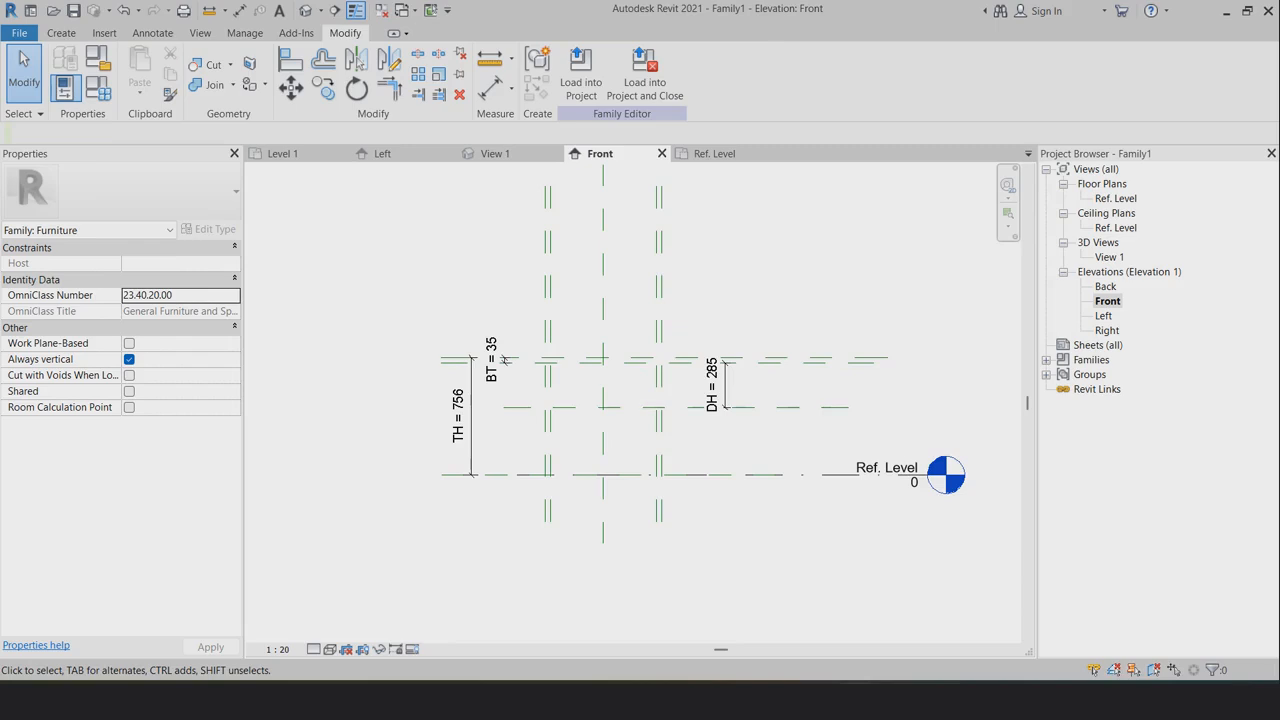
pyautogui.scroll(2, 720, 365)
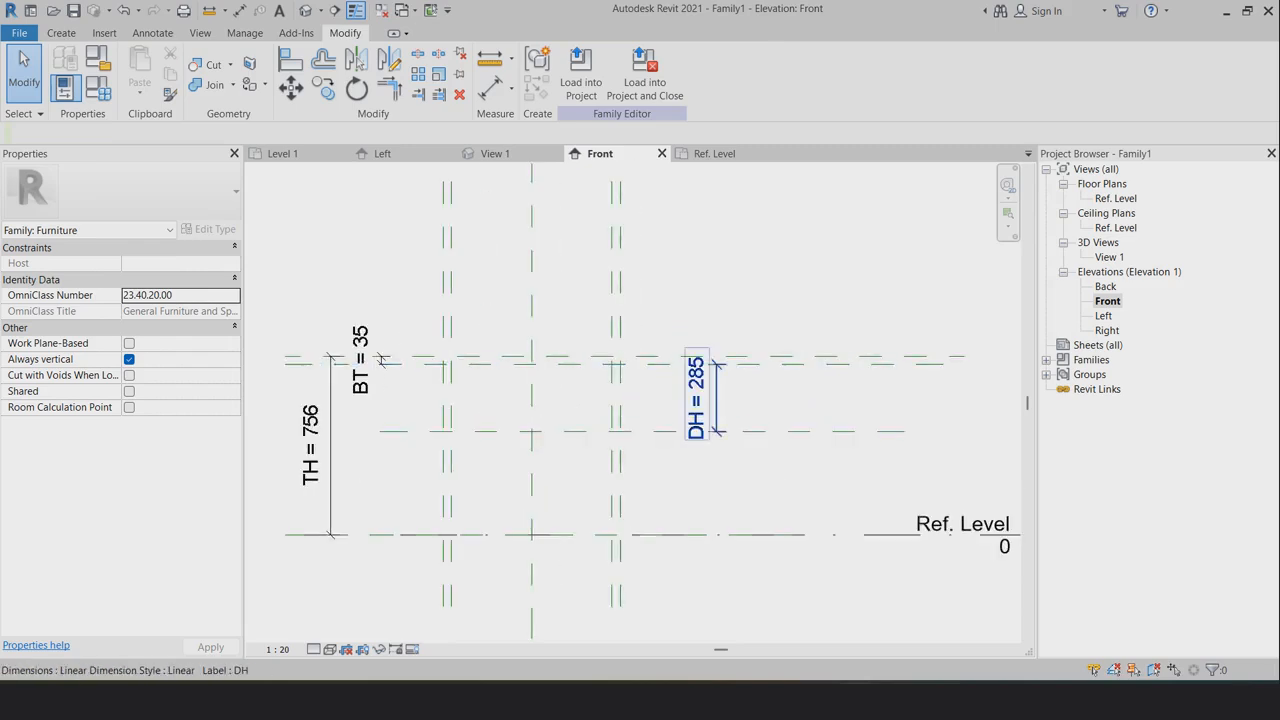
pyautogui.click(717, 366)
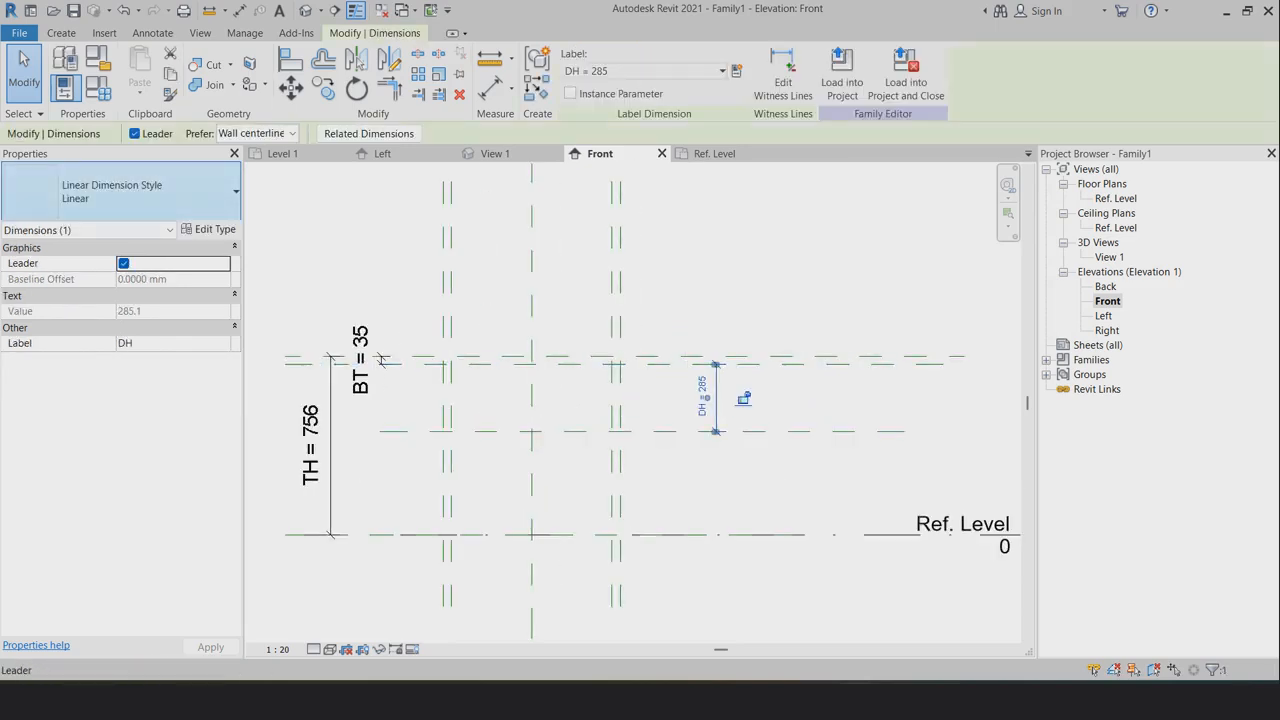
pyautogui.click(98, 88)
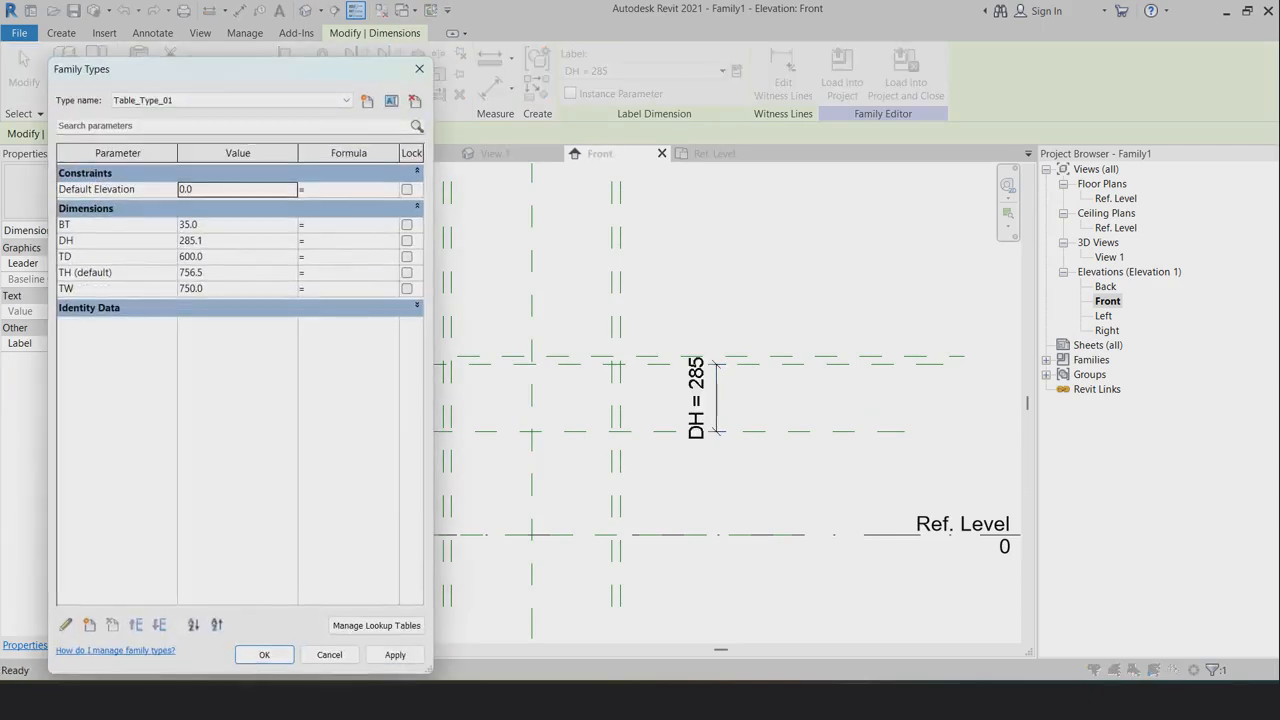
pyautogui.click(237, 241)
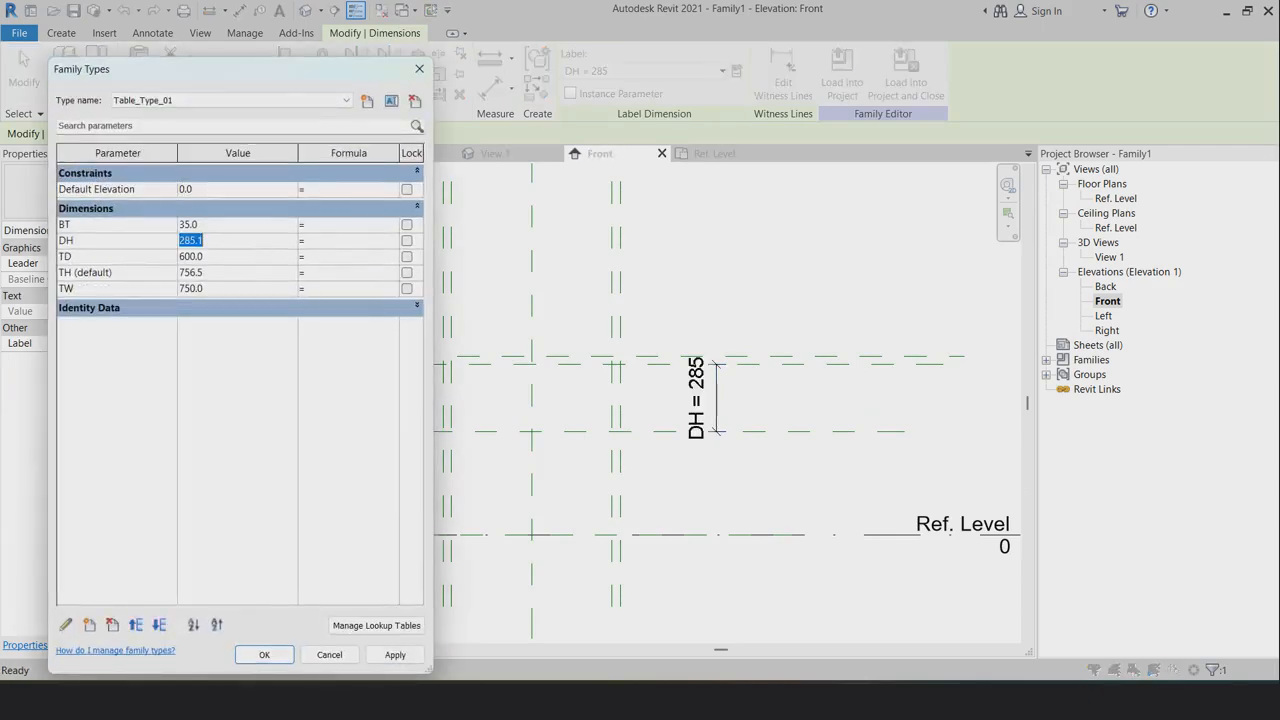
pyautogui.click(237, 289)
pyautogui.click(395, 654)
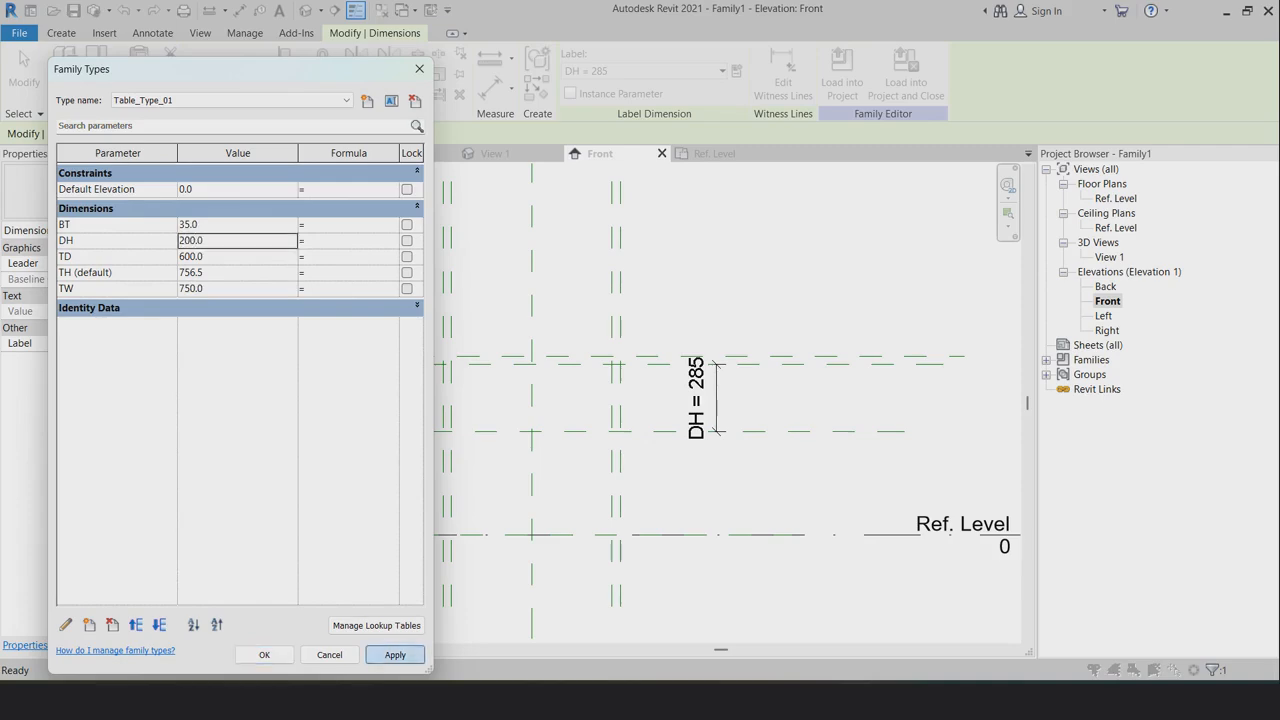
# Confirm the family type values and start an extrusion in the Ref. Level plan with Level : Ref. Level as its work plane
pyautogui.click(264, 654)
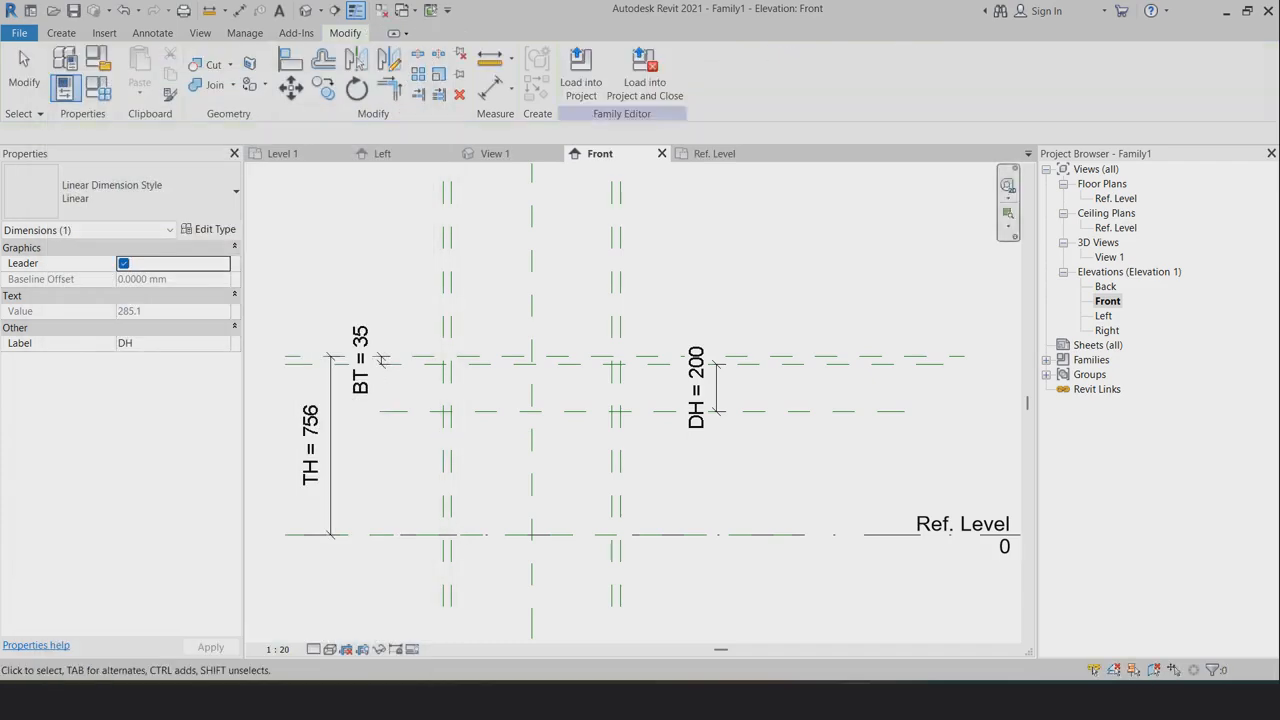
pyautogui.click(714, 154)
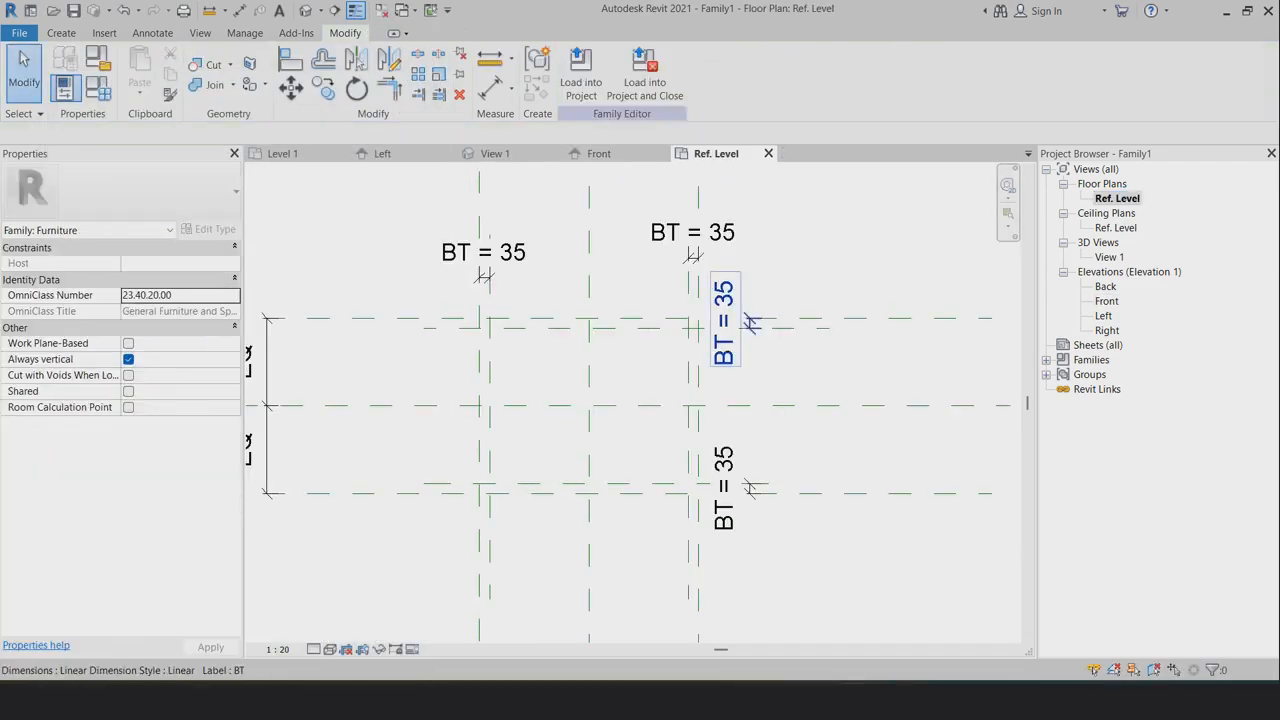
pyautogui.scroll(1, 876, 356)
pyautogui.scroll(-1, 768, 336)
pyautogui.click(61, 33)
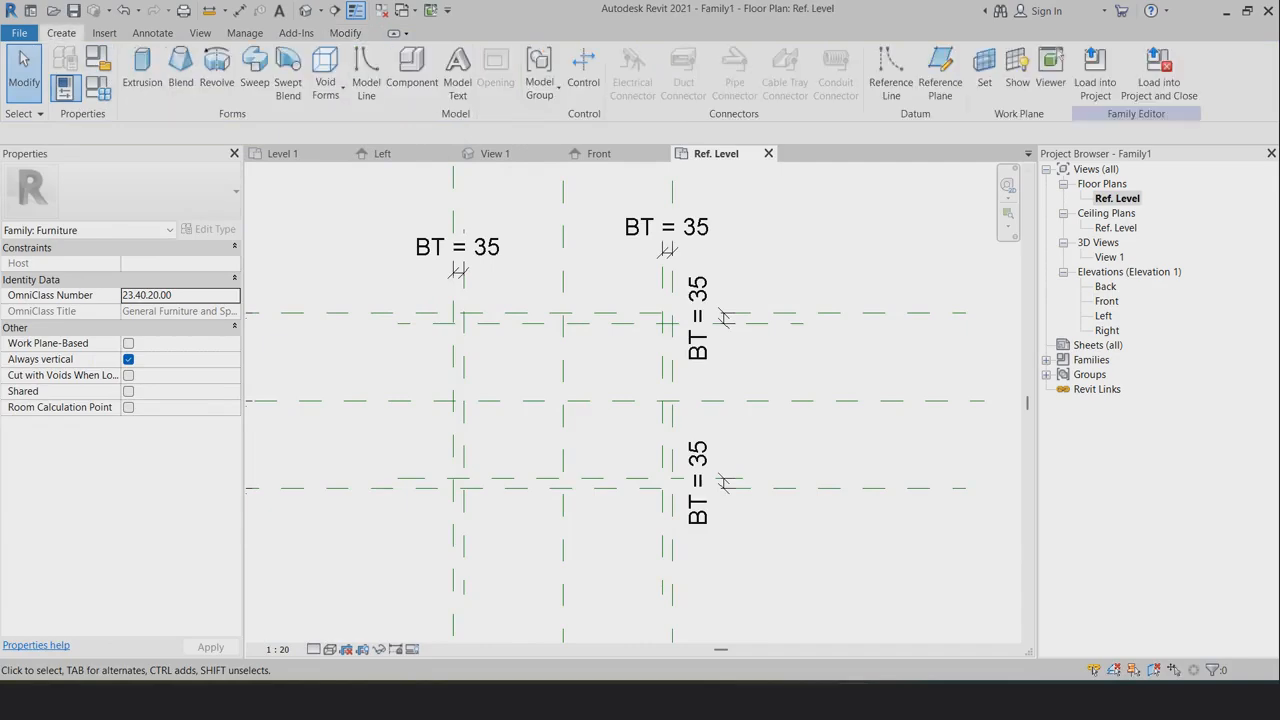
pyautogui.click(142, 70)
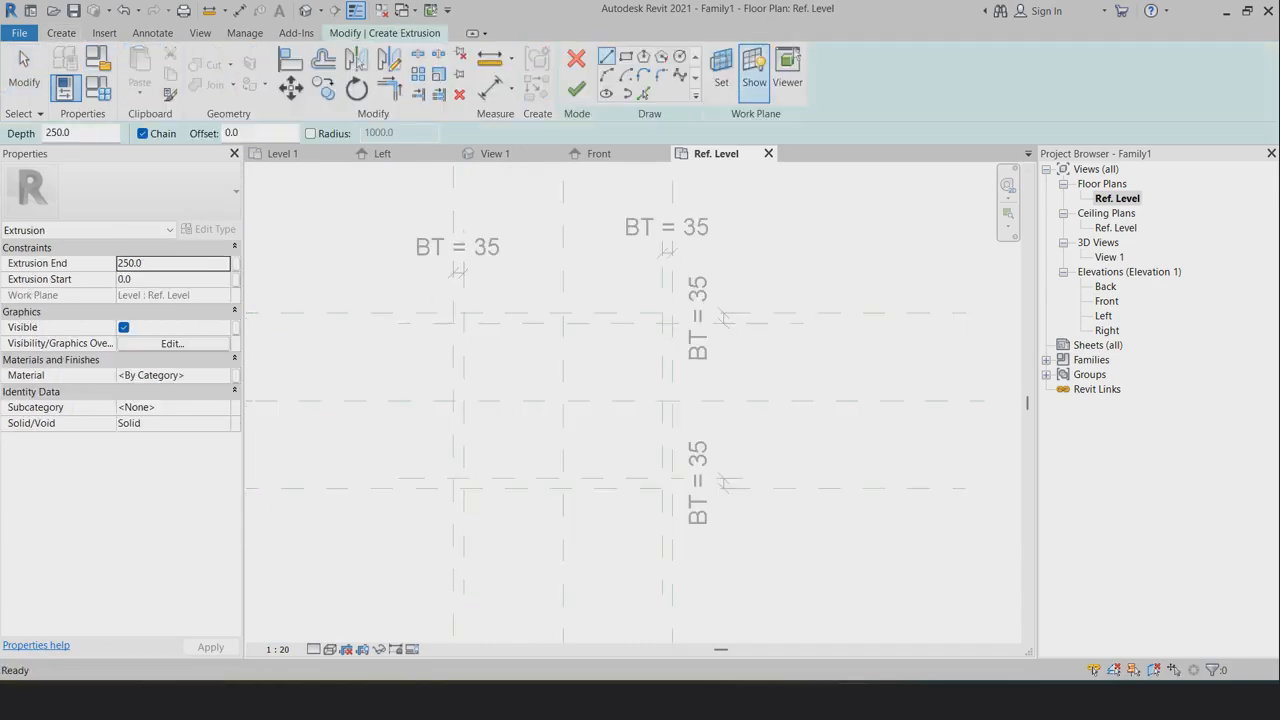
pyautogui.click(721, 72)
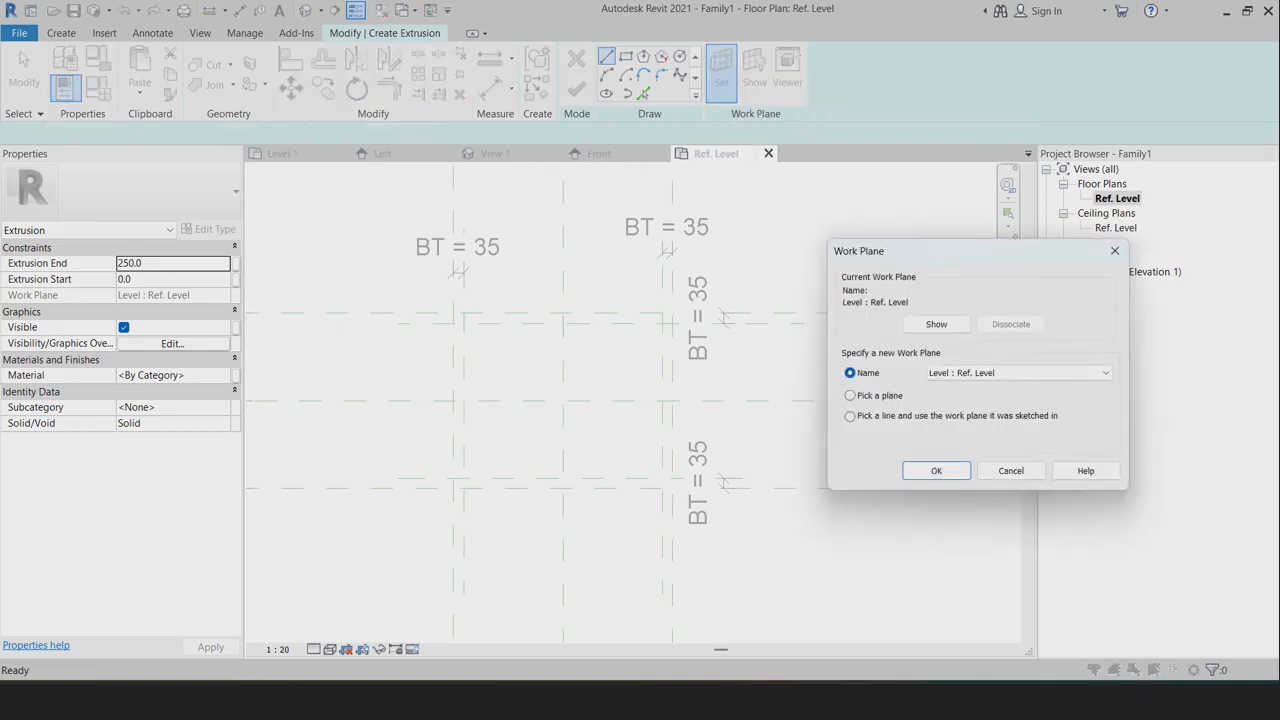
pyautogui.click(1020, 373)
pyautogui.click(1020, 373)
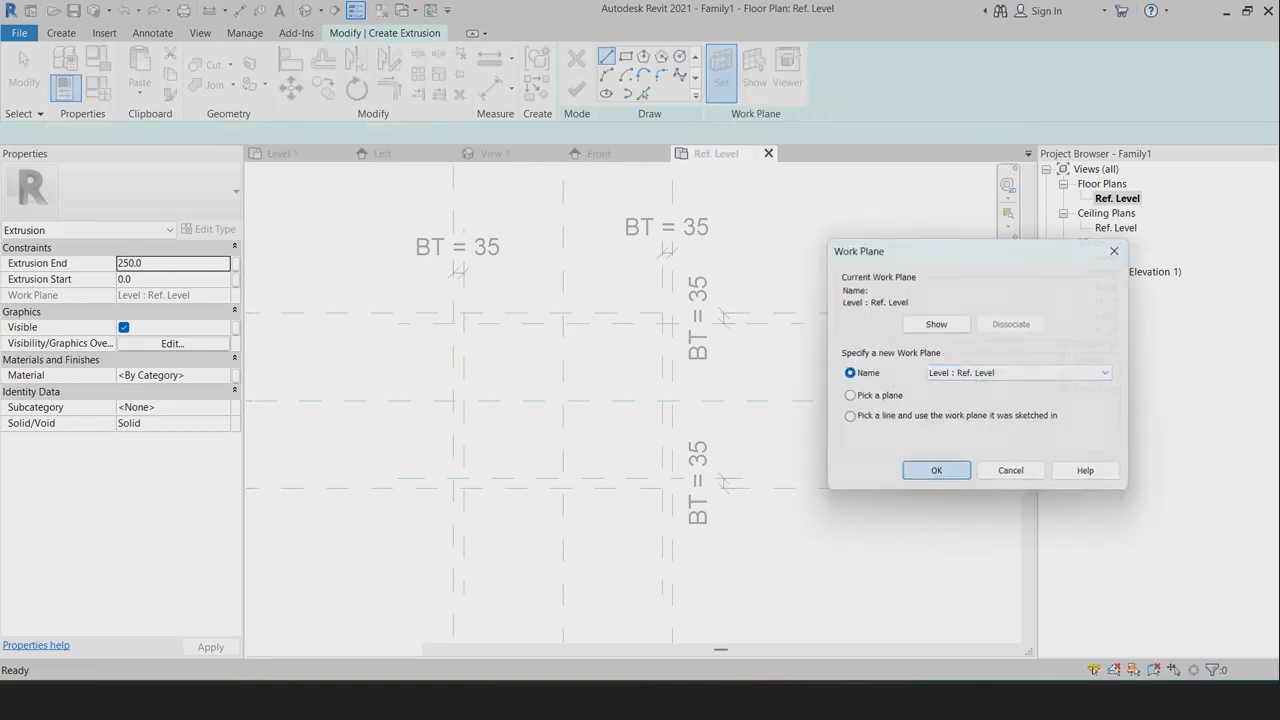
pyautogui.click(936, 471)
# Sketch a rectangle slightly larger than the area enclosed by the outer width and depth reference planes
pyautogui.click(625, 57)
pyautogui.click(430, 550)
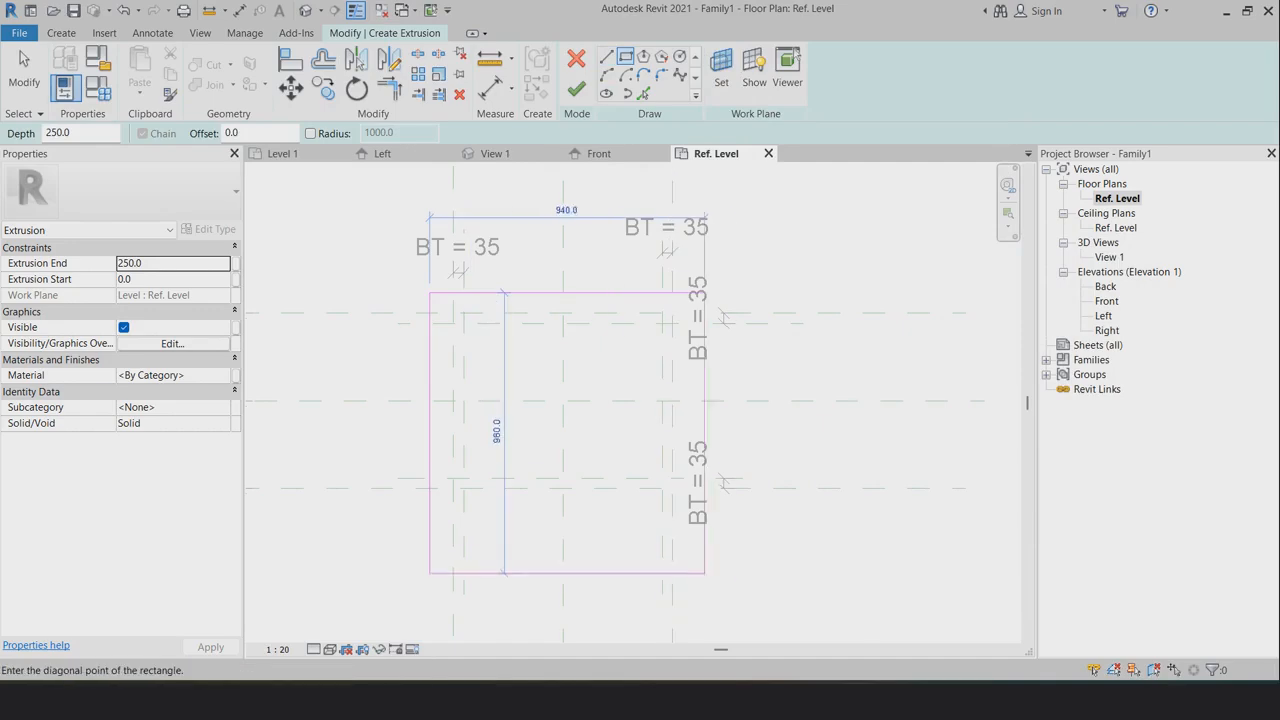
pyautogui.click(710, 292)
pyautogui.press('Escape')
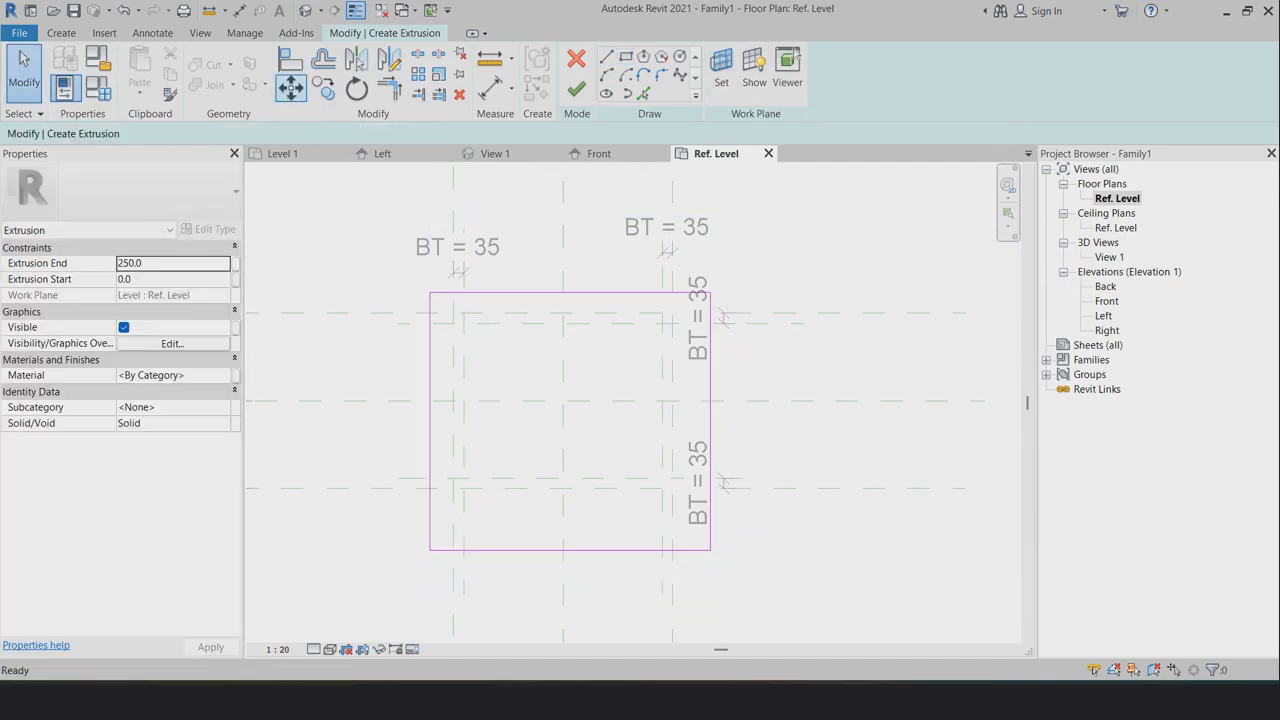
# Align the rectangle's four sides with the outer width and depth reference planes, locking the left and right sides
pyautogui.click(291, 60)
pyautogui.click(540, 313)
pyautogui.click(578, 293)
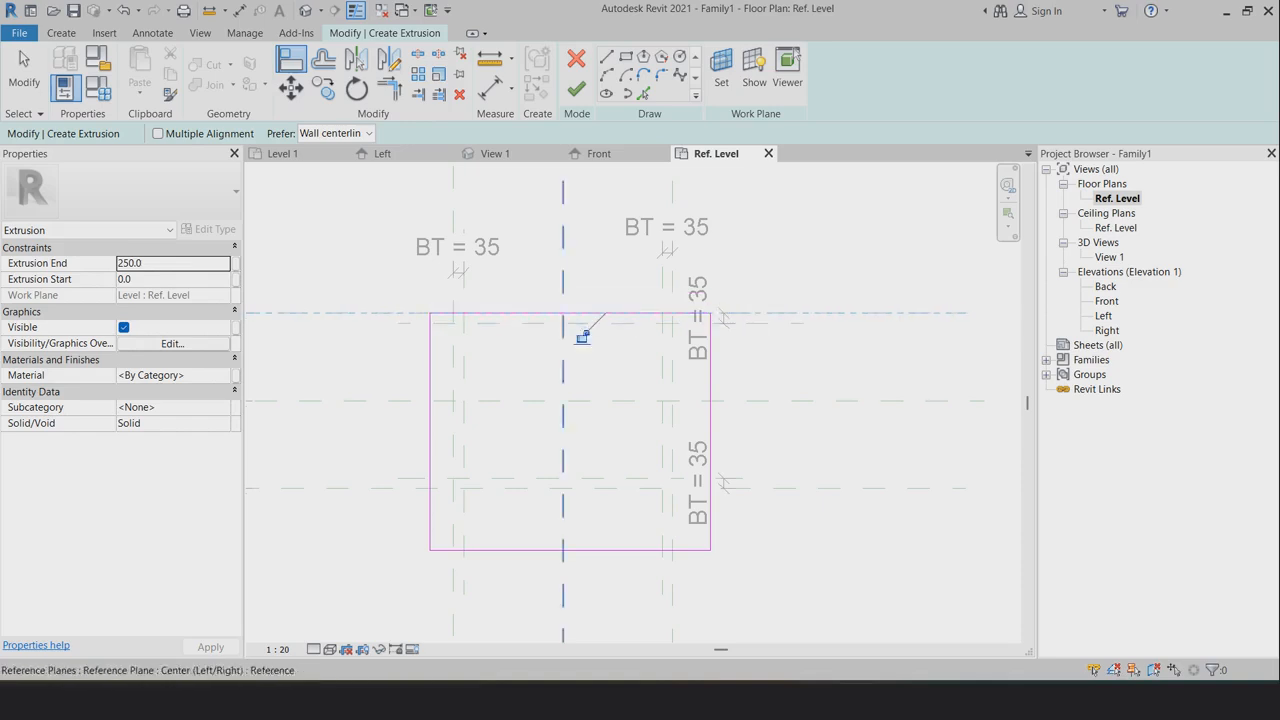
pyautogui.click(430, 424)
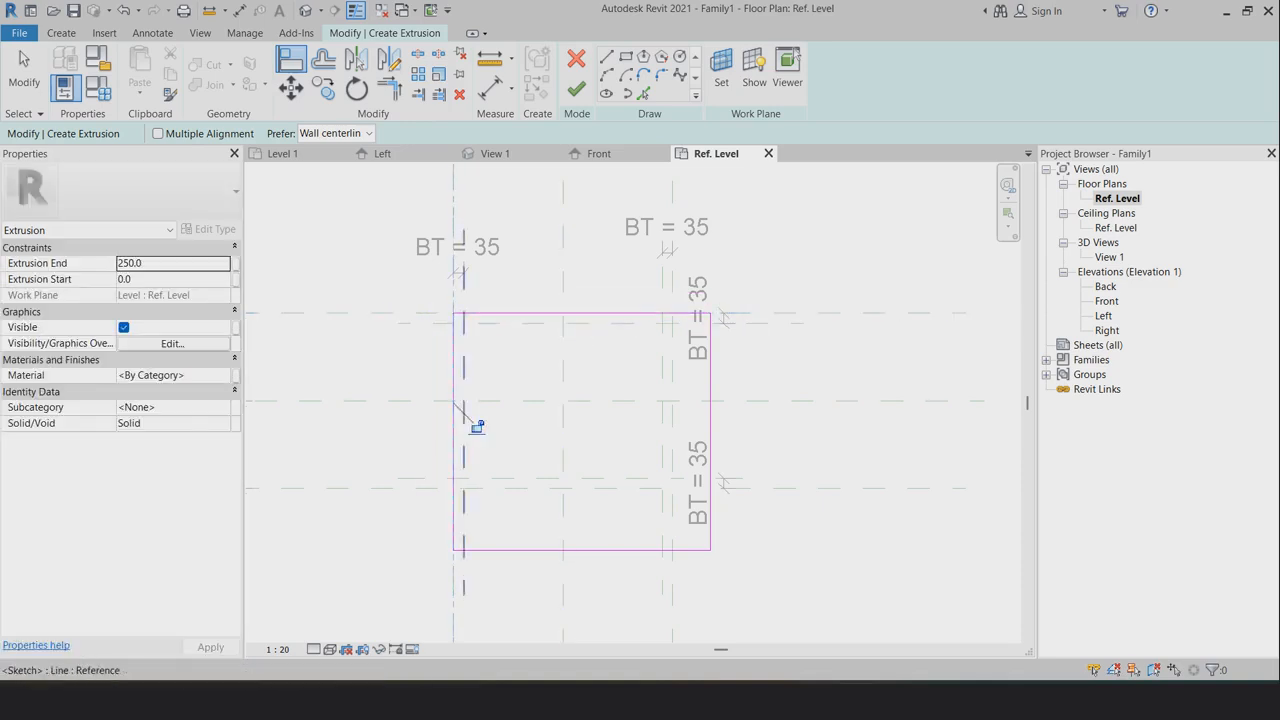
pyautogui.click(476, 426)
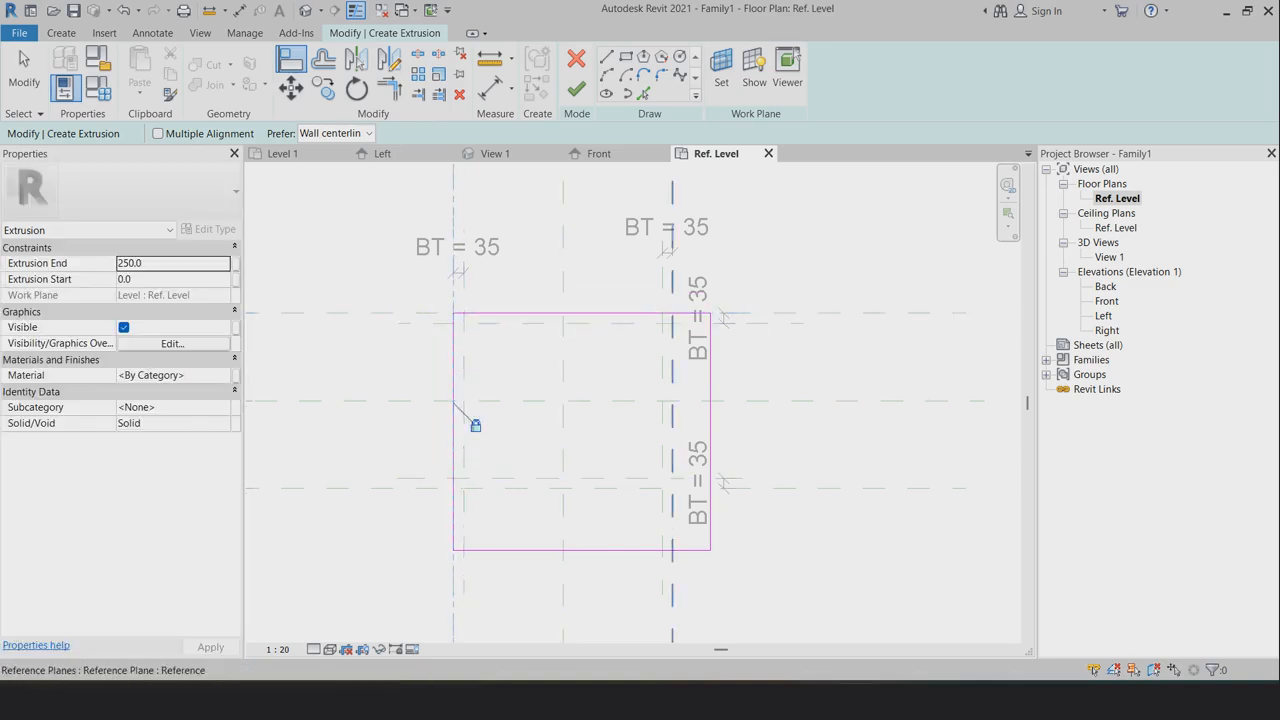
pyautogui.click(672, 405)
pyautogui.click(710, 400)
pyautogui.click(650, 381)
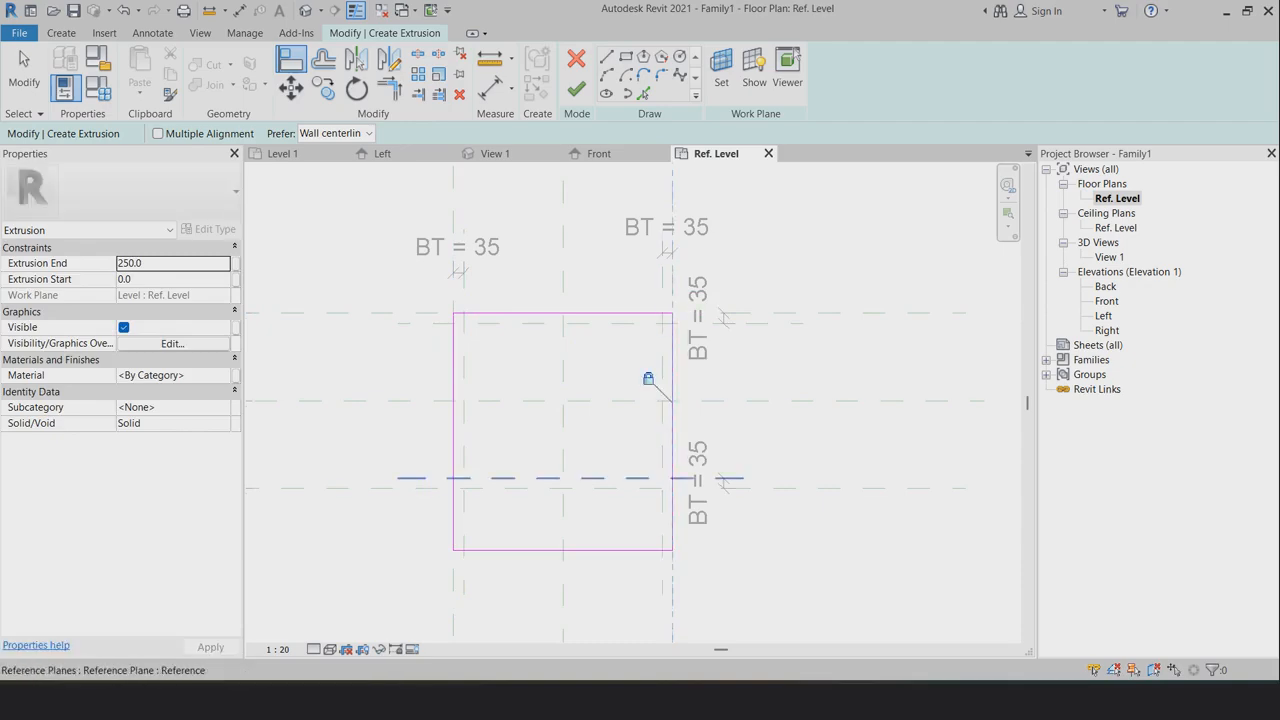
pyautogui.click(618, 488)
pyautogui.click(610, 550)
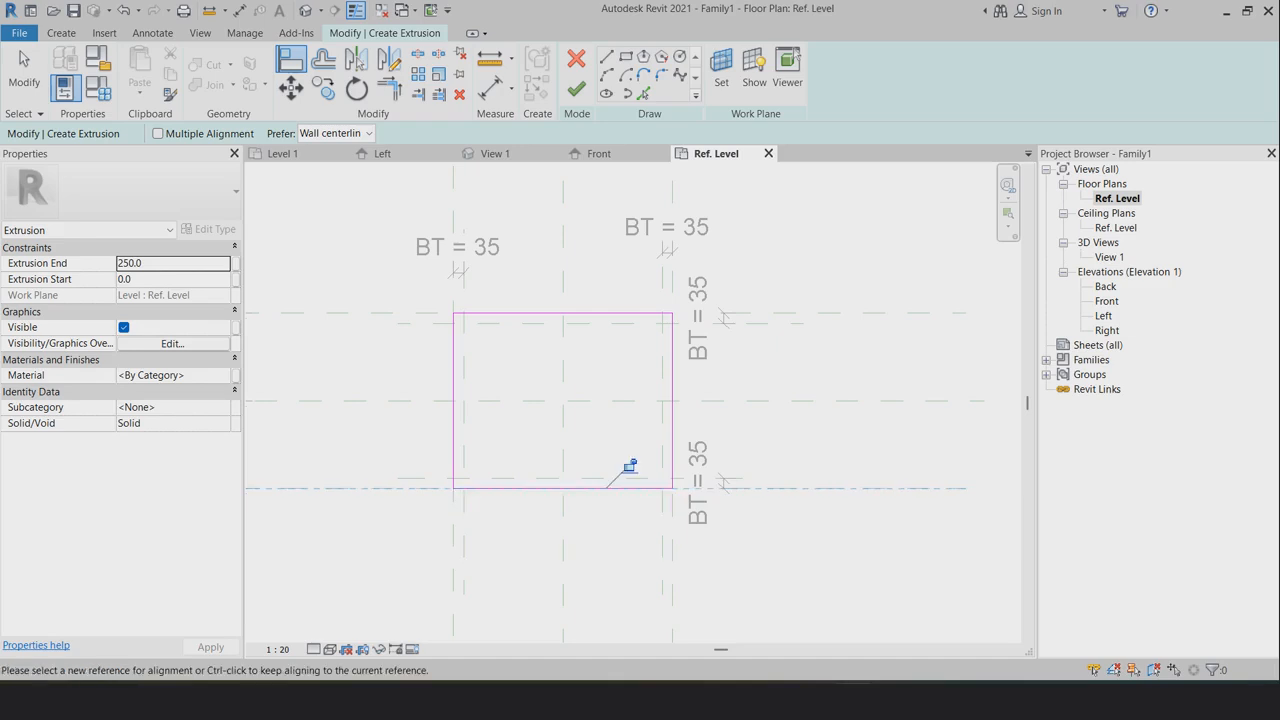
# Offset copies of the rectangle's back, left and right lines inward by 35
pyautogui.press('o')
pyautogui.press('f')
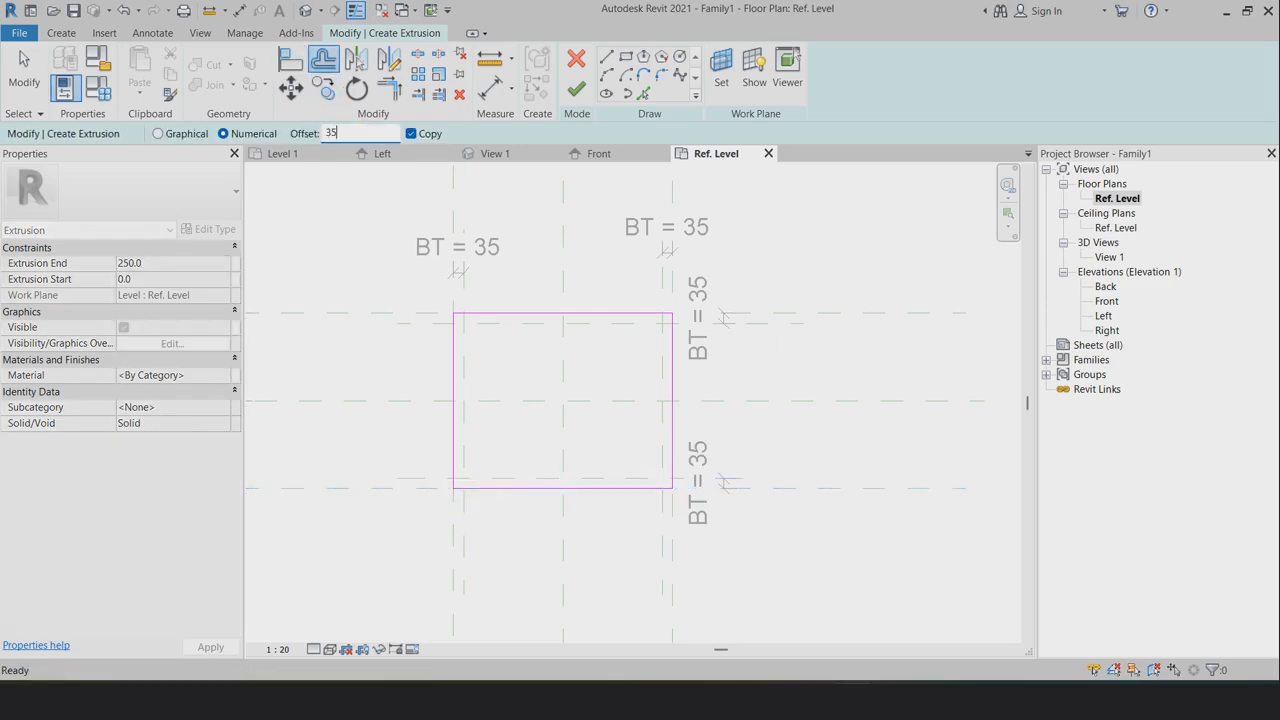
pyautogui.click(540, 315)
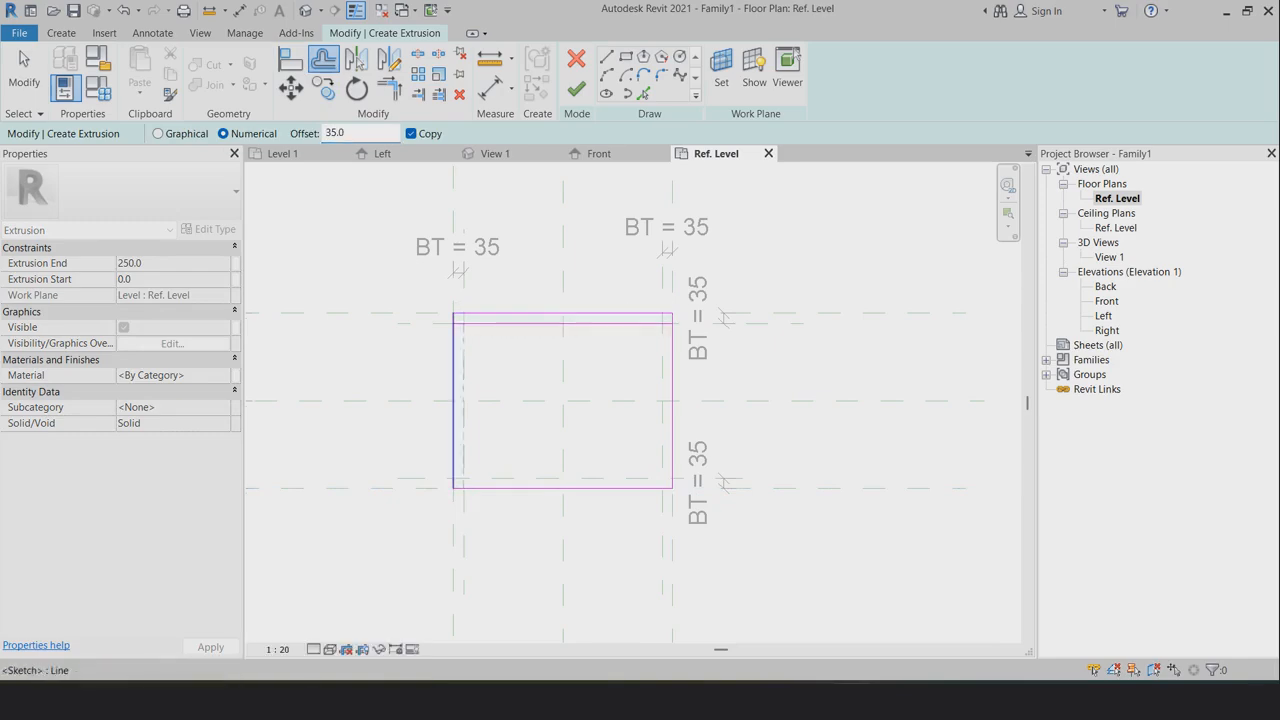
pyautogui.click(458, 390)
pyautogui.click(669, 418)
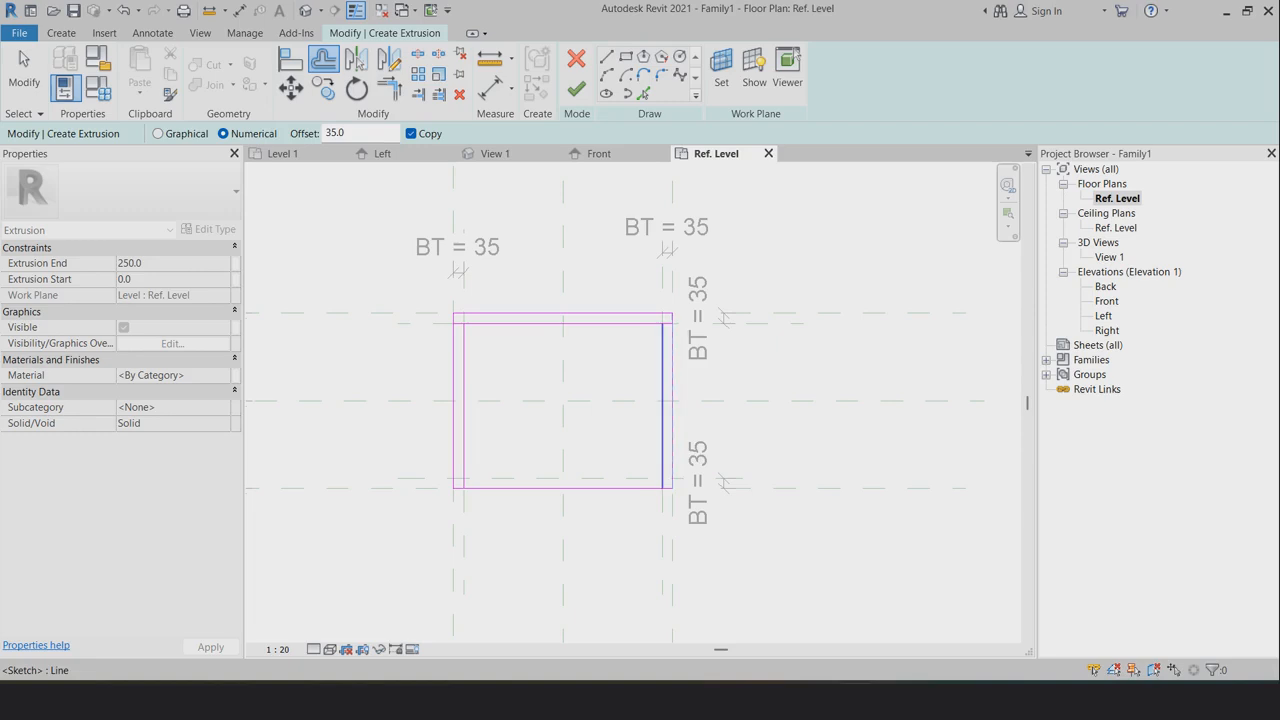
pyautogui.press('Escape')
pyautogui.press('Escape')
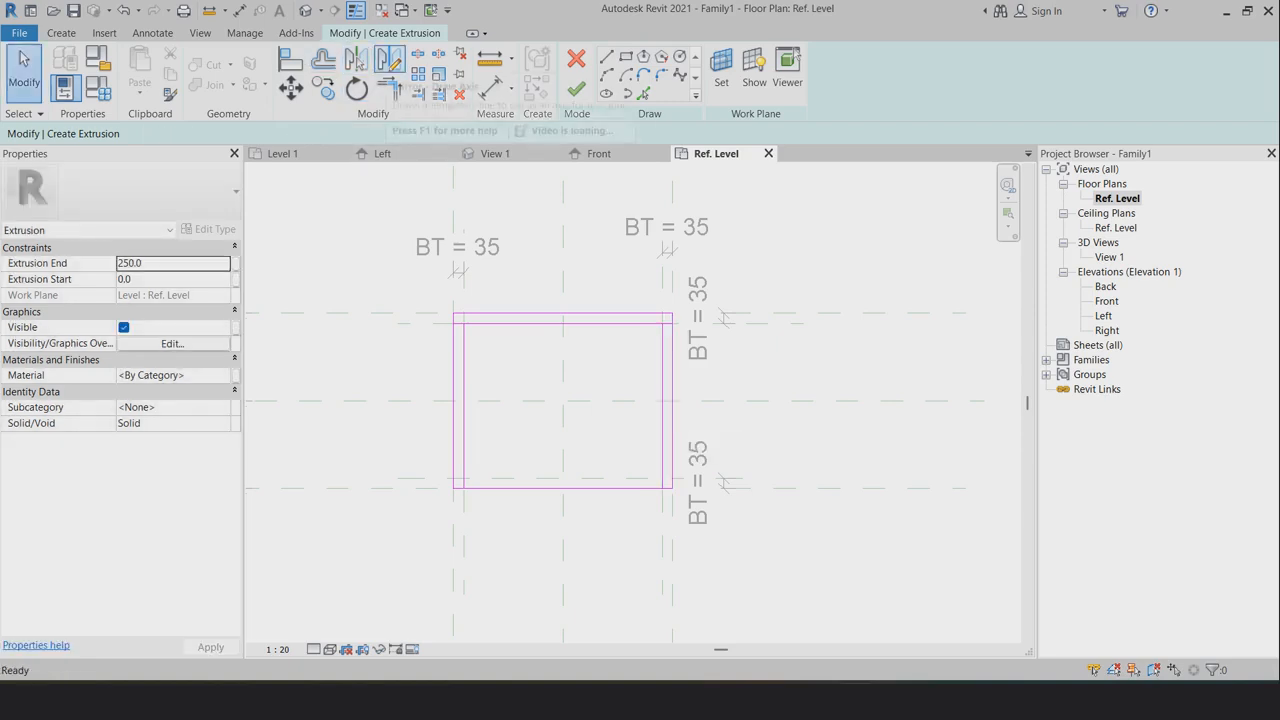
# Split the rectangle's front line and trim the inner side lines into clean corners with the inner back line
pyautogui.press('s')
pyautogui.press('l')
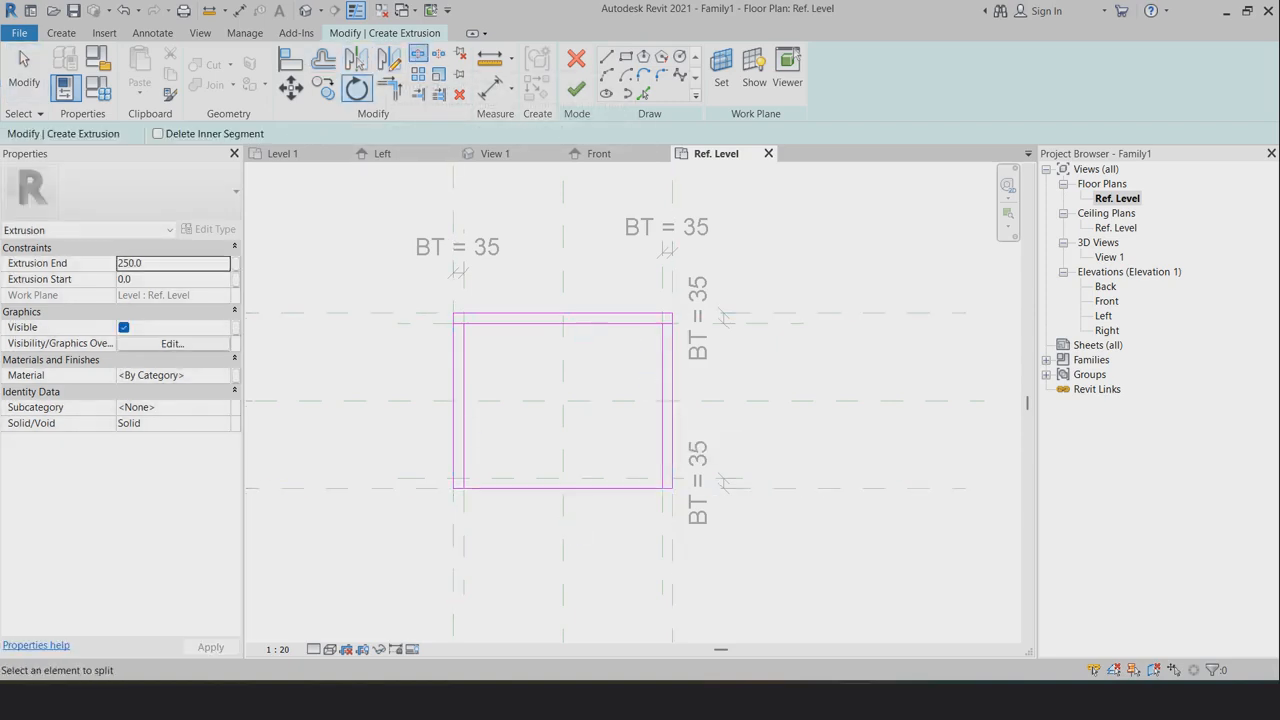
pyautogui.press('t')
pyautogui.press('r')
pyautogui.scroll(2, 516, 393)
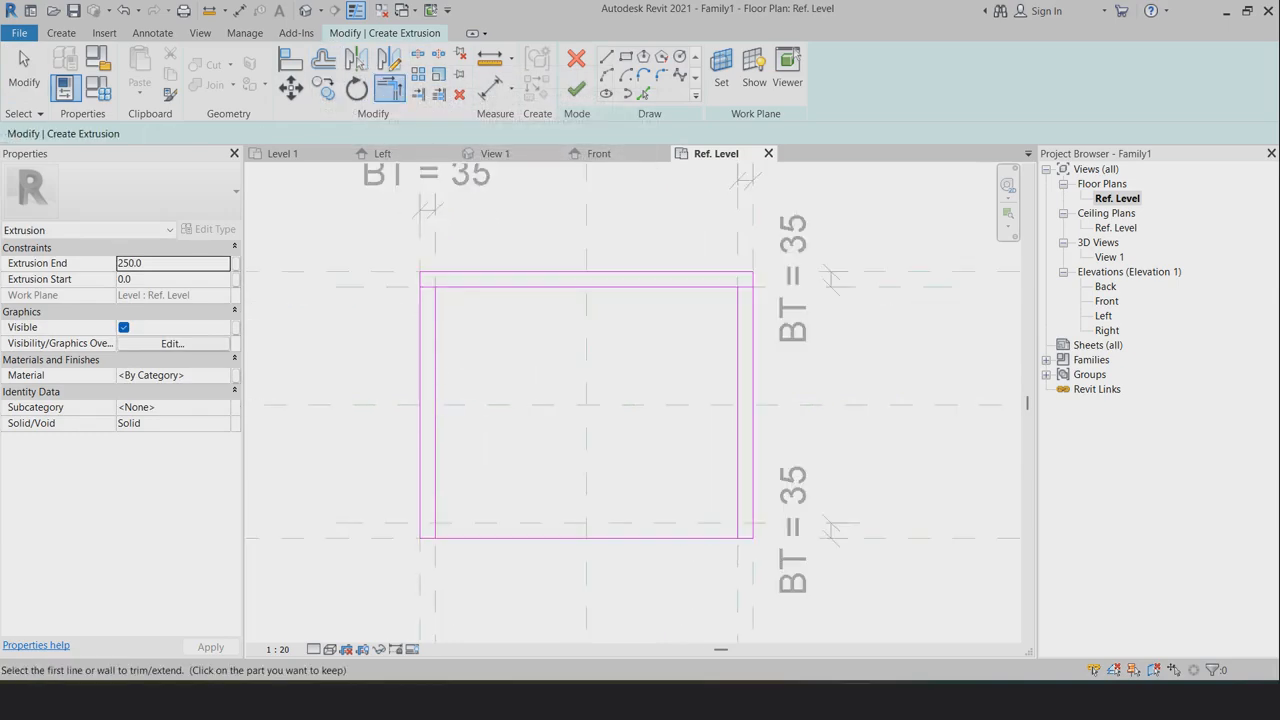
pyautogui.click(435, 350)
pyautogui.click(500, 287)
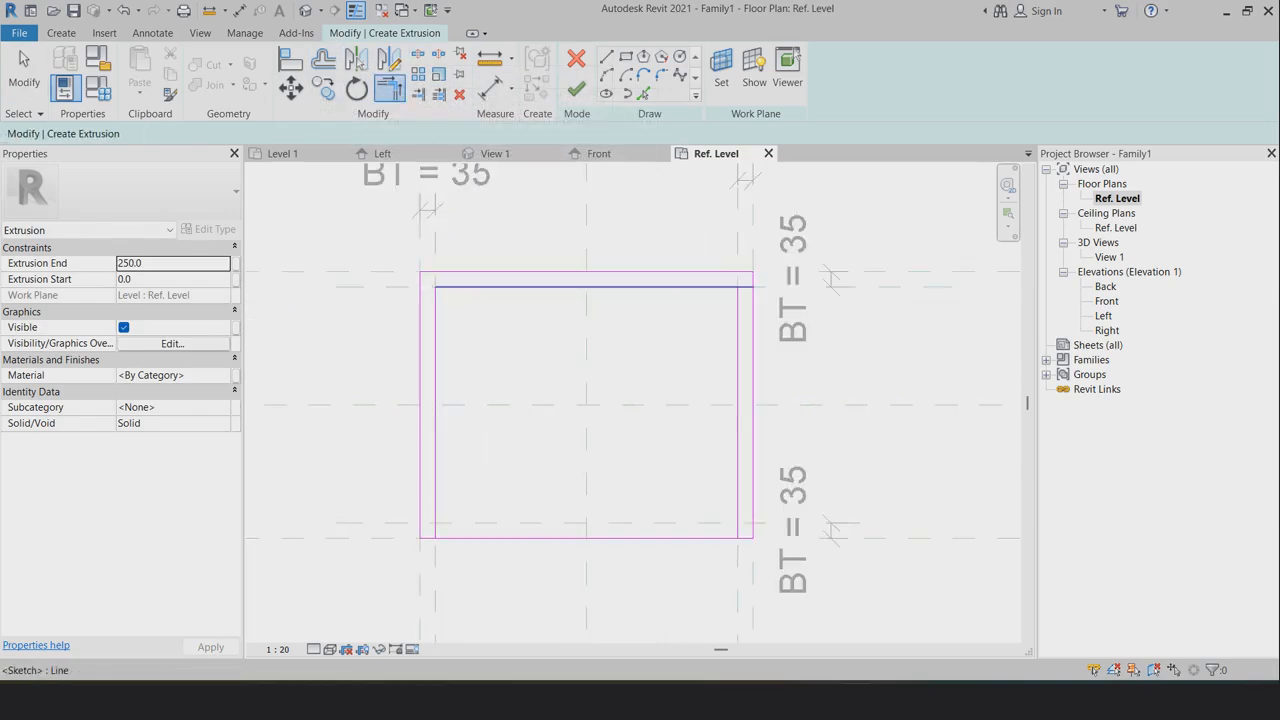
pyautogui.click(620, 287)
pyautogui.click(737, 350)
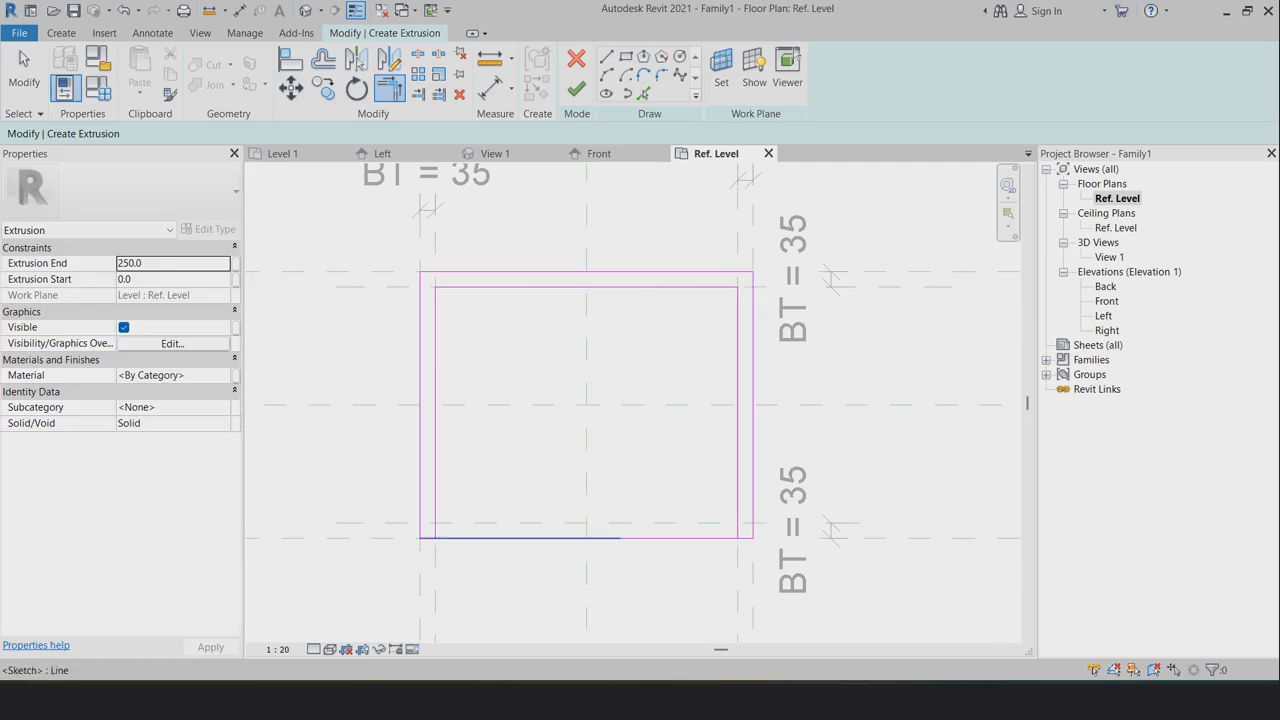
# Trim the inner side lines against the front line segments to close the U-shaped profile, and finish the 250 mm extrusion
pyautogui.scroll(2, 425, 545)
pyautogui.click(430, 534)
pyautogui.click(444, 489)
pyautogui.scroll(-1, 444, 489)
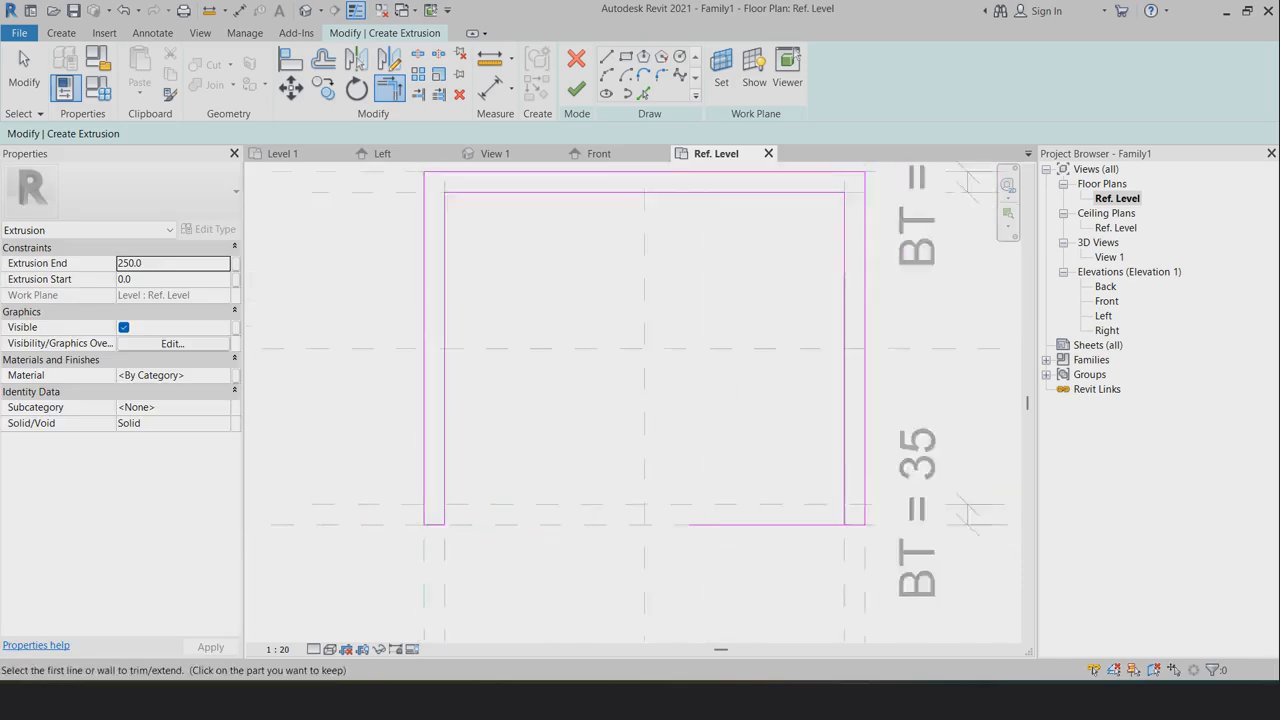
pyautogui.scroll(1, 940, 523)
pyautogui.click(810, 460)
pyautogui.click(823, 523)
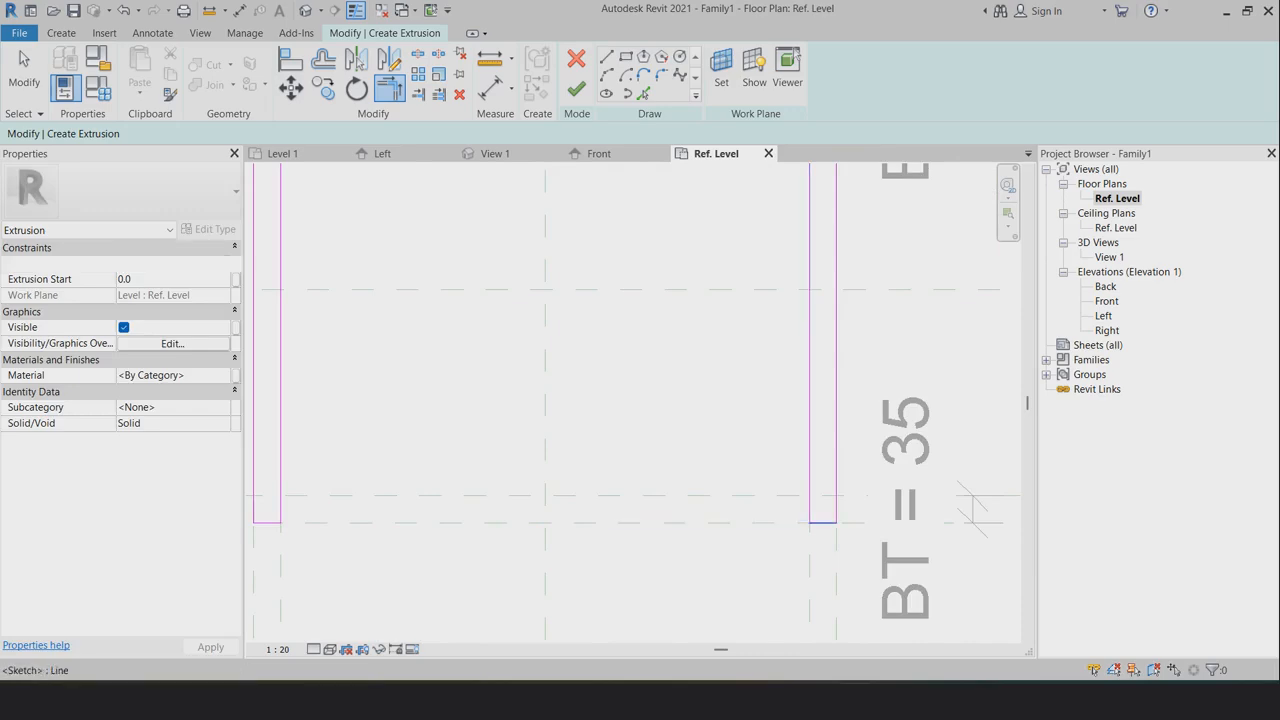
pyautogui.scroll(-1, 651, 510)
pyautogui.scroll(-1, 626, 493)
pyautogui.click(576, 89)
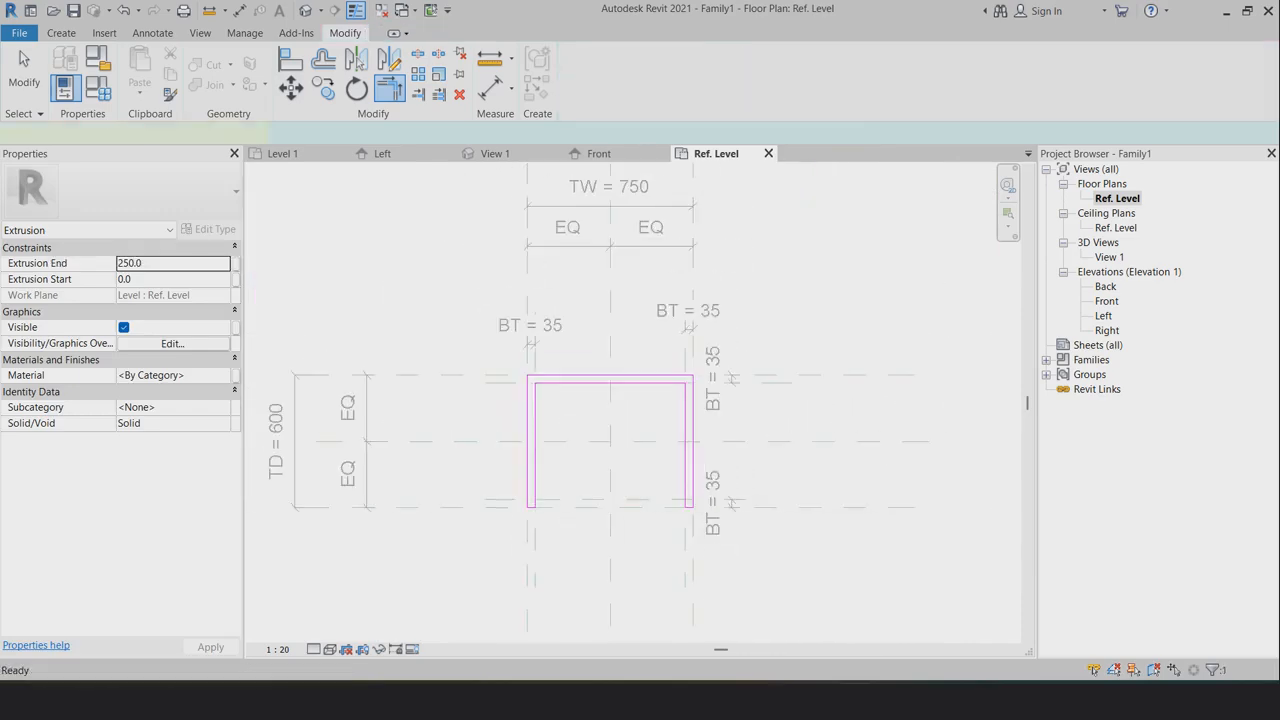
# In the Front elevation, try aligning the extrusion's top with the TOP plane, undo that, and align it with the T2 plane
pyautogui.click(599, 154)
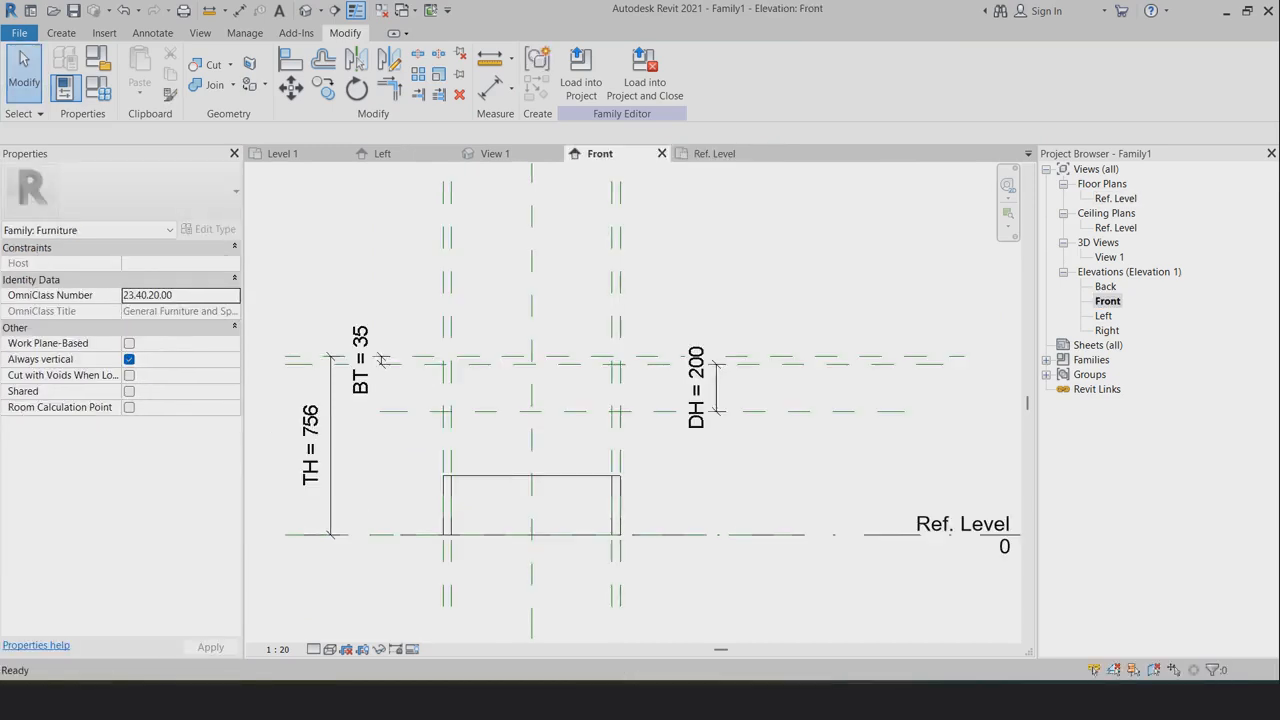
pyautogui.press('a')
pyautogui.press('l')
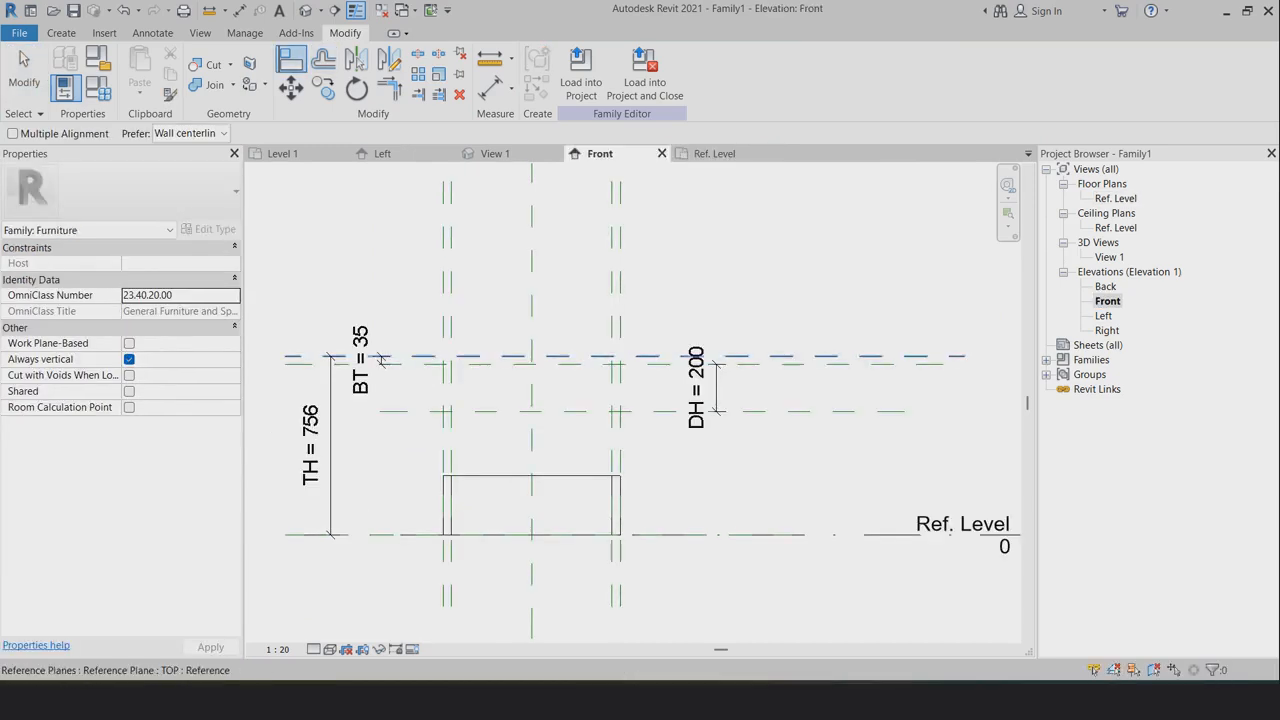
pyautogui.click(382, 356)
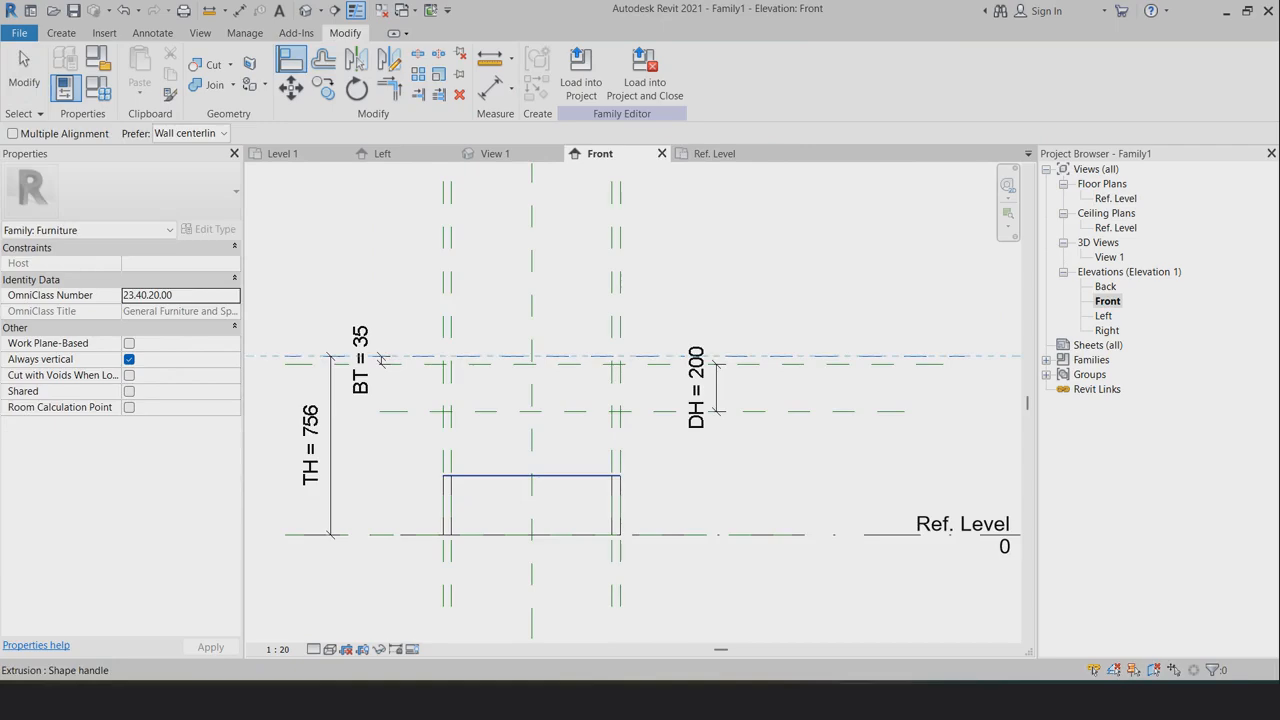
pyautogui.click(580, 476)
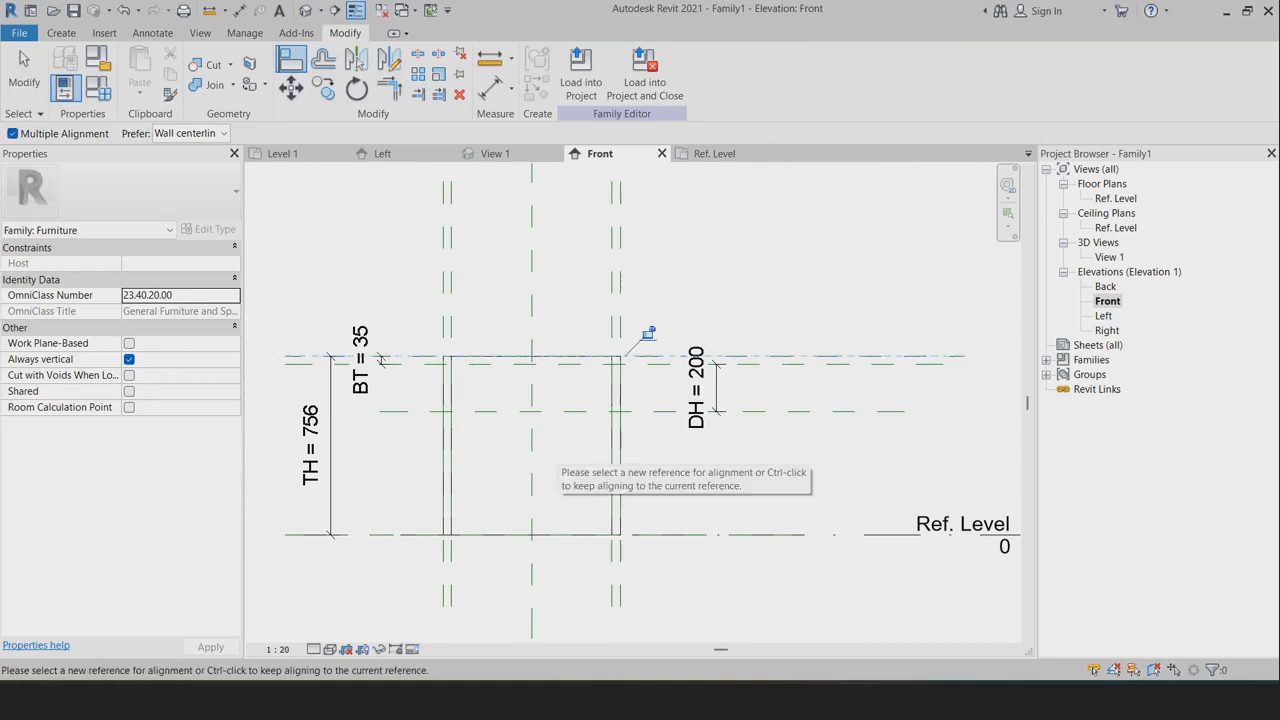
pyautogui.hotkey('ctrl', 'z')
pyautogui.click(560, 364)
pyautogui.click(560, 476)
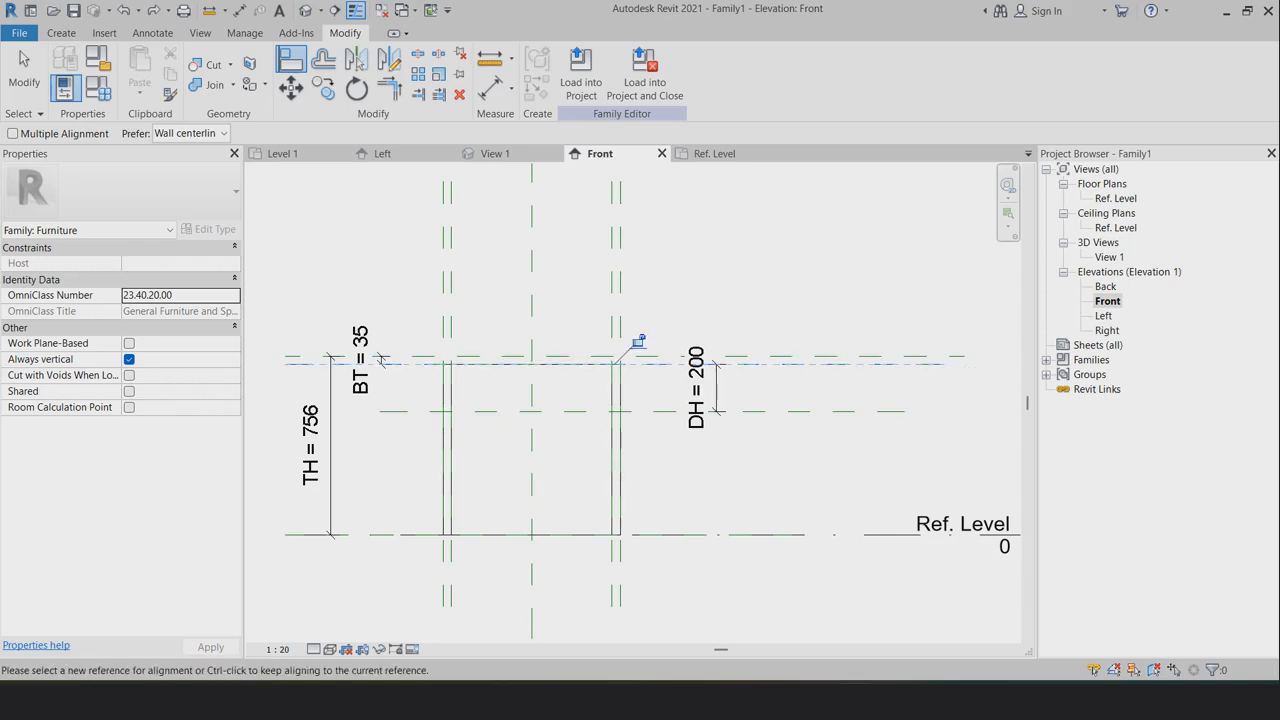
pyautogui.press('Escape')
pyautogui.press('Escape')
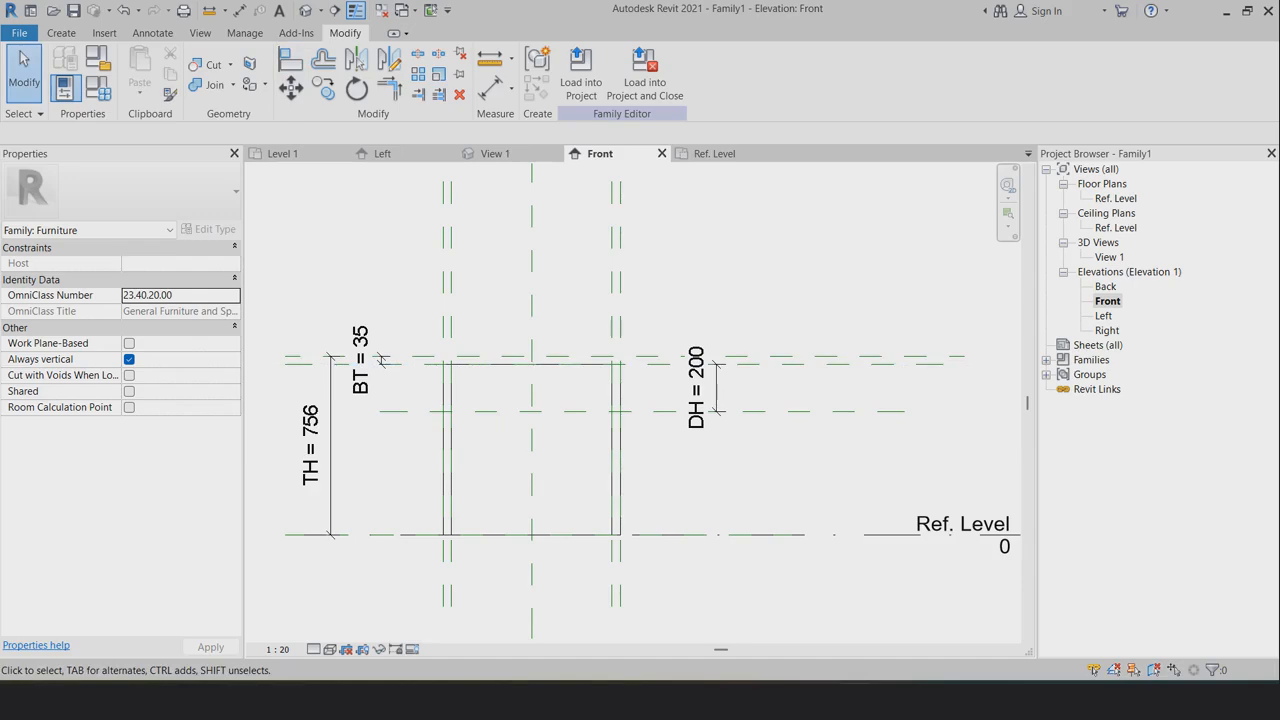
# Start another extrusion in the Ref. Level plan with Reference Plane : T2 as work plane, using the Rectangle sketch tool
pyautogui.click(714, 154)
pyautogui.click(61, 33)
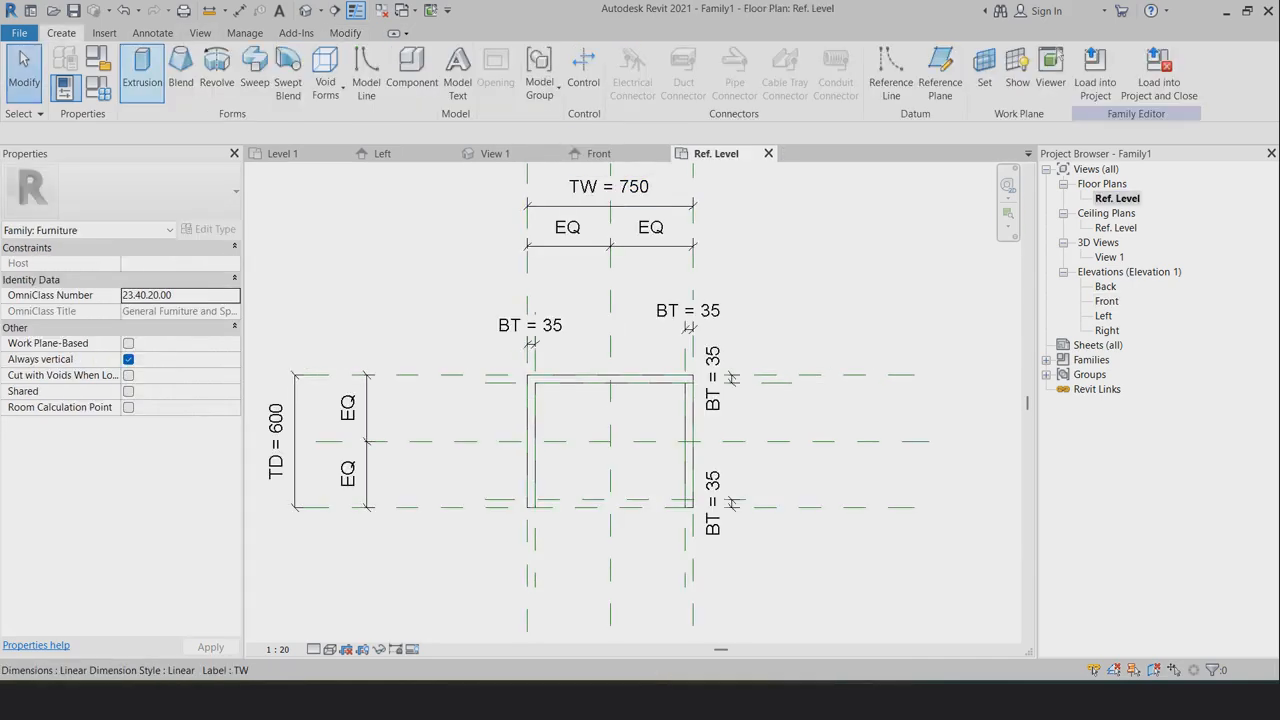
pyautogui.click(142, 72)
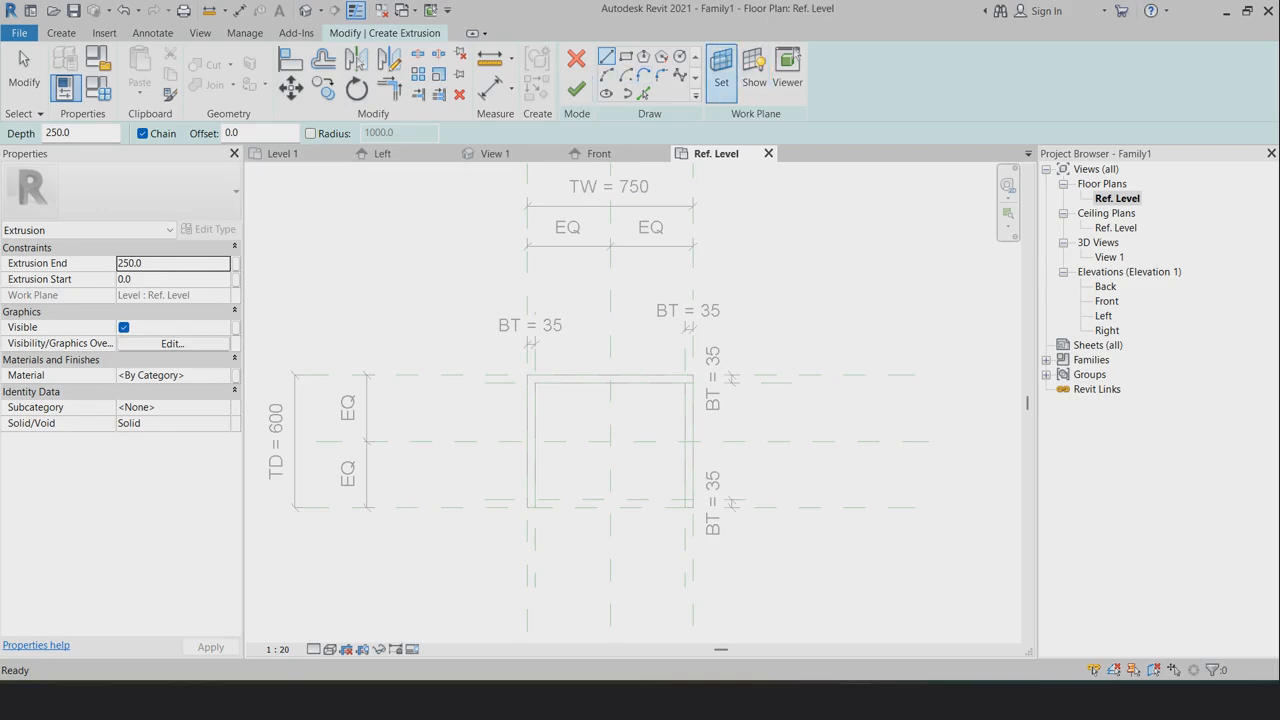
pyautogui.click(721, 72)
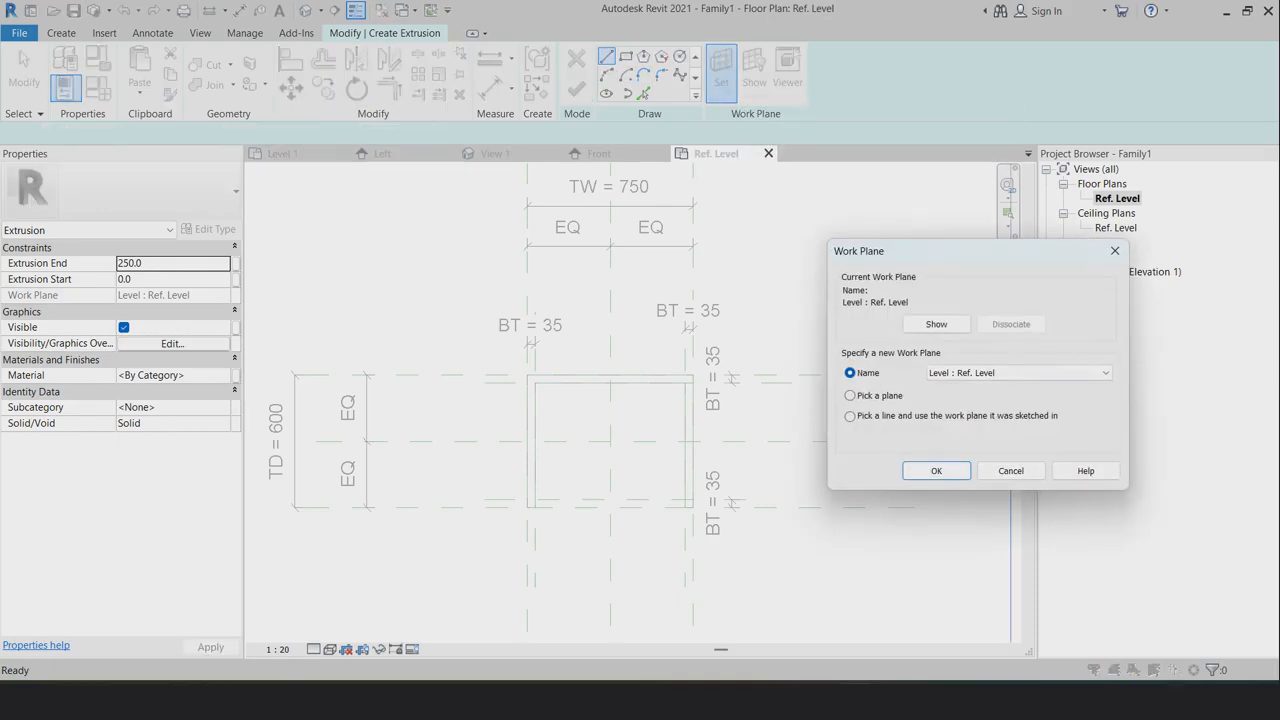
pyautogui.click(1018, 372)
pyautogui.click(980, 428)
pyautogui.click(936, 470)
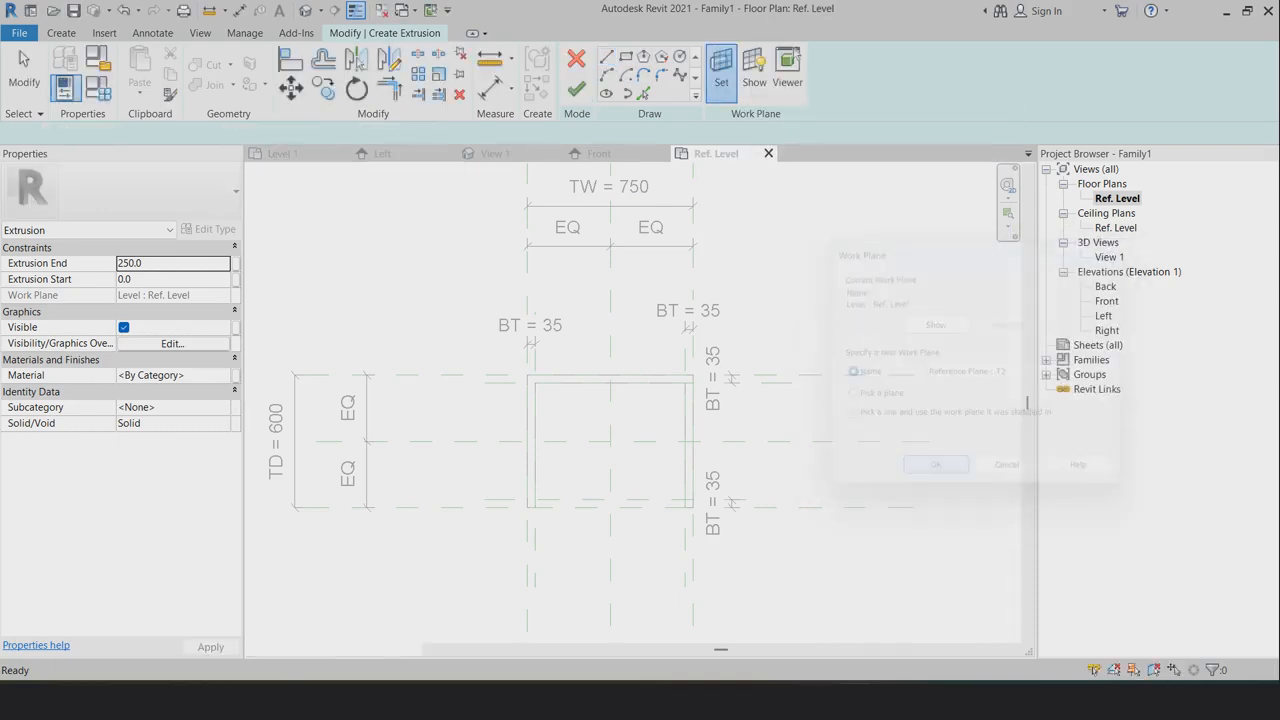
pyautogui.click(625, 56)
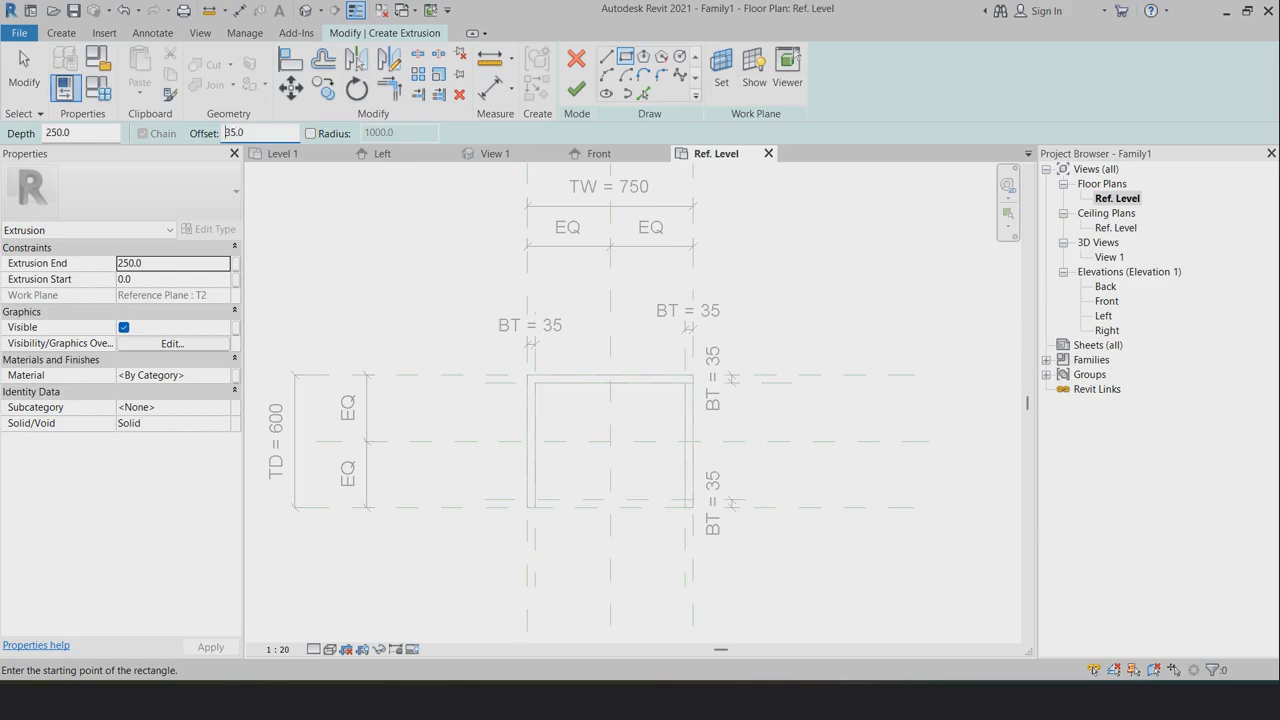
# Sketch a tabletop rectangle offset 35 mm outside the table's outer corners and finish the 250 mm extrusion
pyautogui.click(527, 374)
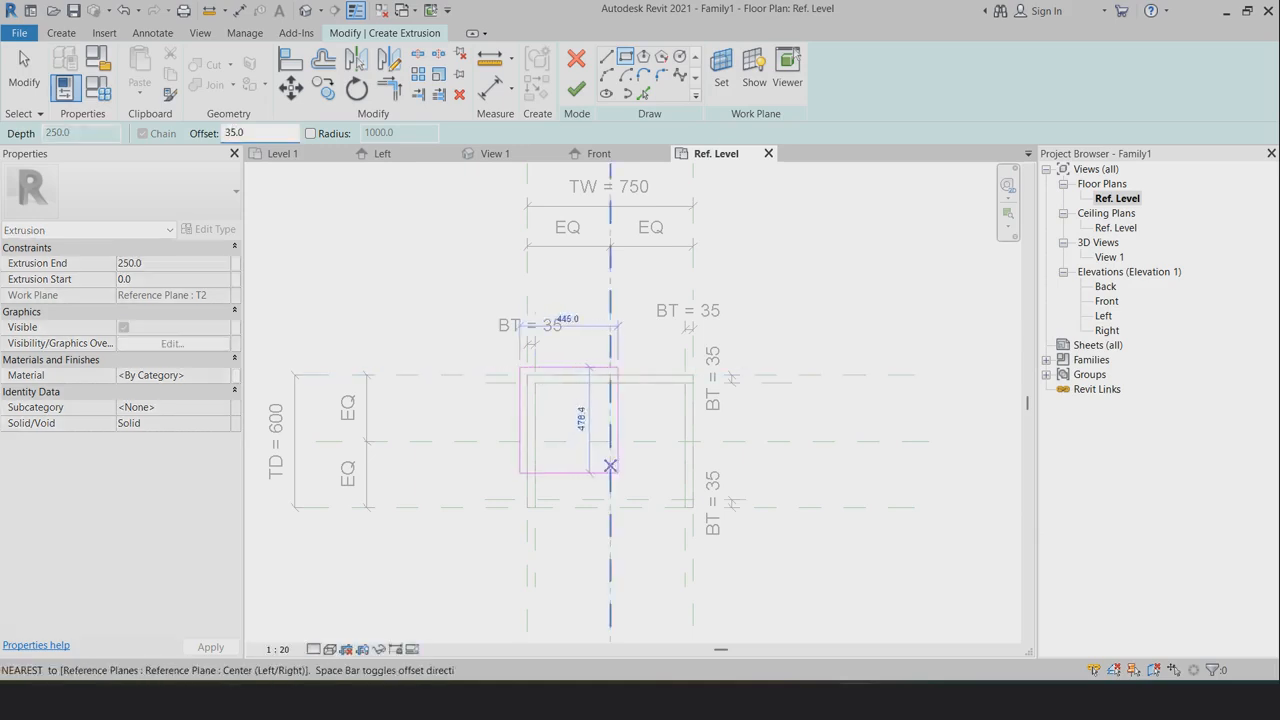
pyautogui.click(693, 507)
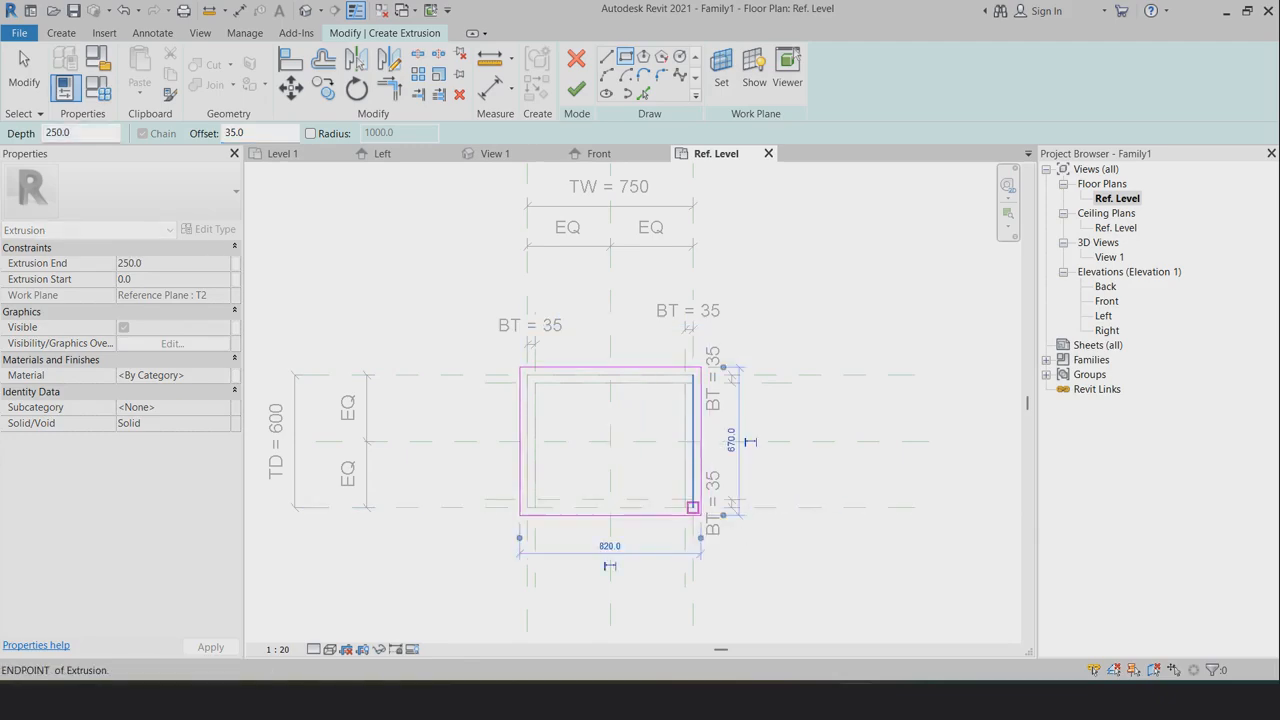
pyautogui.click(576, 88)
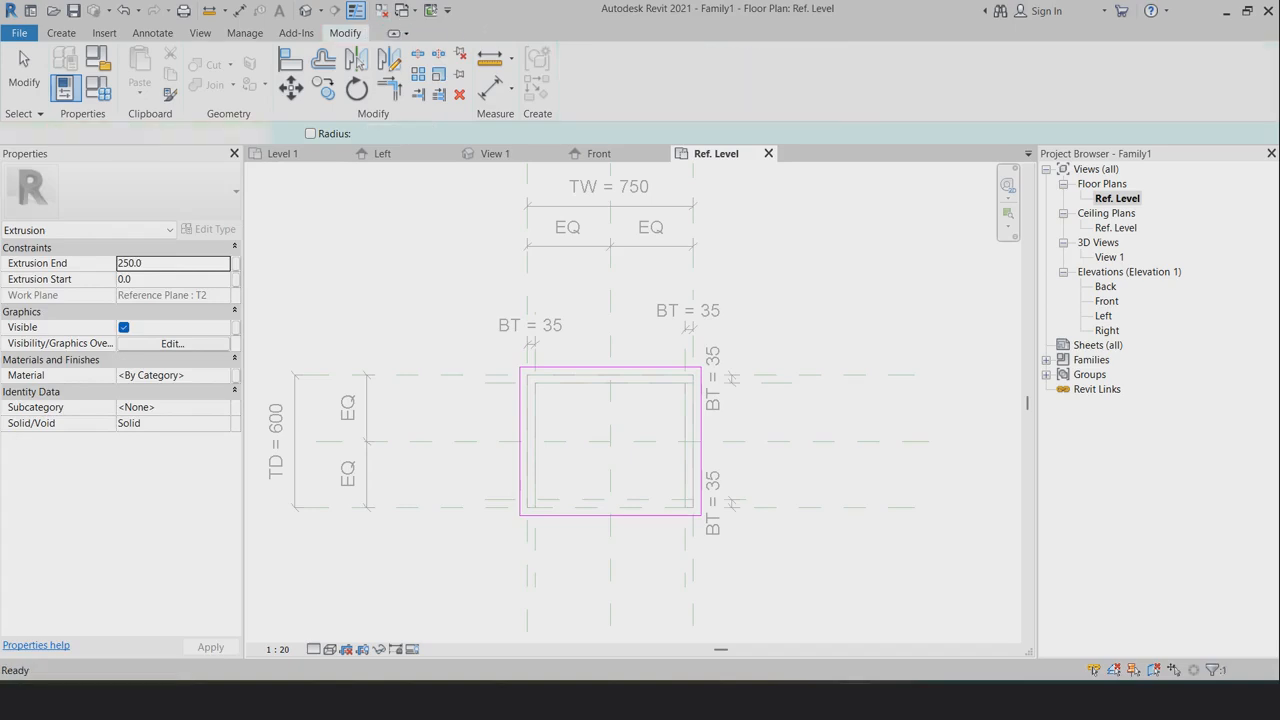
# In the Front elevation, align the tabletop extrusion's upper face with the TOP reference plane
pyautogui.click(1106, 301)
pyautogui.doubleClick(1106, 301)
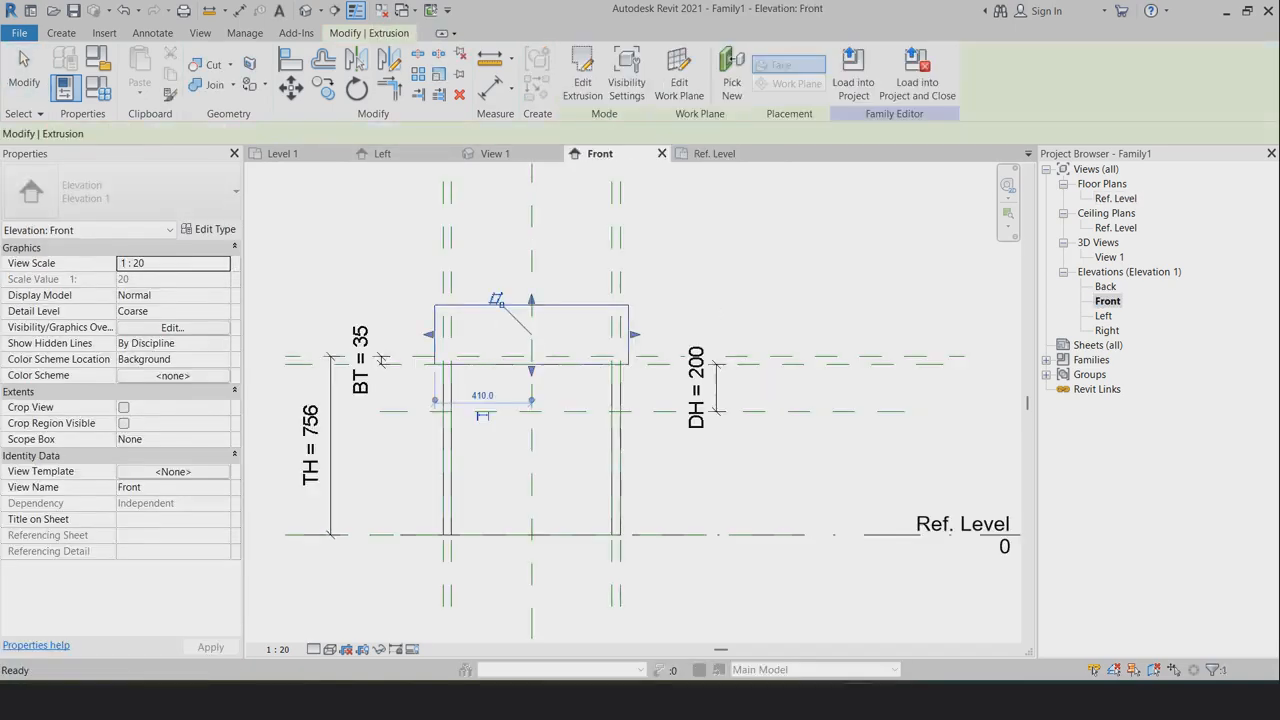
pyautogui.click(291, 60)
pyautogui.scroll(1, 538, 341)
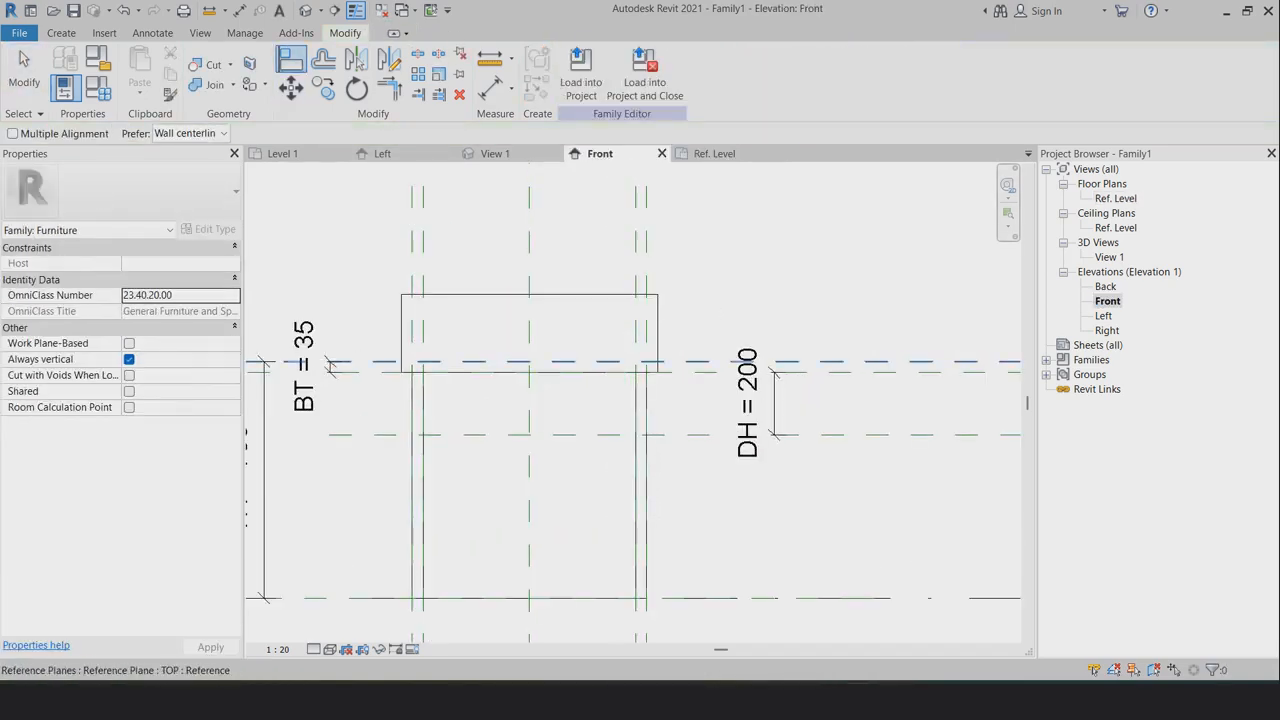
pyautogui.click(575, 361)
pyautogui.click(575, 295)
pyautogui.click(657, 339)
pyautogui.press('Escape')
pyautogui.press('Escape')
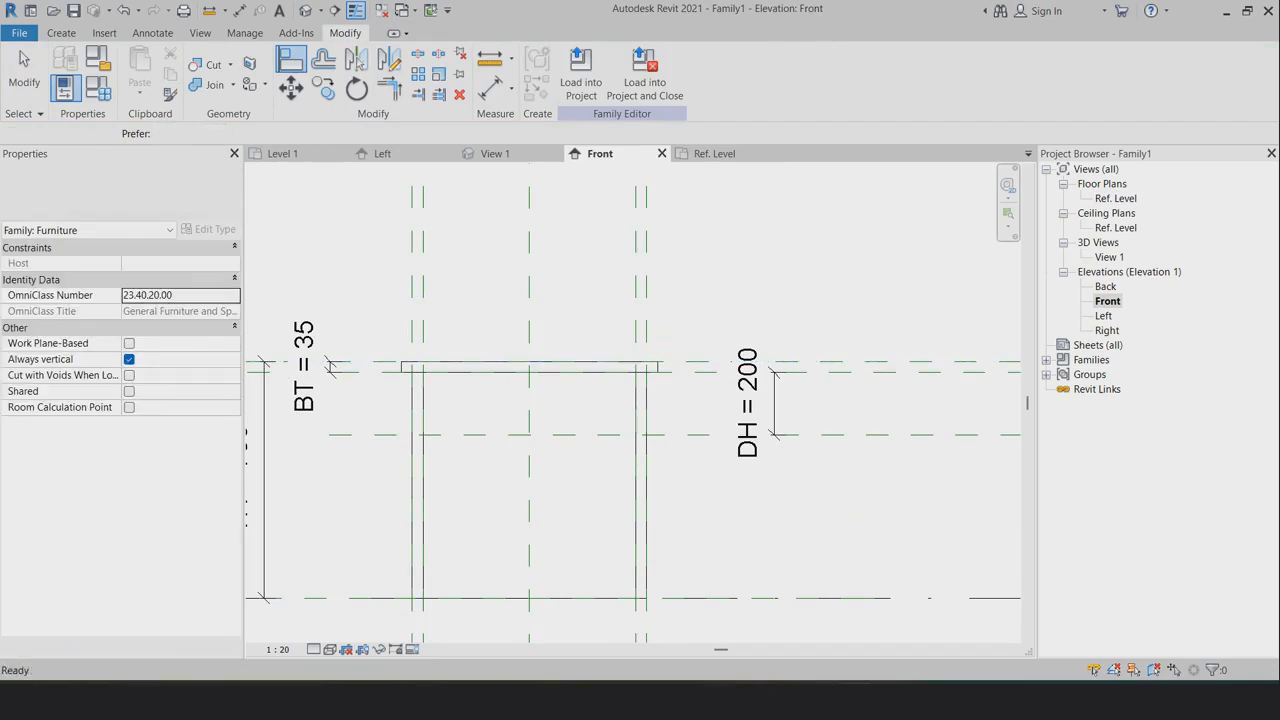
# Name the reference plane at the lower end of the DH dimension D in the Front elevation
pyautogui.click(1115, 198)
pyautogui.doubleClick(1115, 198)
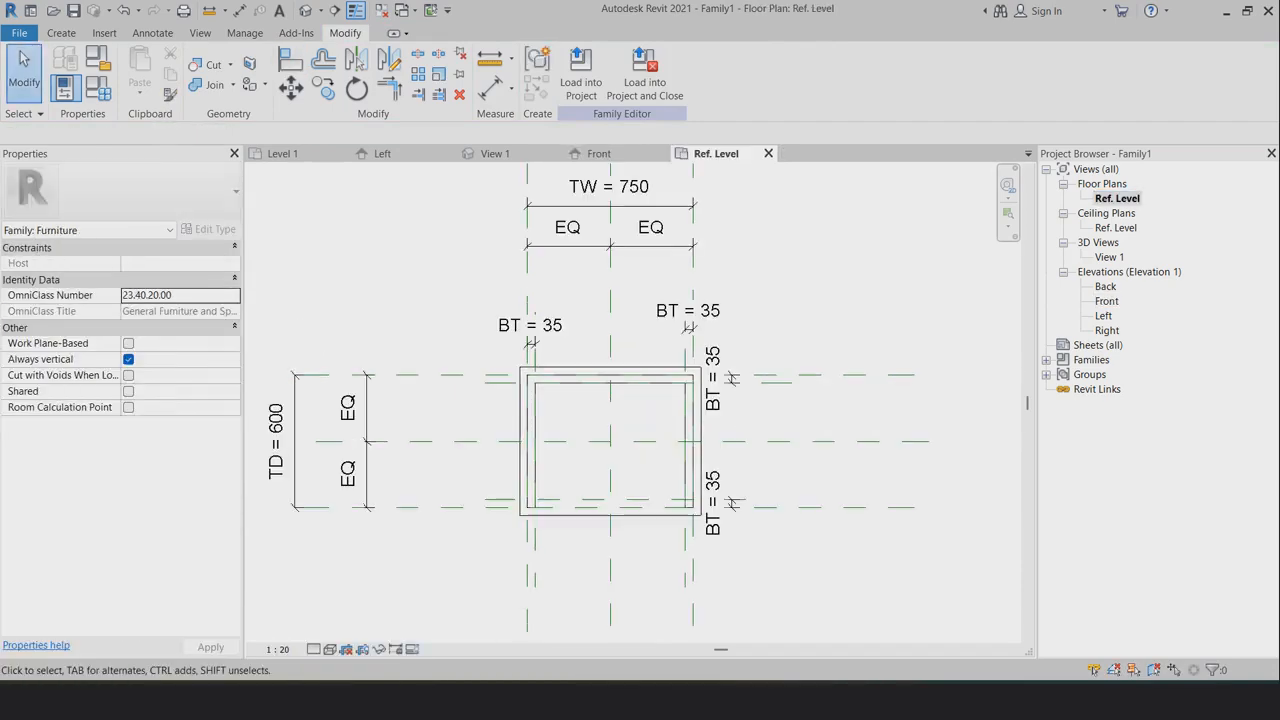
pyautogui.click(599, 154)
pyautogui.click(692, 434)
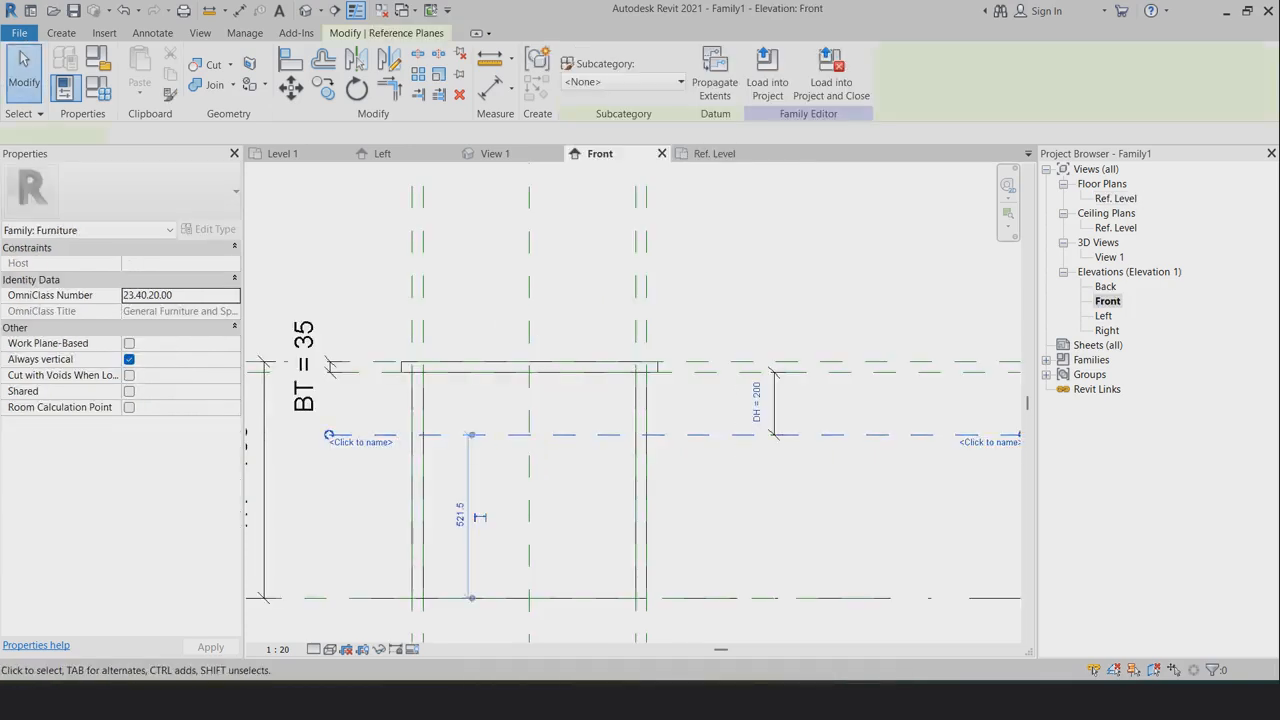
pyautogui.scroll(-2, 692, 418)
pyautogui.click(826, 432)
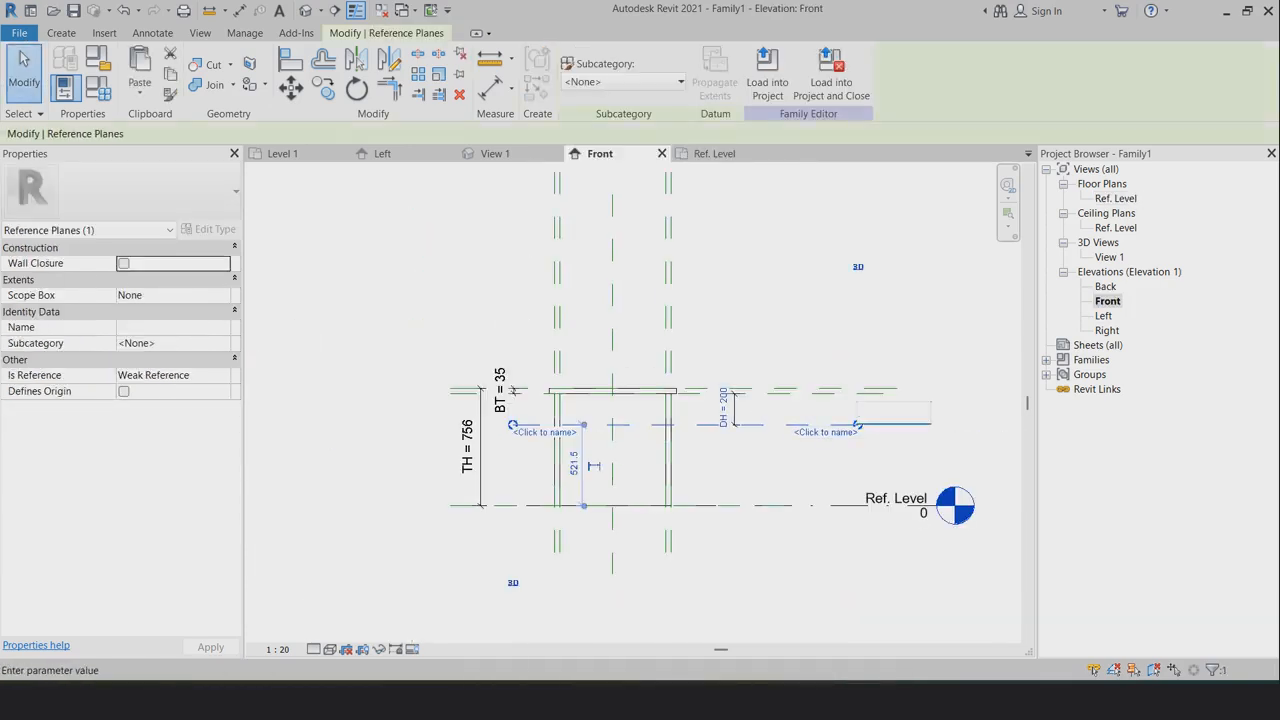
pyautogui.write('D')
pyautogui.press('Return')
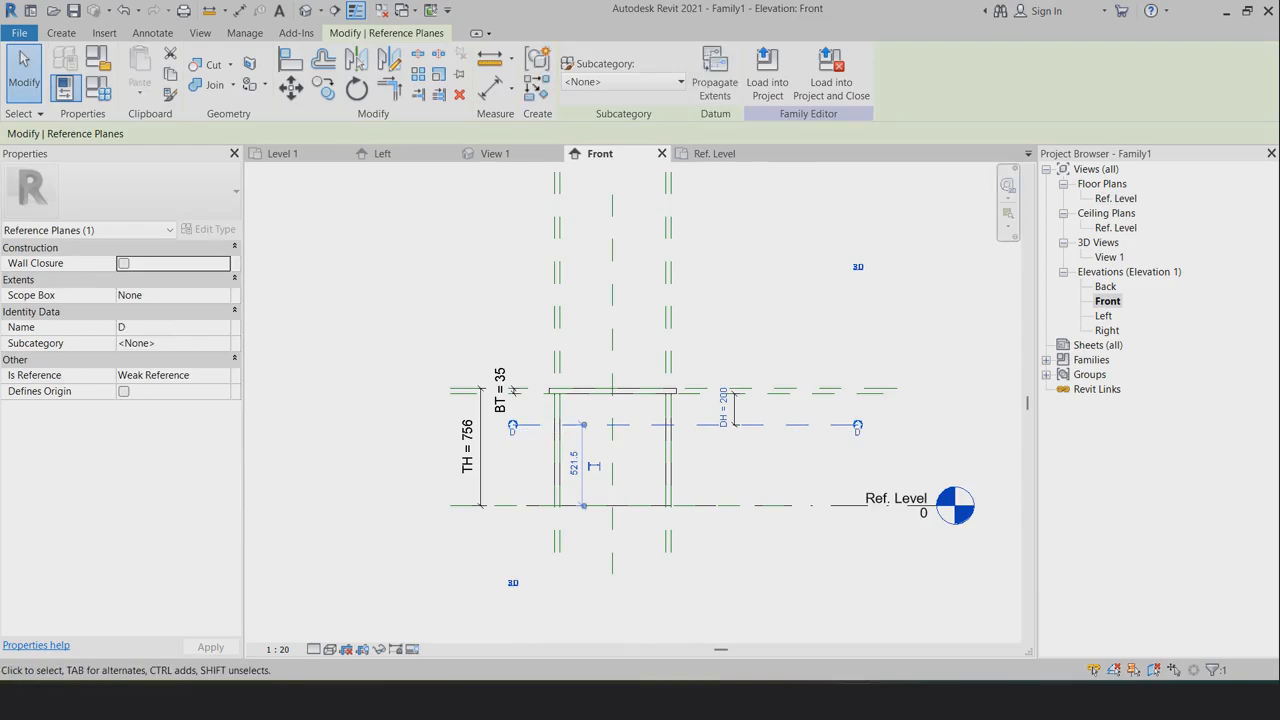
# Start another extrusion in the Ref. Level plan with Reference Plane : D as its work plane
pyautogui.doubleClick(1115, 198)
pyautogui.scroll(-1, 522, 314)
pyautogui.scroll(1, 704, 408)
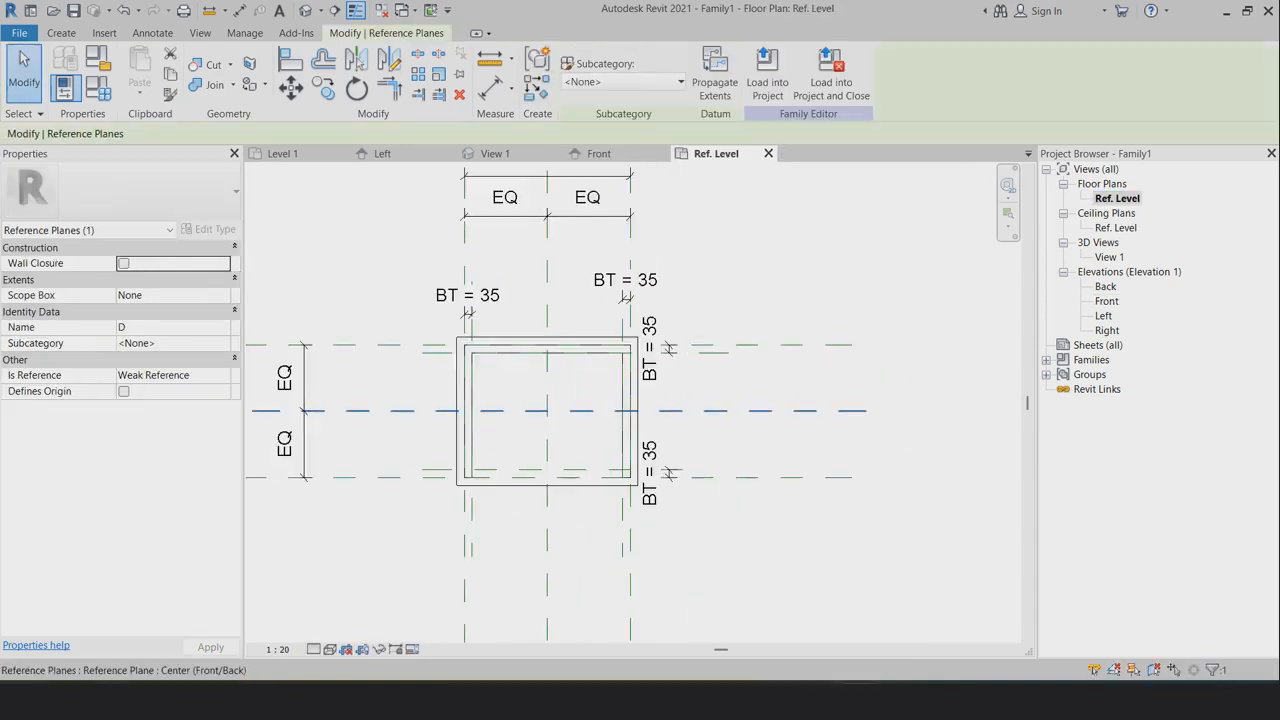
pyautogui.scroll(2, 455, 375)
pyautogui.scroll(-1, 466, 358)
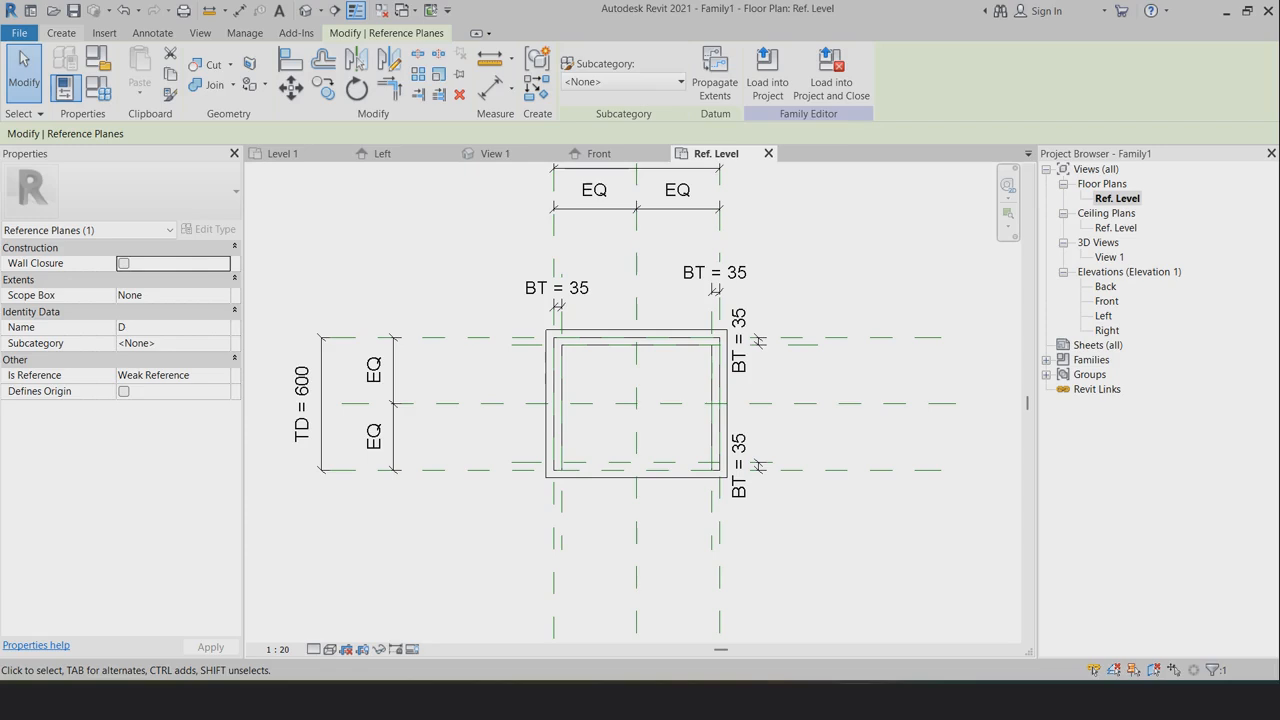
pyautogui.click(61, 33)
pyautogui.click(141, 72)
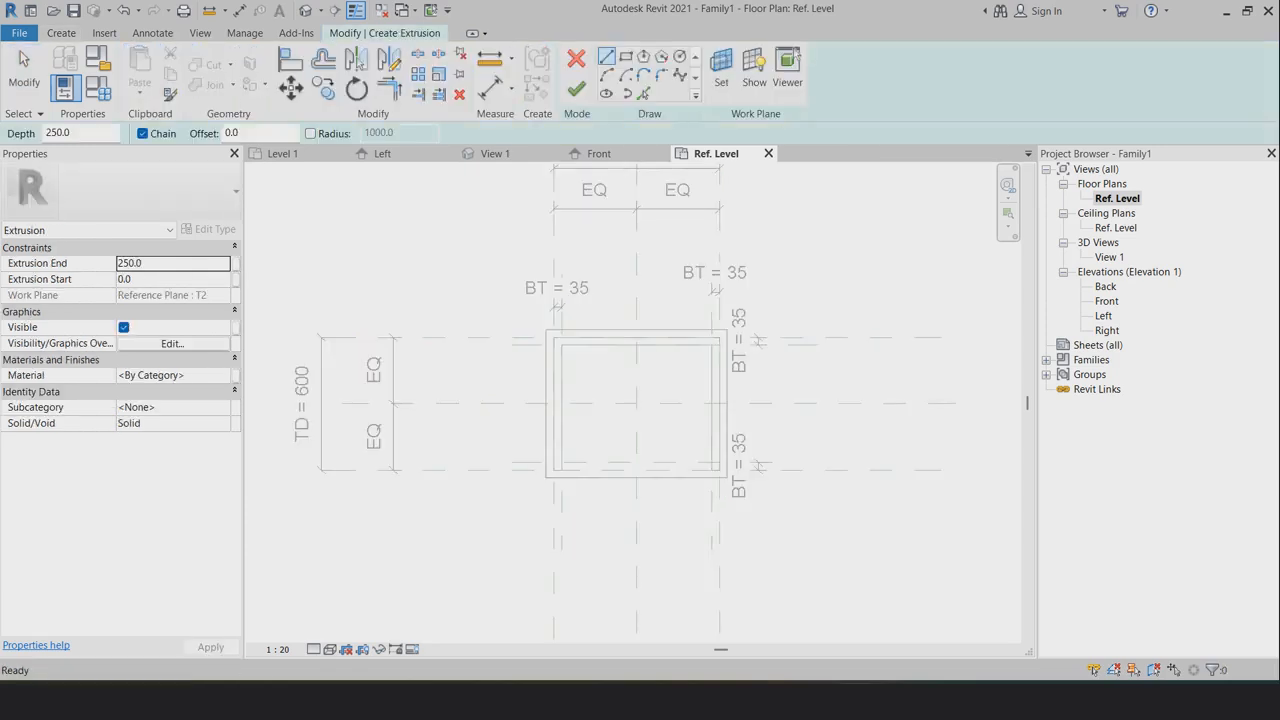
pyautogui.click(721, 70)
pyautogui.click(1017, 372)
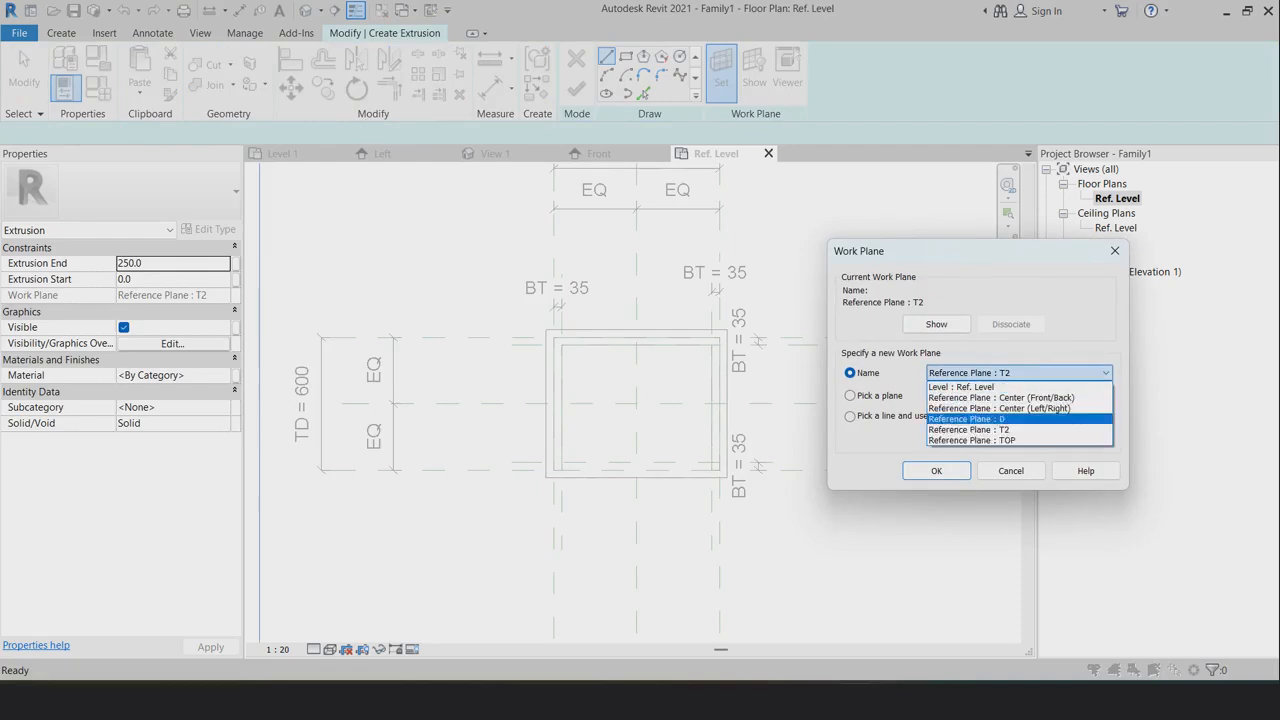
pyautogui.click(966, 418)
pyautogui.click(936, 470)
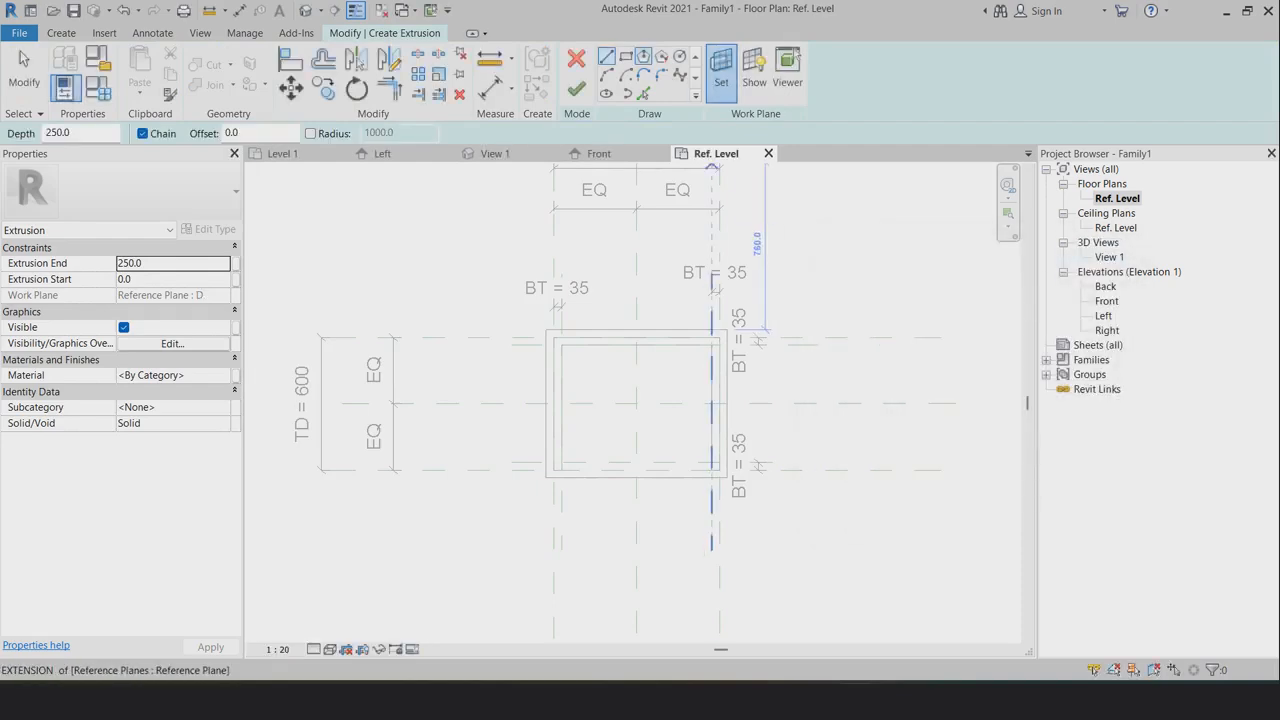
# Sketch a rectangle about 1280 by 920 mm surrounding the whole table outline
pyautogui.click(625, 56)
pyautogui.click(797, 320)
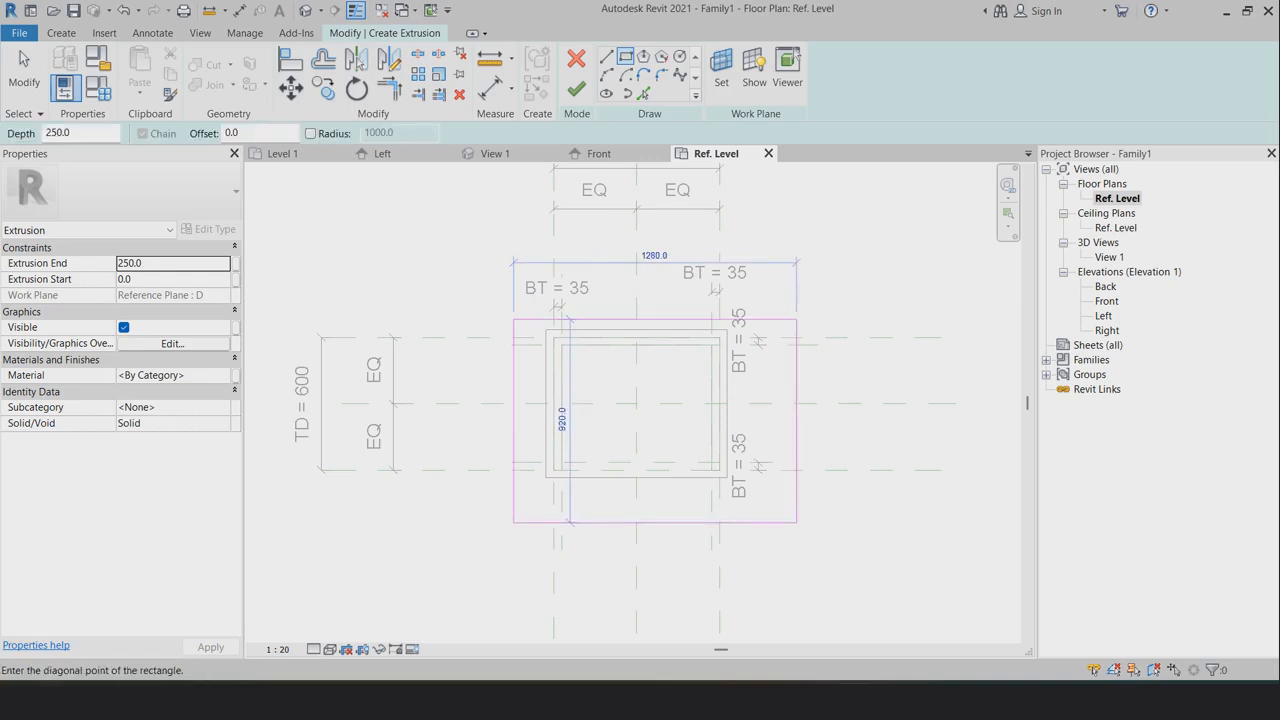
pyautogui.click(513, 522)
# Align the rectangle's sides with the inner faces of the back and side boards and the inner front reference plane, and finish the extrusion
pyautogui.press('a')
pyautogui.press('l')
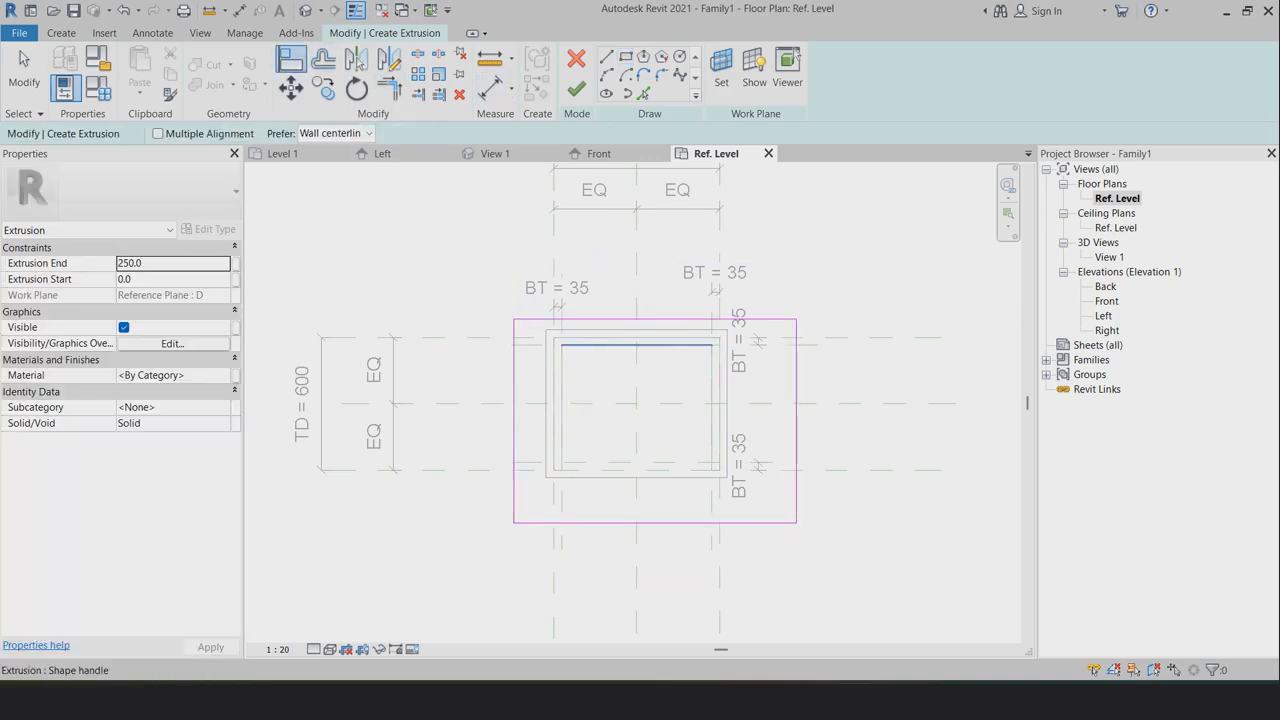
pyautogui.press('Escape')
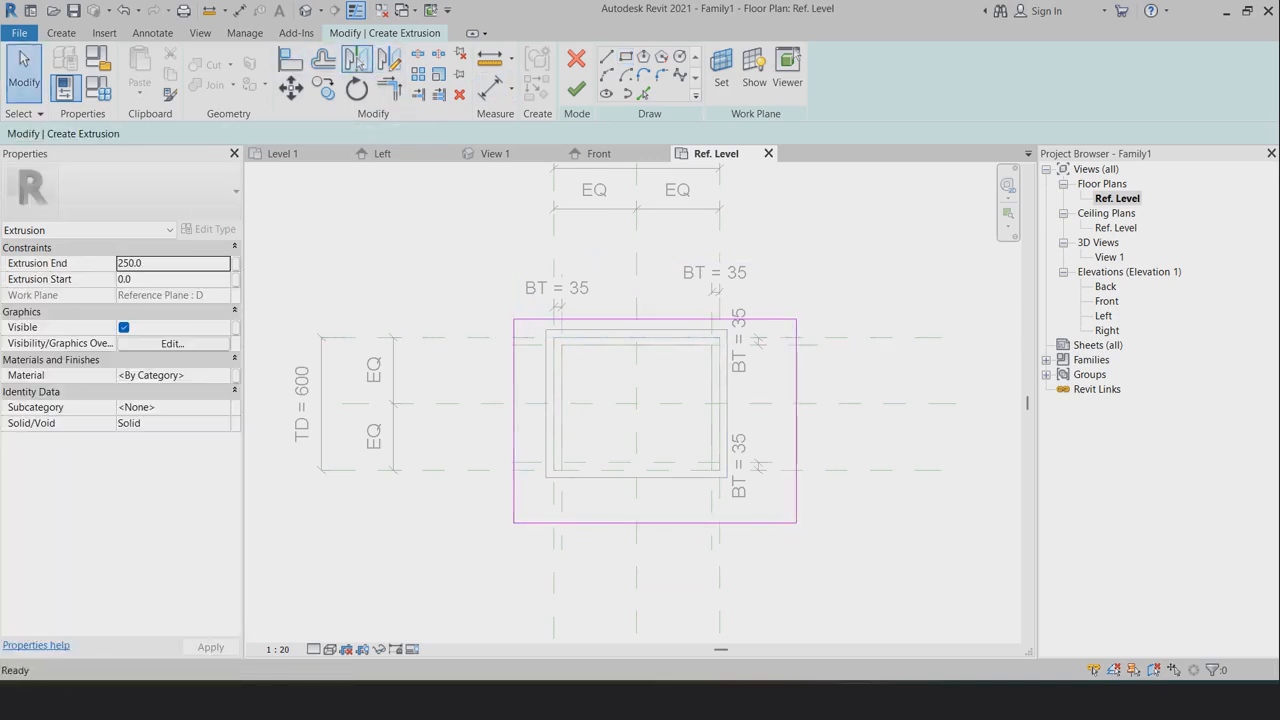
pyautogui.press('a')
pyautogui.press('l')
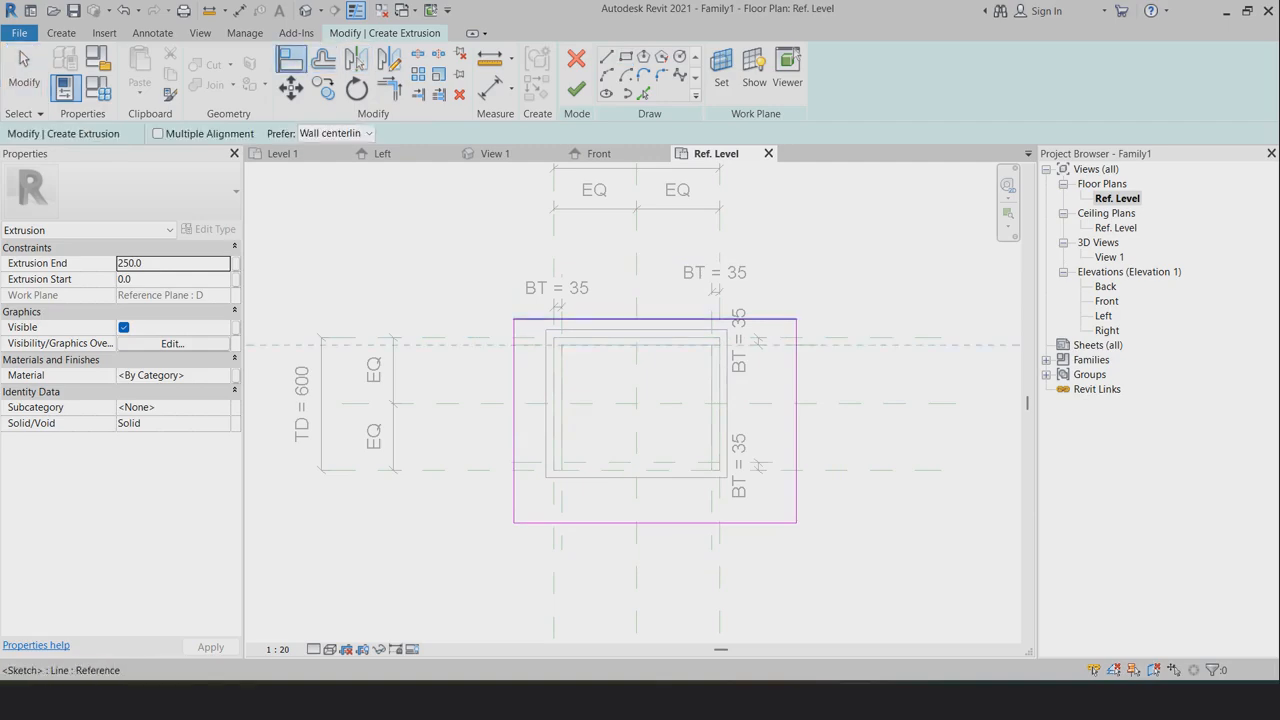
pyautogui.click(640, 320)
pyautogui.click(630, 369)
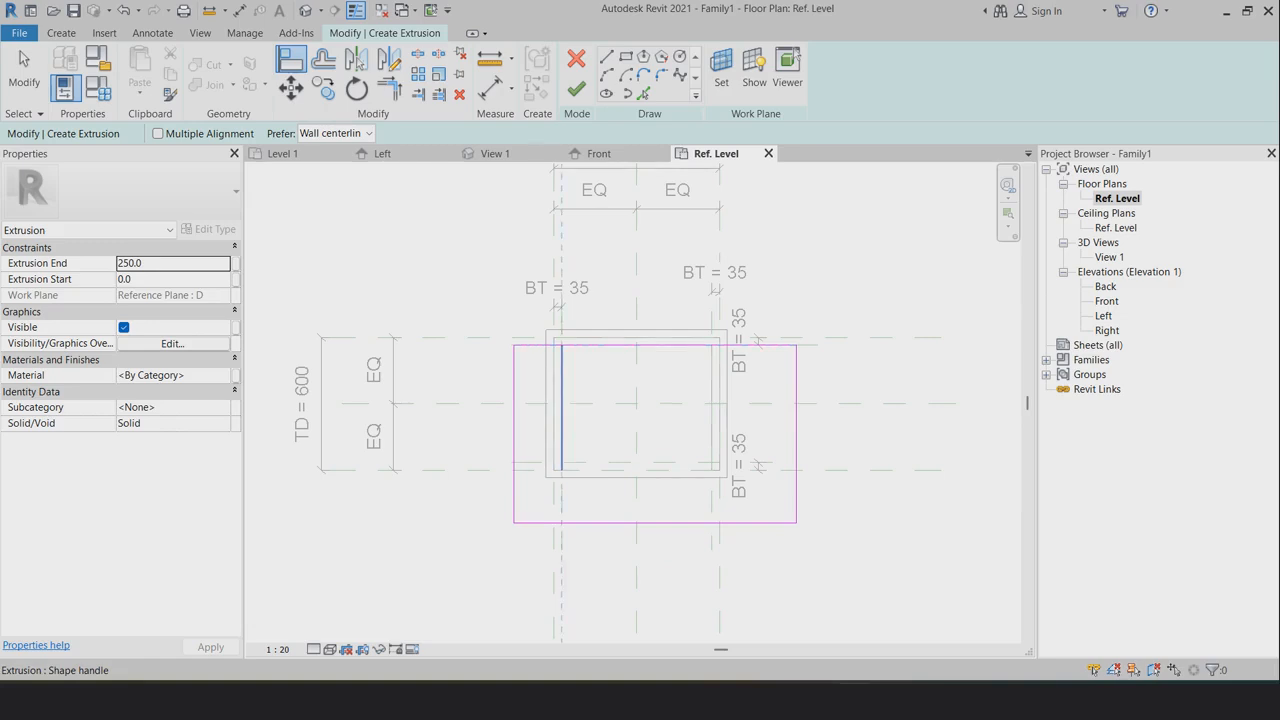
pyautogui.click(514, 440)
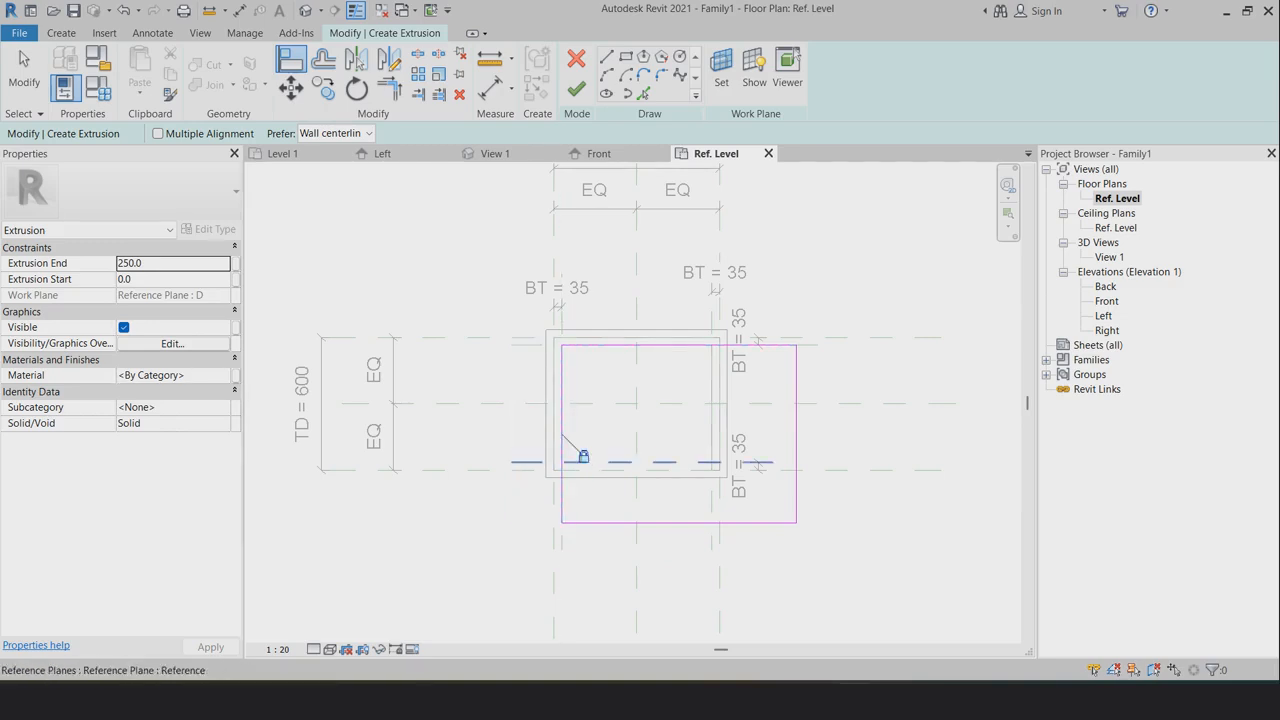
pyautogui.click(640, 462)
pyautogui.click(676, 521)
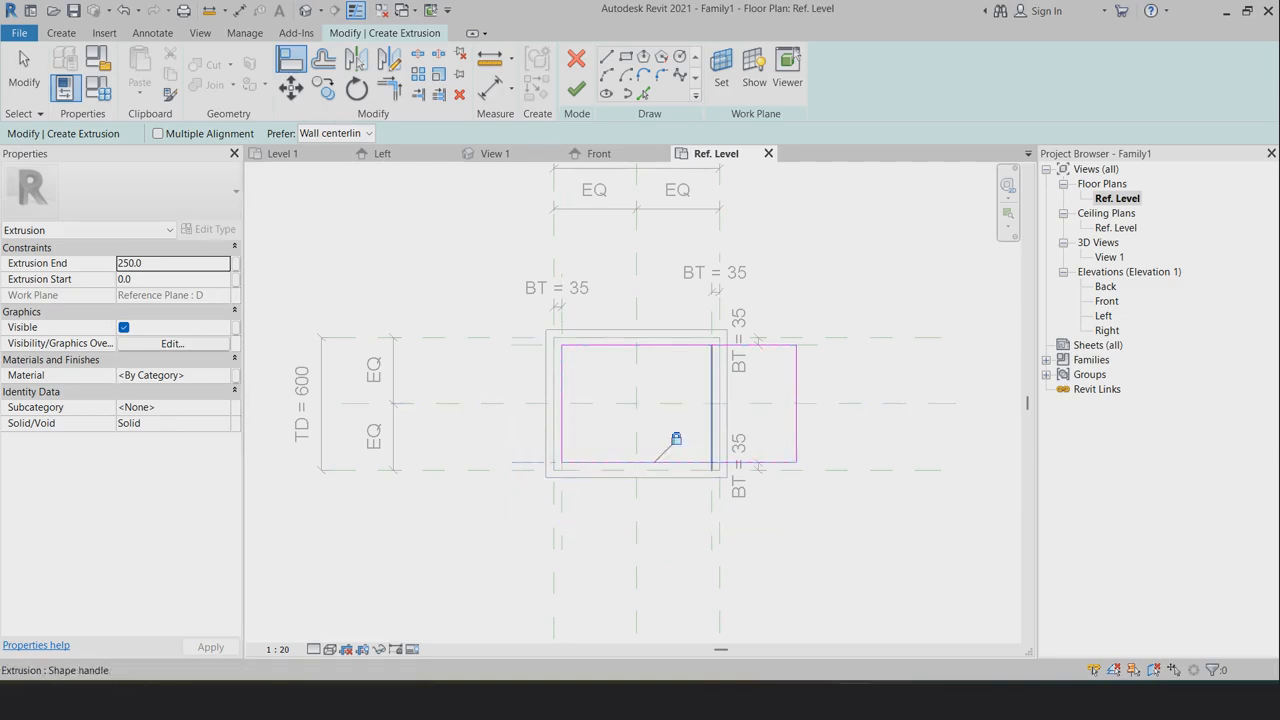
pyautogui.click(712, 420)
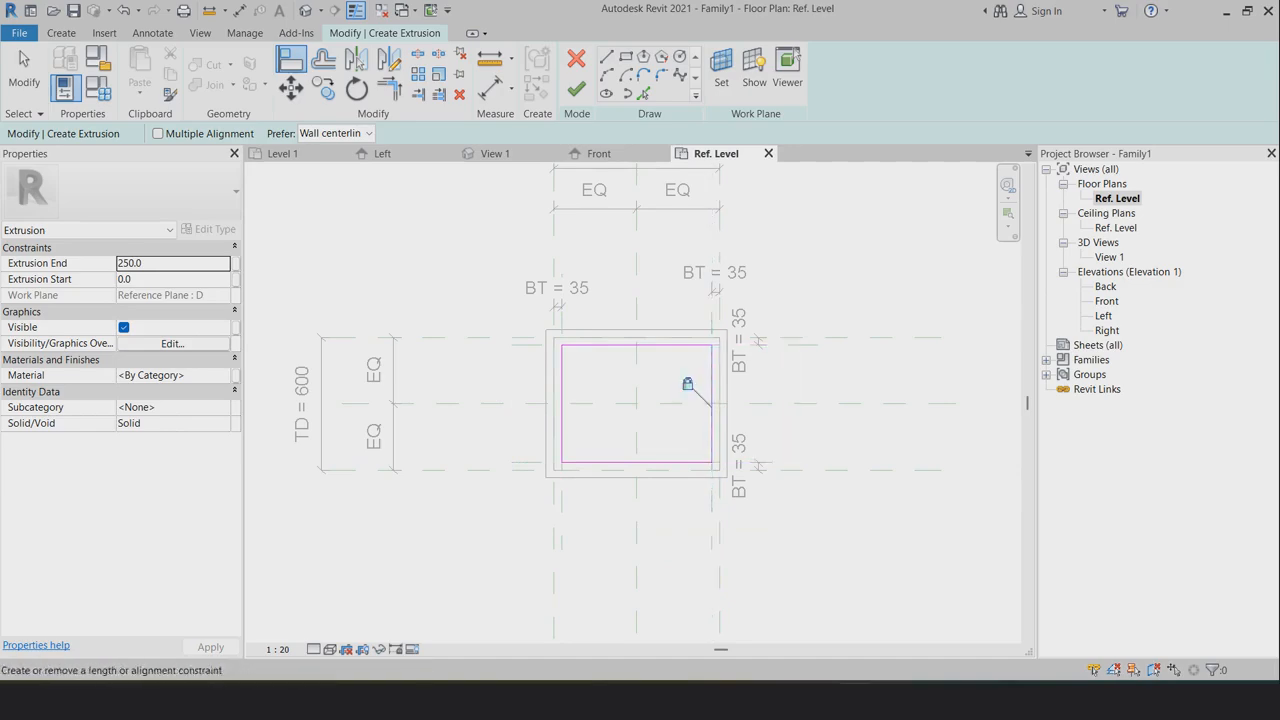
pyautogui.click(576, 89)
# In the Front elevation, align the drawer extrusion's upper face with the T2 reference plane under the tabletop
pyautogui.click(599, 153)
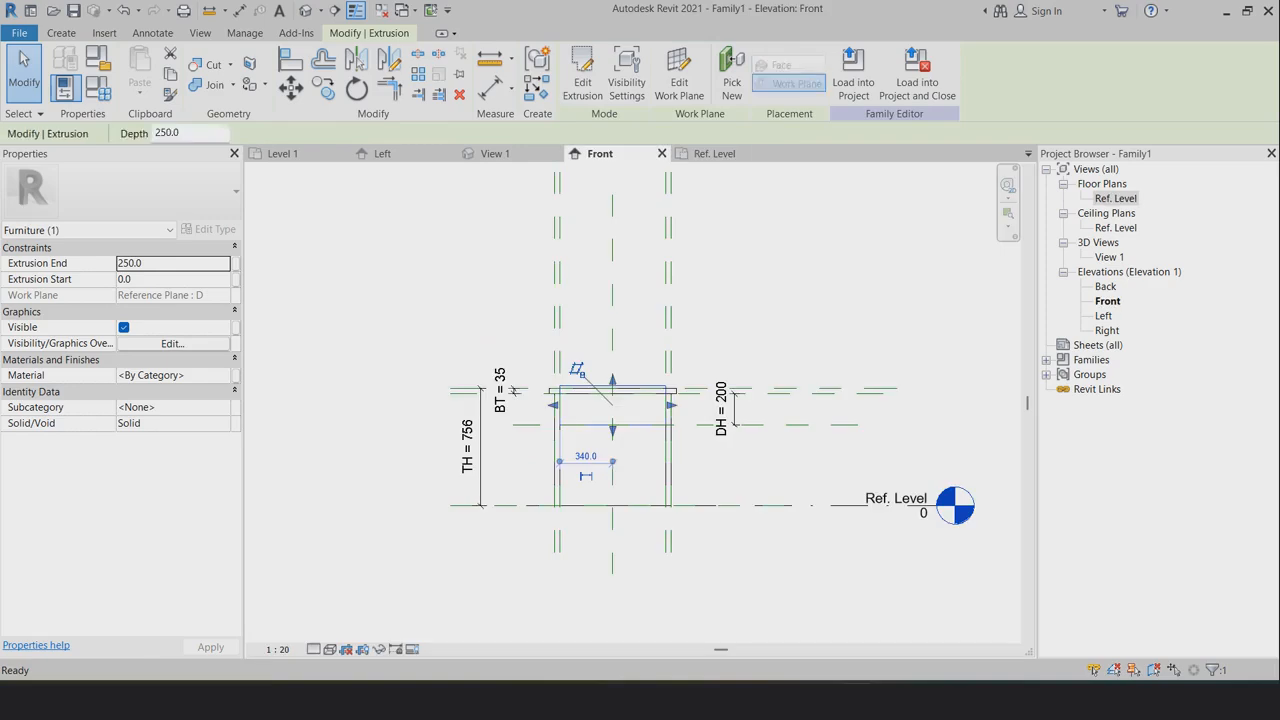
pyautogui.press('Escape')
pyautogui.scroll(3, 634, 393)
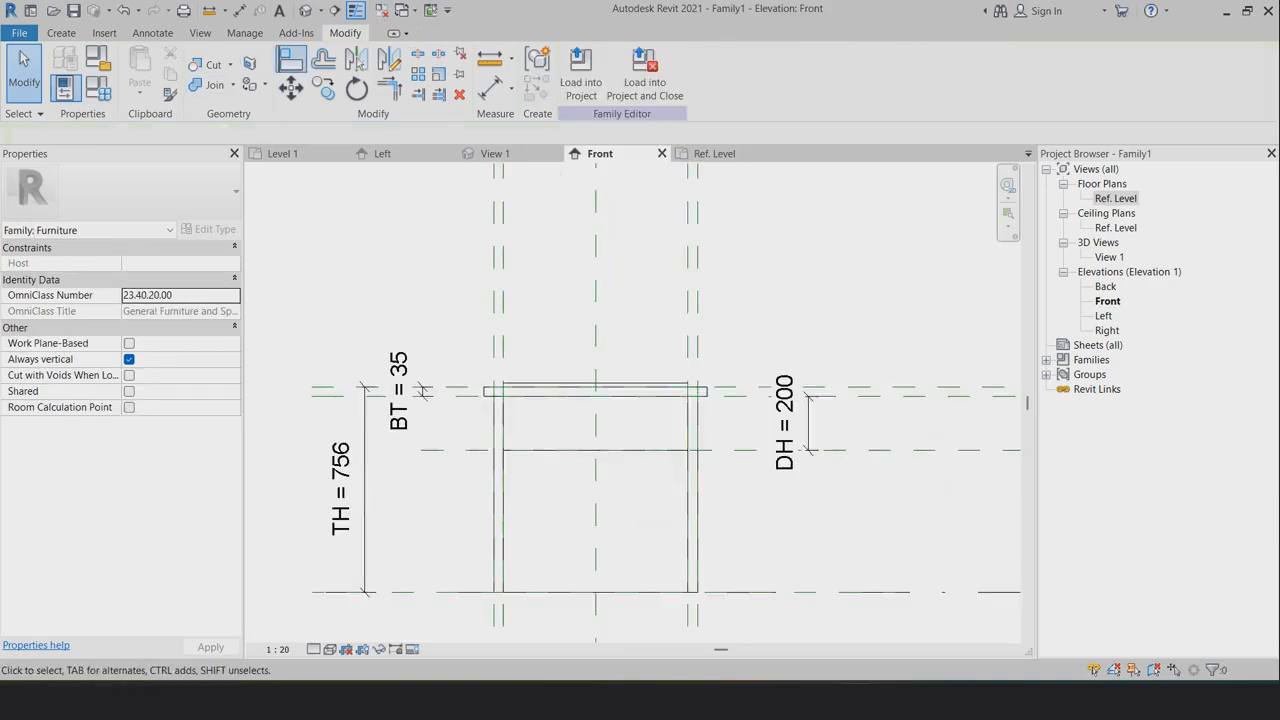
pyautogui.press('a')
pyautogui.press('l')
pyautogui.scroll(4, 646, 375)
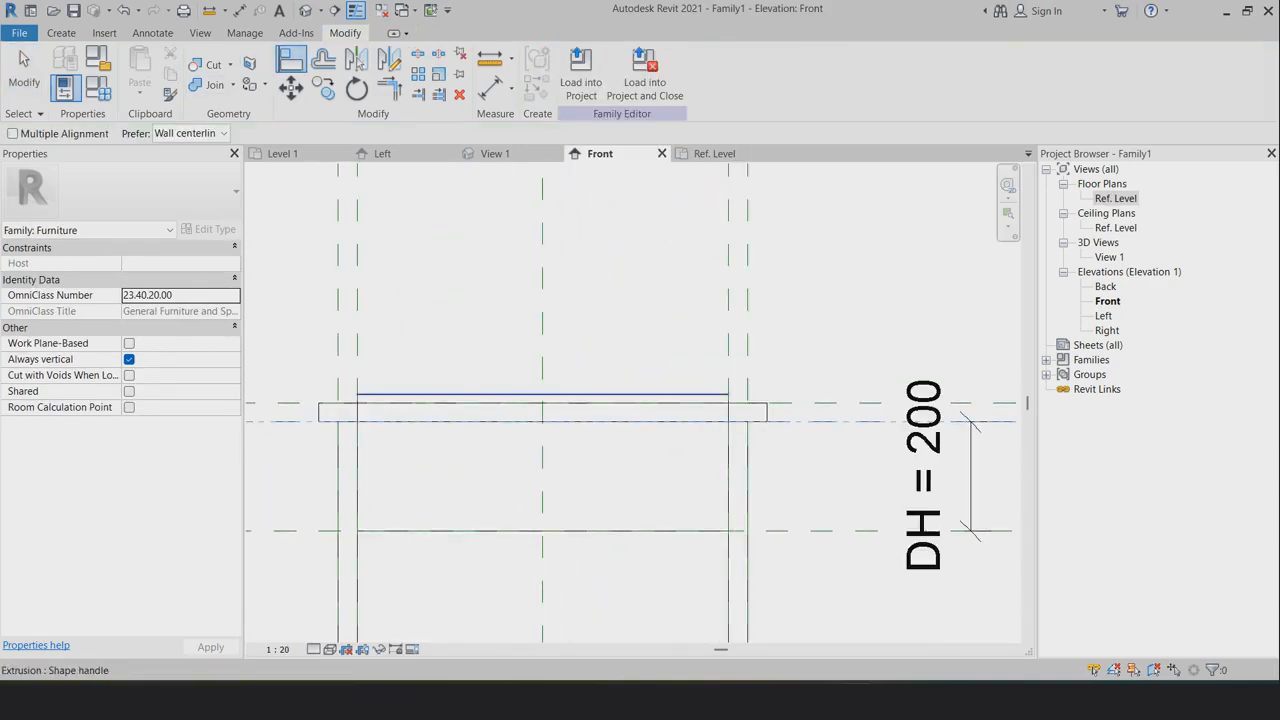
pyautogui.press('Escape')
pyautogui.press('Escape')
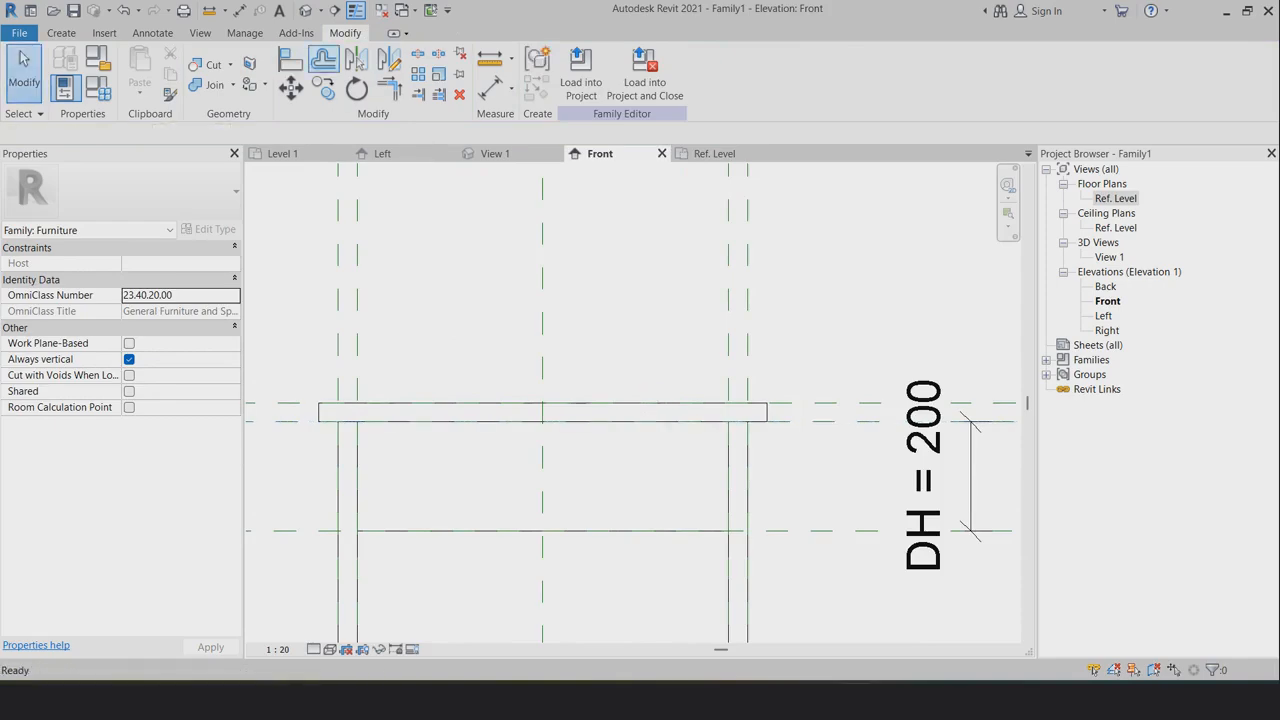
# Open the default 3D view and show the table from its front in the Shaded visual style
pyautogui.click(305, 10)
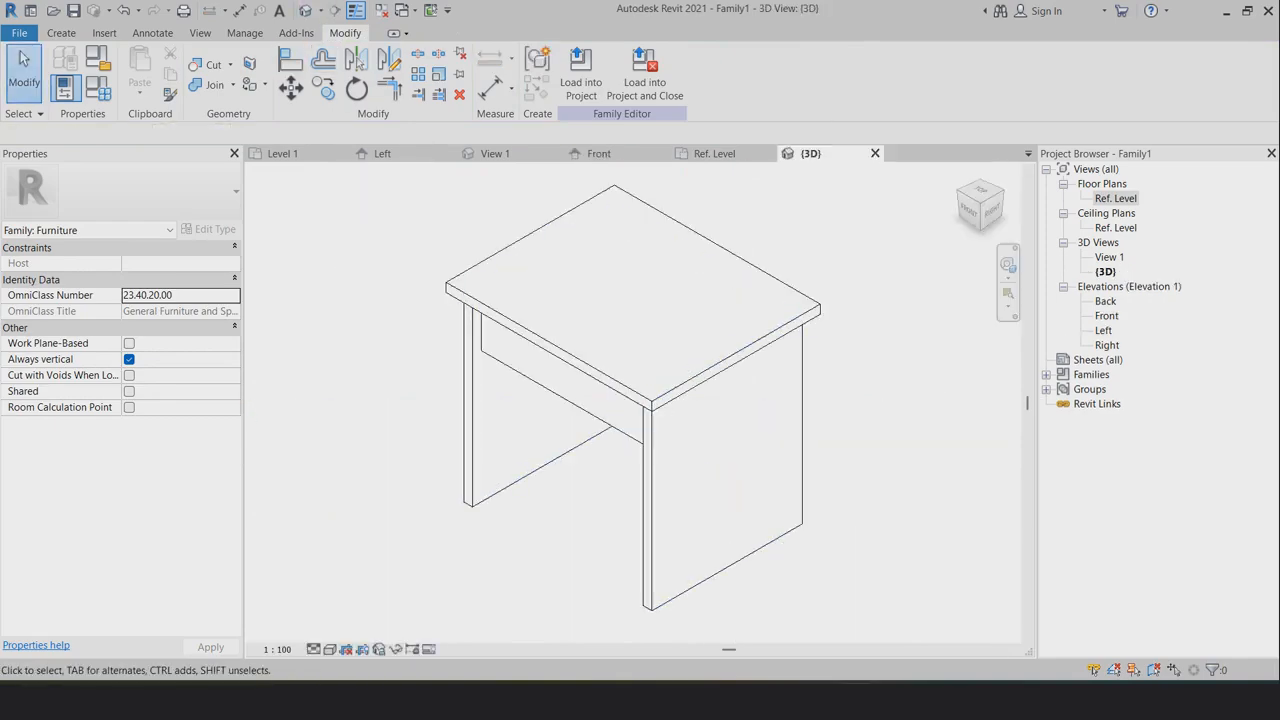
pyautogui.keyDown('shift'); pyautogui.moveTo(740, 420); pyautogui.dragTo(330, 415, button='middle'); pyautogui.keyUp('shift')
pyautogui.keyDown('shift'); pyautogui.moveTo(640, 420); pyautogui.dragTo(585, 424, button='middle'); pyautogui.keyUp('shift')
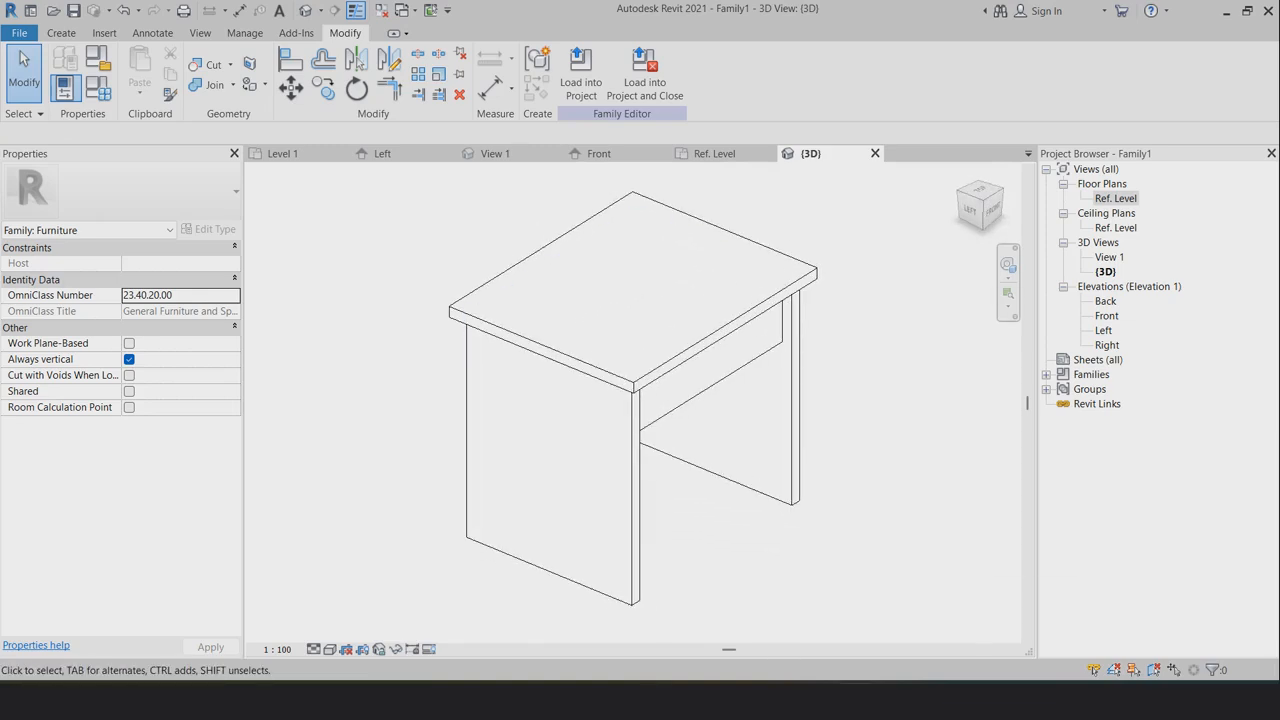
pyautogui.click(329, 649)
pyautogui.click(371, 594)
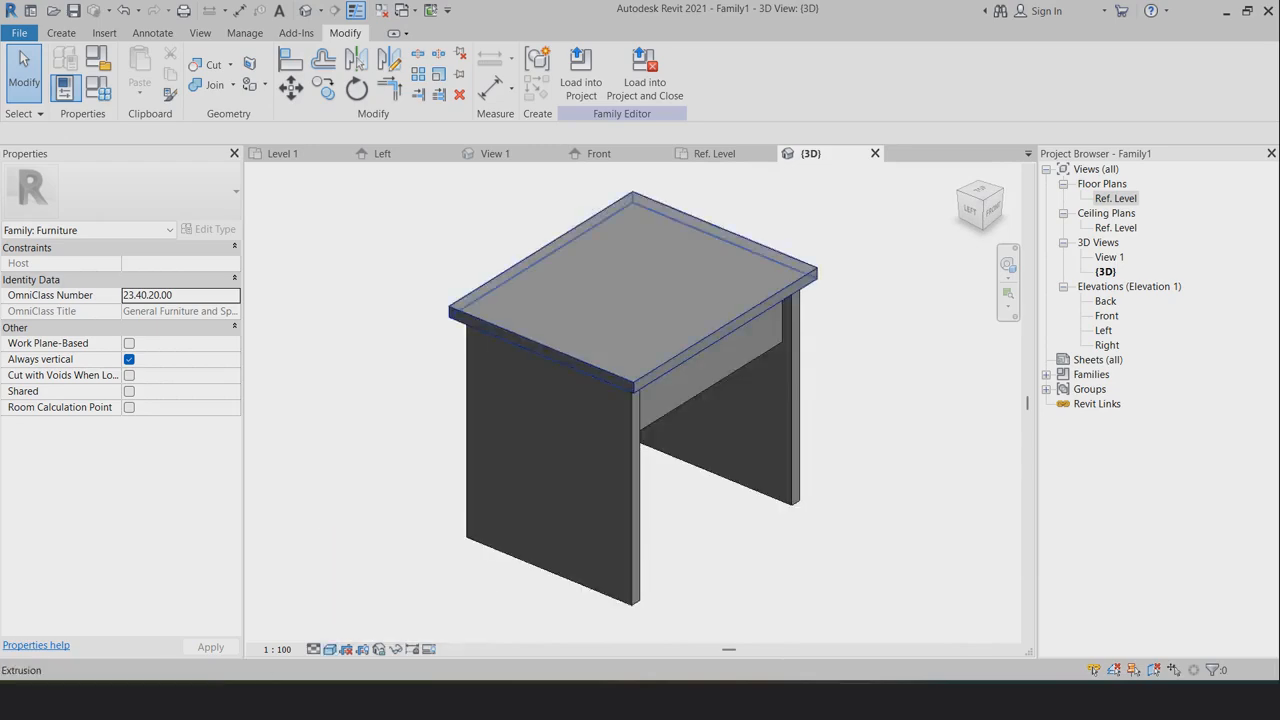
# Examine the shaded table from several angles, checking how the tabletop, side boards and drawer block fit together
pyautogui.scroll(2, 643, 379)
pyautogui.scroll(-1, 604, 375)
pyautogui.keyDown('shift'); pyautogui.moveTo(620, 400); pyautogui.dragTo(735, 340, button='middle'); pyautogui.keyUp('shift')
pyautogui.scroll(1, 718, 352)
pyautogui.scroll(1, 735, 335)
pyautogui.scroll(1, 722, 340)
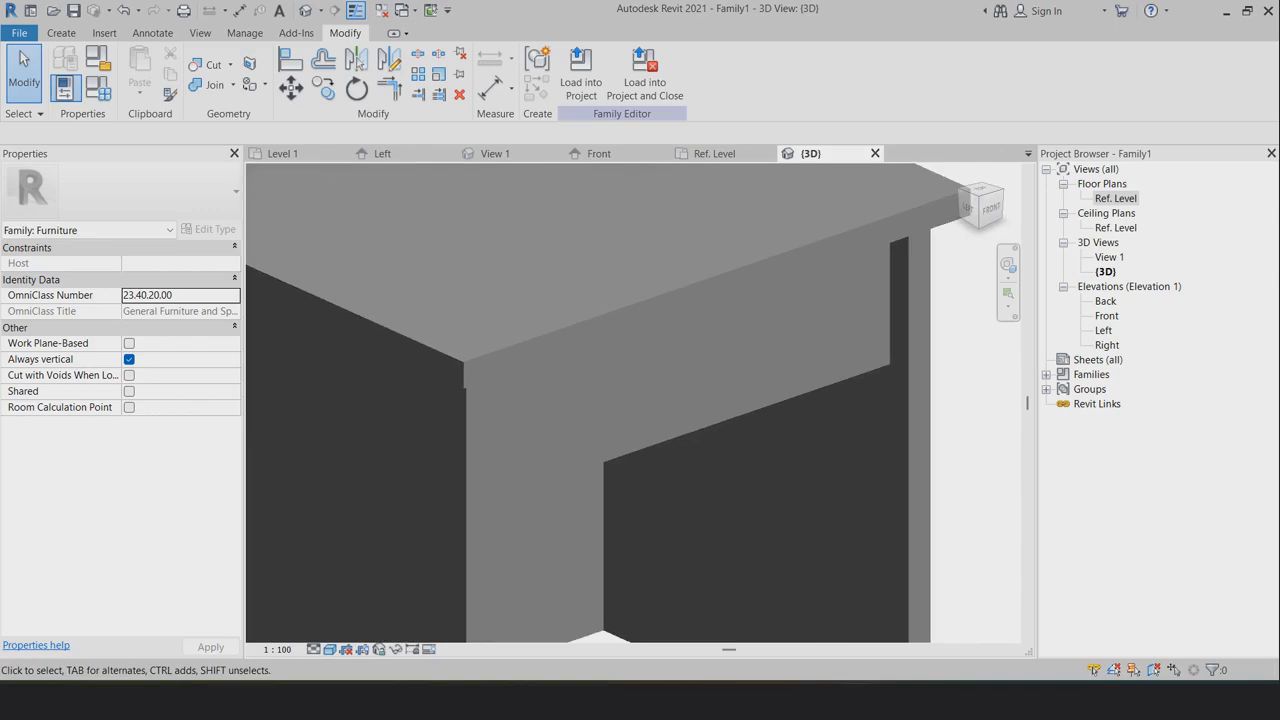
pyautogui.scroll(-5, 706, 336)
pyautogui.scroll(1, 785, 365)
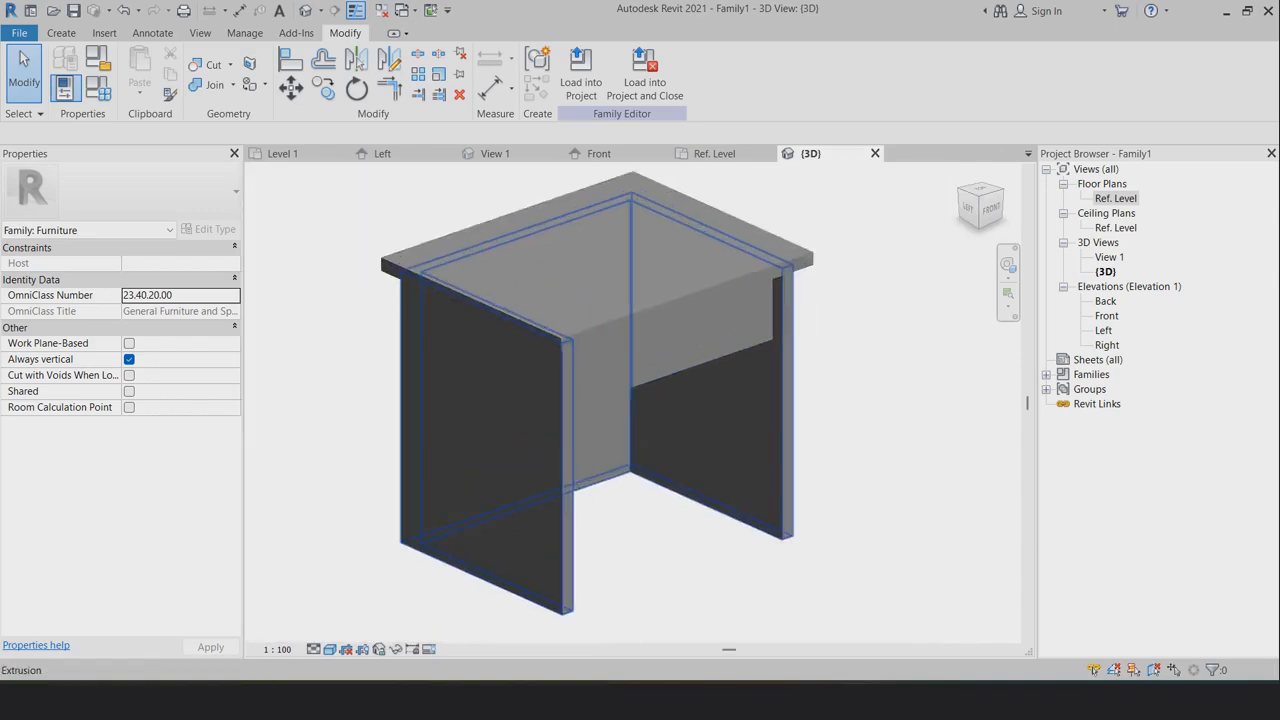
pyautogui.moveTo(785, 365)
pyautogui.keyDown('shift'); pyautogui.mouseDown(button='middle')
pyautogui.moveTo(632, 345)
pyautogui.moveTo(745, 322)
pyautogui.moveTo(785, 365)
pyautogui.mouseUp(button='middle'); pyautogui.keyUp('shift')
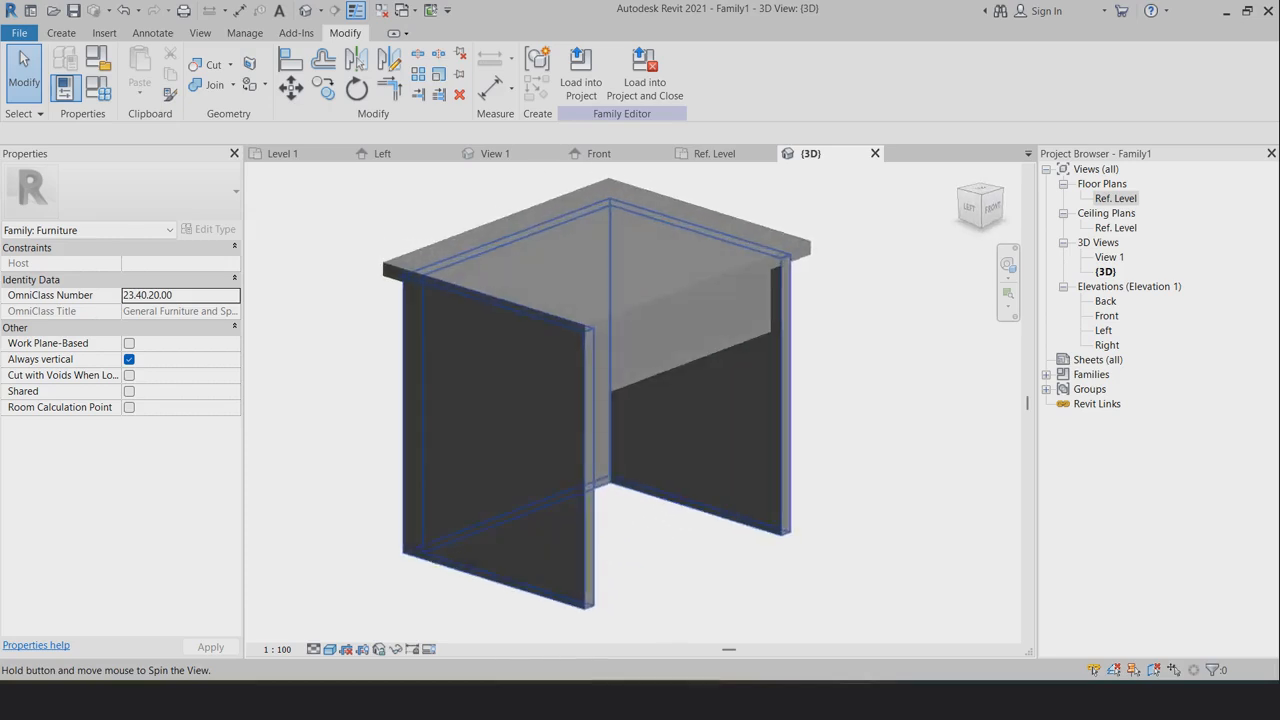
pyautogui.scroll(2, 665, 300)
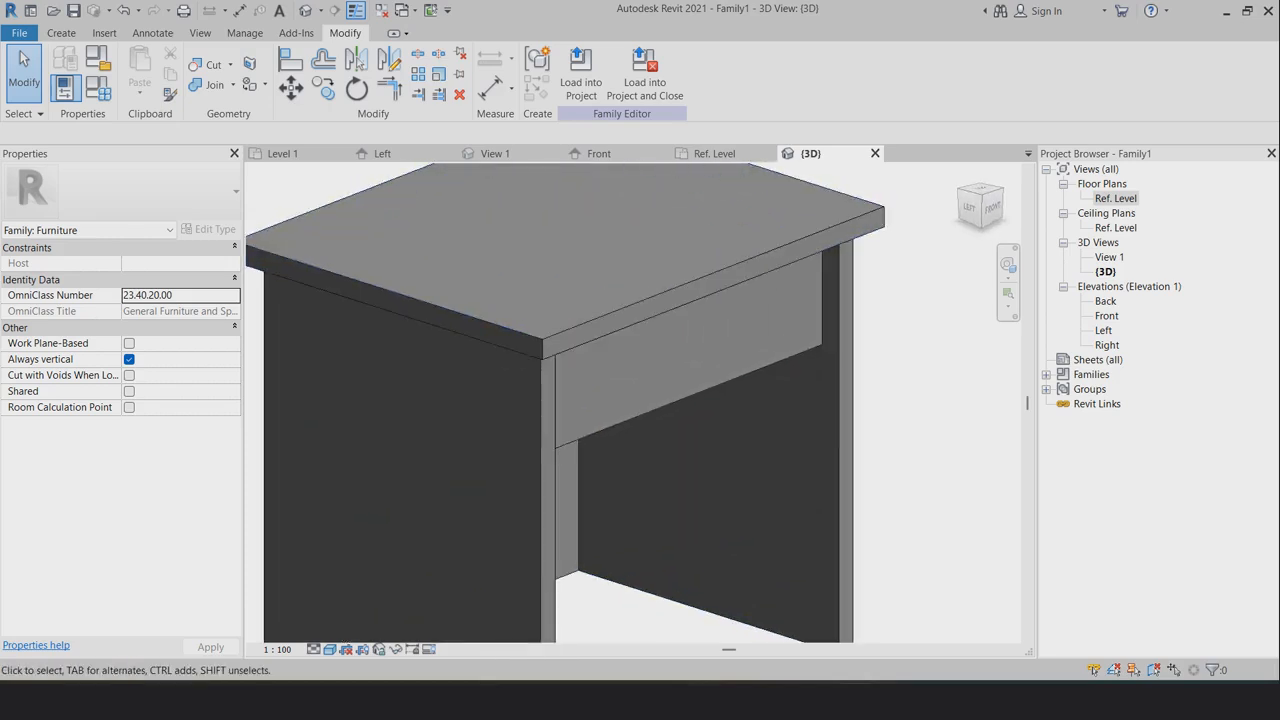
pyautogui.scroll(-2, 700, 340)
pyautogui.moveTo(700, 340)
pyautogui.keyDown('shift'); pyautogui.mouseDown(button='middle')
pyautogui.moveTo(622, 278)
pyautogui.moveTo(500, 290)
pyautogui.moveTo(698, 342)
pyautogui.mouseUp(button='middle'); pyautogui.keyUp('shift')
pyautogui.scroll(2, 767, 300)
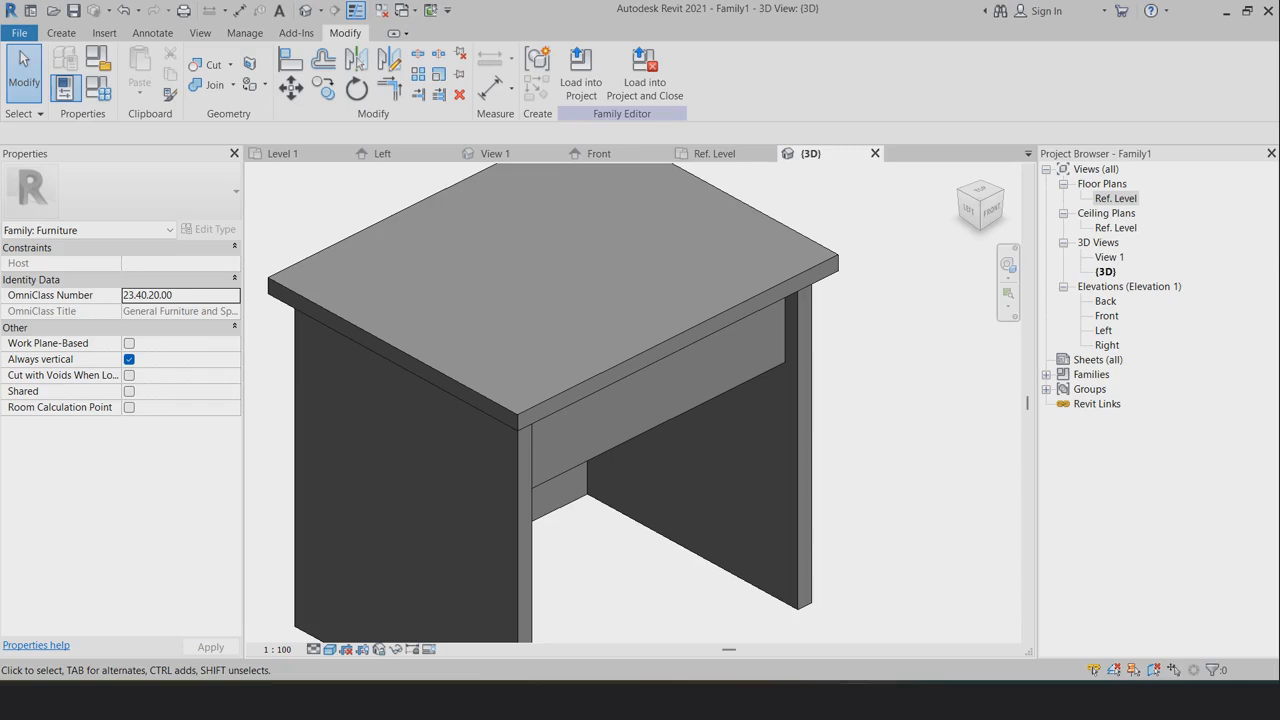
# Start an extrusion using the drawer's front face as its work plane, and show the sketch in the Front elevation
pyautogui.click(61, 33)
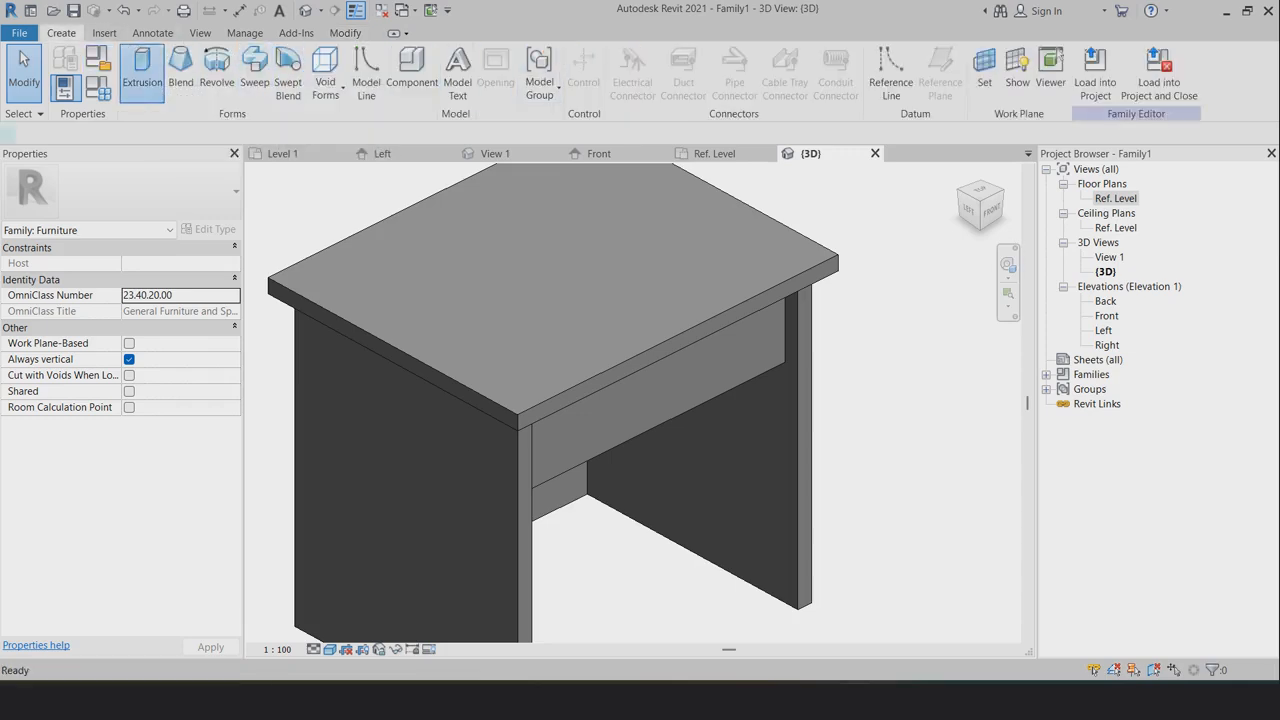
pyautogui.click(142, 70)
pyautogui.click(721, 70)
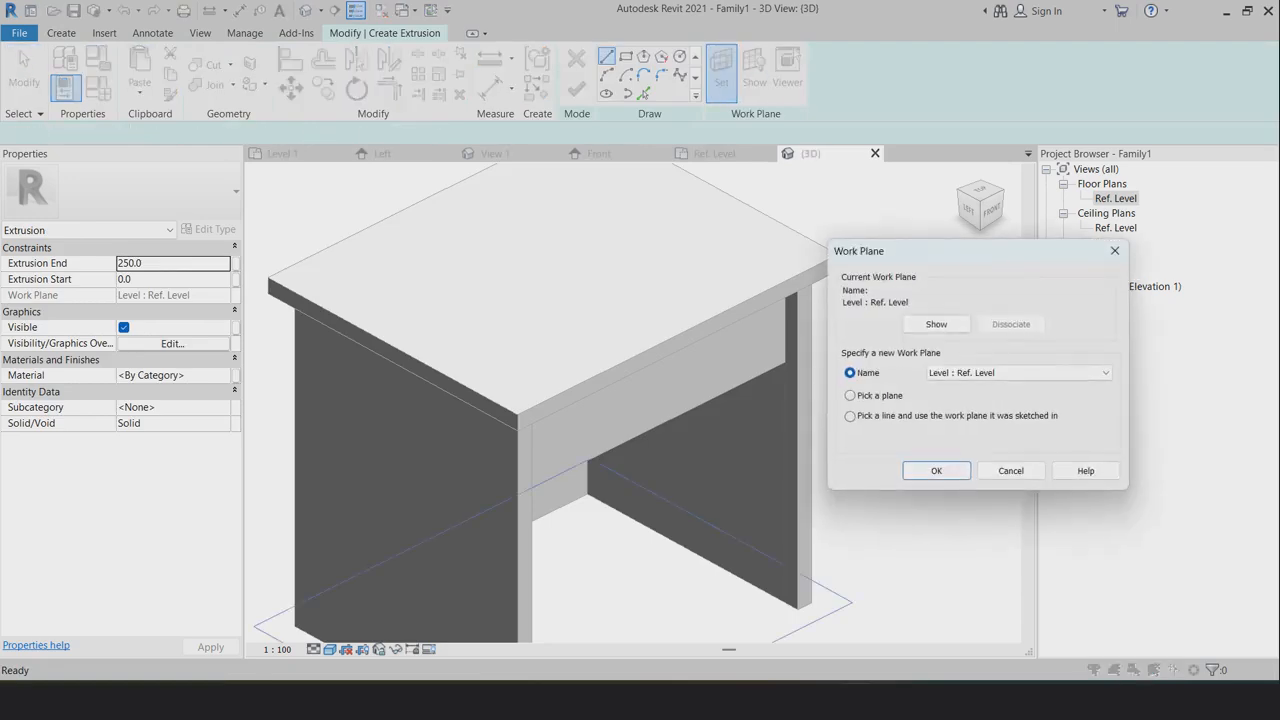
pyautogui.click(936, 470)
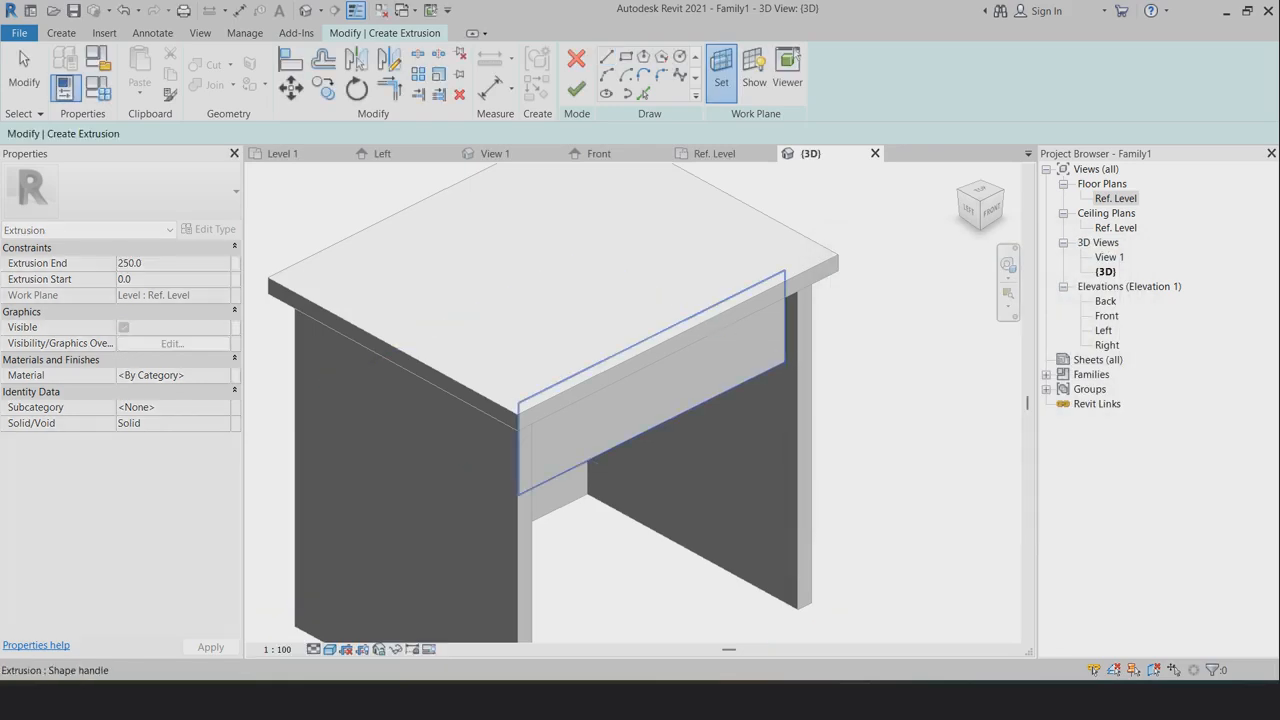
pyautogui.click(652, 429)
pyautogui.doubleClick(1107, 316)
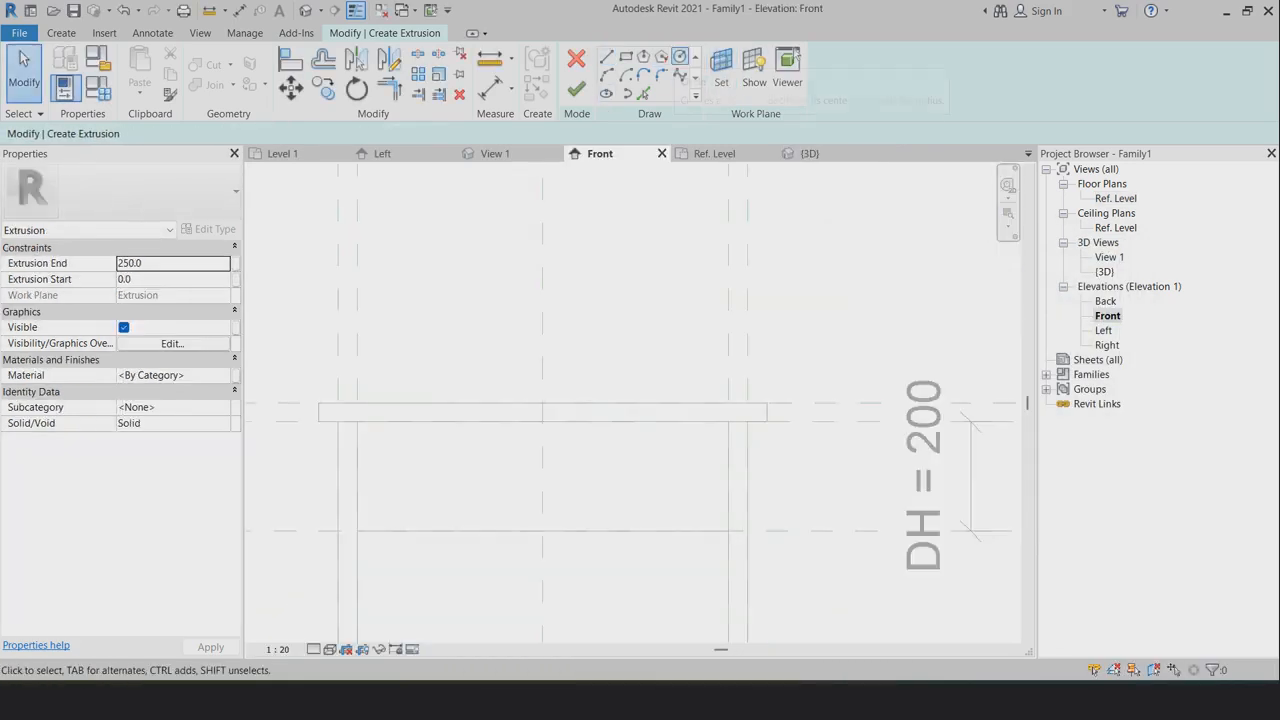
# Sketch a circle of about 20 radius on the drawer front's vertical centreline, finish the knob extrusion and return to the 3D view
pyautogui.click(542, 479)
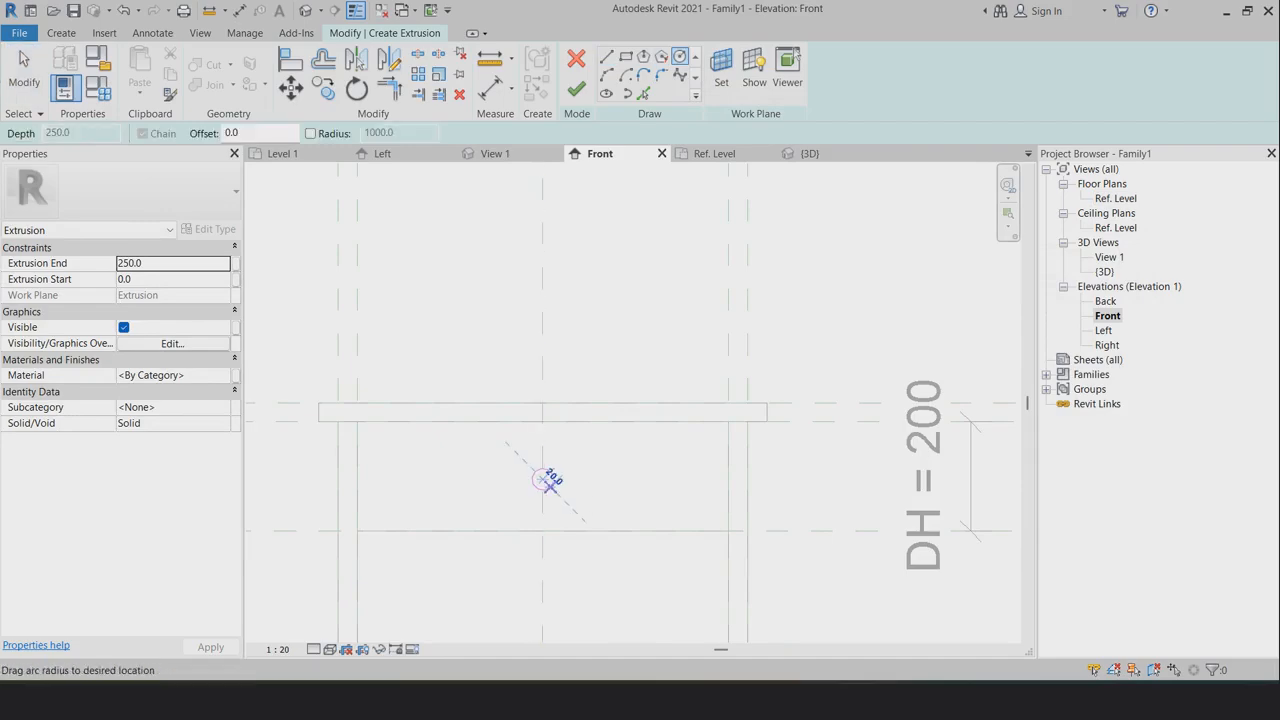
pyautogui.click(550, 487)
pyautogui.press('Escape')
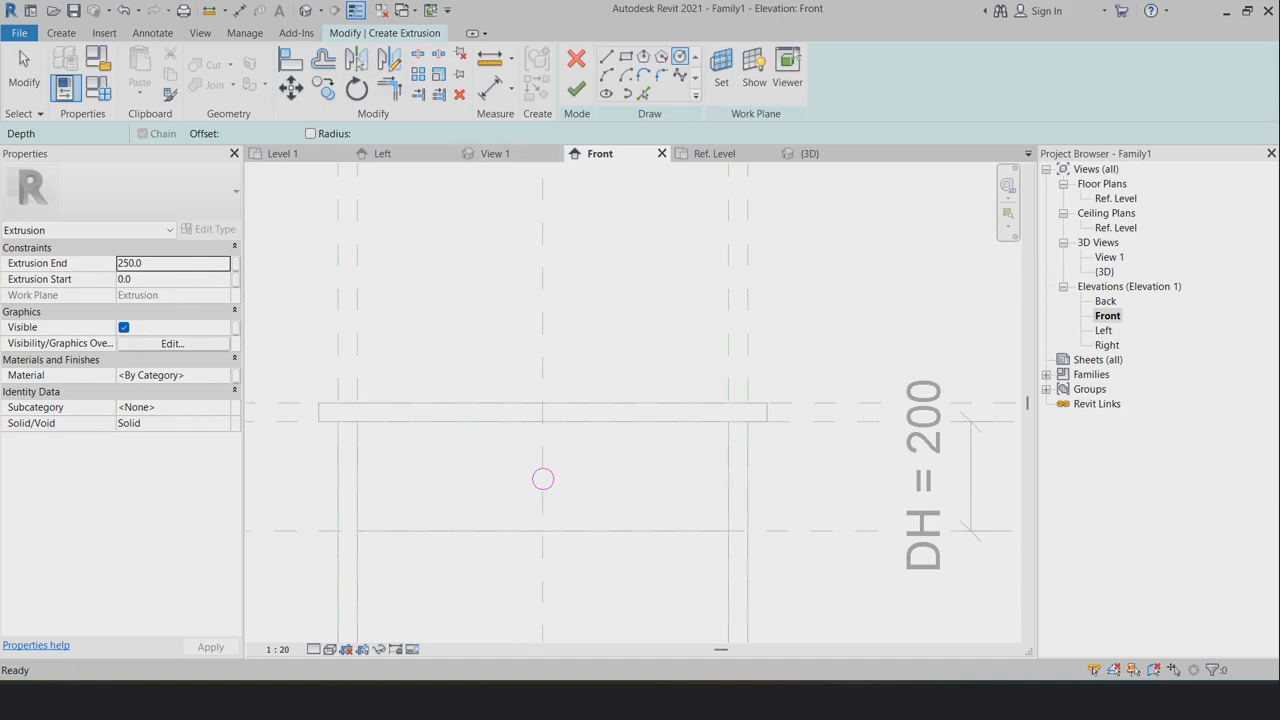
pyautogui.click(577, 89)
pyautogui.hotkey('ctrl', 'Tab')
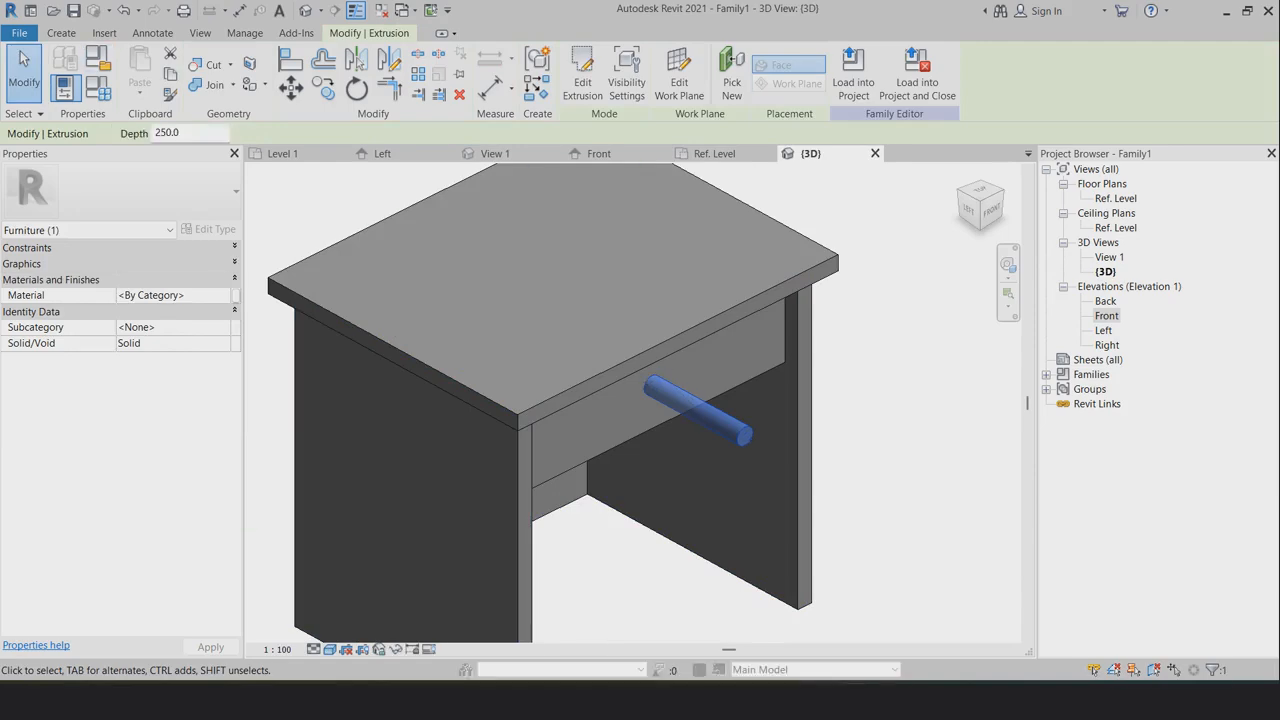
# Set the round knob's Extrusion End to 20.0
pyautogui.click(235, 247)
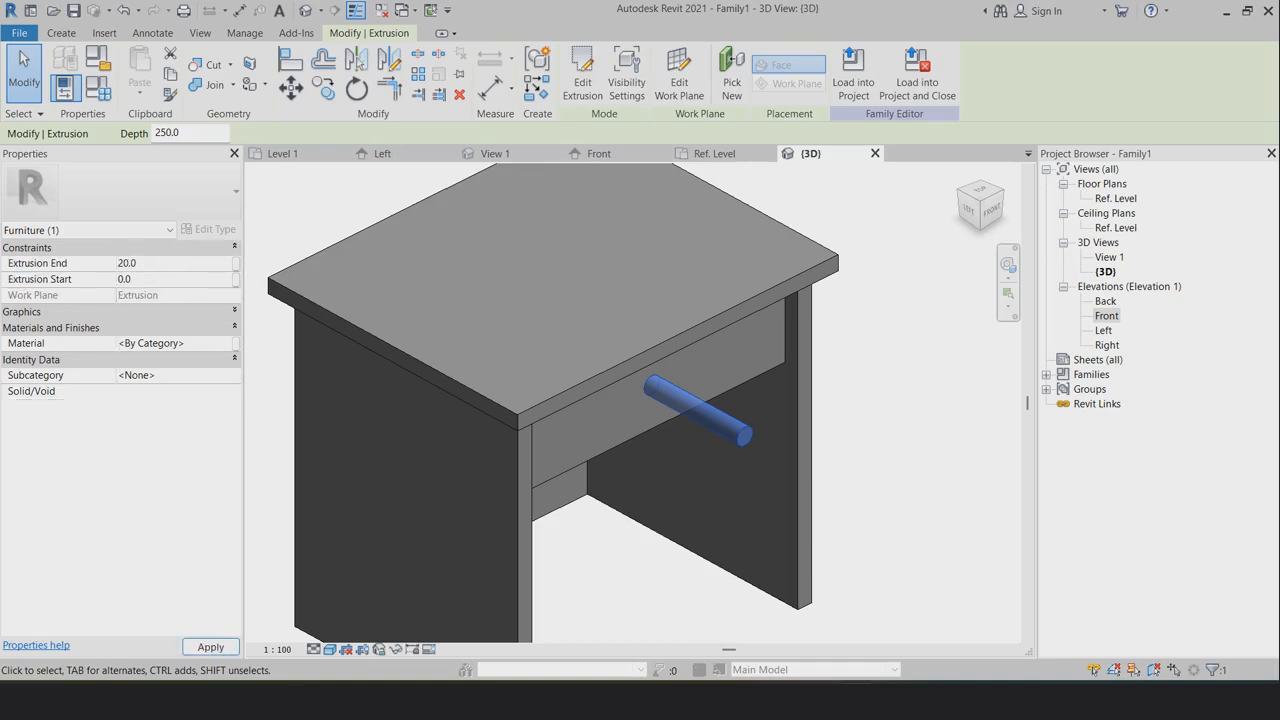
pyautogui.press('Escape')
pyautogui.moveTo(680, 545); pyautogui.dragTo(663, 543, button='middle')
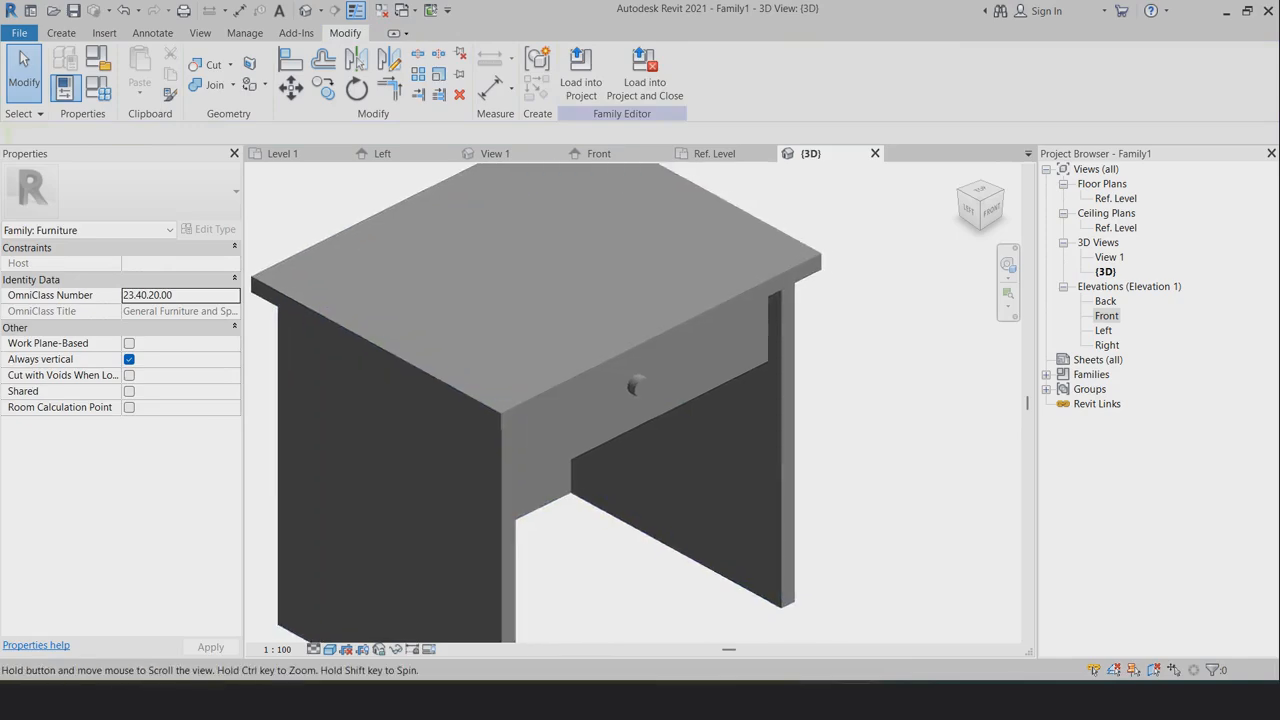
# Set the round knob's Extrusion End to 10.0
pyautogui.scroll(5, 625, 384)
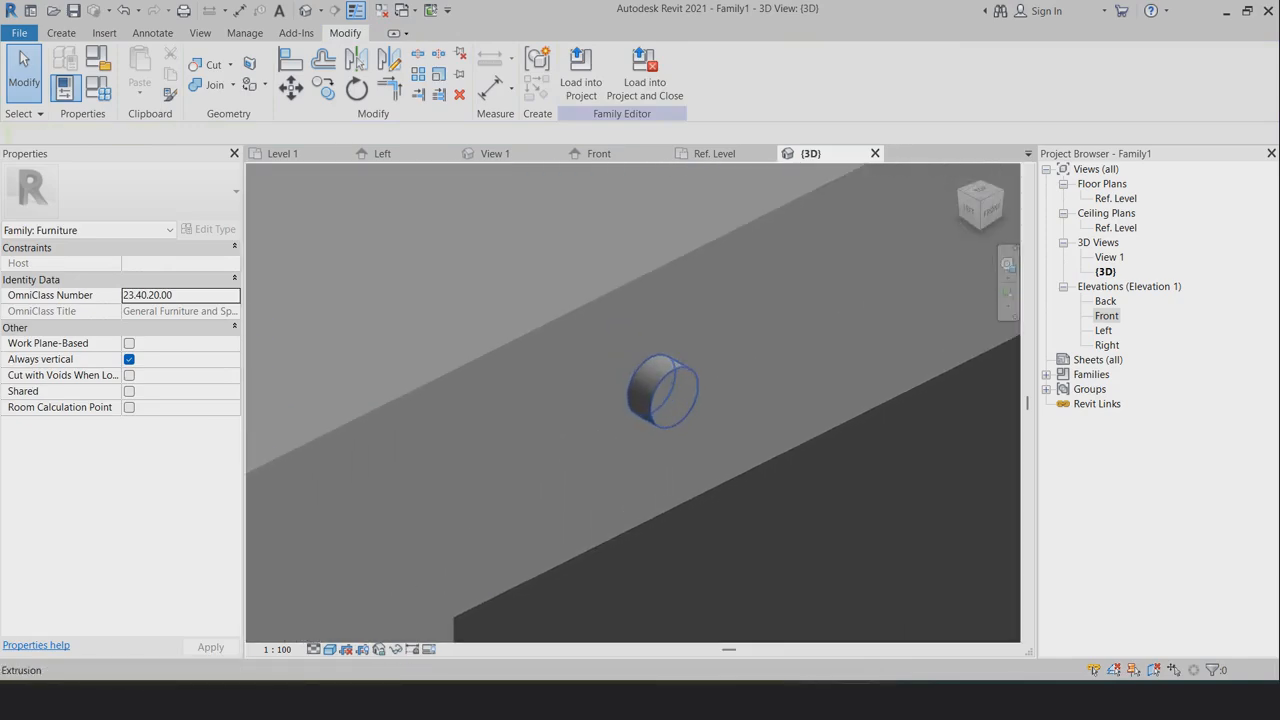
pyautogui.click(655, 390)
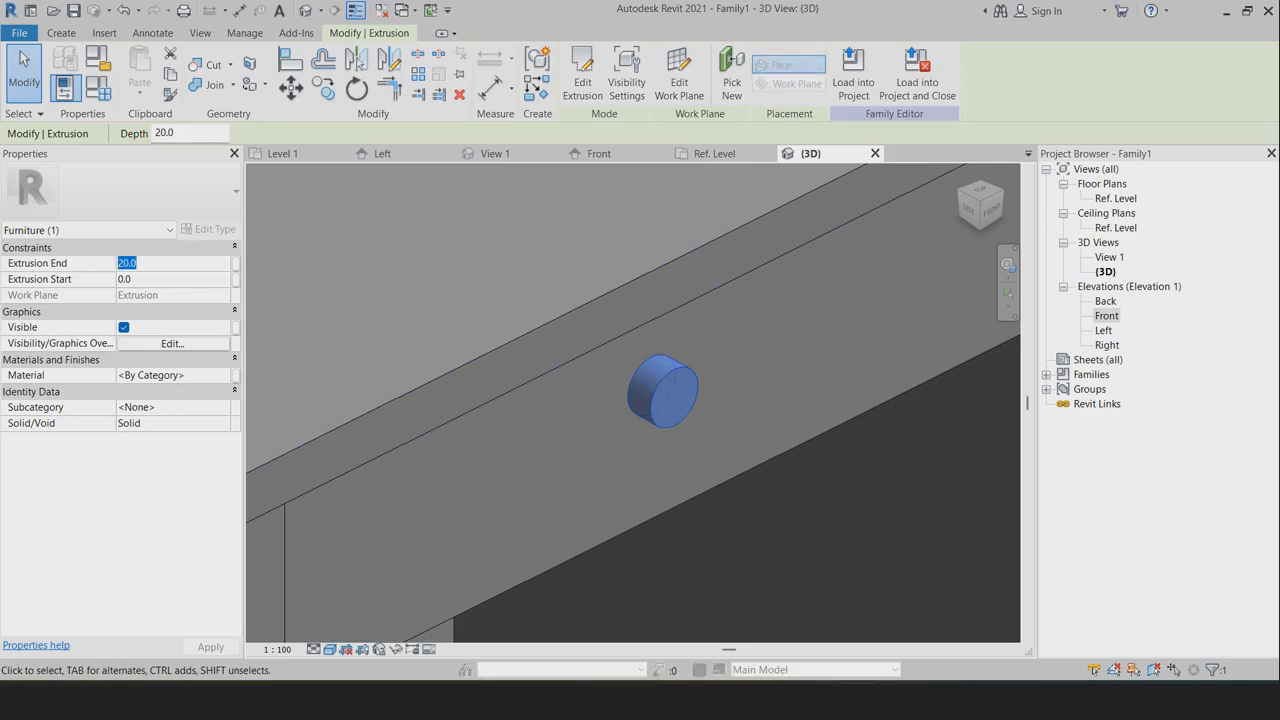
pyautogui.scroll(-5, 660, 392)
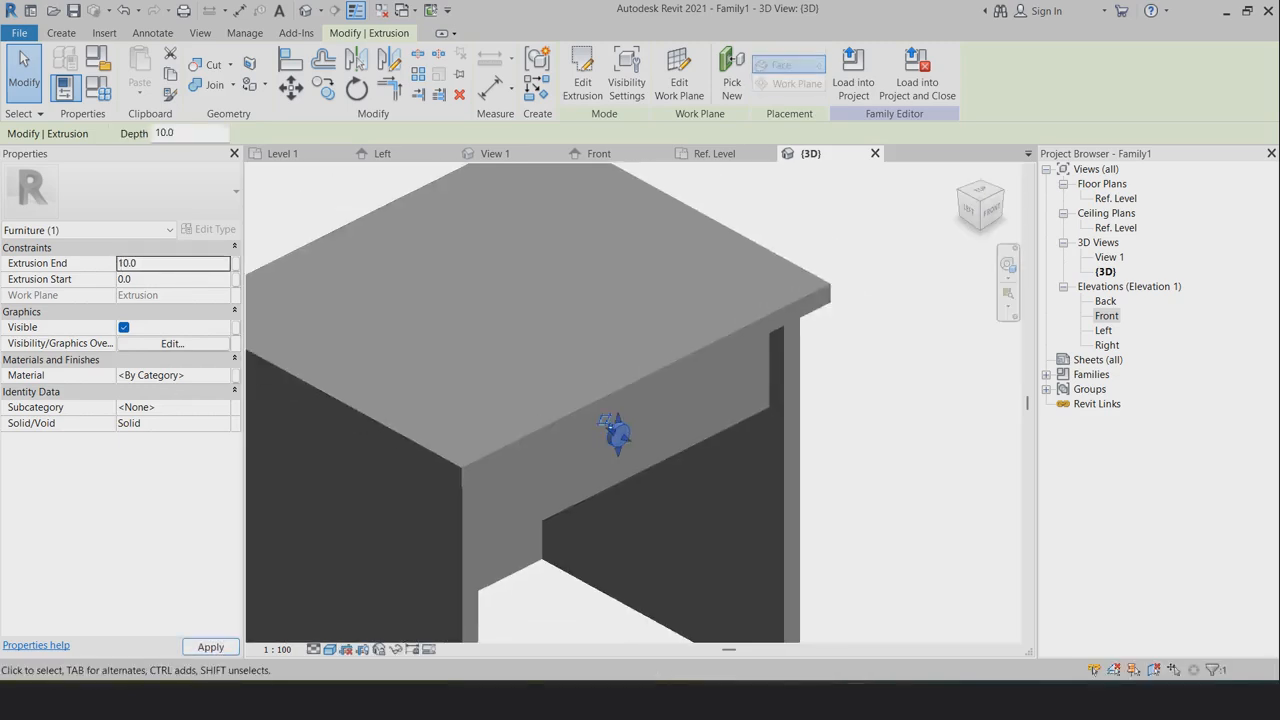
pyautogui.press('Escape')
# Start a sweep with the knob's circular front edge as its path, and finish the path in the Left elevation
pyautogui.click(61, 33)
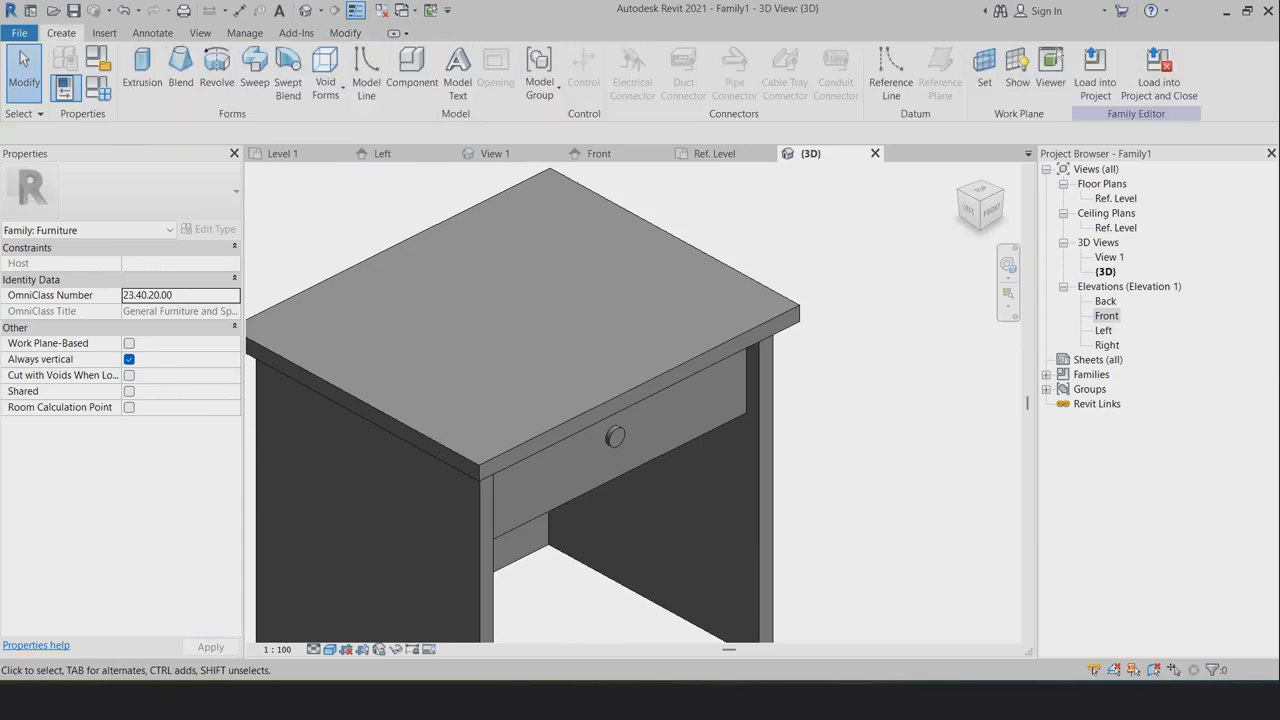
pyautogui.click(254, 72)
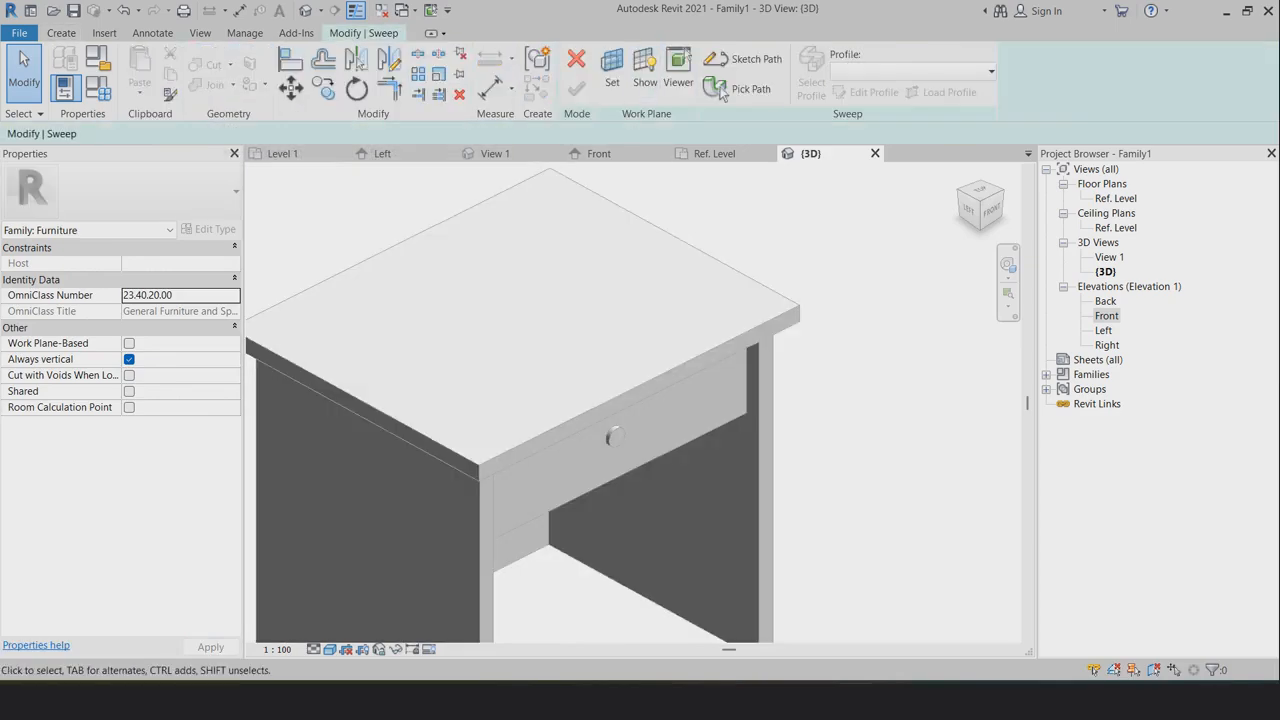
pyautogui.click(735, 89)
pyautogui.scroll(3, 612, 437)
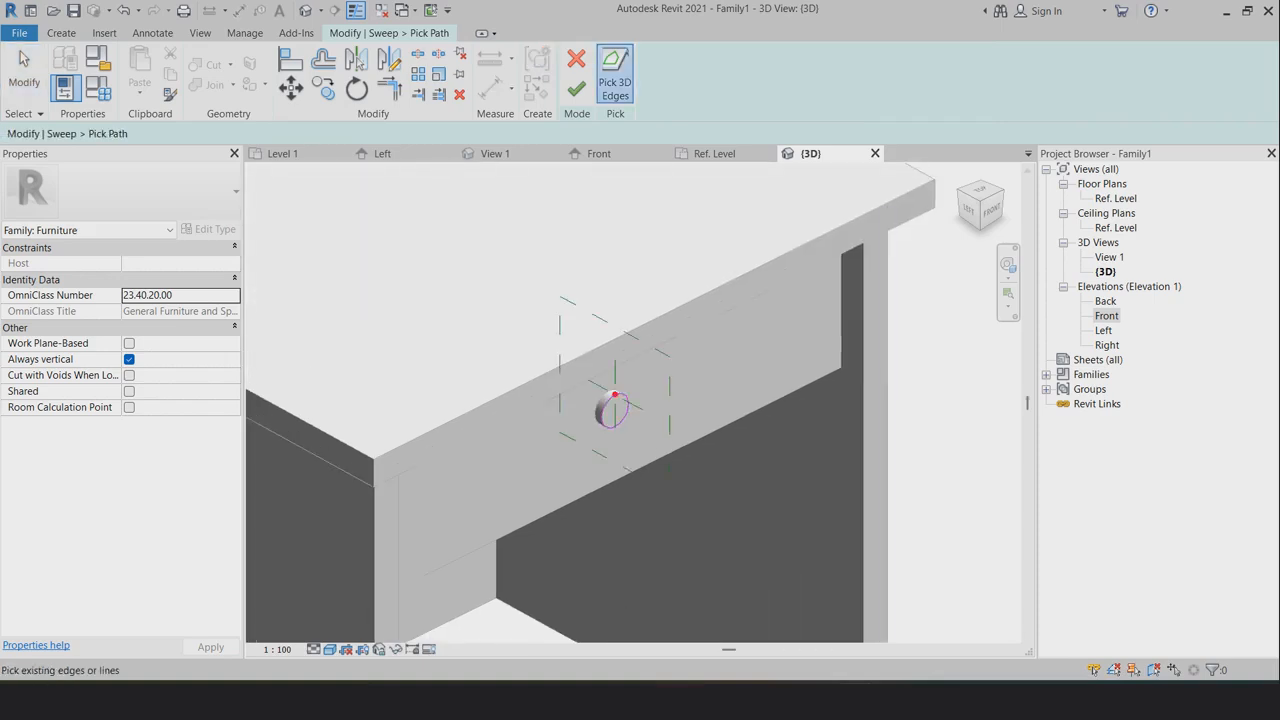
pyautogui.doubleClick(1103, 330)
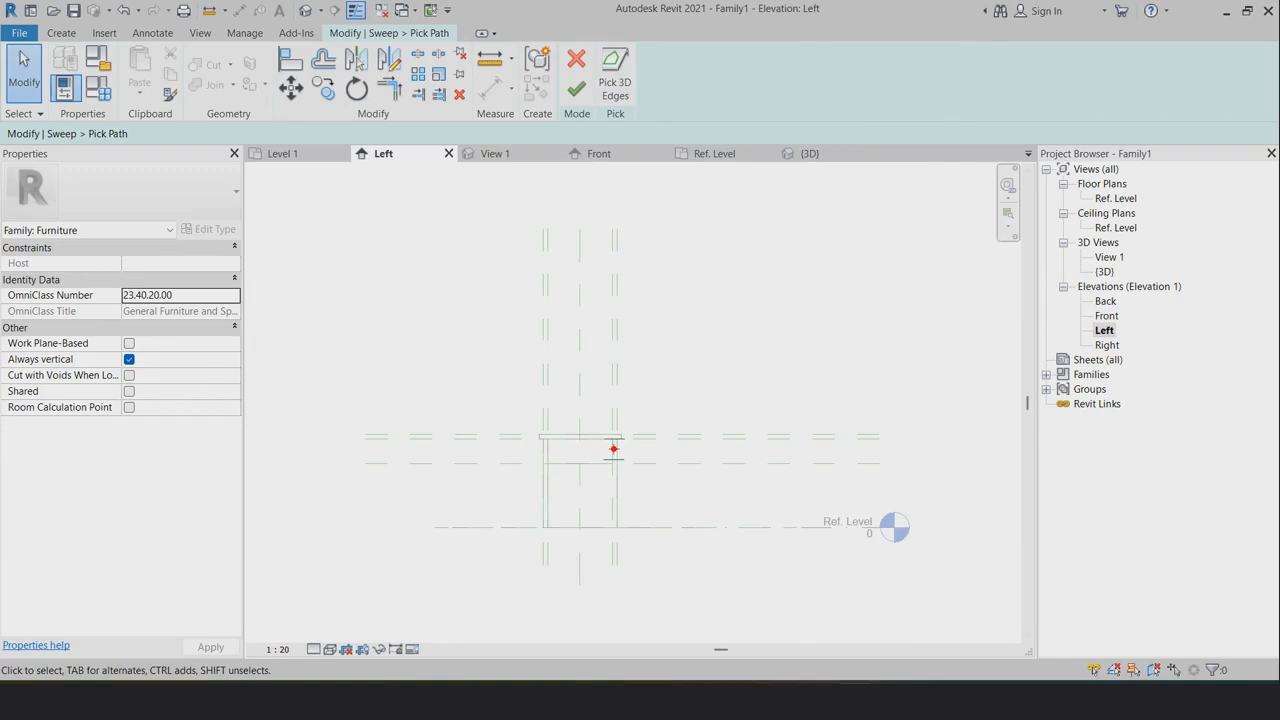
pyautogui.click(576, 89)
# Sketch a right-triangle sweep profile about 6.6 high with a sloped side of about 19.4 from the drawer front, and finish the sweep
pyautogui.scroll(9, 622, 449)
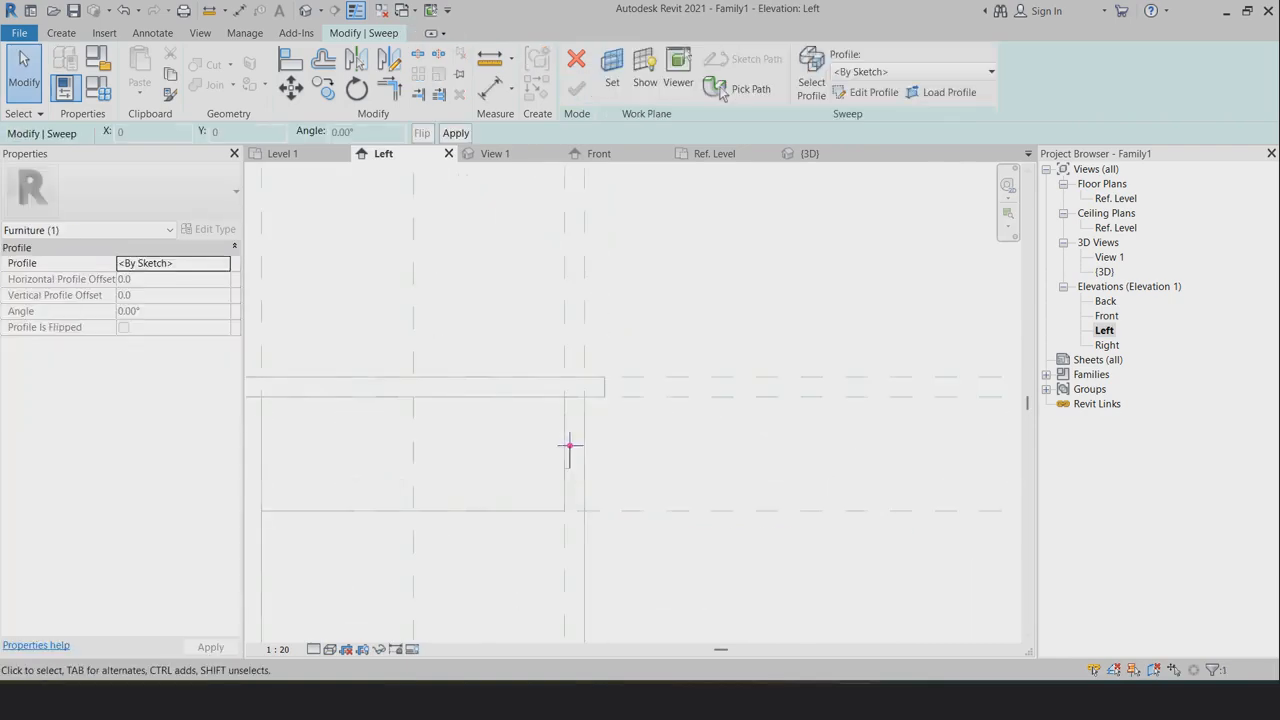
pyautogui.scroll(2, 537, 432)
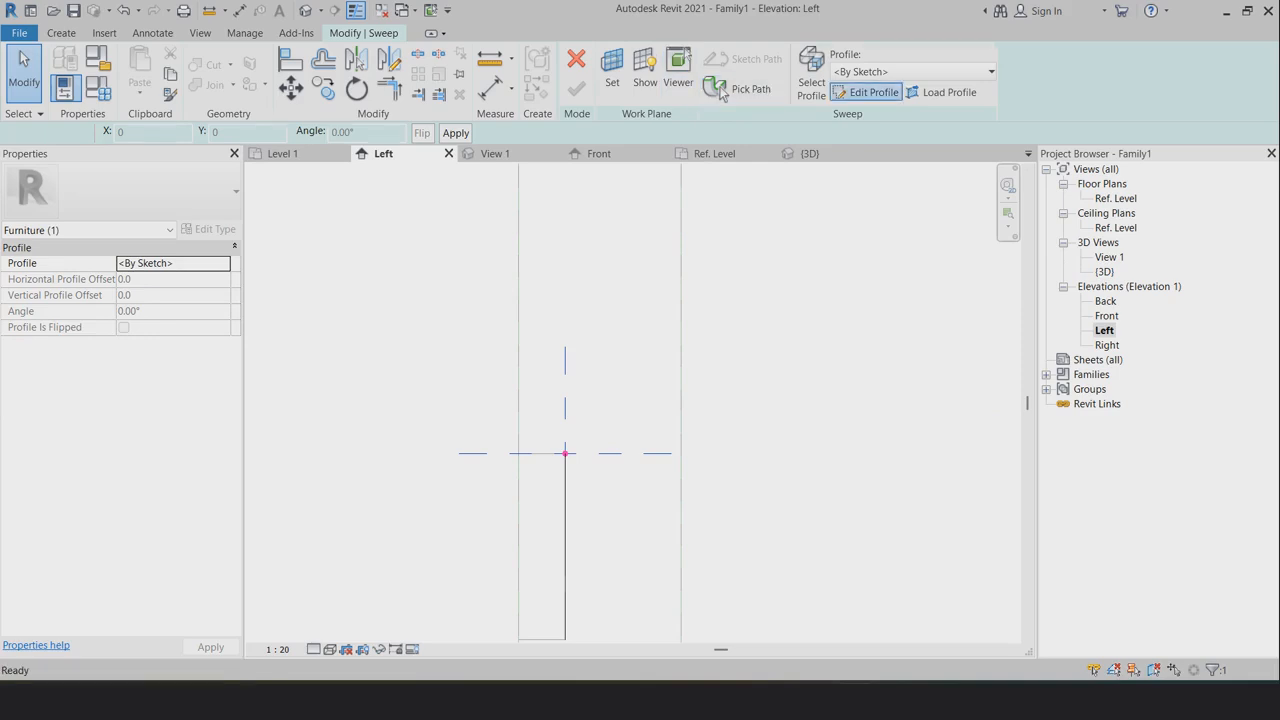
pyautogui.click(866, 92)
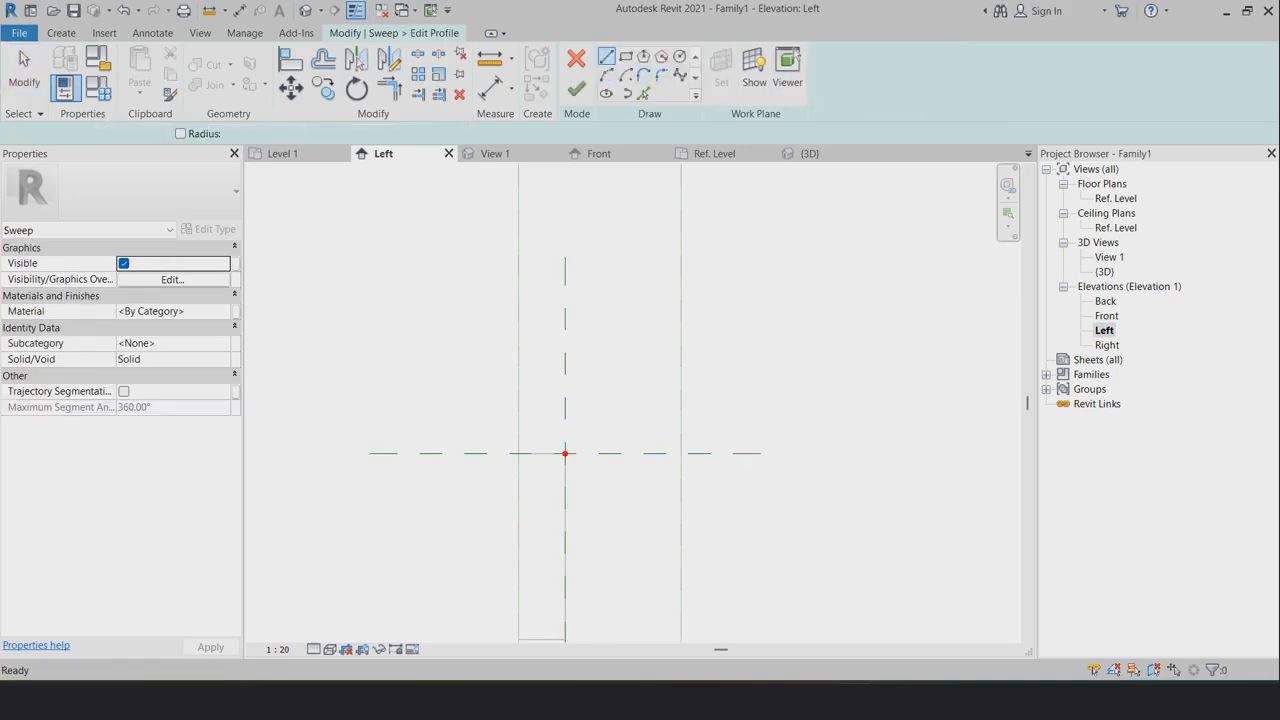
pyautogui.click(565, 453)
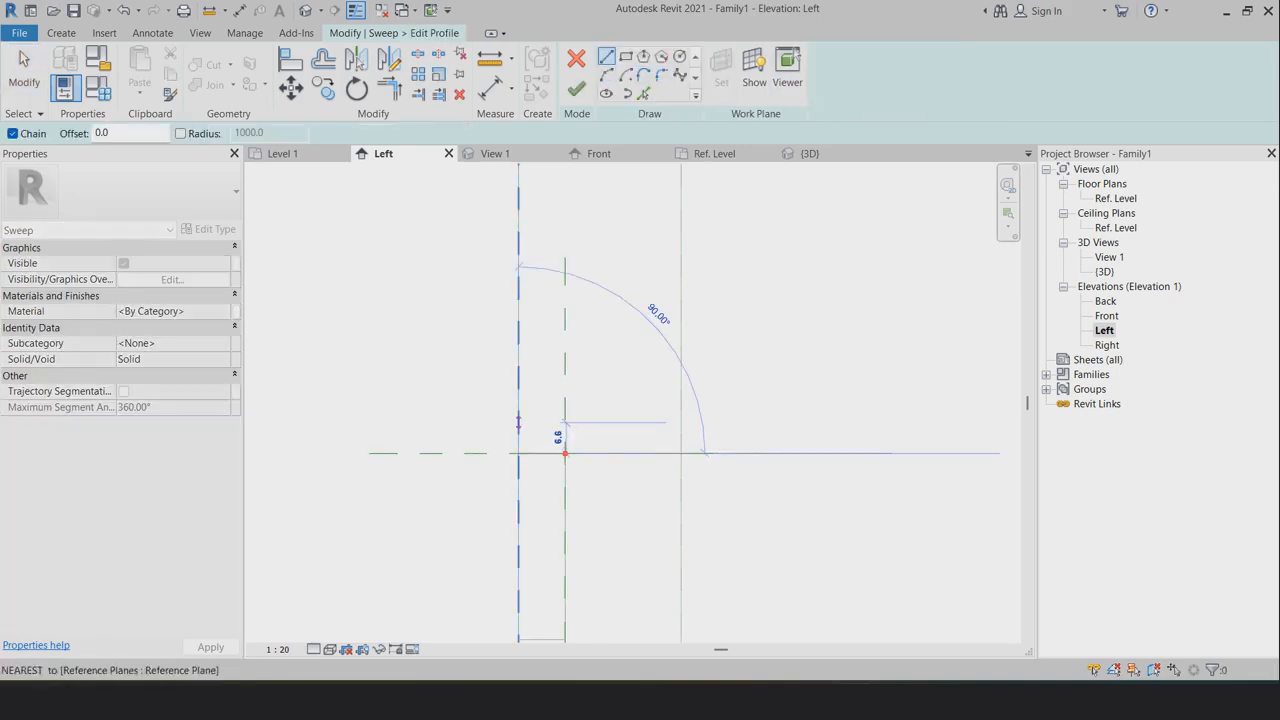
pyautogui.click(518, 422)
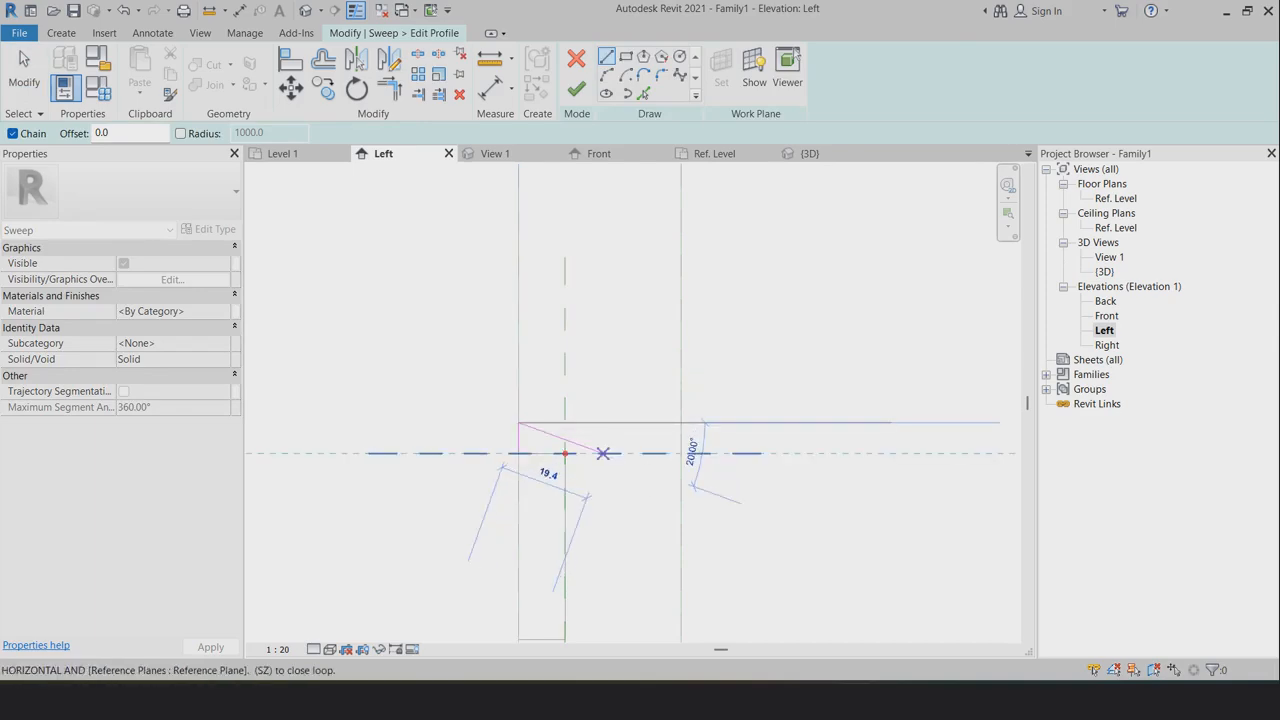
pyautogui.click(603, 453)
pyautogui.click(518, 453)
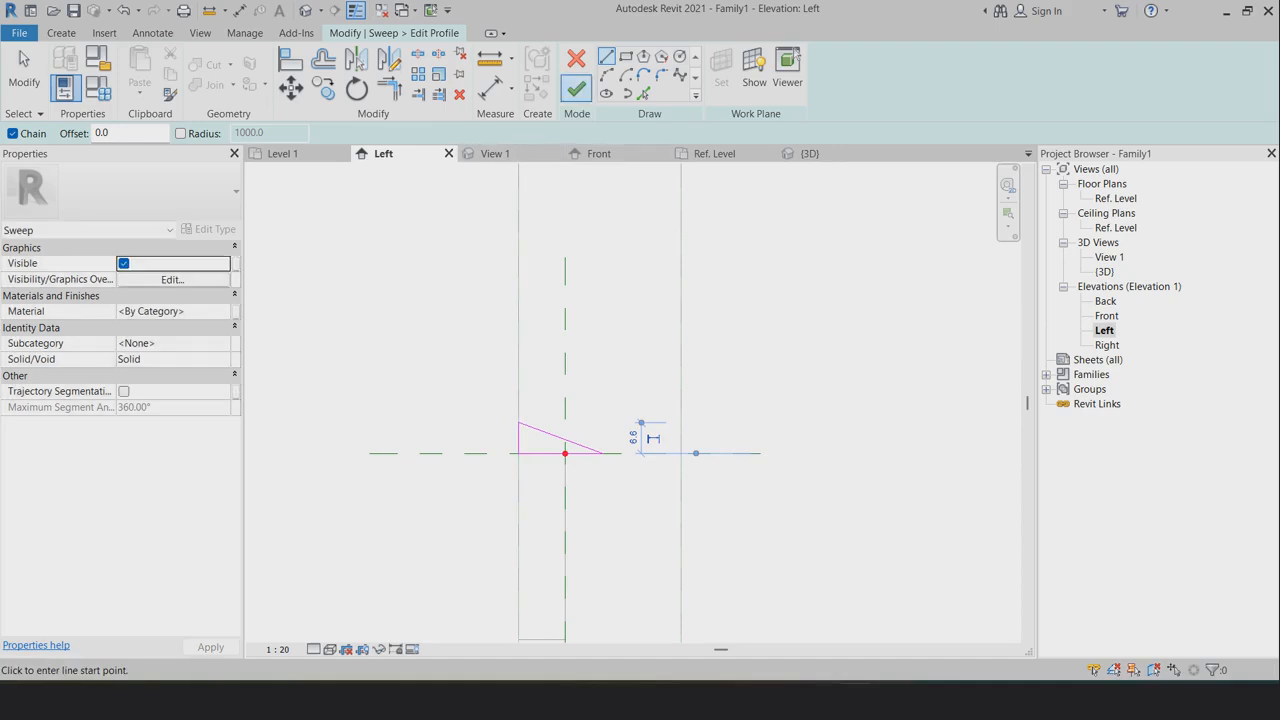
pyautogui.click(576, 88)
pyautogui.click(576, 88)
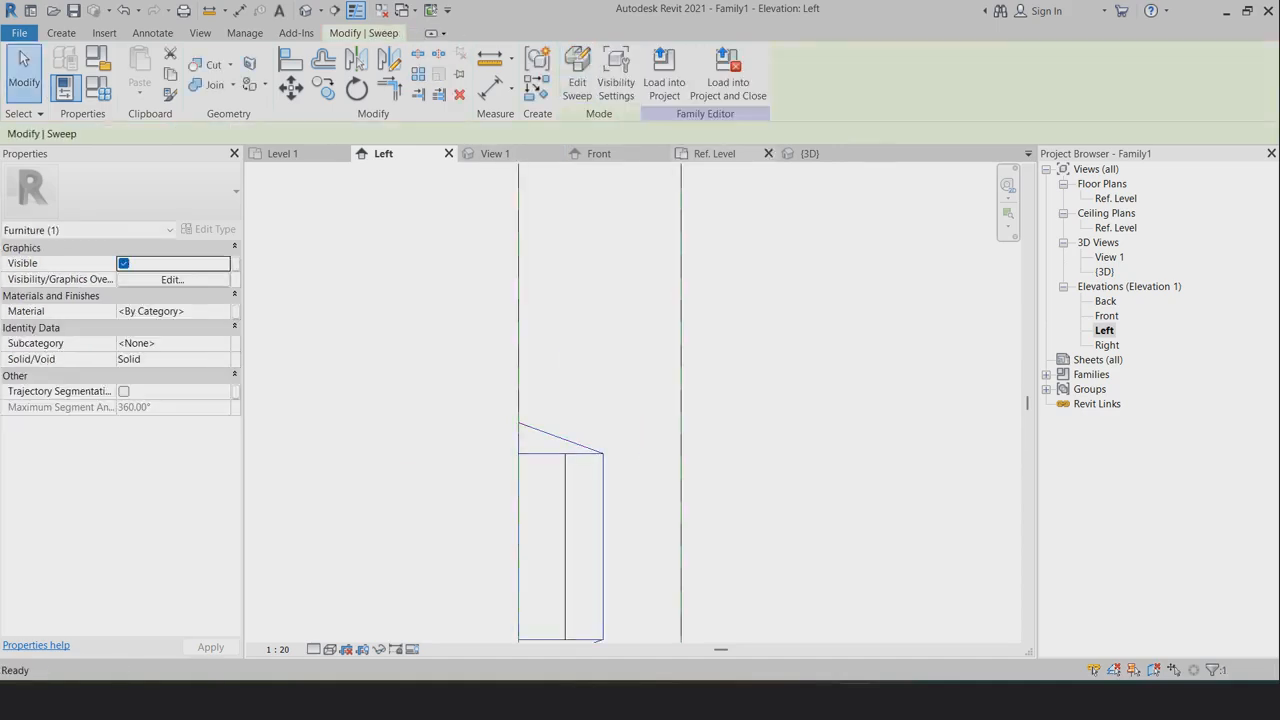
# Examine the swept rim around the drawer knob in the 3D view
pyautogui.click(810, 154)
pyautogui.press('Escape')
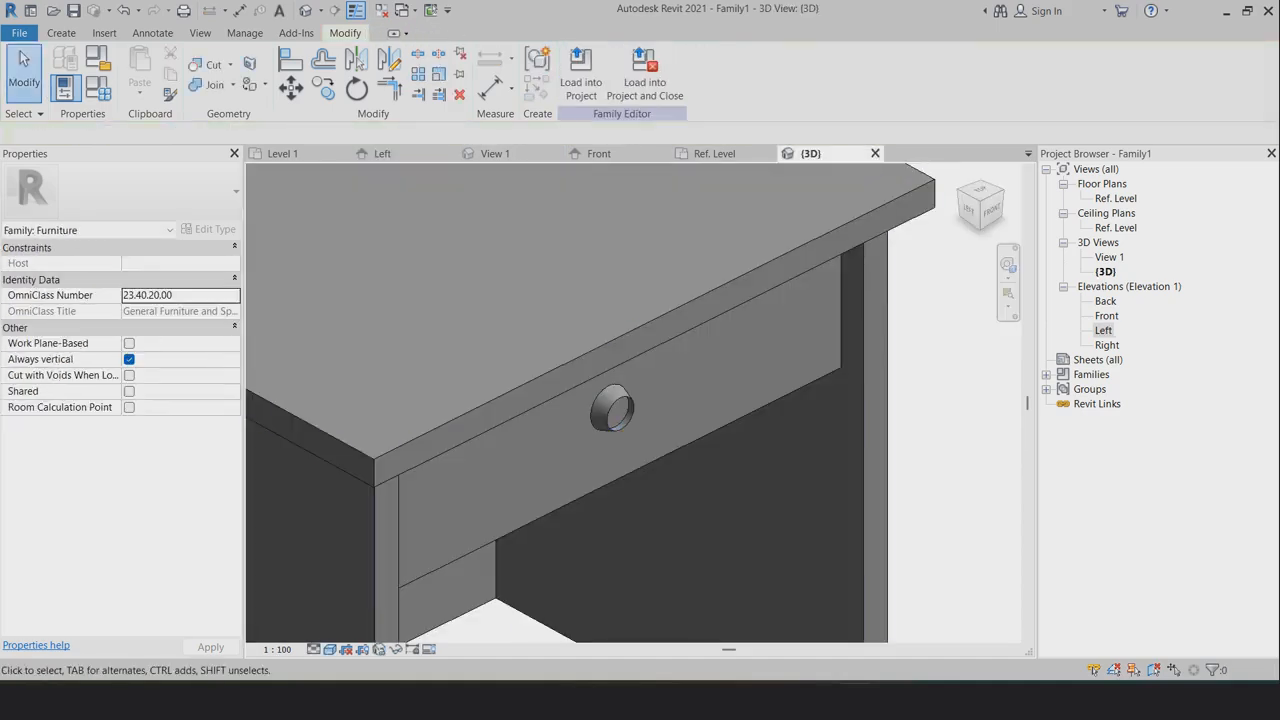
pyautogui.scroll(4, 608, 402)
pyautogui.scroll(-5, 608, 402)
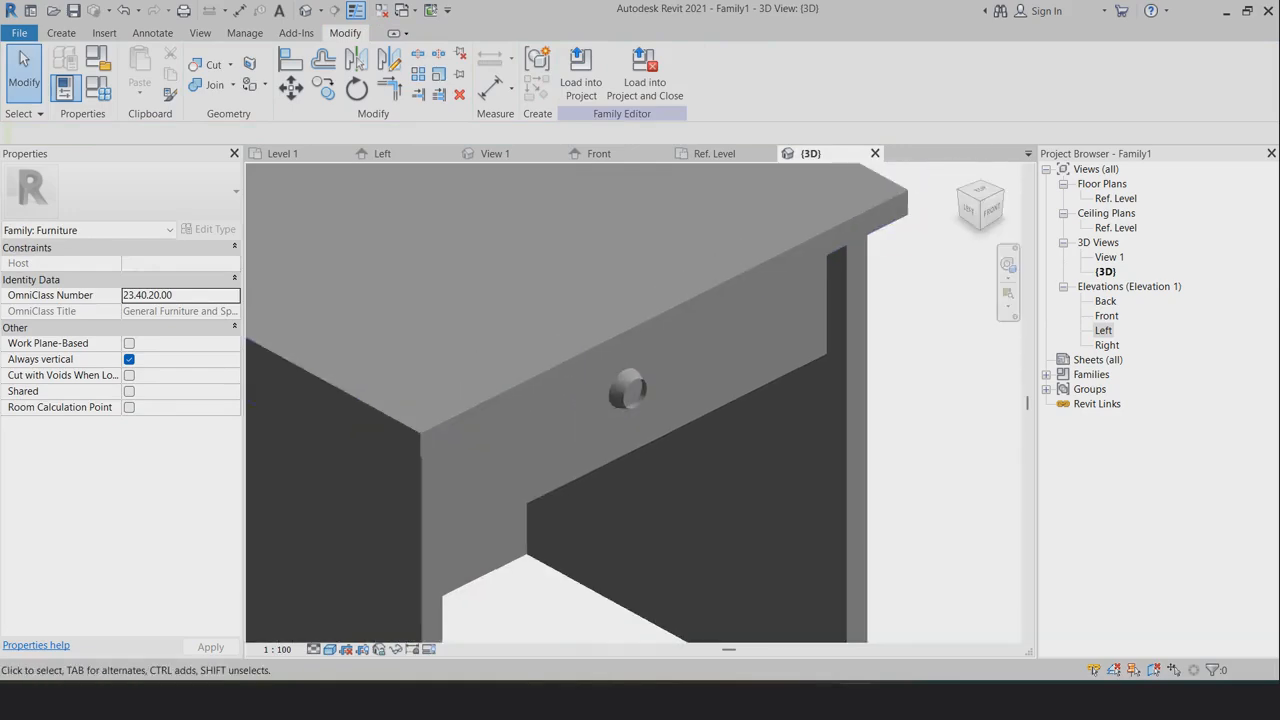
pyautogui.moveTo(608, 402)
pyautogui.keyDown('shift'); pyautogui.mouseDown(button='middle')
pyautogui.moveTo(500, 400)
pyautogui.moveTo(415, 350)
pyautogui.moveTo(492, 325)
pyautogui.moveTo(606, 386)
pyautogui.mouseUp(button='middle'); pyautogui.keyUp('shift')
pyautogui.scroll(5, 608, 400)
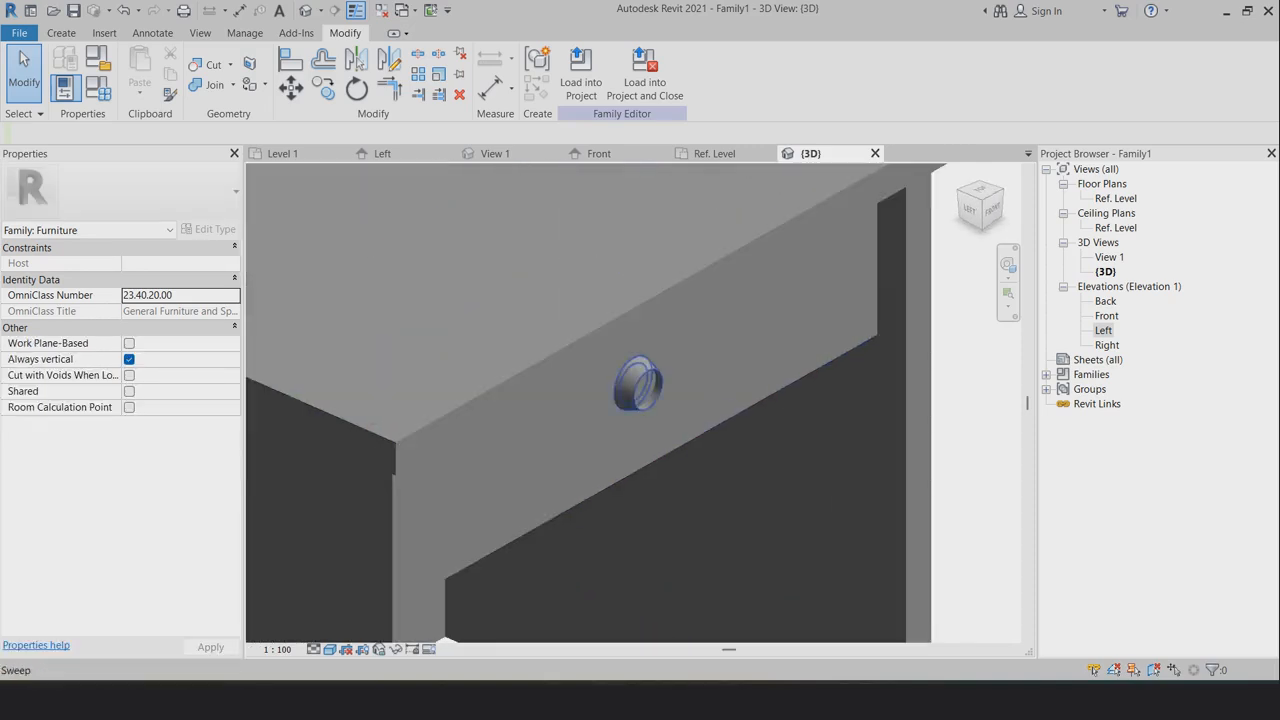
# Edit the knob sweep's profile in the Left elevation, moving the sloped line's lower end to the profile plane's intersection point
pyautogui.click(620, 395)
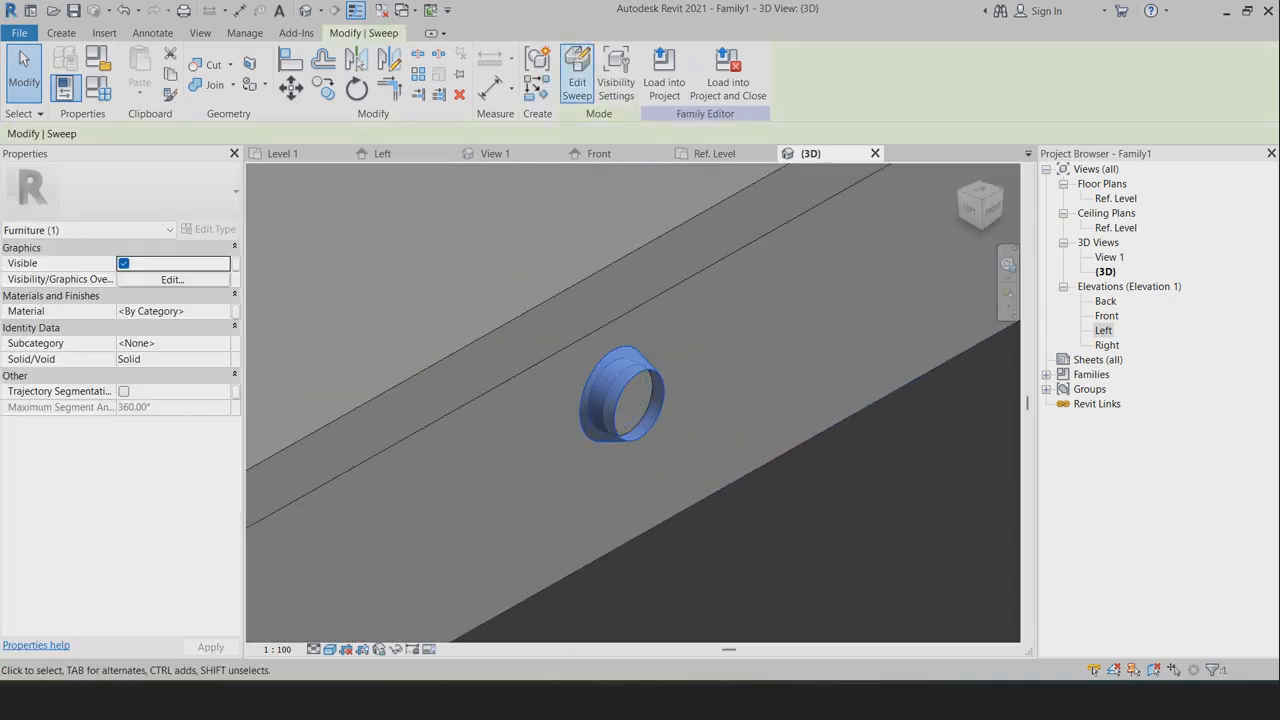
pyautogui.click(577, 75)
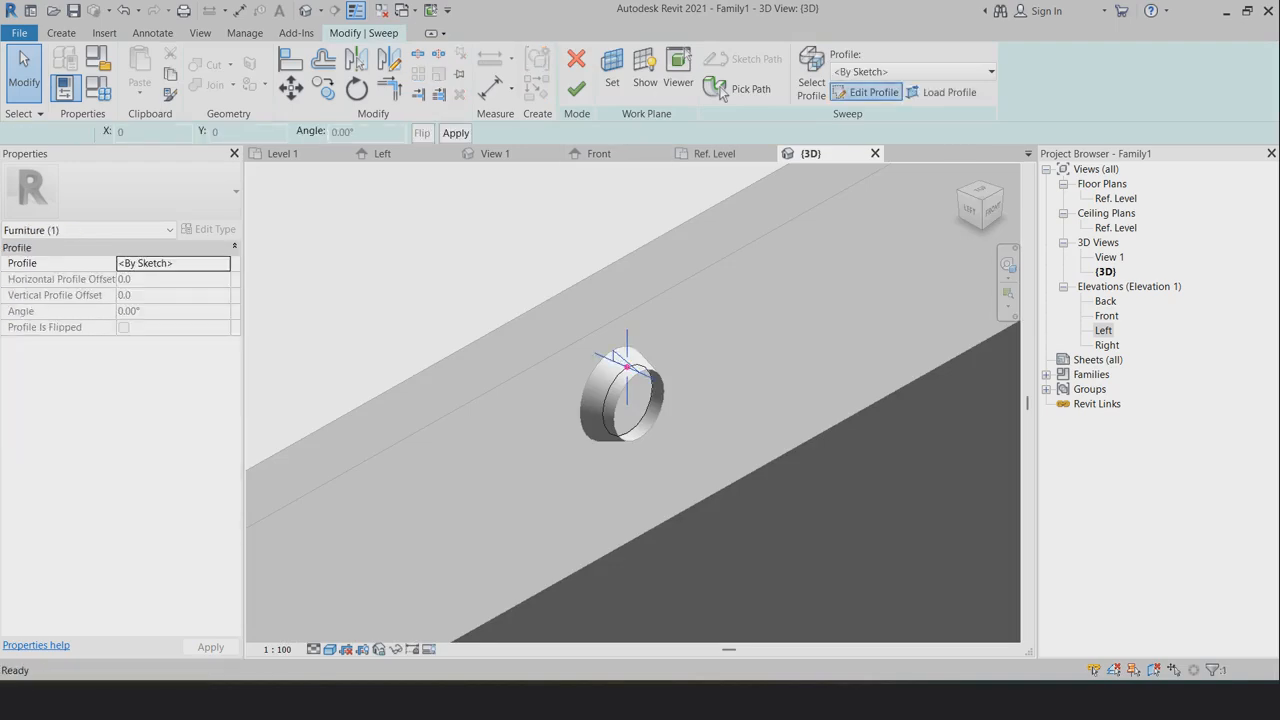
pyautogui.click(873, 92)
pyautogui.doubleClick(1103, 330)
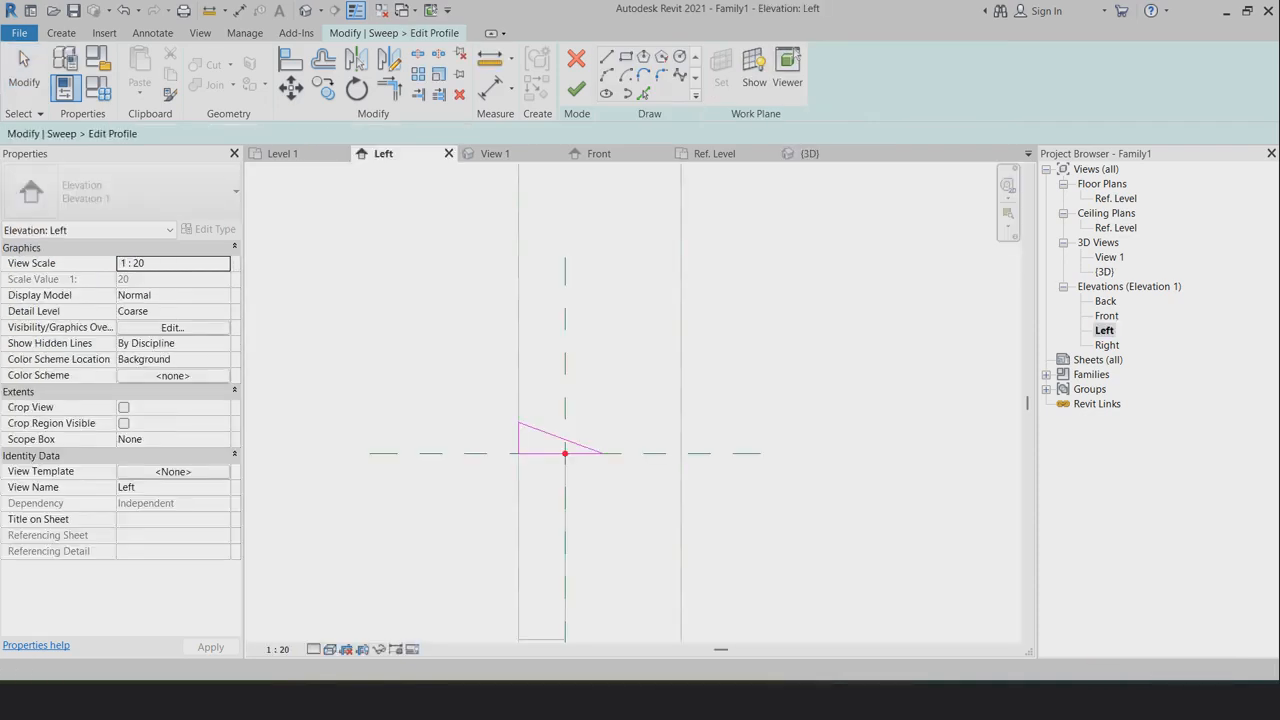
pyautogui.scroll(4, 528, 436)
pyautogui.click(568, 424)
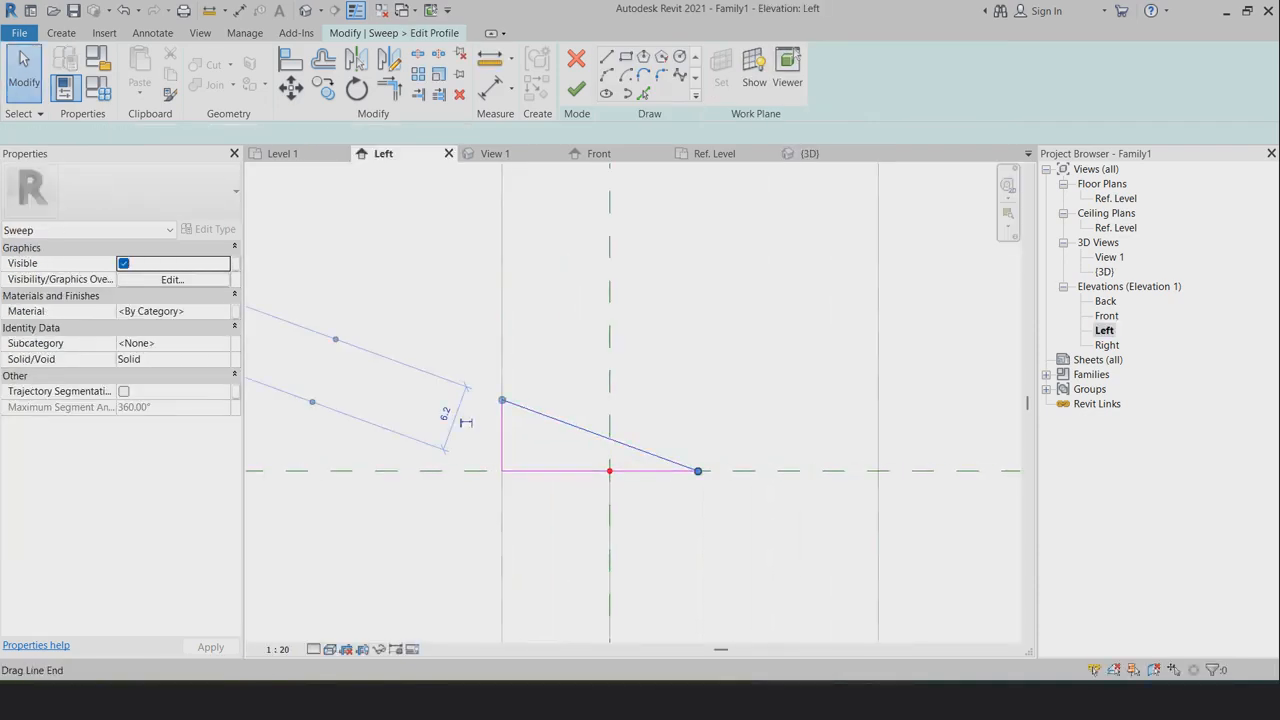
pyautogui.moveTo(698, 471); pyautogui.dragTo(610, 471)
pyautogui.press('Escape')
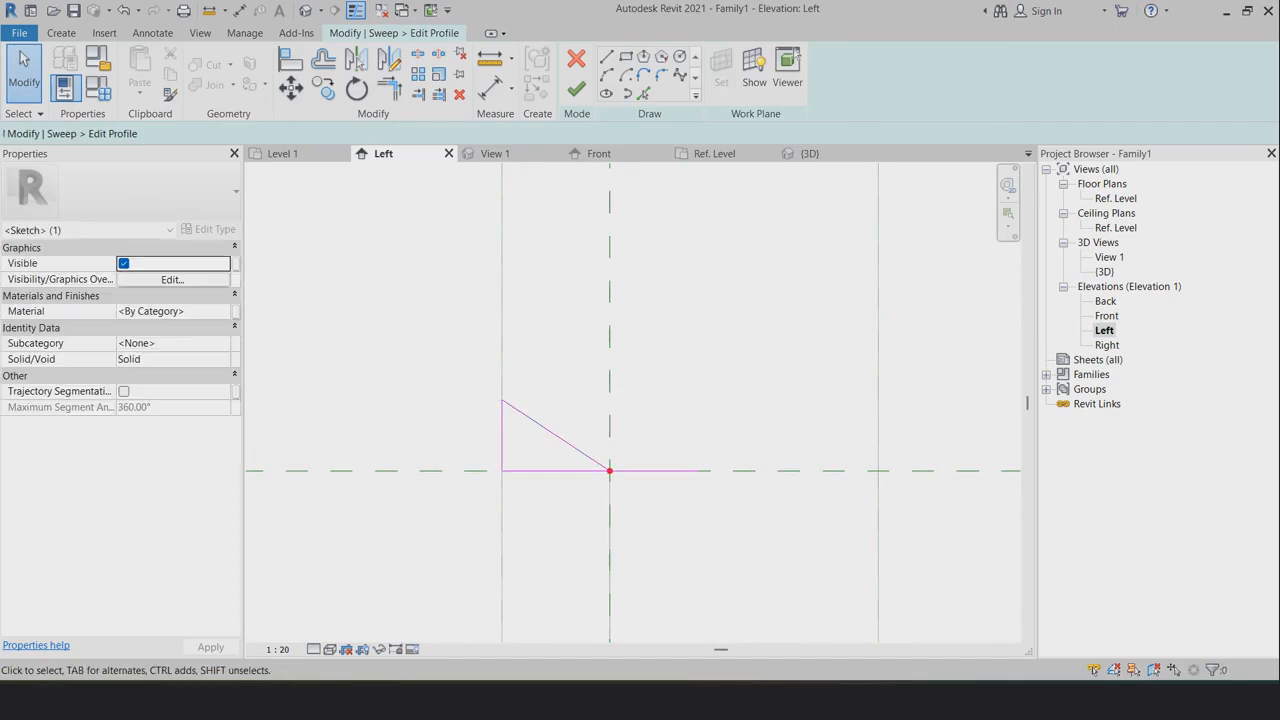
# Draw a connected vertical and horizontal line inside the triangular profile, both ending on the sloped side to form a step
pyautogui.click(607, 57)
pyautogui.scroll(2, 567, 434)
pyautogui.click(509, 408)
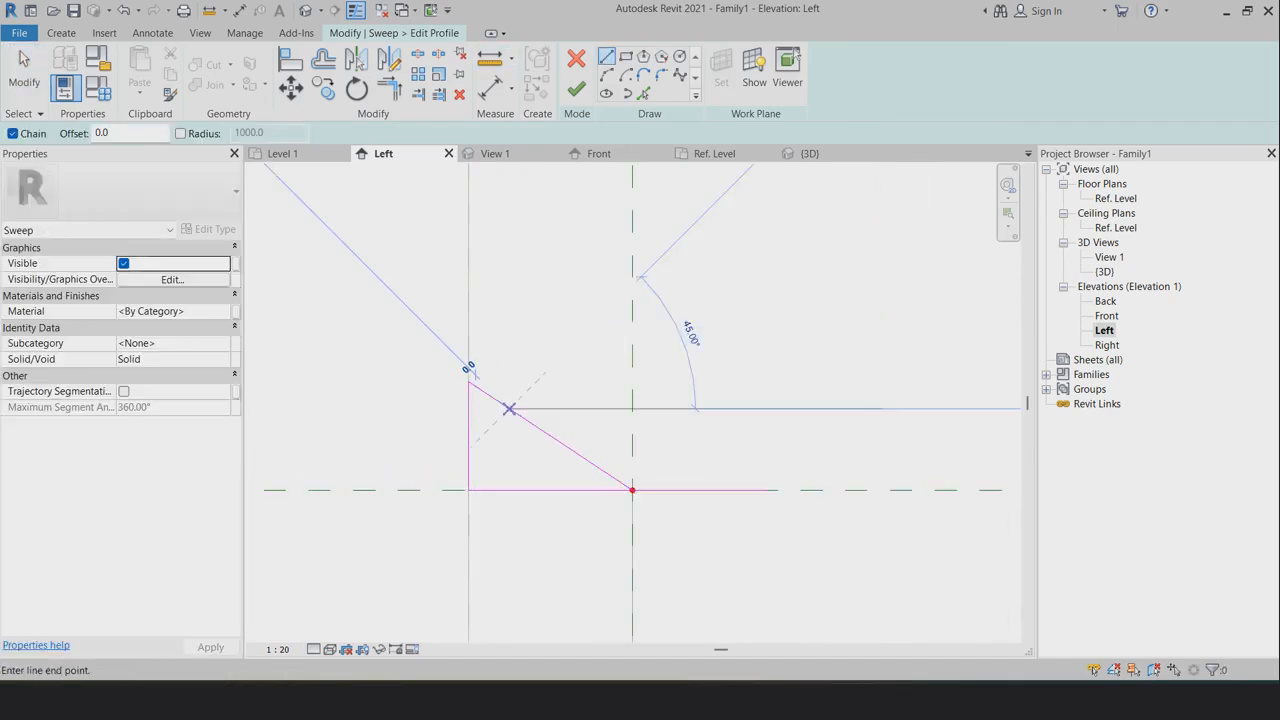
pyautogui.click(509, 466)
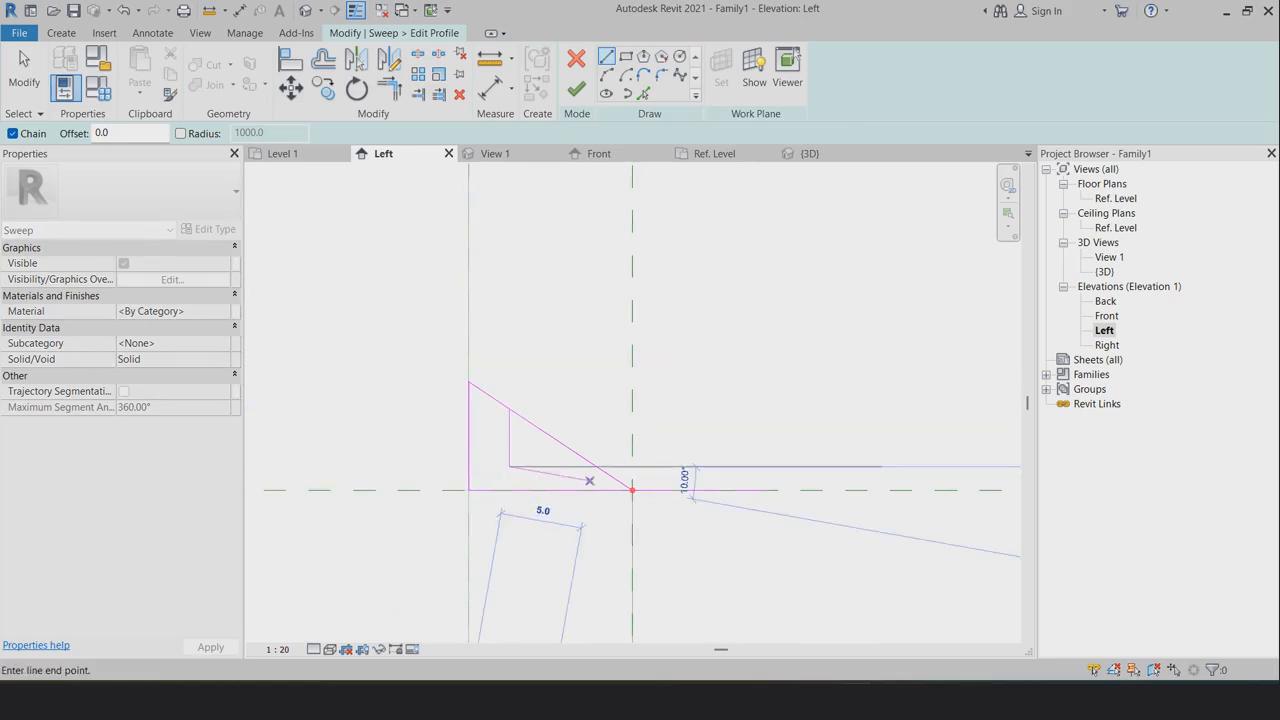
pyautogui.click(596, 466)
pyautogui.press('Escape')
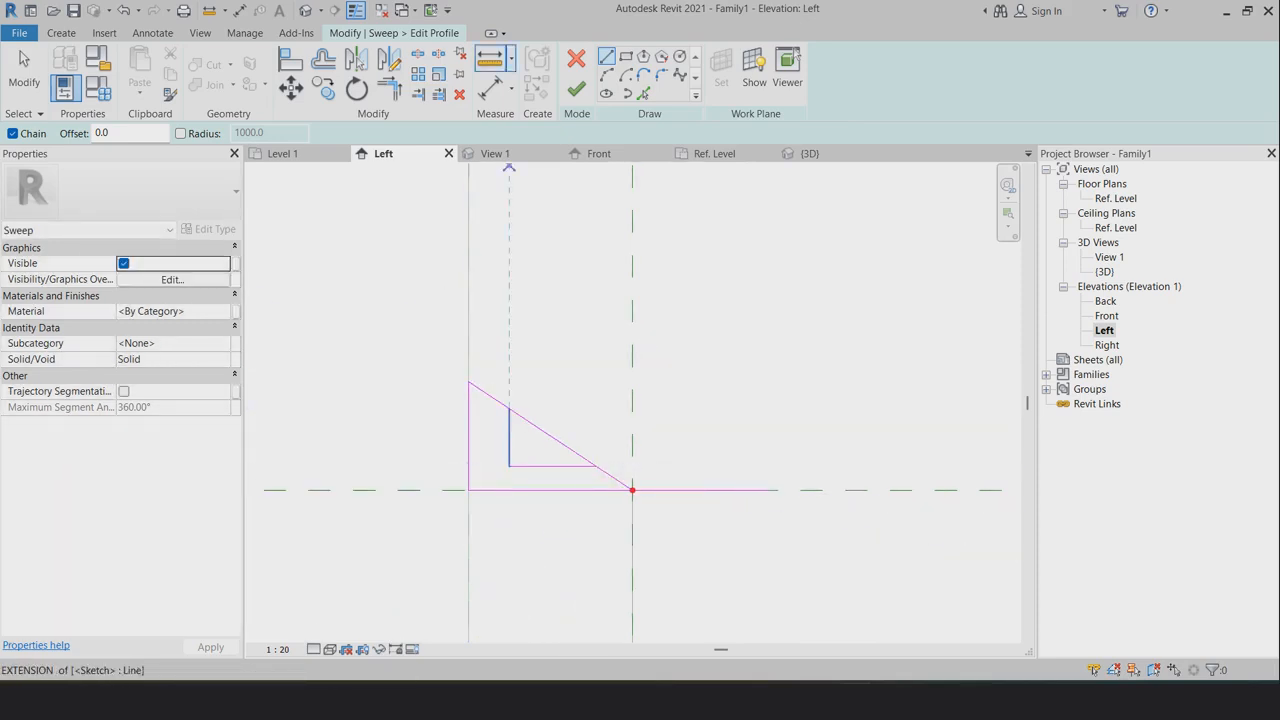
# Split the profile's sloped side inside the step and trim the leftover segments to leave a stepped outline
pyautogui.press('s')
pyautogui.press('l')
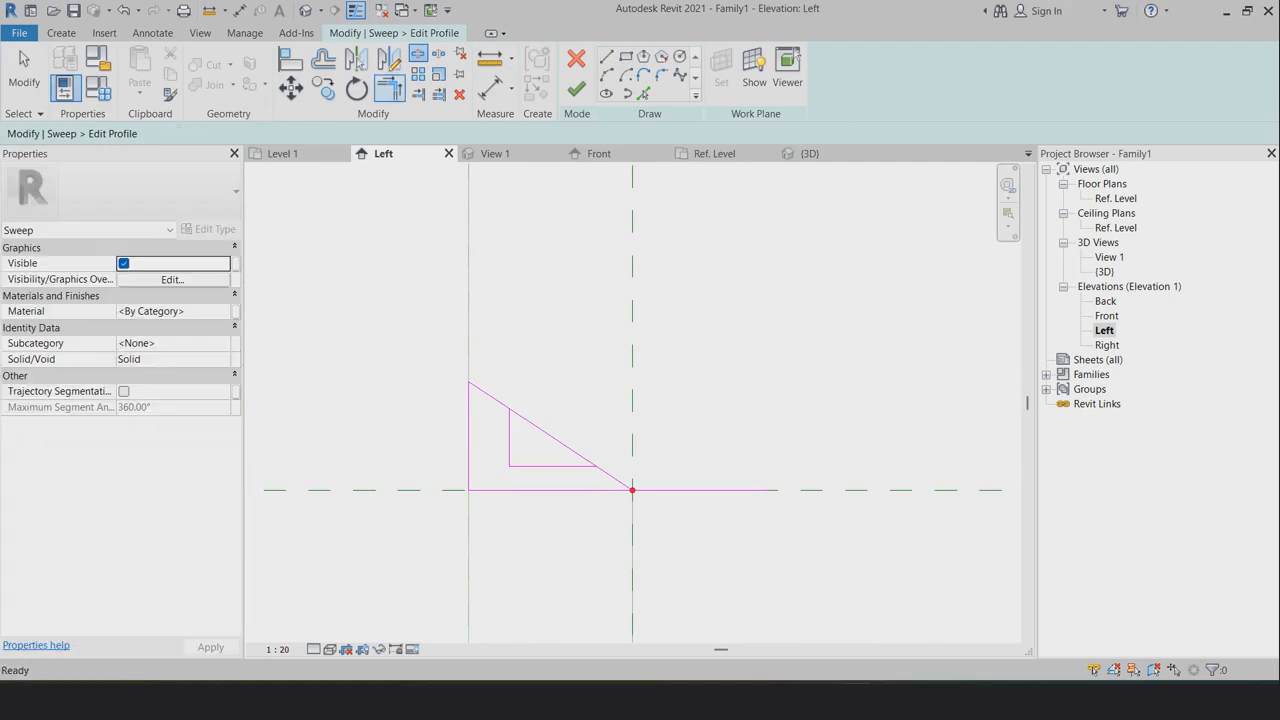
pyautogui.press('t')
pyautogui.press('r')
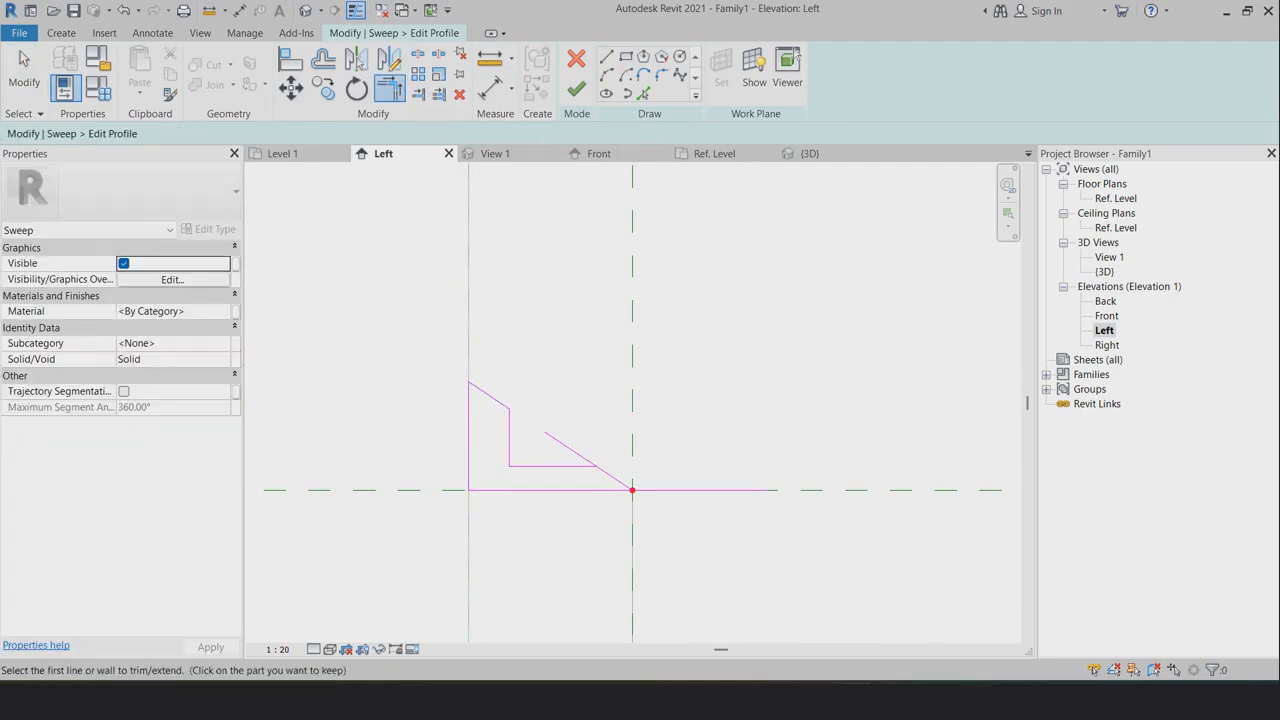
pyautogui.click(568, 466)
pyautogui.press('Escape')
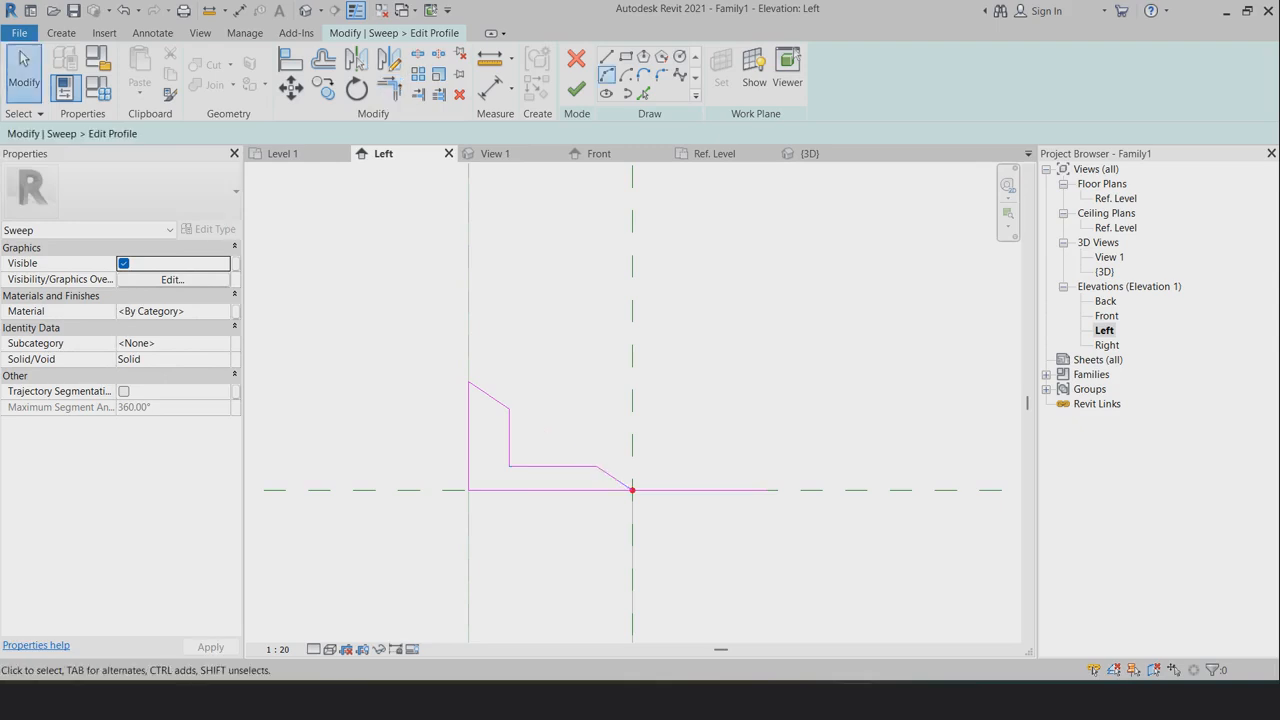
# Shorten the profile's base line to end at the profile plane's intersection point, and finish the knob sweep
pyautogui.click(576, 89)
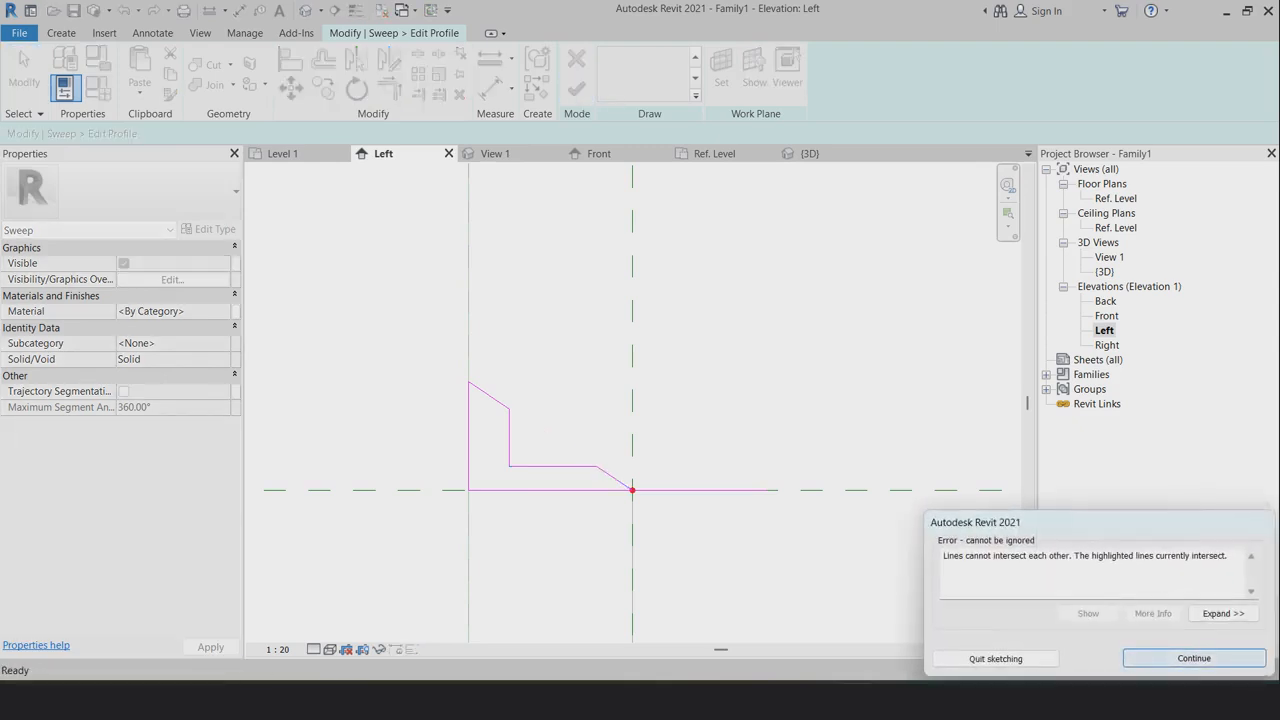
pyautogui.click(1194, 658)
pyautogui.click(764, 490)
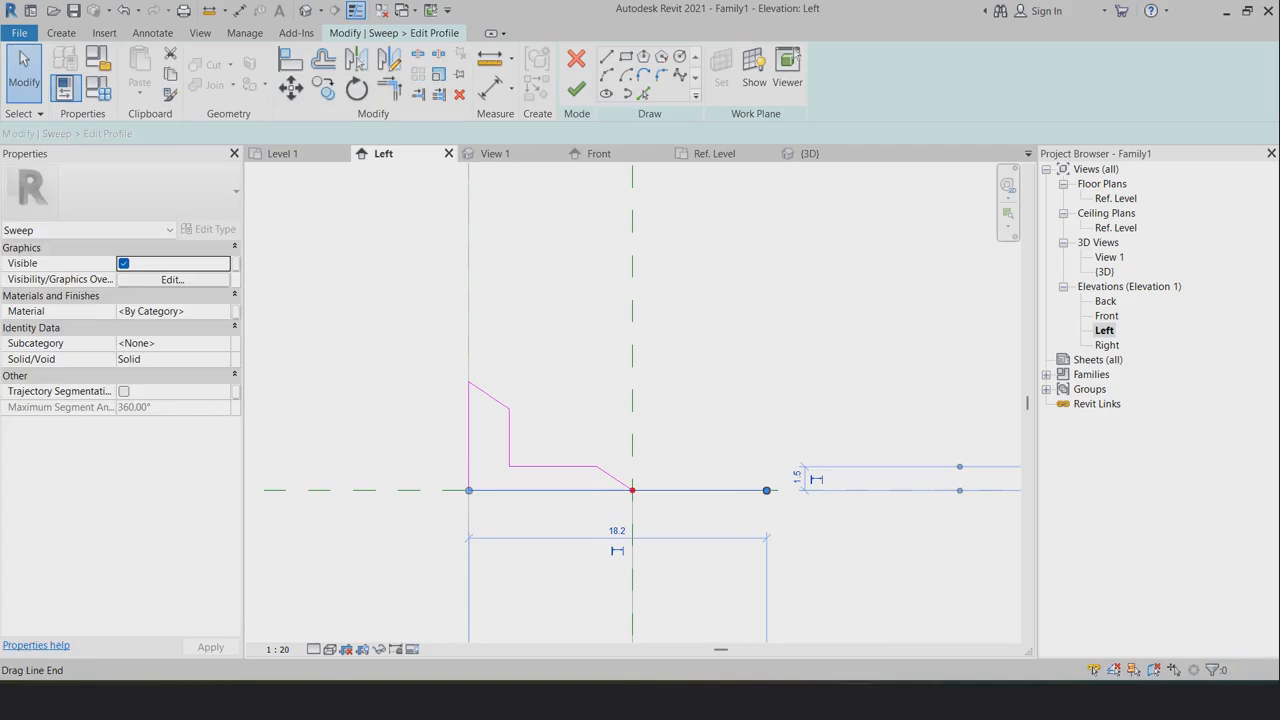
pyautogui.moveTo(766, 490); pyautogui.dragTo(632, 490)
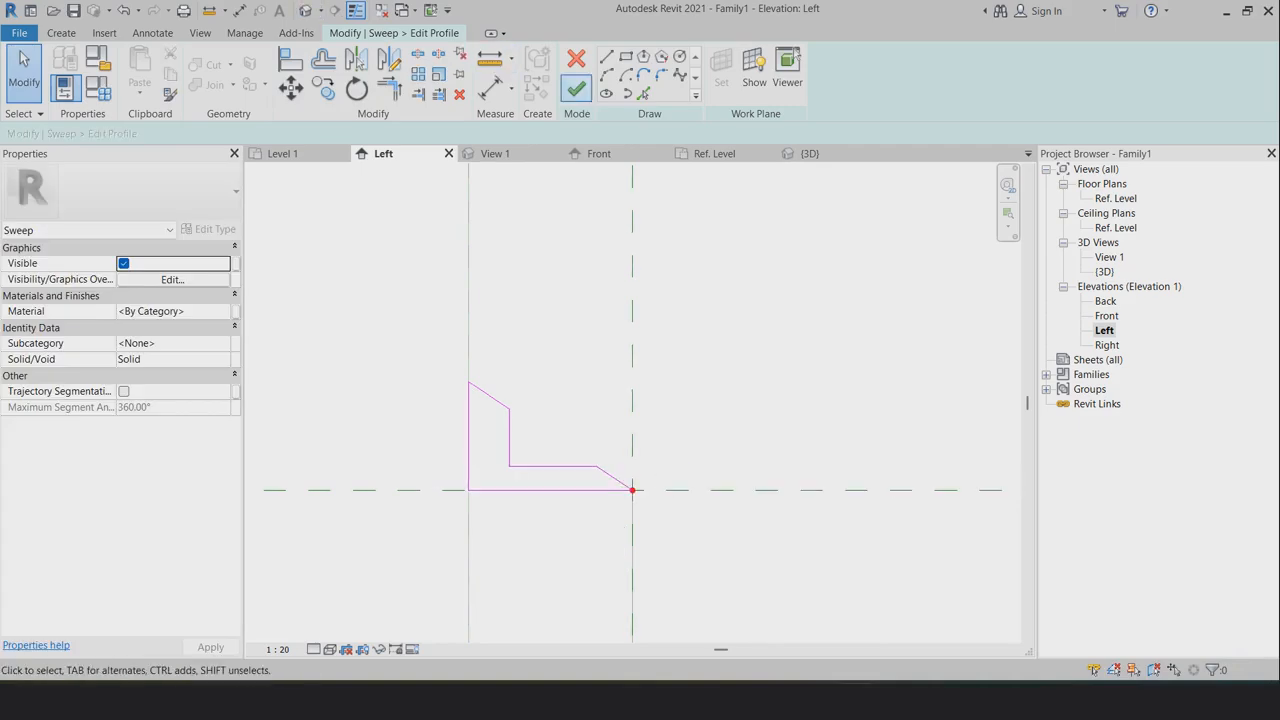
pyautogui.click(576, 89)
pyautogui.click(576, 89)
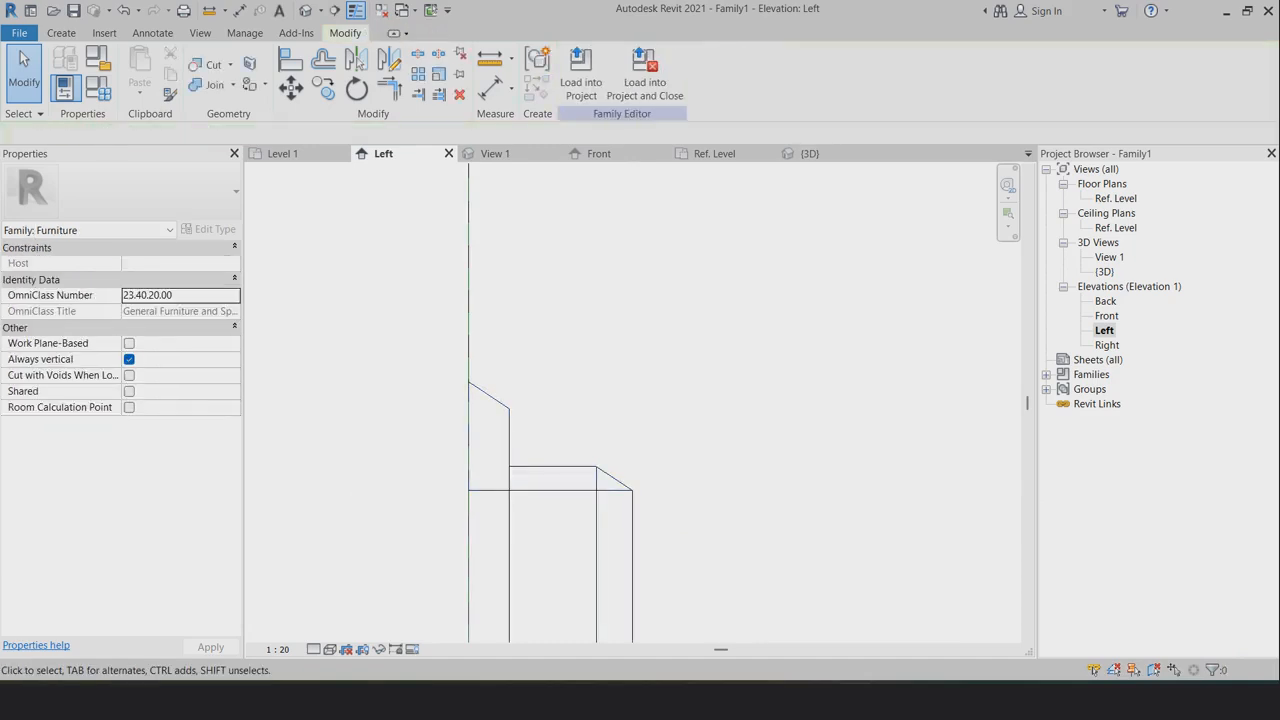
# Examine the stepped drawer knob and the whole table from several angles in the 3D view
pyautogui.click(812, 154)
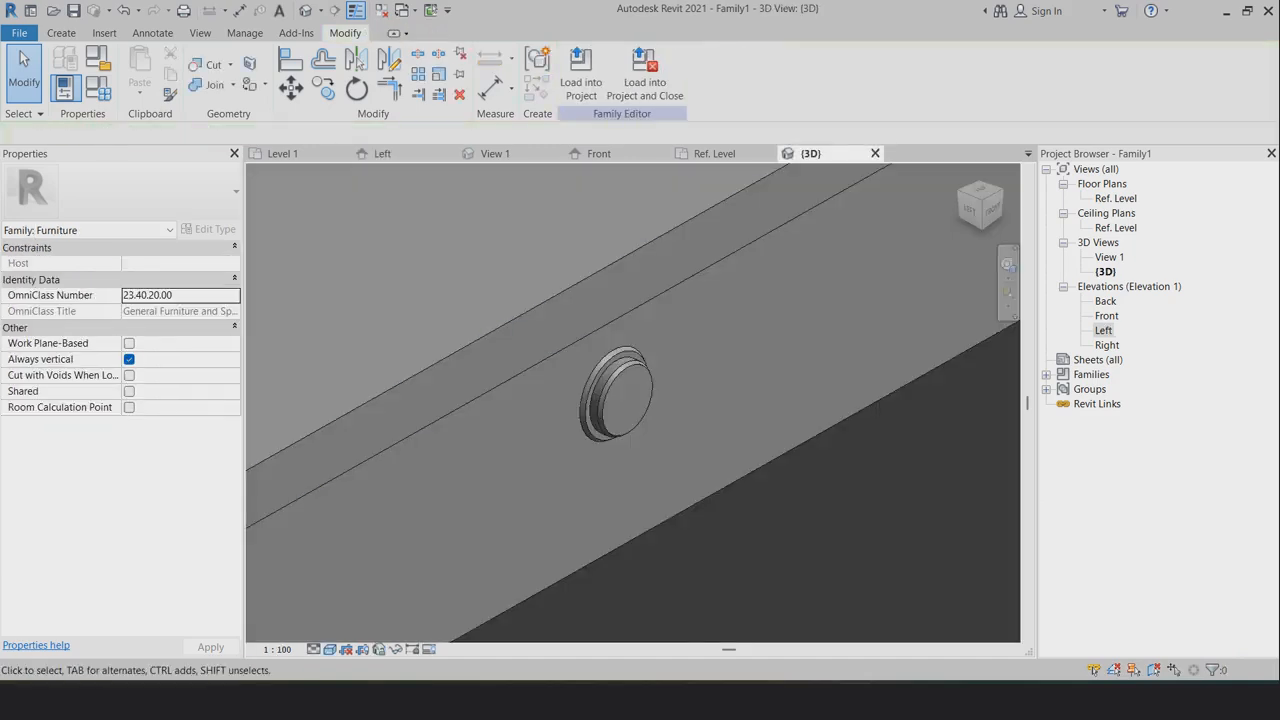
pyautogui.scroll(-5, 666, 345)
pyautogui.keyDown('shift'); pyautogui.moveTo(666, 345); pyautogui.dragTo(640, 362, button='middle'); pyautogui.keyUp('shift')
pyautogui.scroll(-2, 773, 295)
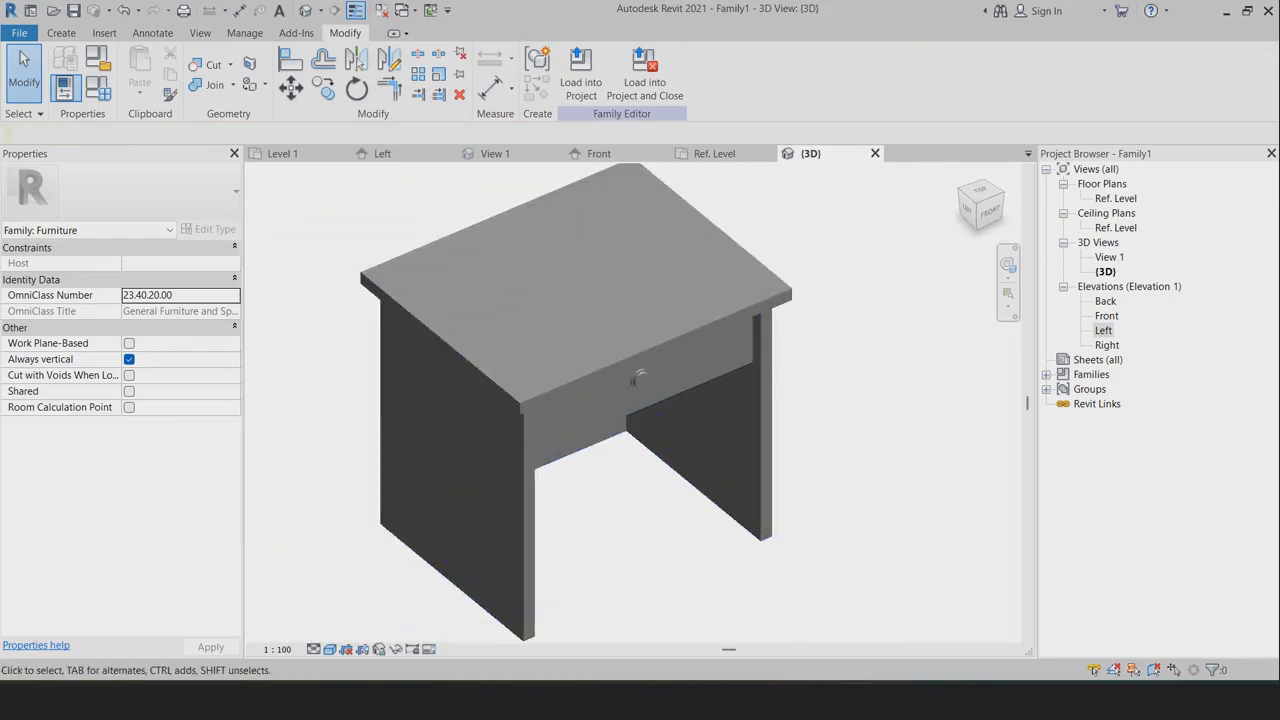
pyautogui.keyDown('shift'); pyautogui.moveTo(767, 300); pyautogui.dragTo(850, 228, button='middle'); pyautogui.keyUp('shift')
pyautogui.keyDown('shift'); pyautogui.moveTo(750, 218); pyautogui.dragTo(670, 284, button='middle'); pyautogui.keyUp('shift')
pyautogui.scroll(3, 670, 284)
pyautogui.scroll(-3, 638, 396)
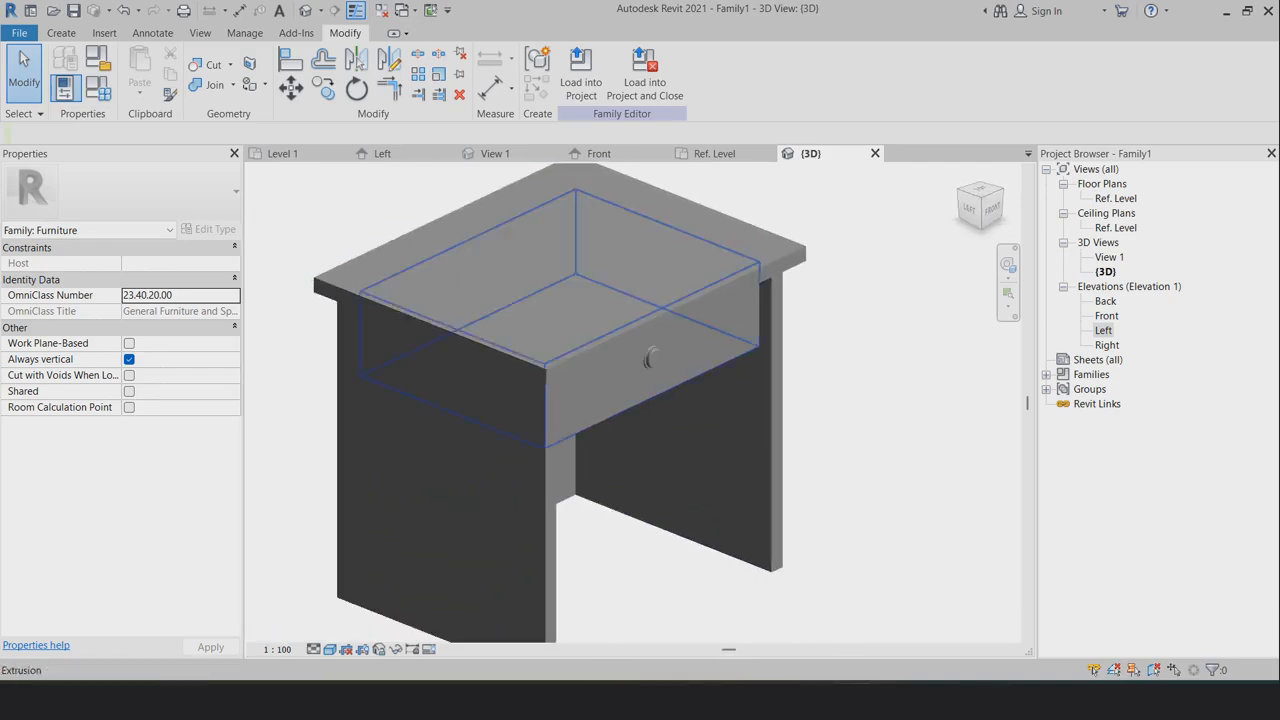
pyautogui.keyDown('shift'); pyautogui.moveTo(652, 360); pyautogui.dragTo(908, 378, button='middle'); pyautogui.keyUp('shift')
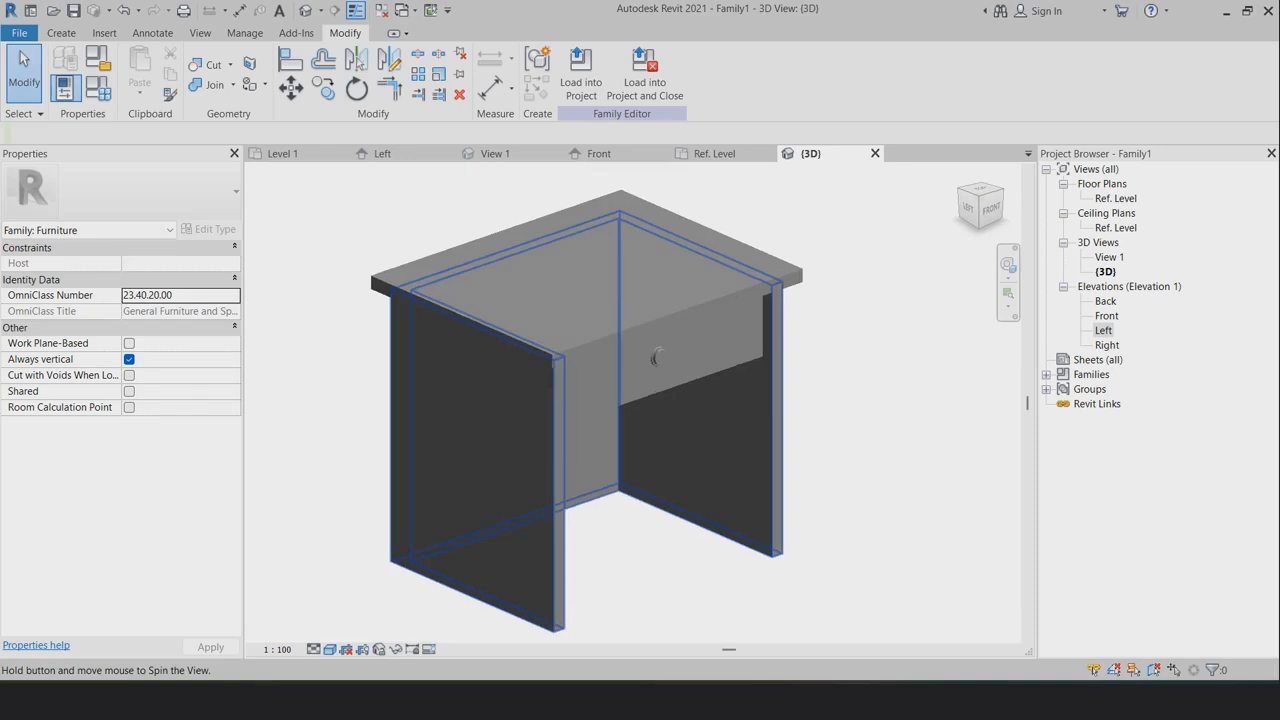
pyautogui.scroll(2, 760, 470)
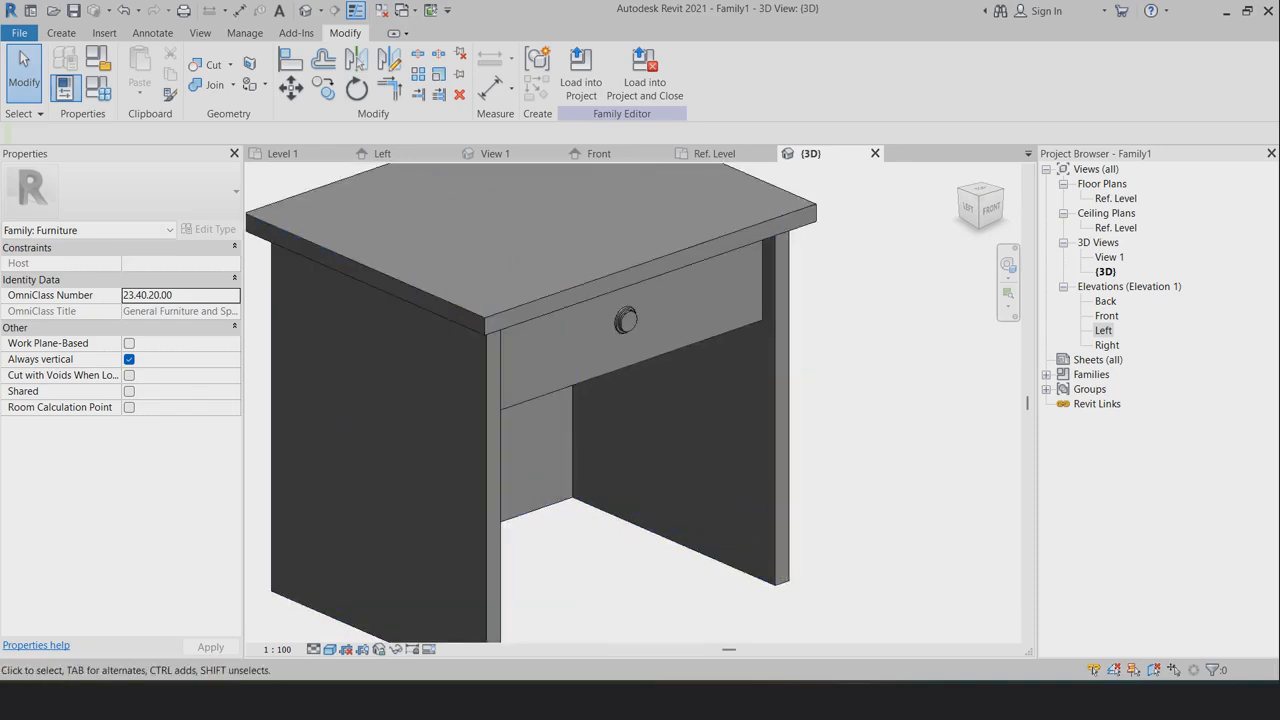
pyautogui.moveTo(760, 470)
pyautogui.keyDown('shift'); pyautogui.mouseDown(button='middle')
pyautogui.moveTo(635, 430)
pyautogui.moveTo(715, 425)
pyautogui.moveTo(770, 465)
pyautogui.mouseUp(button='middle'); pyautogui.keyUp('shift')
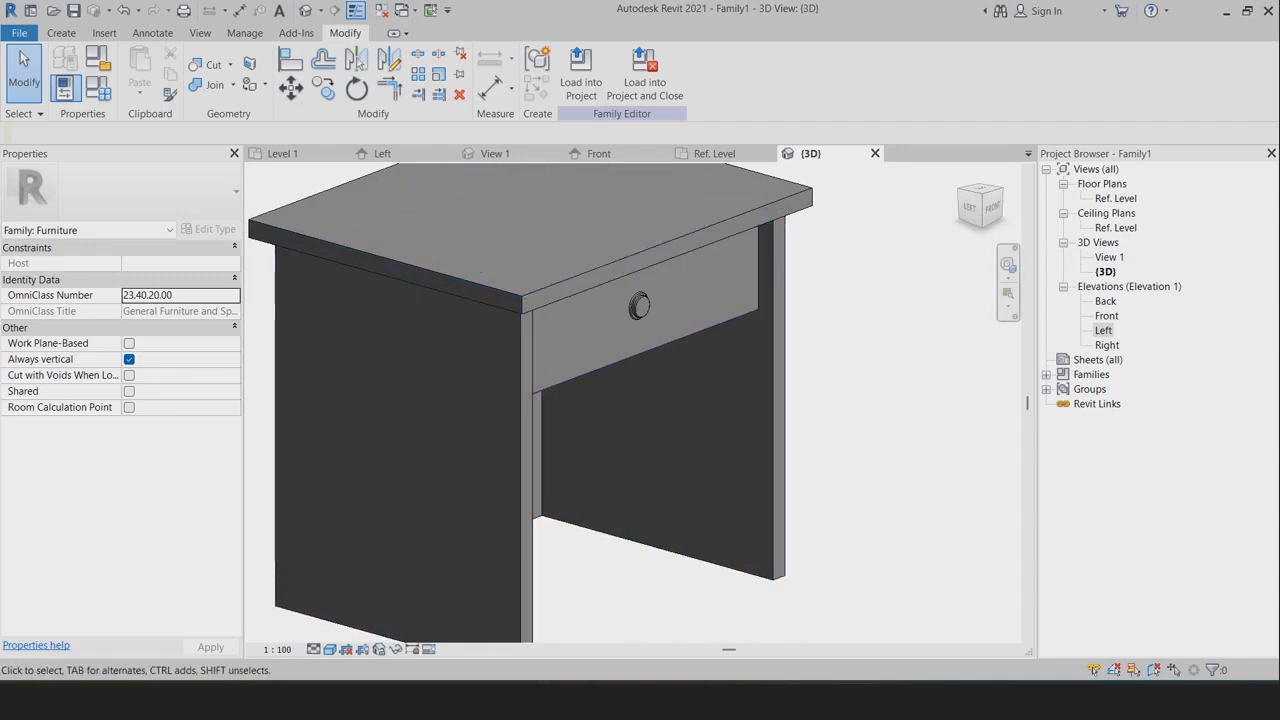
# In the Front elevation, draw a horizontal reference plane about 40 mm below the drawer's bottom plane
pyautogui.doubleClick(1106, 316)
pyautogui.scroll(-4, 550, 338)
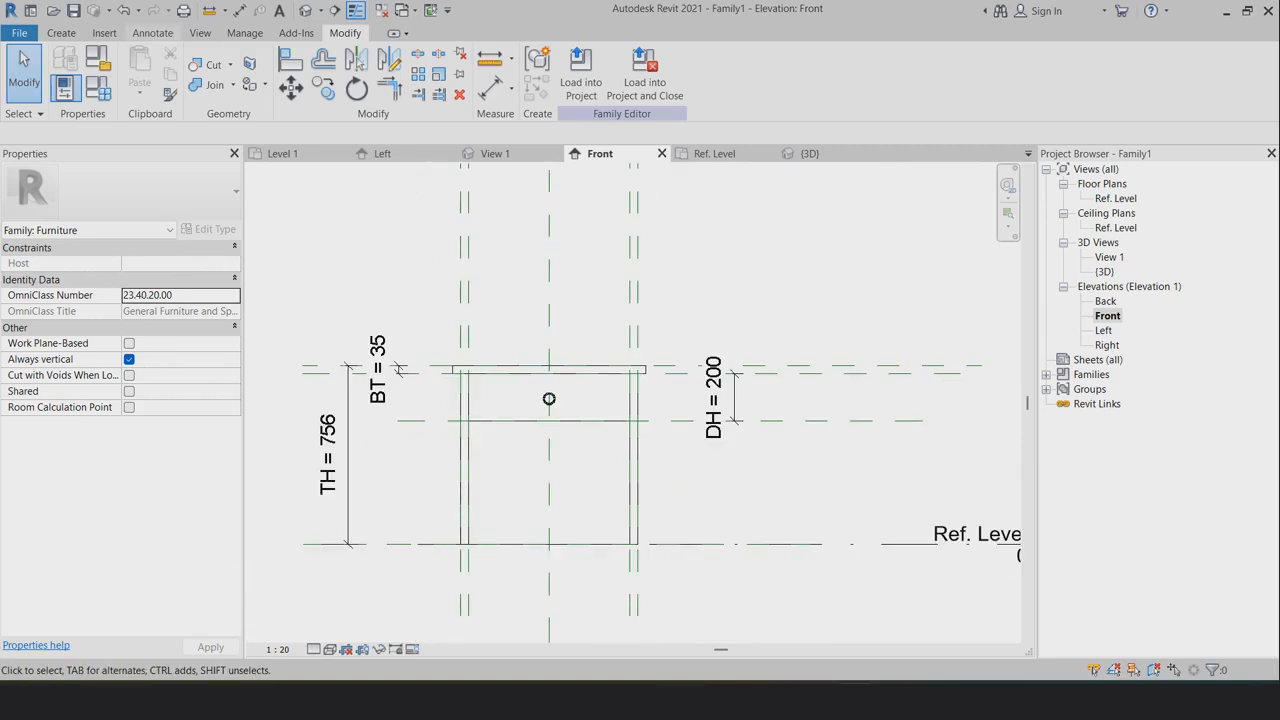
pyautogui.click(152, 33)
pyautogui.click(61, 33)
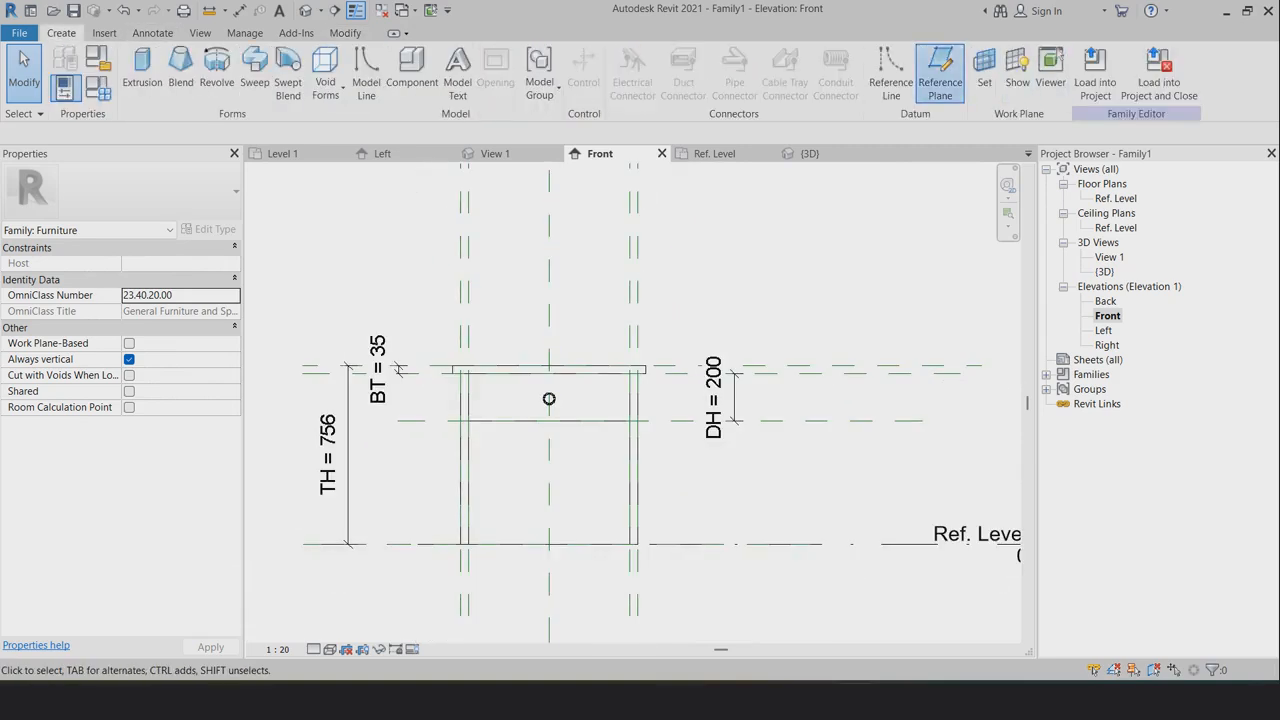
pyautogui.click(940, 75)
pyautogui.click(398, 430)
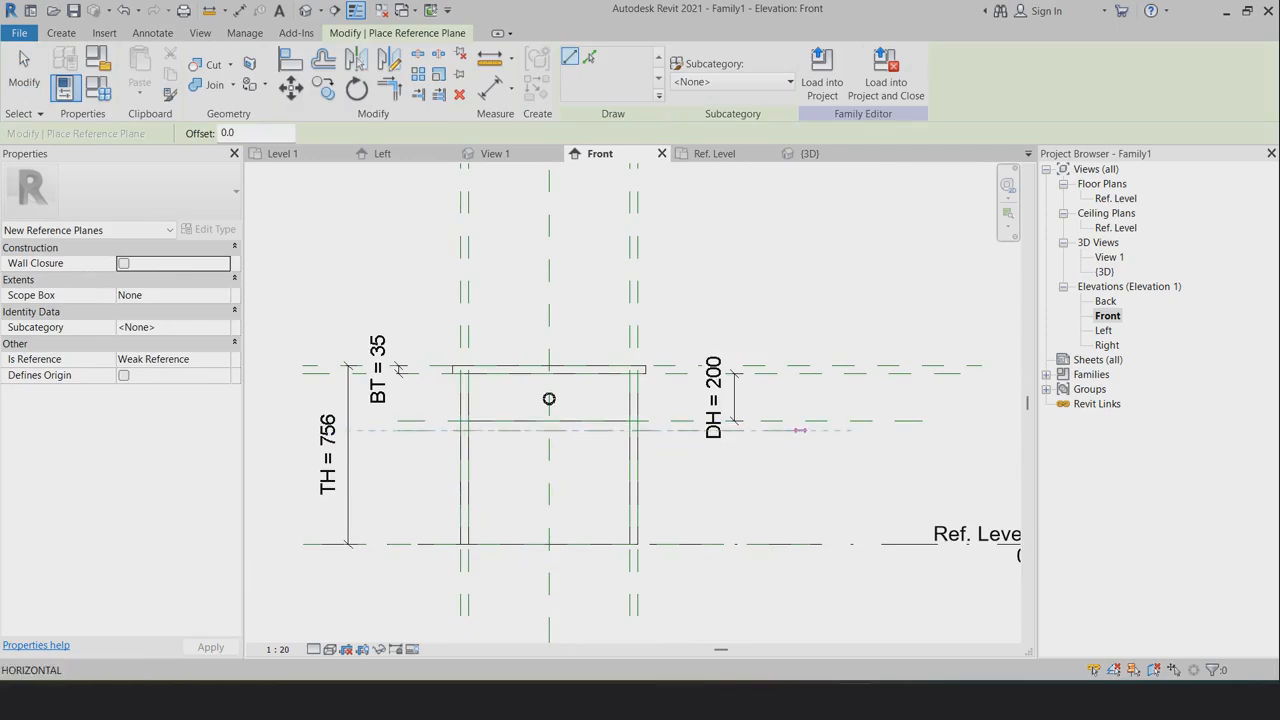
pyautogui.click(800, 430)
pyautogui.press('Escape')
pyautogui.press('Escape')
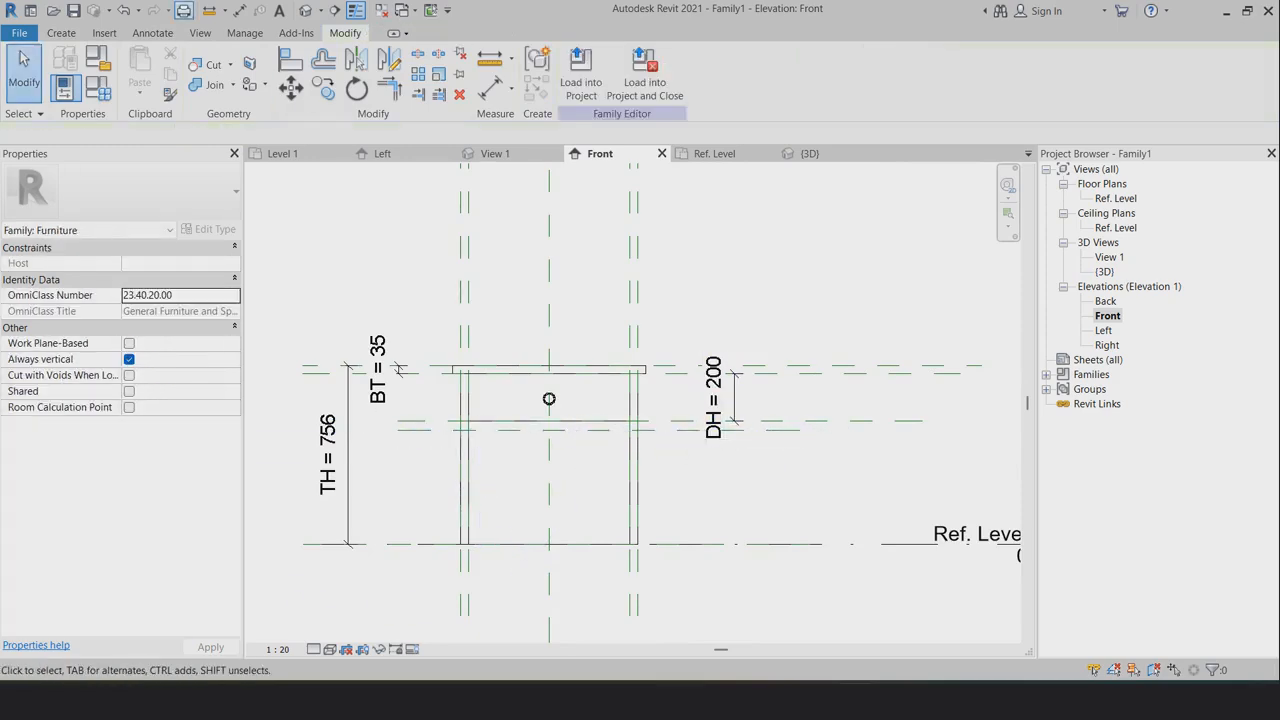
# Add an aligned dimension between the drawer's bottom plane and the reference plane just below it
pyautogui.click(152, 33)
pyautogui.click(70, 74)
pyautogui.click(674, 421)
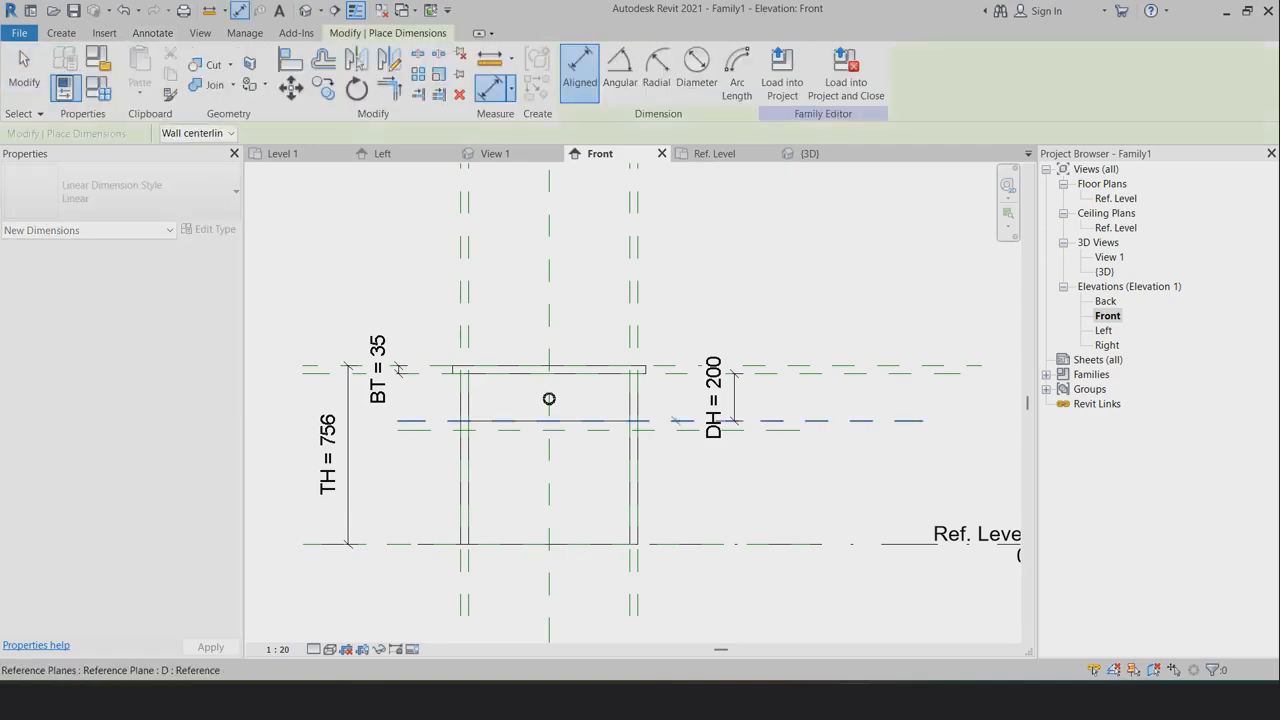
pyautogui.click(674, 429)
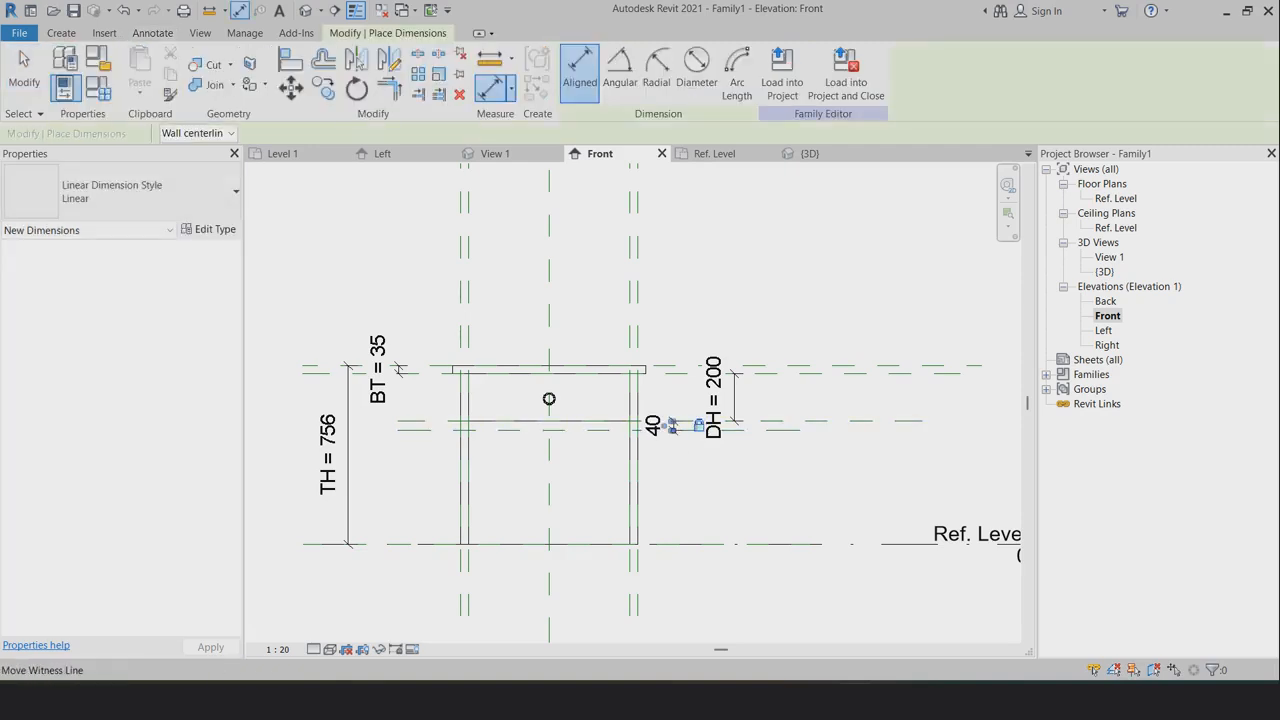
pyautogui.press('Escape')
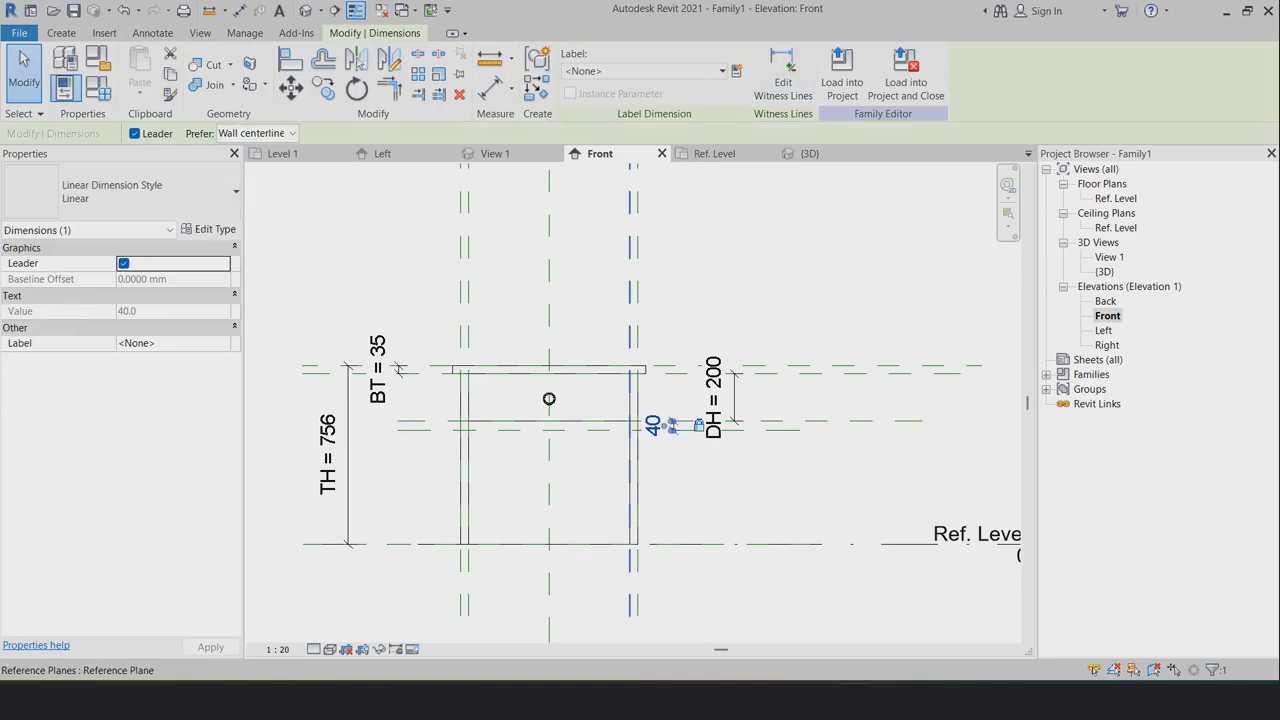
# Label the dimension below the drawer with the parameter BT = 35
pyautogui.click(722, 71)
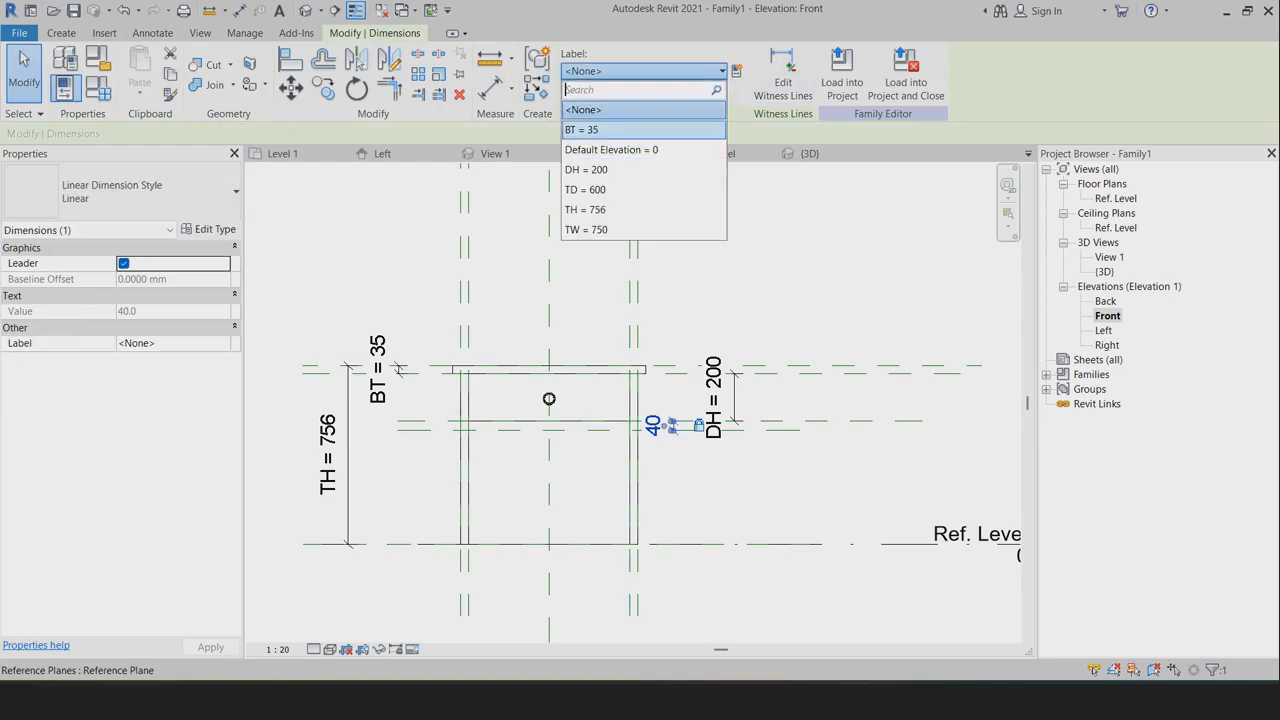
pyautogui.click(585, 130)
pyautogui.press('Escape')
pyautogui.scroll(2, 548, 399)
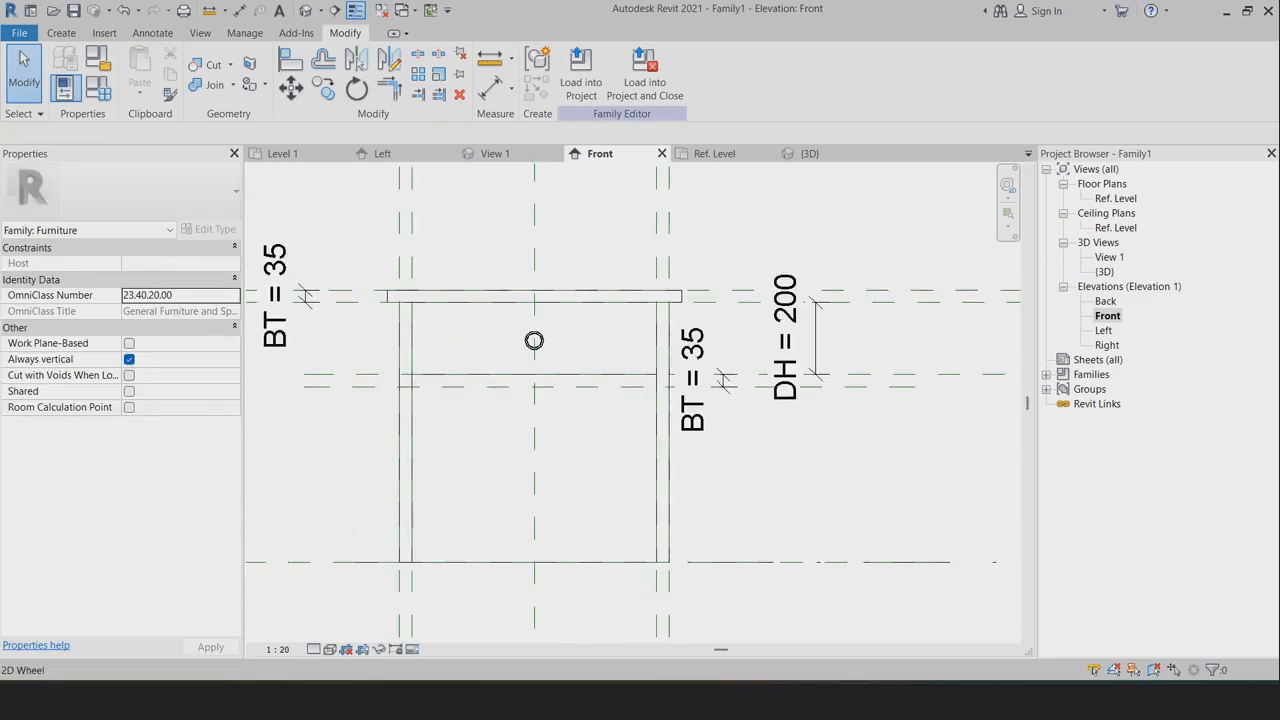
pyautogui.scroll(-2, 785, 400)
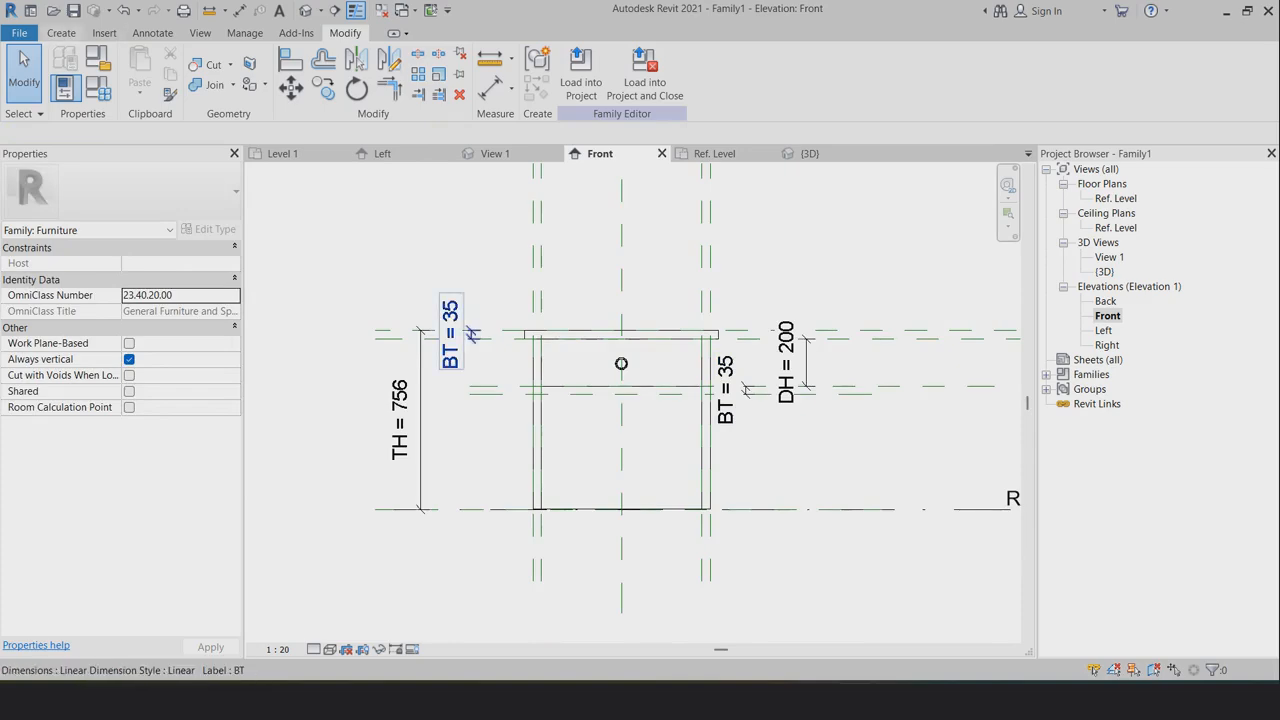
# Draw a horizontal reference plane about 40 mm above the Ref. Level line and name it b1
pyautogui.click(61, 32)
pyautogui.click(914, 70)
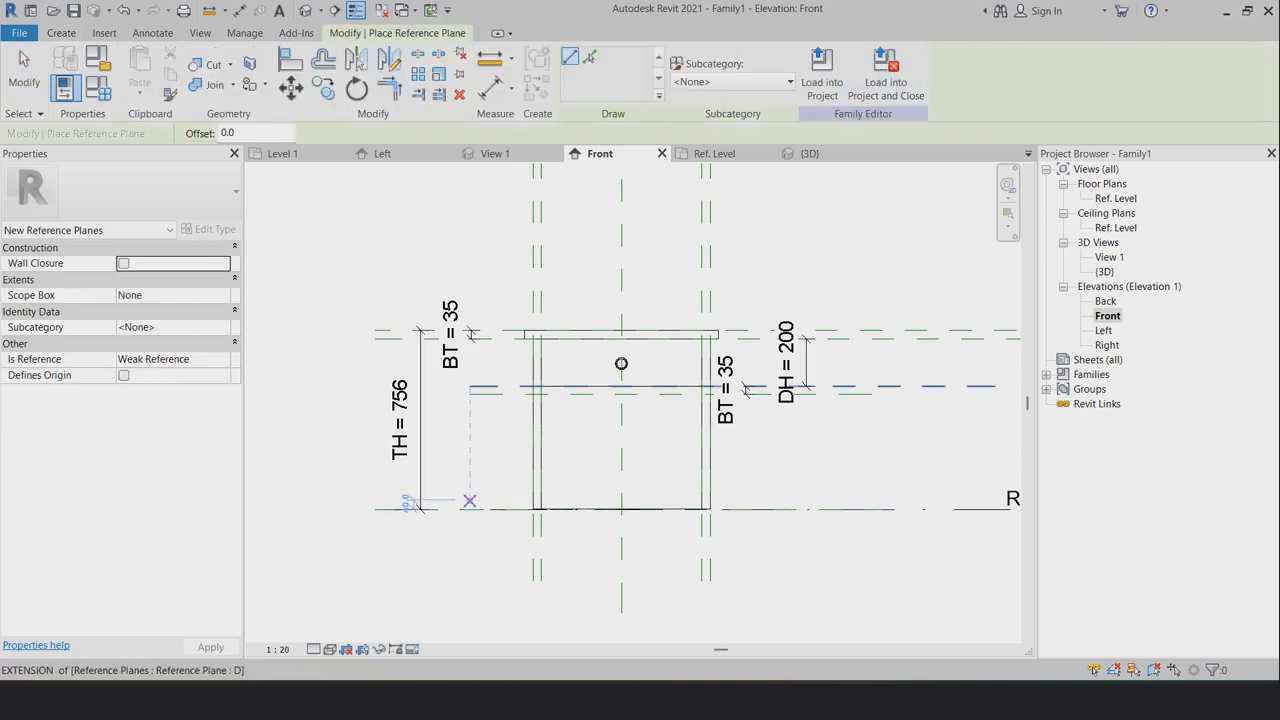
pyautogui.click(469, 500)
pyautogui.click(882, 499)
pyautogui.press('Escape')
pyautogui.press('Escape')
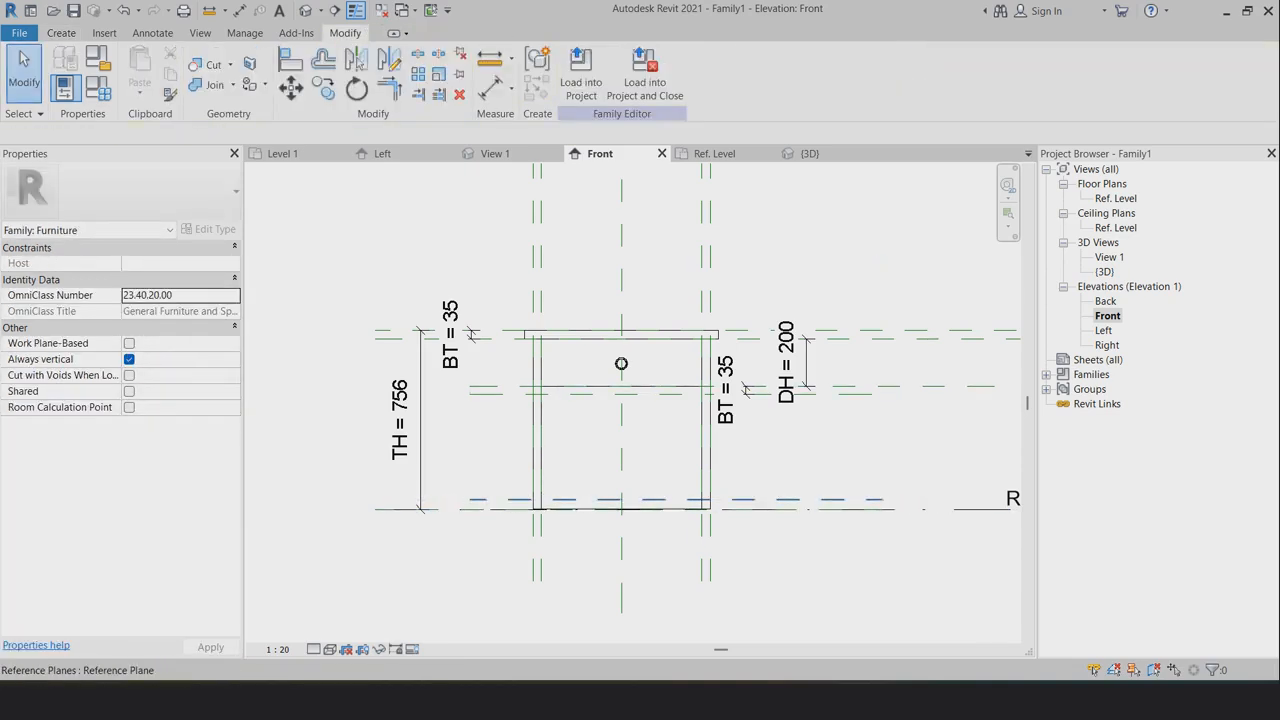
pyautogui.click(882, 499)
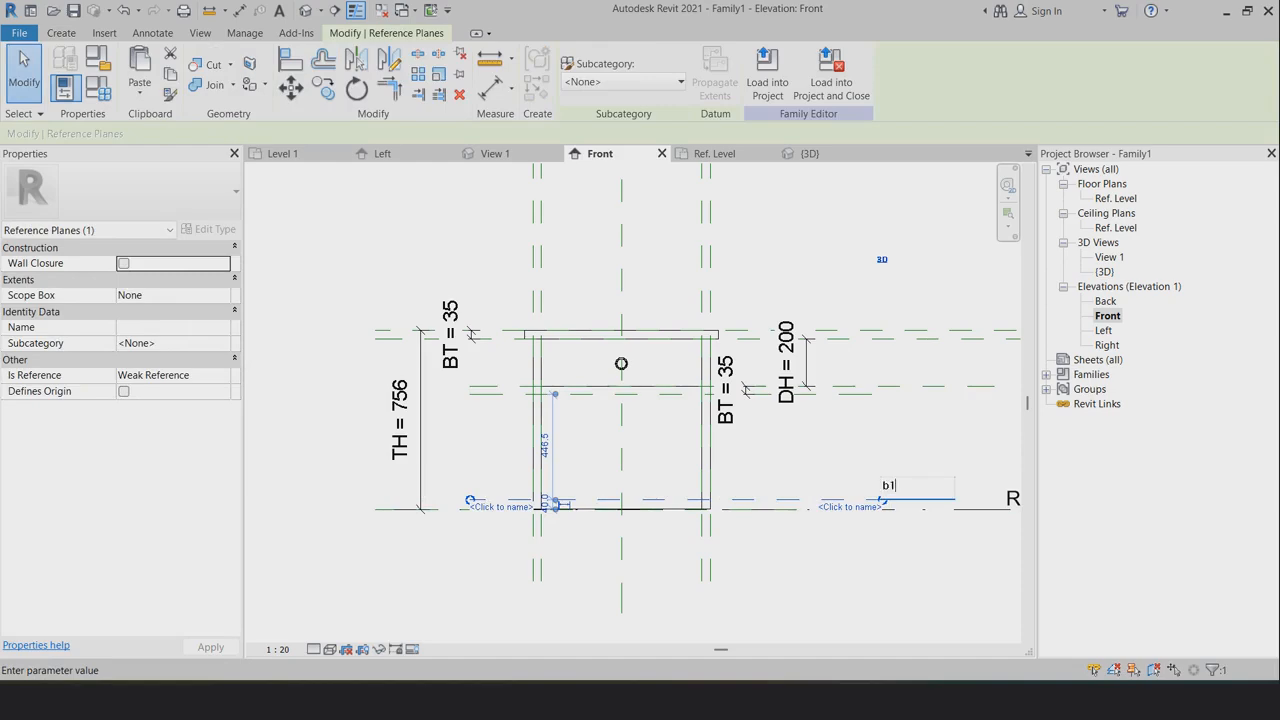
pyautogui.press('Return')
pyautogui.press('Escape')
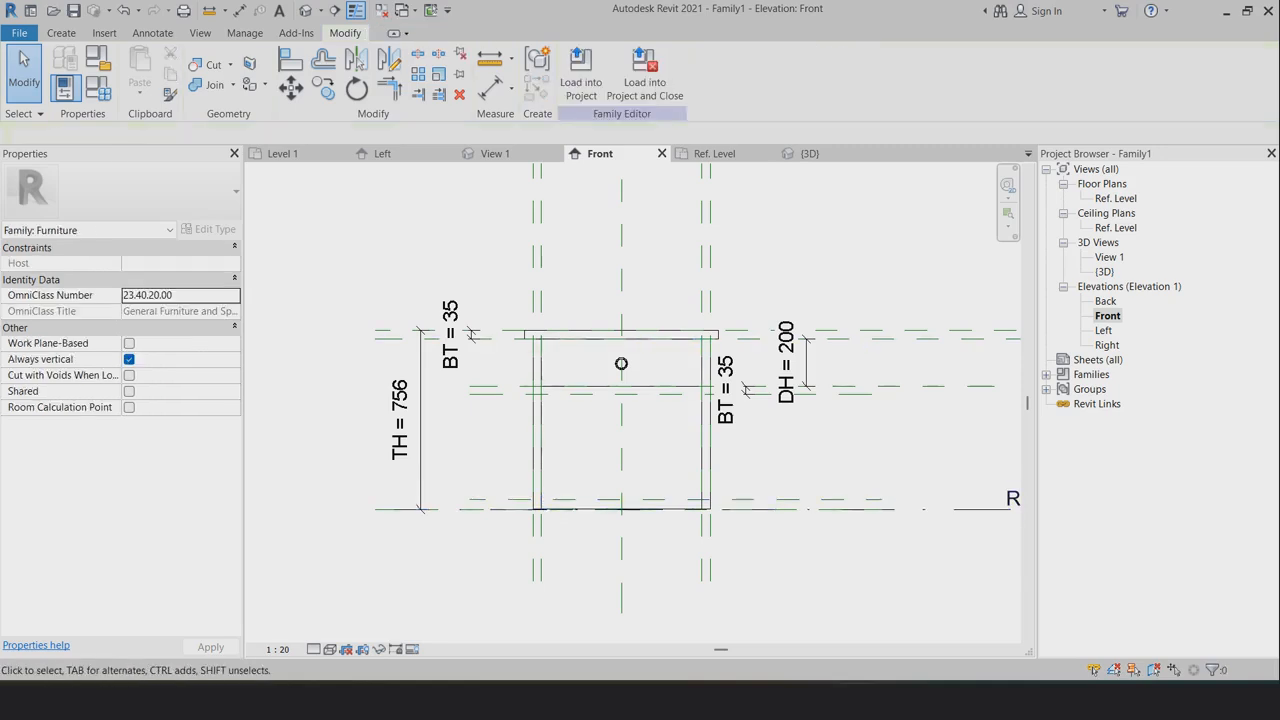
# Add an aligned dimension between the Ref. Level line and reference plane b1, placed beside the table height dimension
pyautogui.click(152, 33)
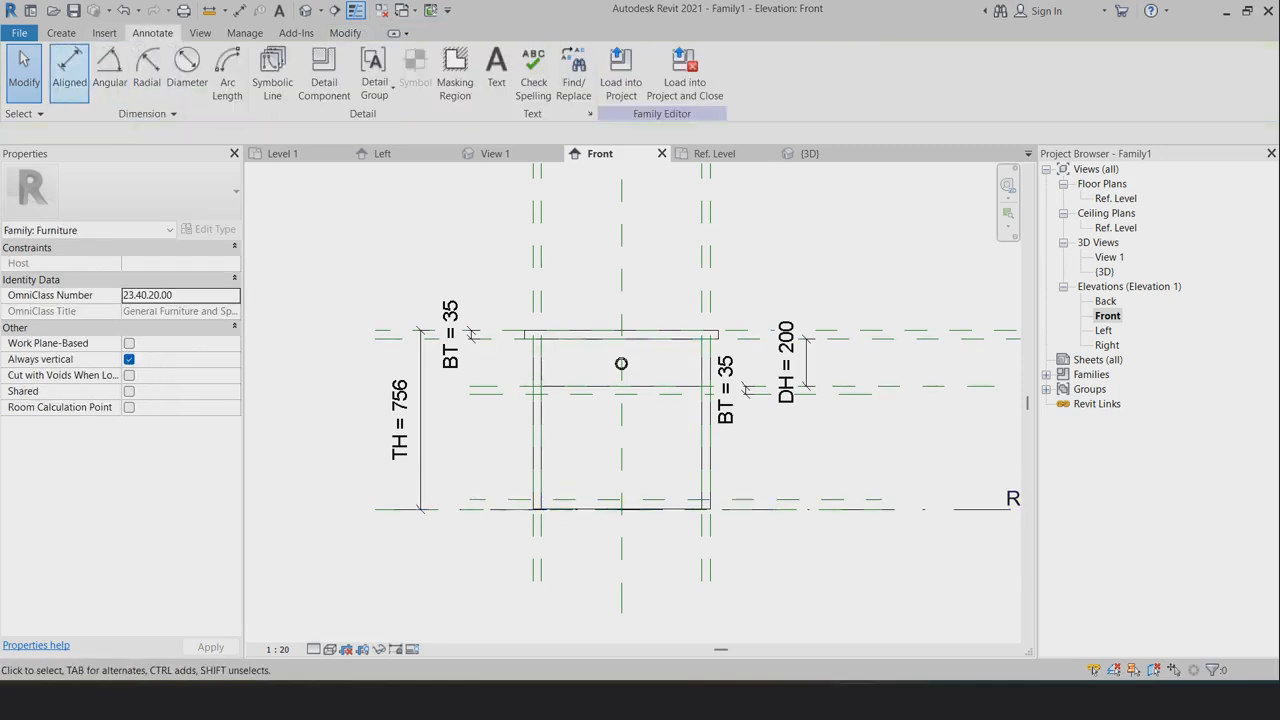
pyautogui.click(69, 74)
pyautogui.scroll(2, 402, 468)
pyautogui.click(527, 523)
pyautogui.click(525, 511)
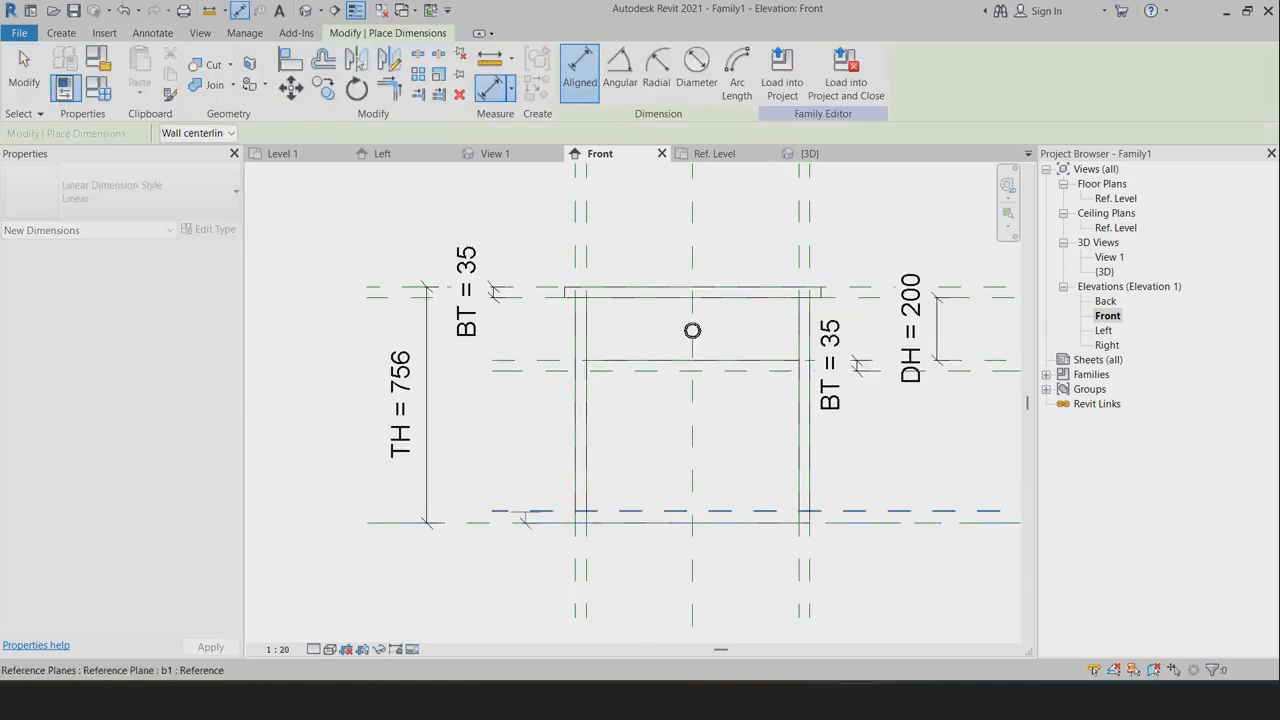
pyautogui.click(493, 517)
pyautogui.press('Escape')
pyautogui.press('Escape')
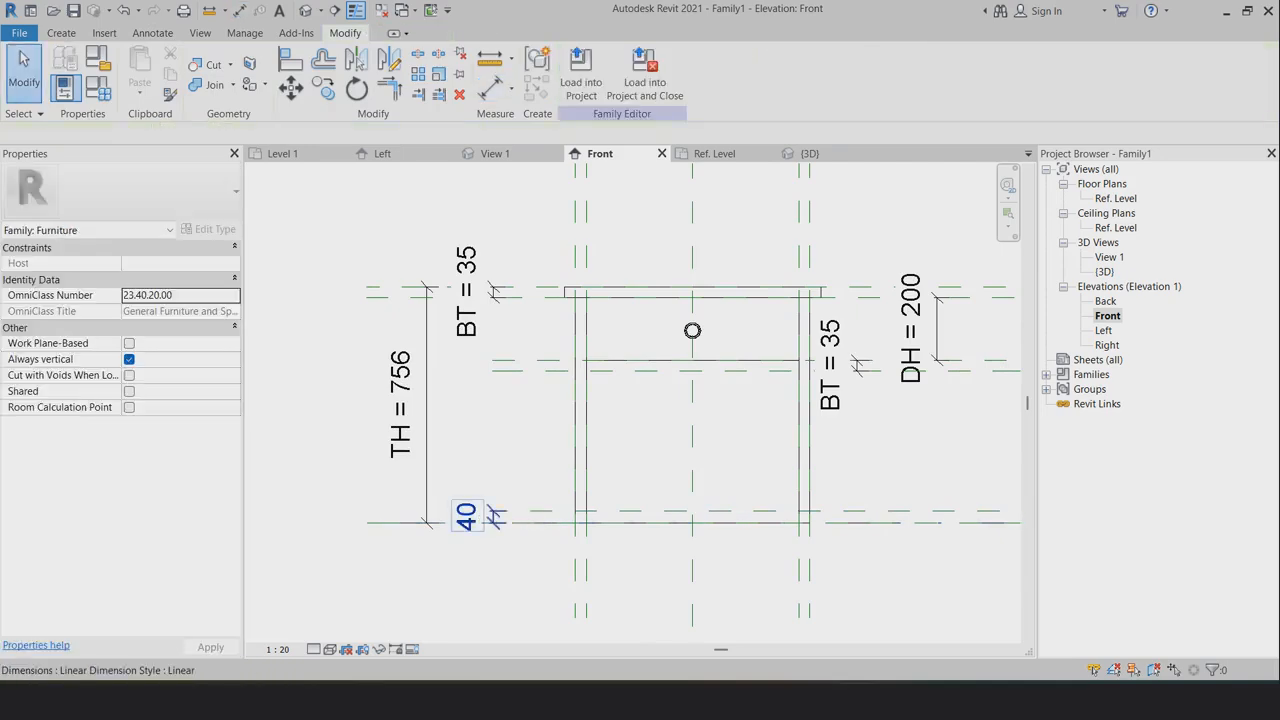
# Label the dimension between the Ref. Level and plane b1 with the parameter BT = 35
pyautogui.click(466, 515)
pyautogui.click(640, 71)
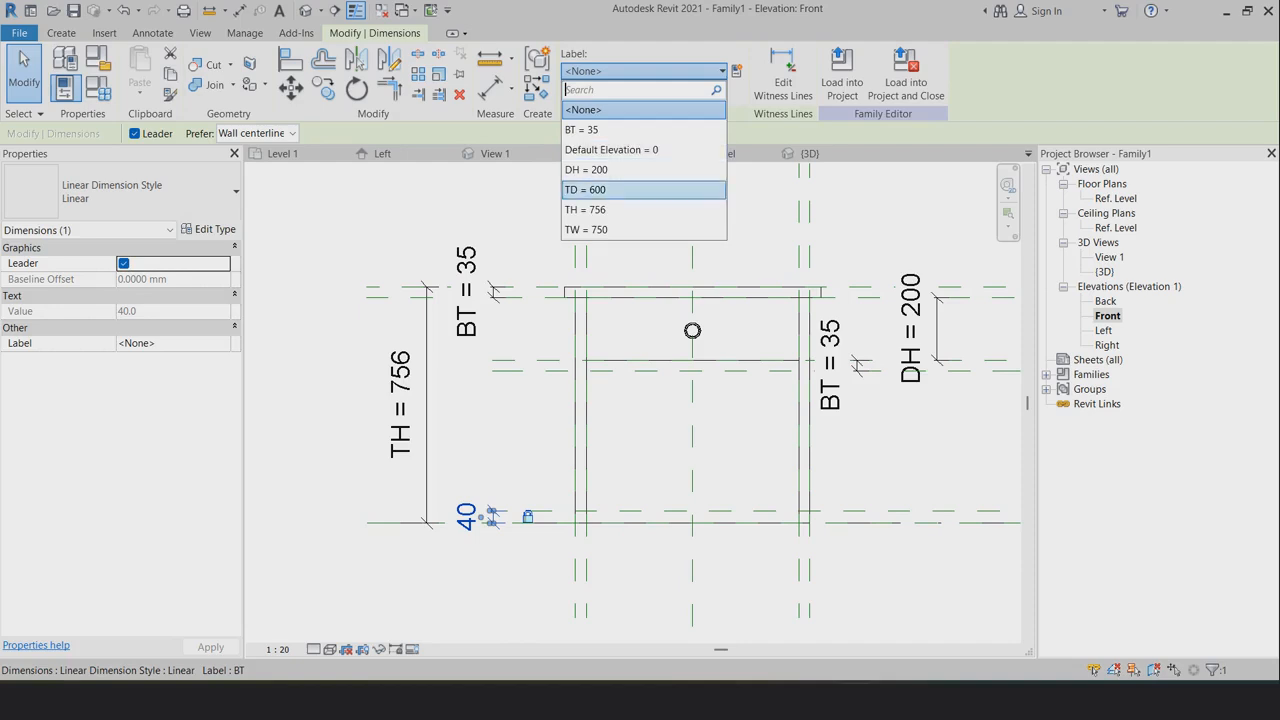
pyautogui.click(600, 130)
pyautogui.press('Escape')
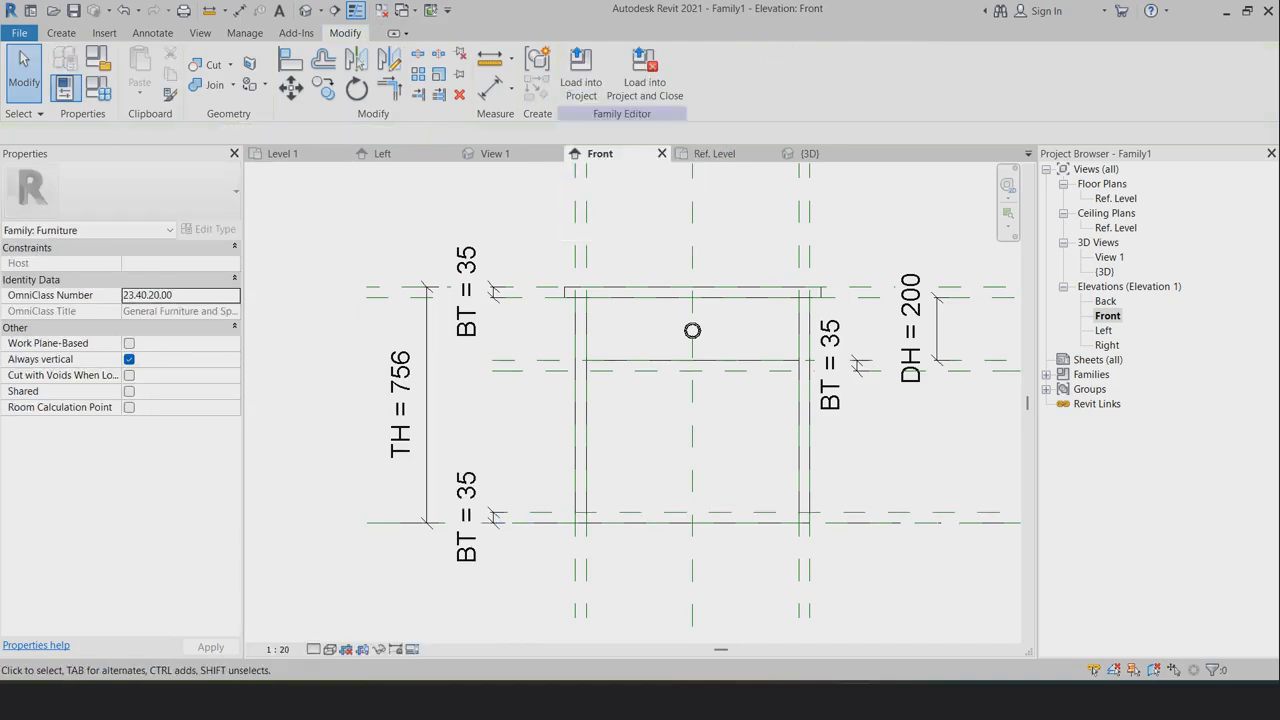
# Start an extrusion in the Ref. Level floor plan with Reference Plane : b1 as its work plane
pyautogui.doubleClick(1116, 198)
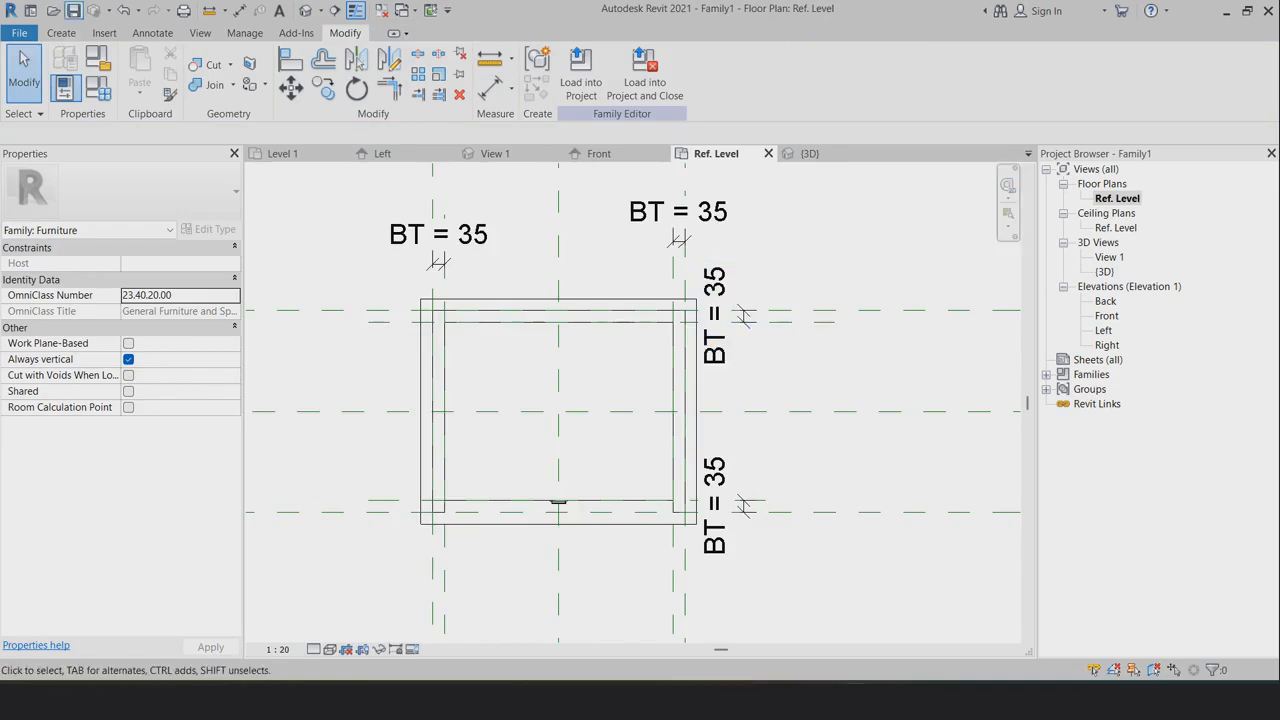
pyautogui.click(61, 33)
pyautogui.click(142, 70)
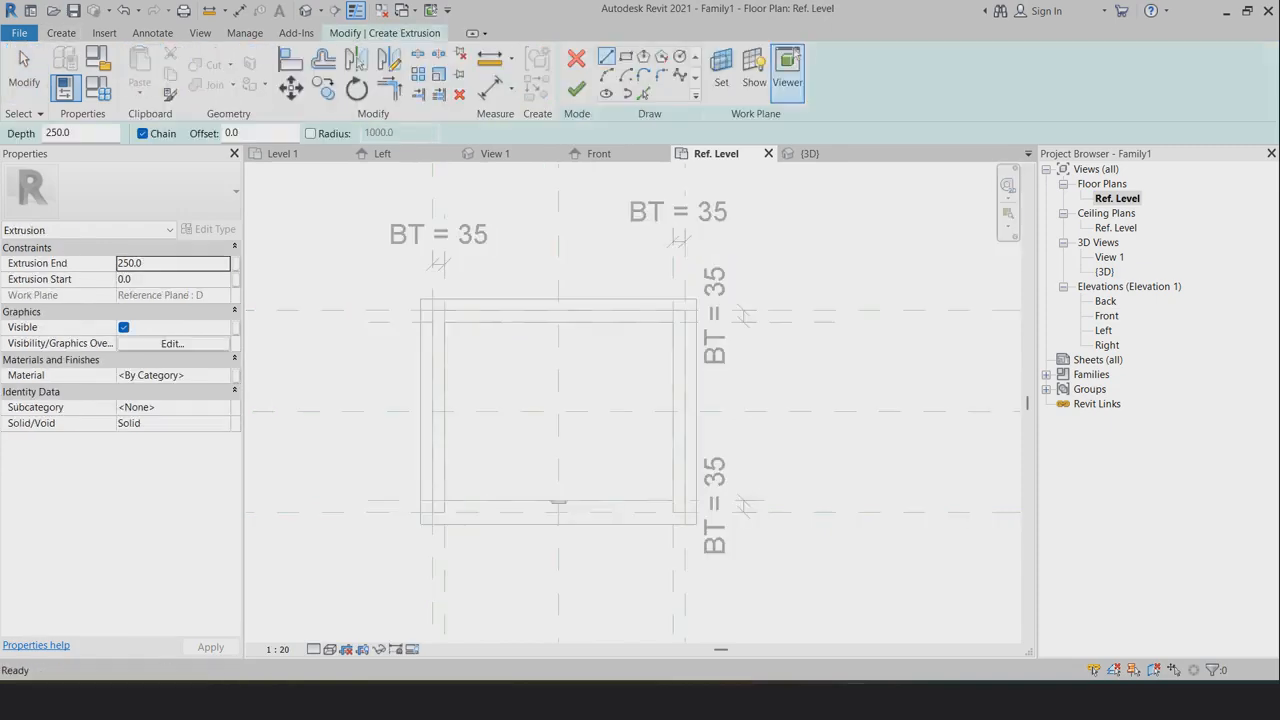
pyautogui.click(721, 72)
pyautogui.click(1019, 373)
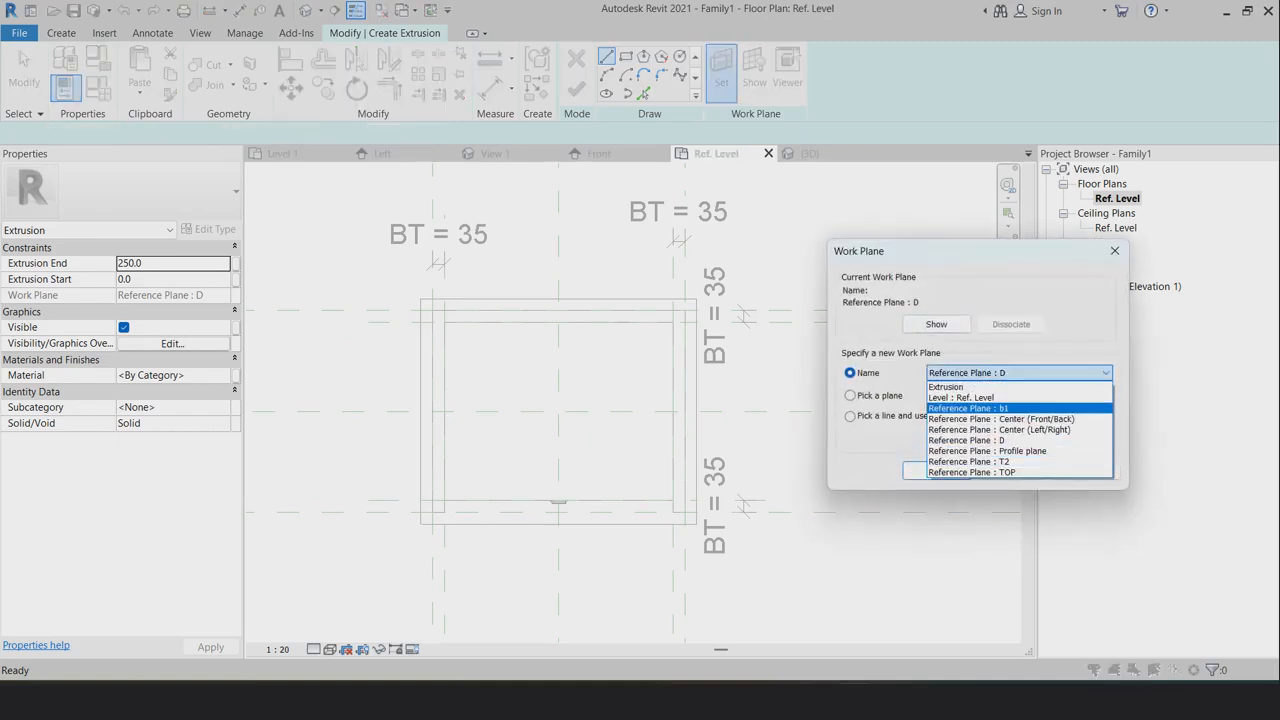
pyautogui.click(1003, 408)
pyautogui.click(1019, 373)
pyautogui.click(1003, 408)
pyautogui.click(936, 471)
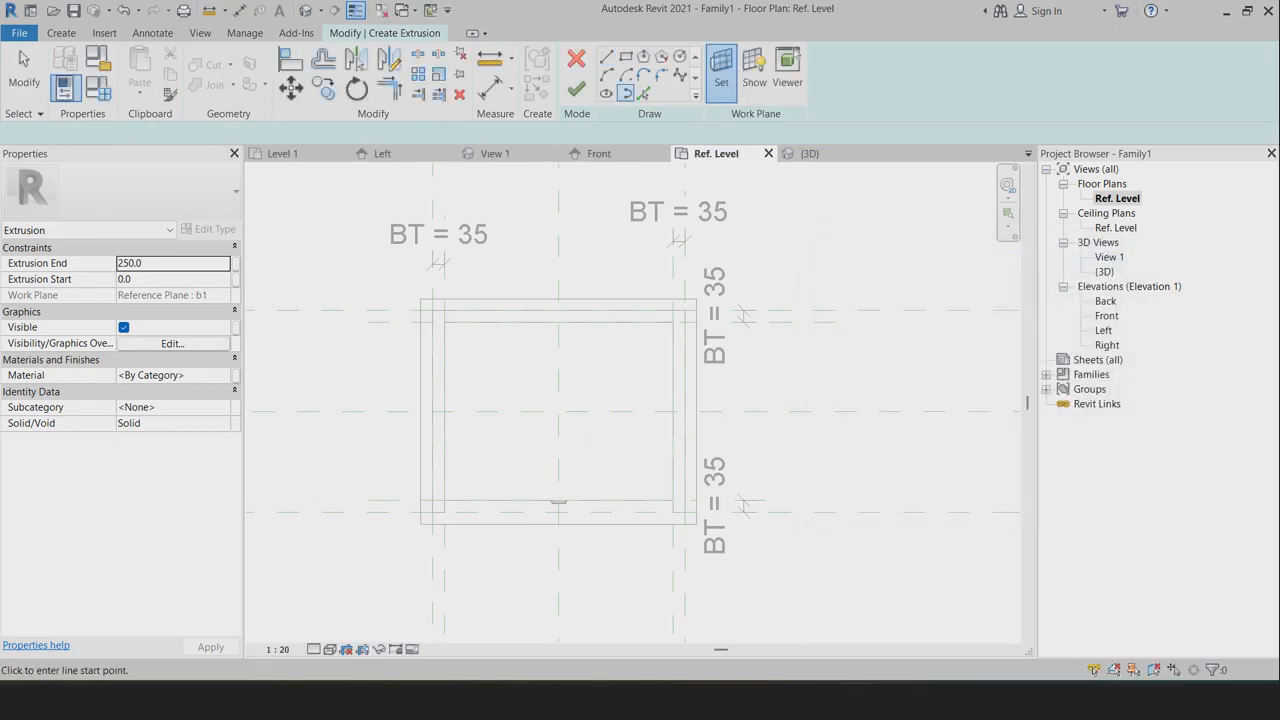
# Sketch a rectangle about 420 by 900 mm over the right half of the table
pyautogui.click(531, 281)
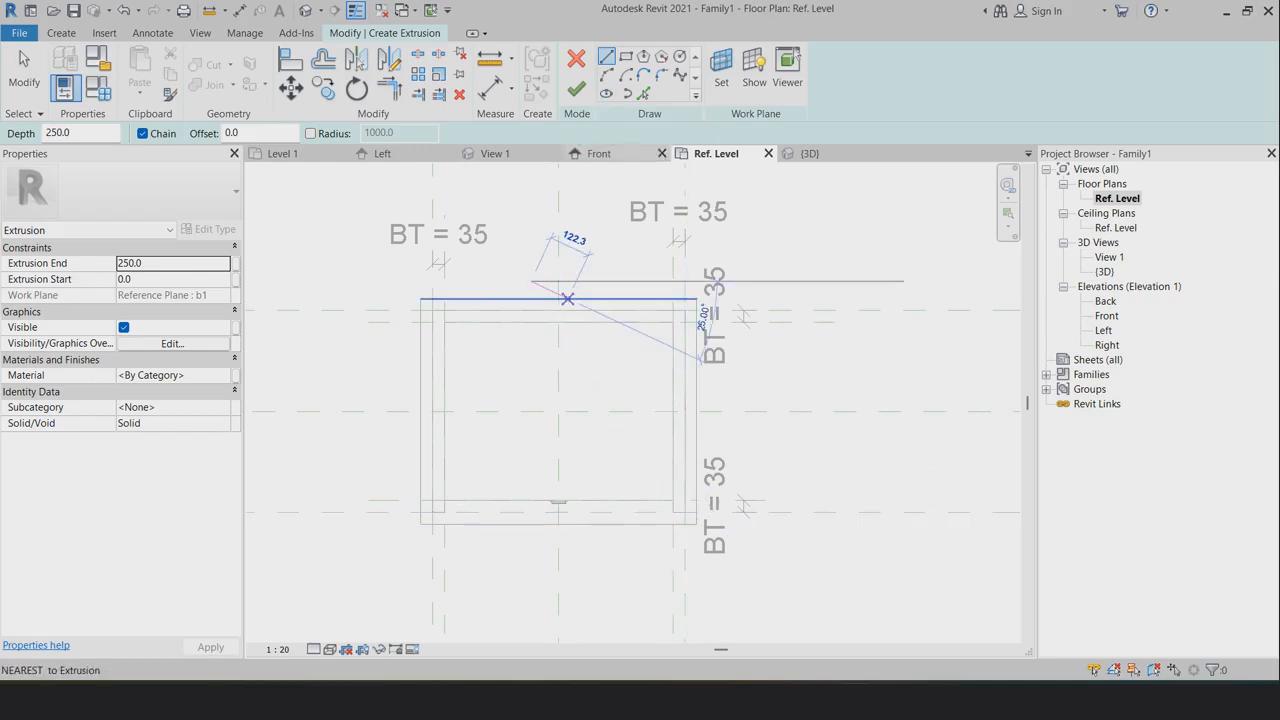
pyautogui.click(625, 56)
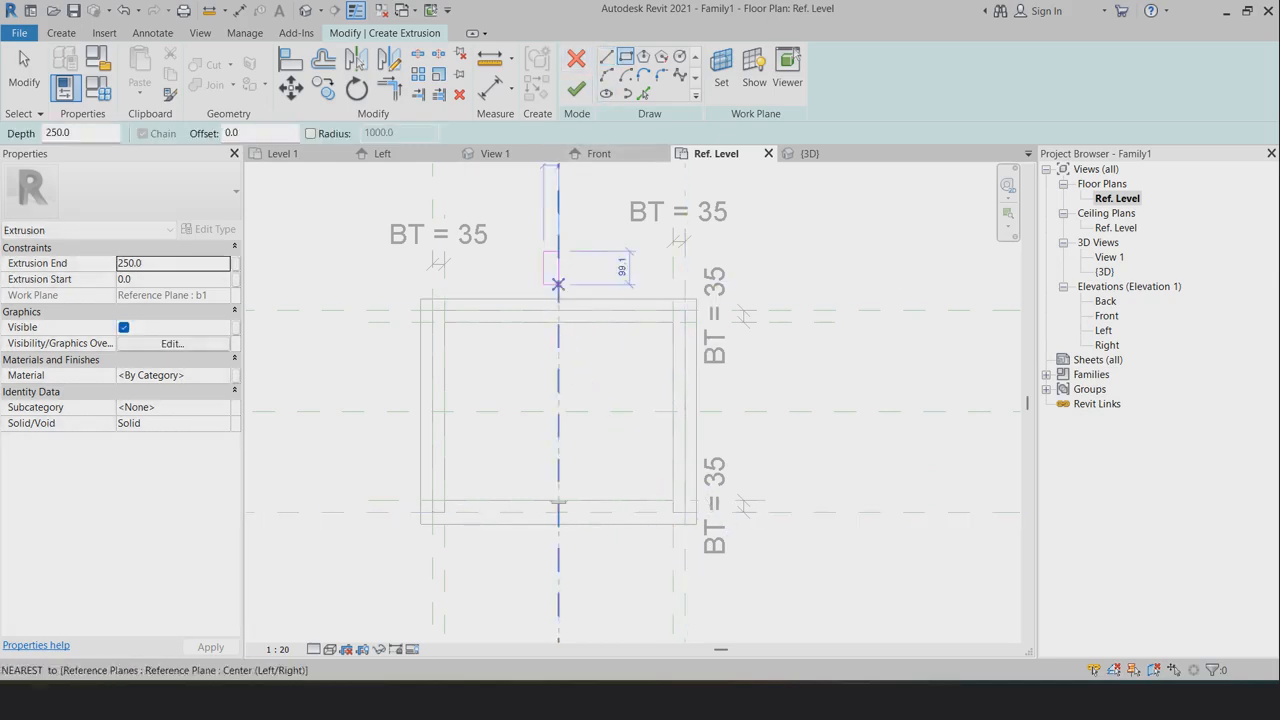
pyautogui.click(543, 251)
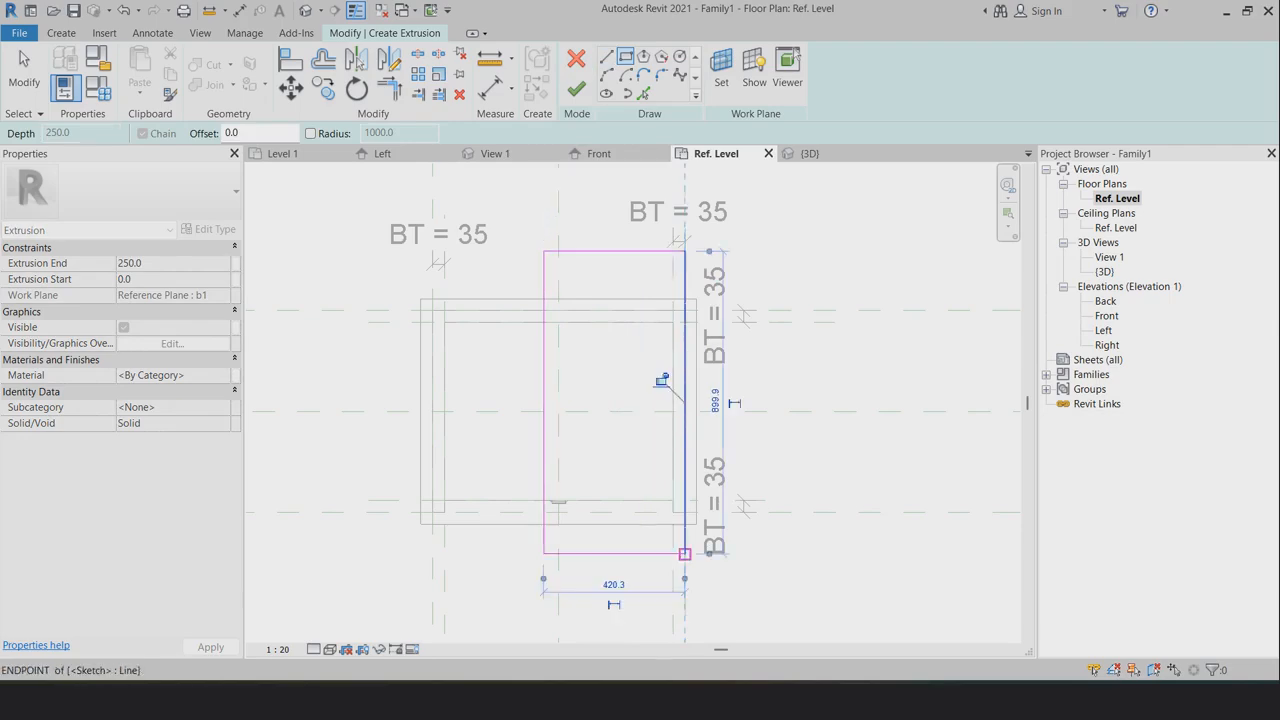
pyautogui.click(685, 553)
# Align the rectangle's rear edge to the back board's inner face and its left edge to the Center (Left/Right) plane, locking both
pyautogui.click(290, 59)
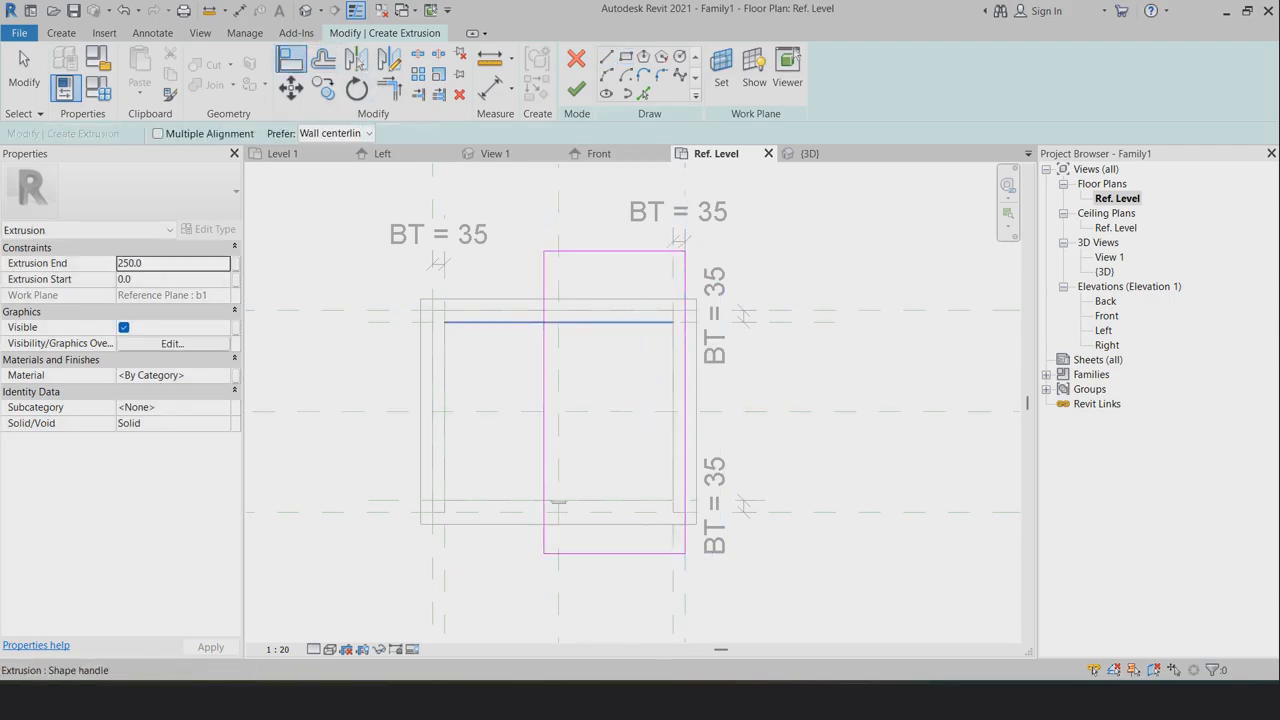
pyautogui.click(610, 322)
pyautogui.click(610, 251)
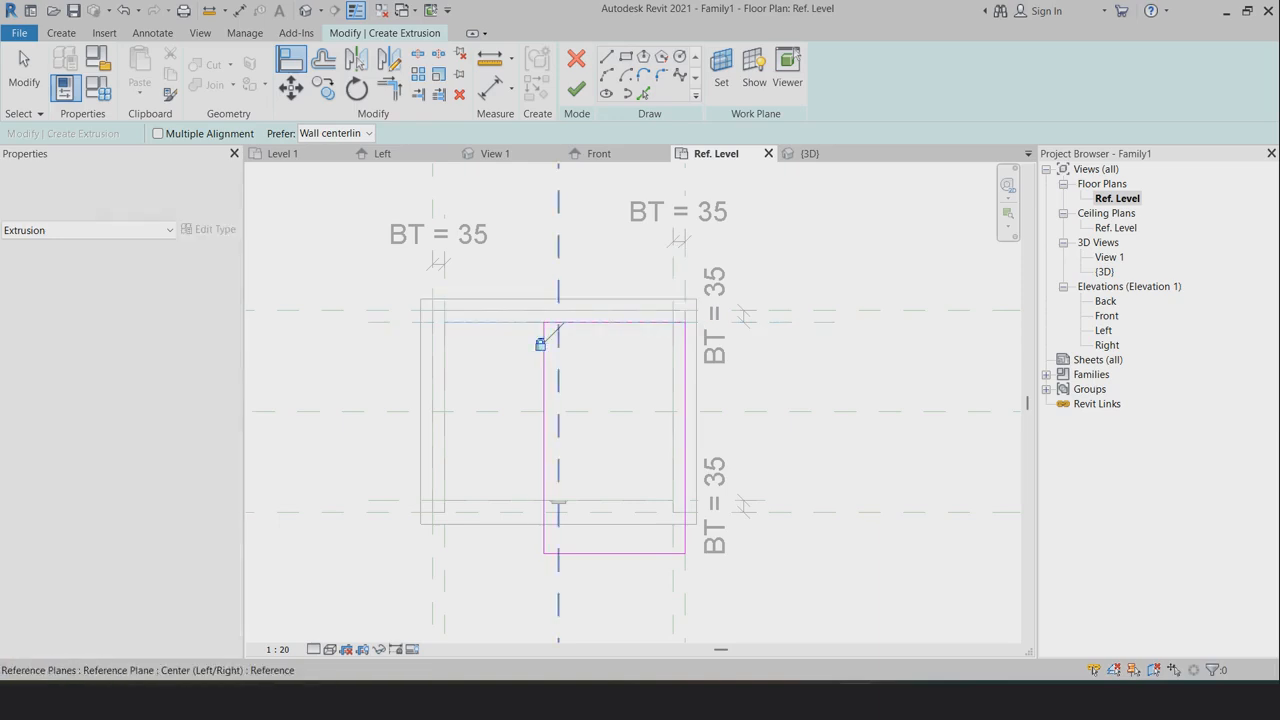
pyautogui.click(555, 343)
pyautogui.click(543, 380)
pyautogui.click(582, 427)
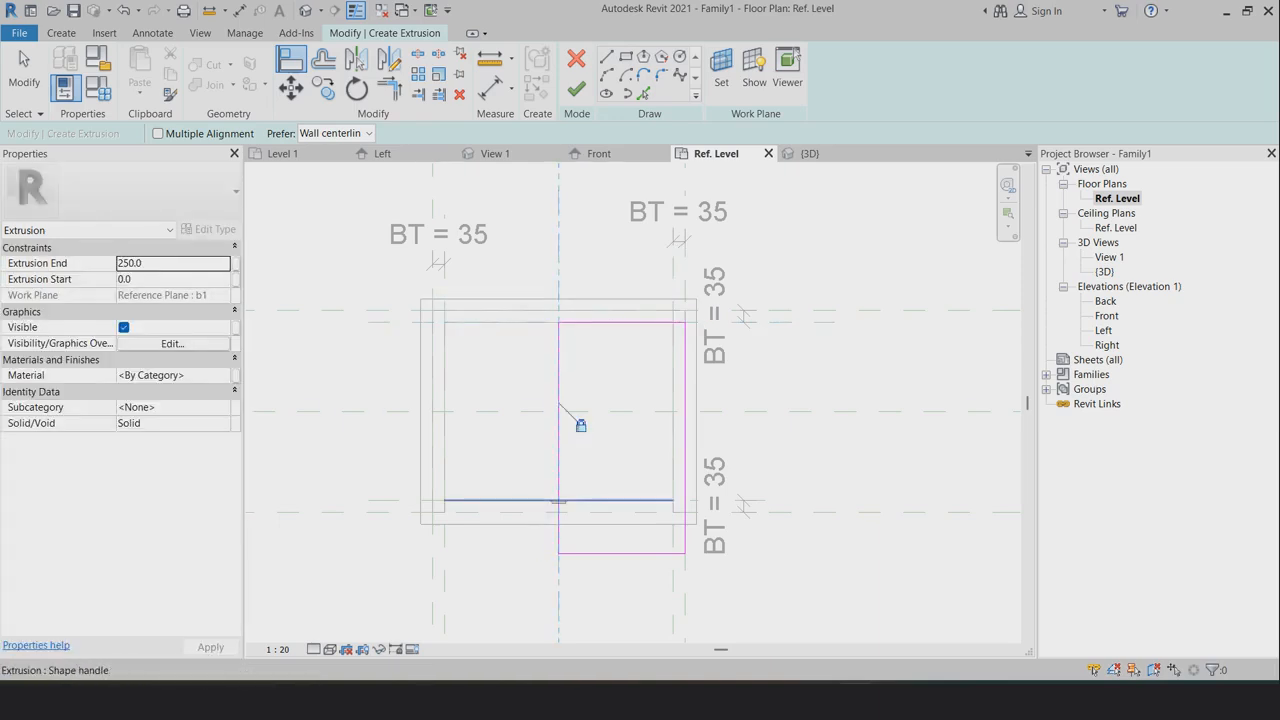
# Align and lock the rectangle's front edge to the drawer front's inner line and right edge to the right board's inner face, finishing the extrusion
pyautogui.click(620, 552)
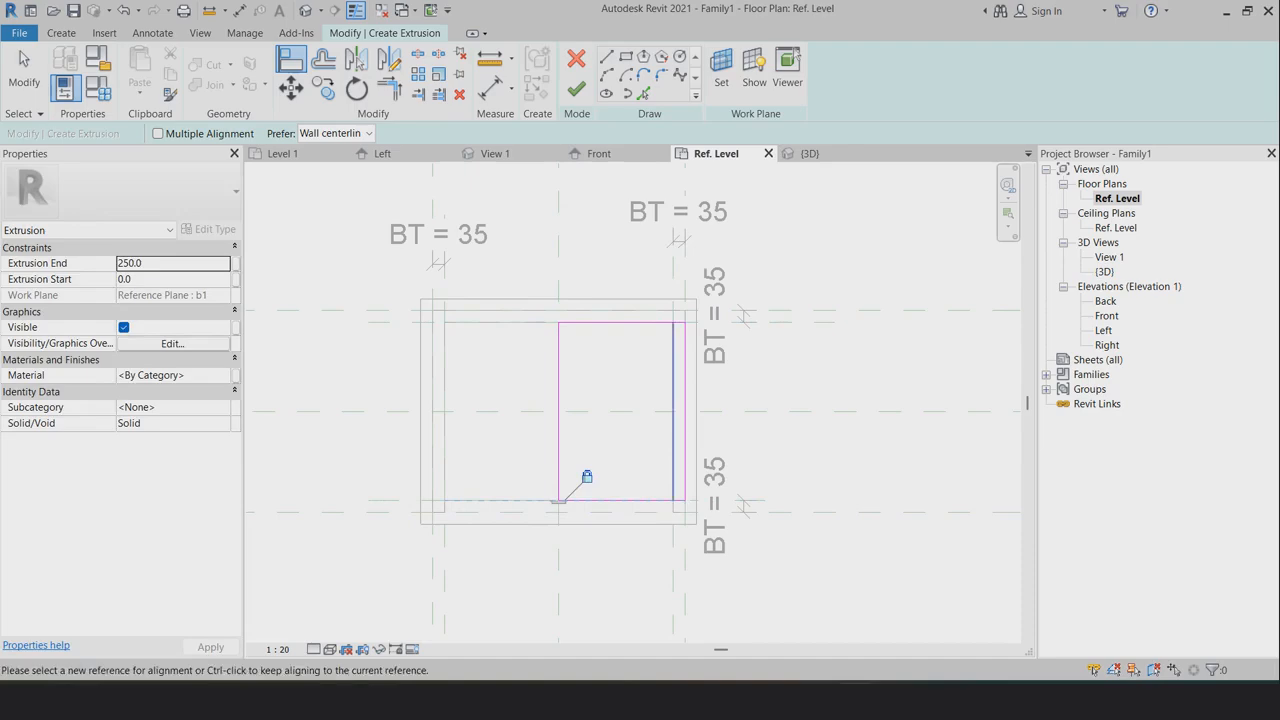
pyautogui.click(685, 410)
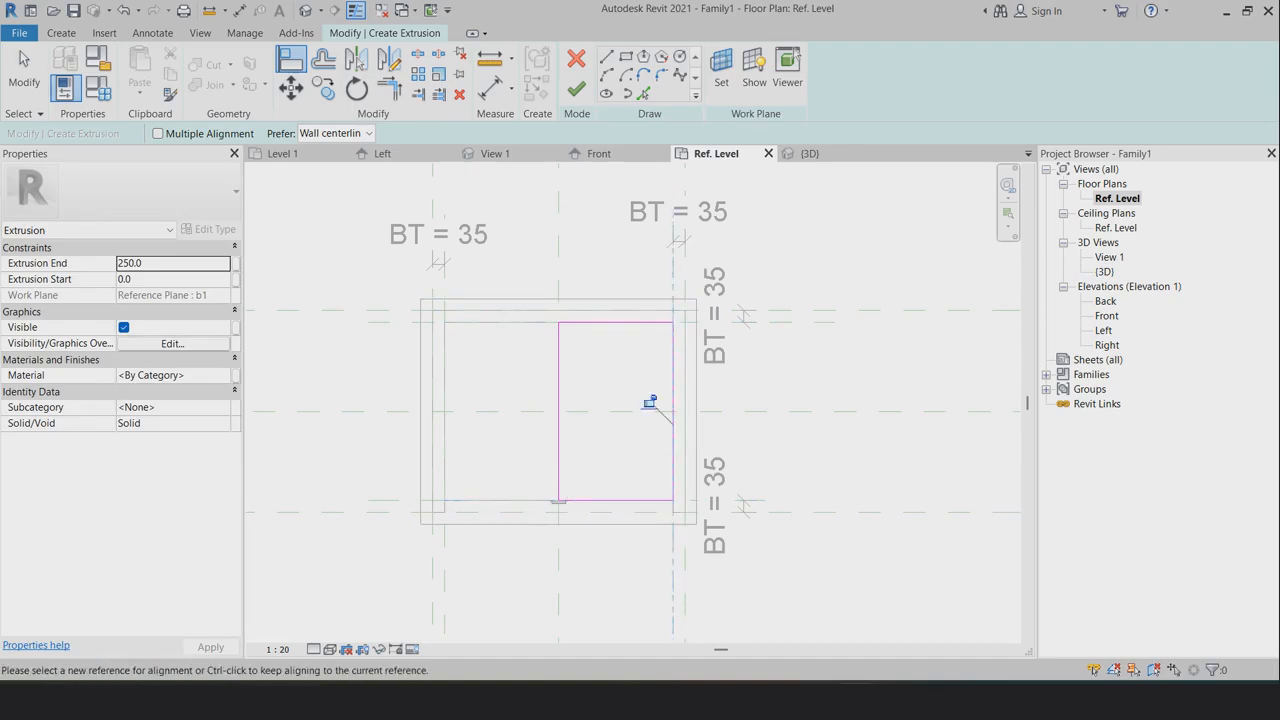
pyautogui.click(576, 89)
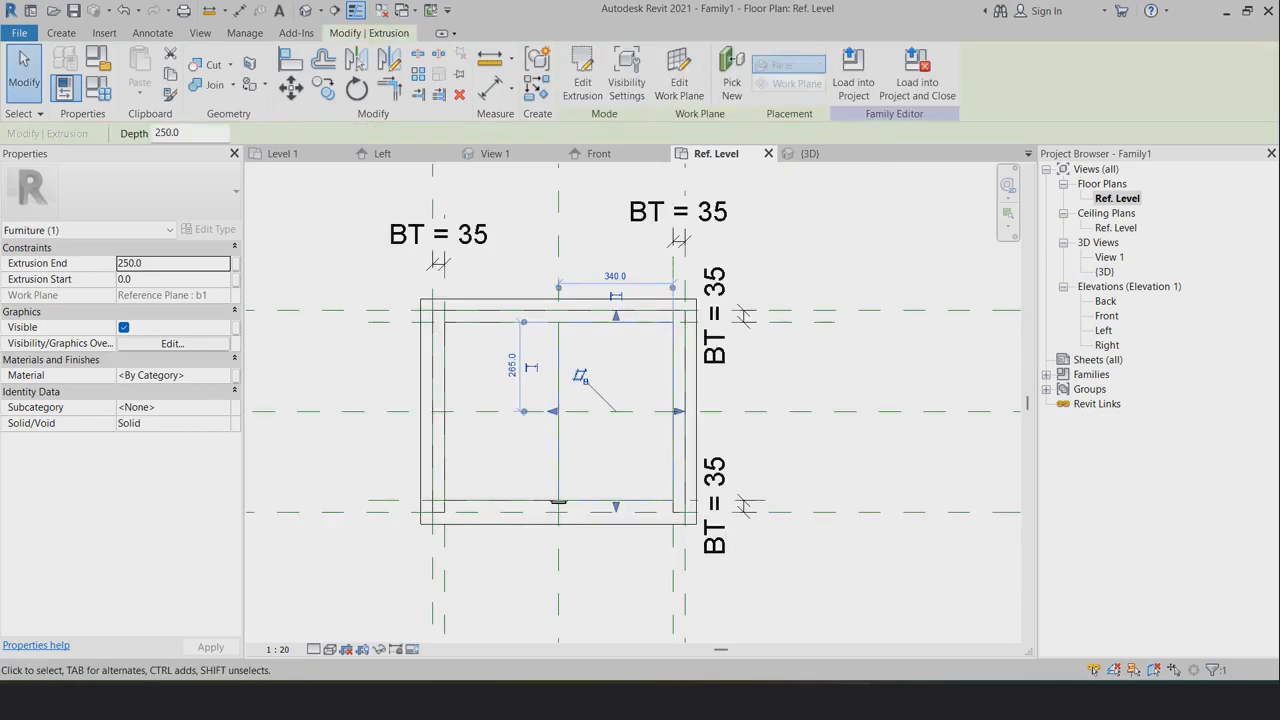
# In the Front elevation, align the new extrusion's top edge to the lower reference plane beneath the drawer and lock it
pyautogui.click(599, 154)
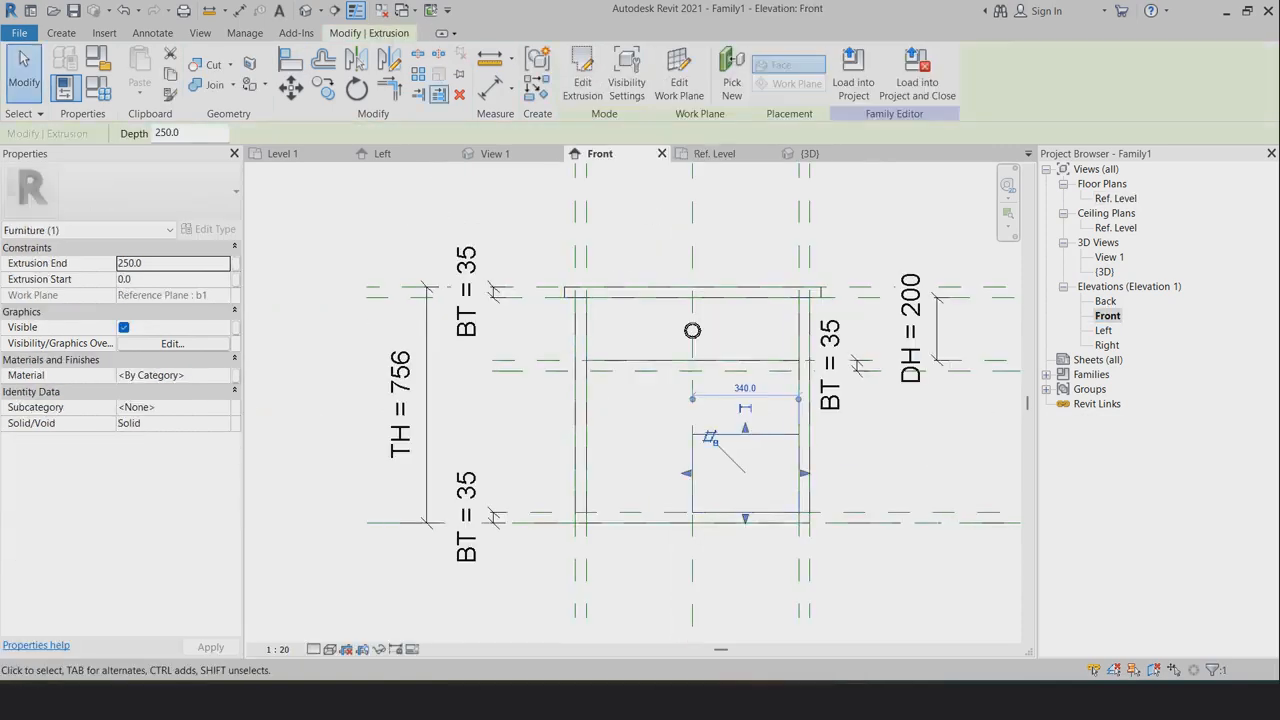
pyautogui.press('Escape')
pyautogui.press('a')
pyautogui.press('l')
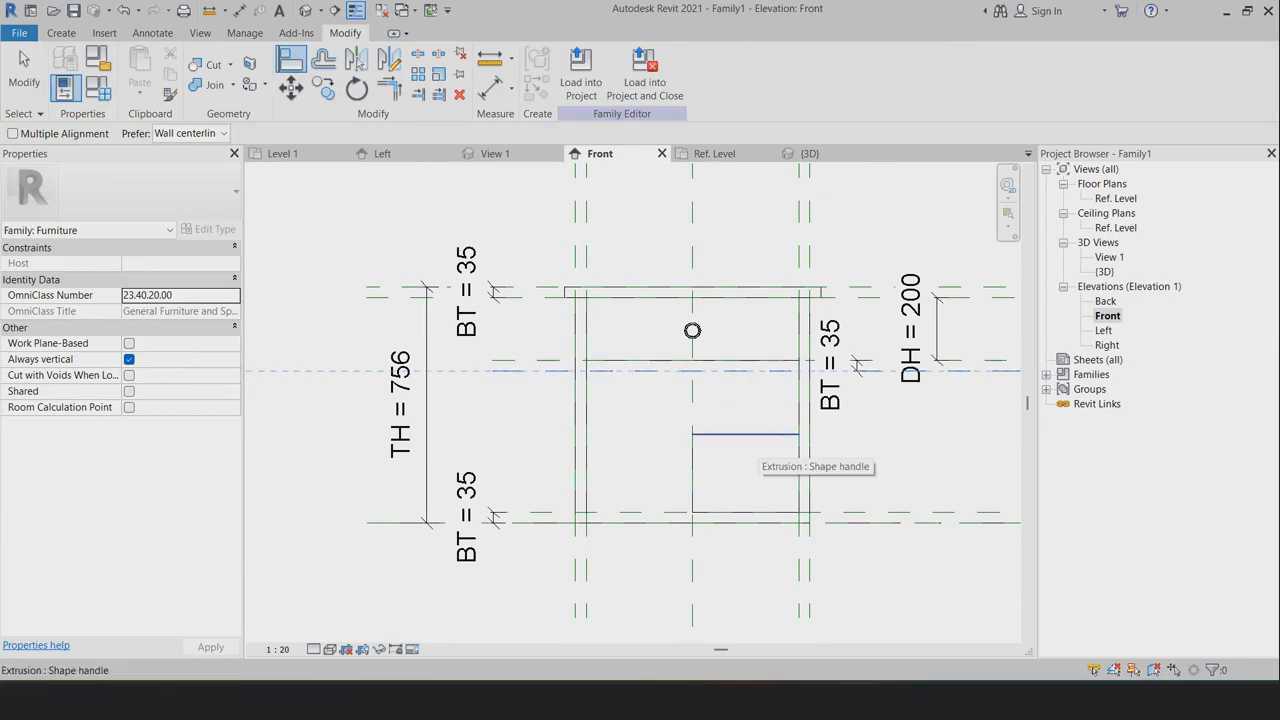
pyautogui.click(748, 434)
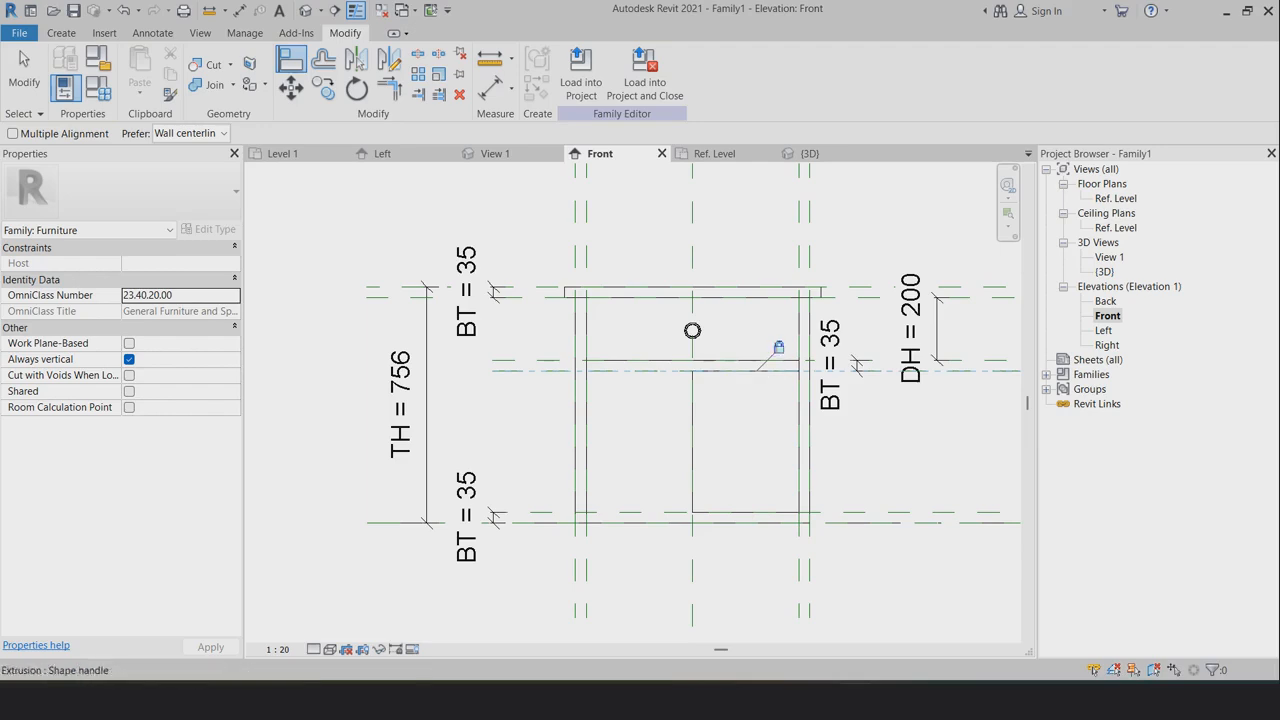
pyautogui.press('Escape')
# Name the lower reference plane beneath the drawer b2
pyautogui.scroll(-2, 482, 385)
pyautogui.scroll(1, 770, 380)
pyautogui.click(768, 377)
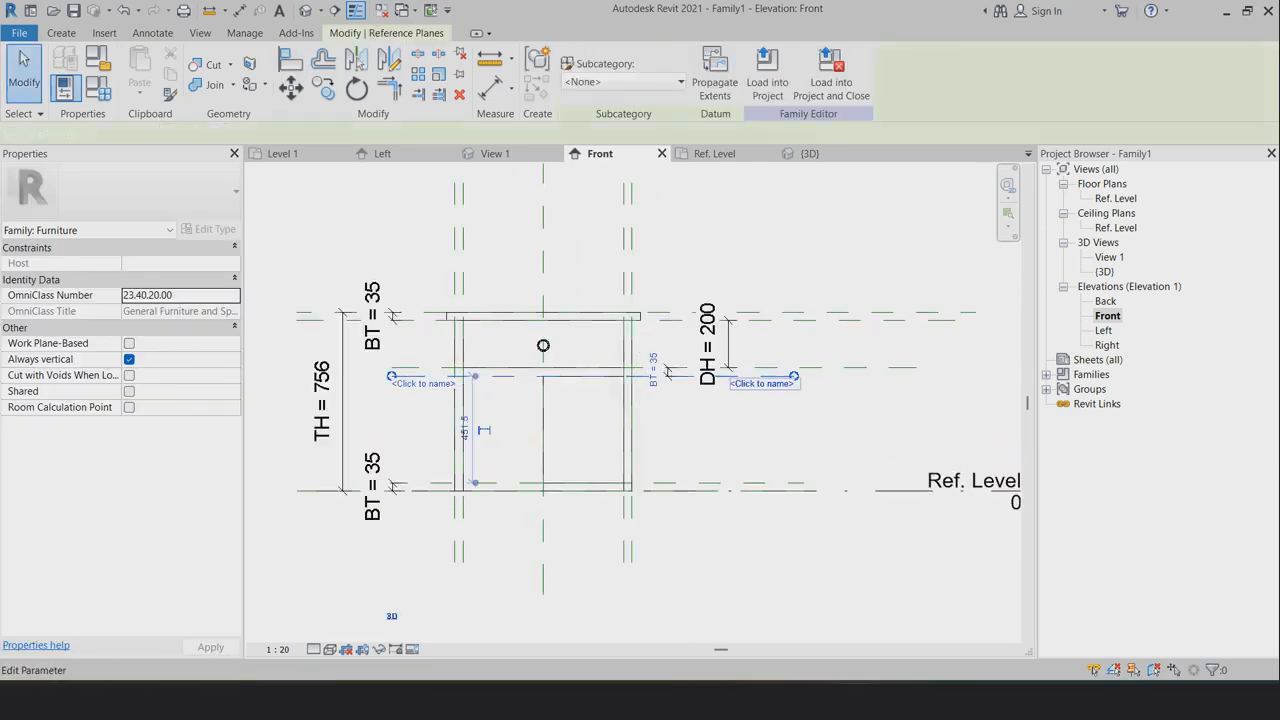
pyautogui.click(762, 383)
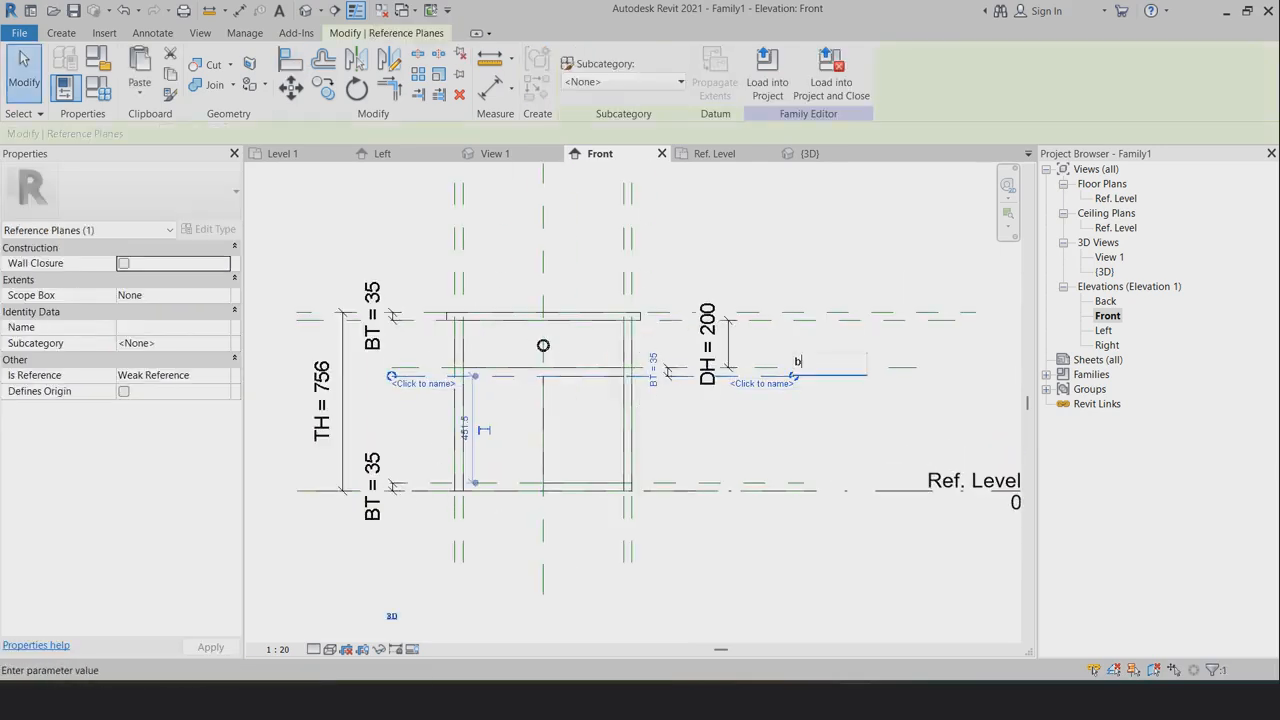
pyautogui.press('Return')
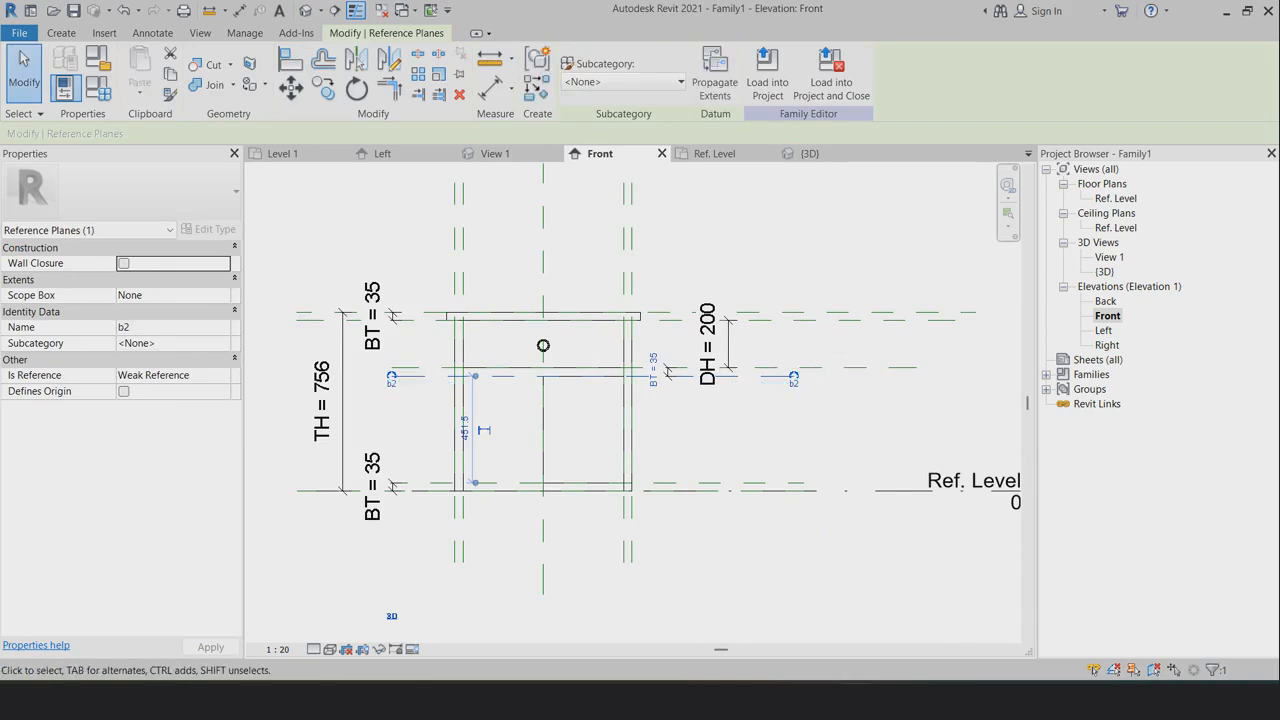
# Start another extrusion in the Ref. Level floor plan with Reference Plane : b2 as its work plane
pyautogui.hotkey('ctrl', 'Tab')
pyautogui.click(61, 33)
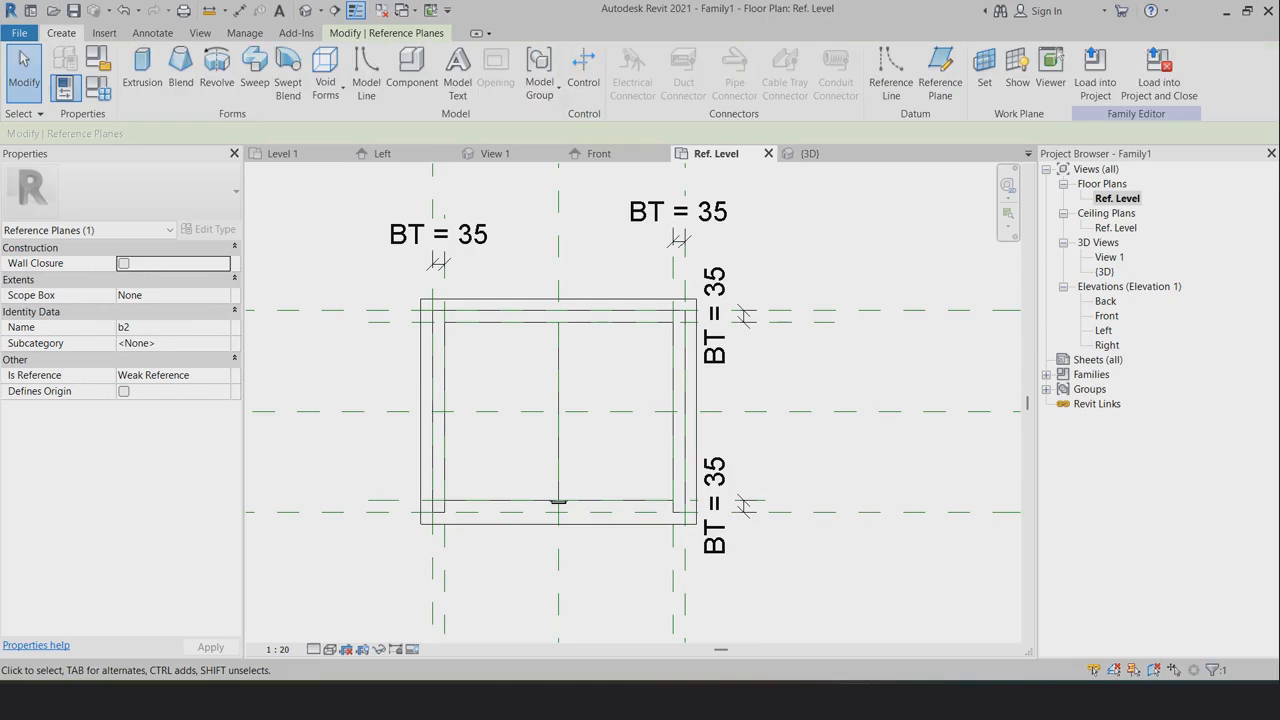
pyautogui.click(141, 75)
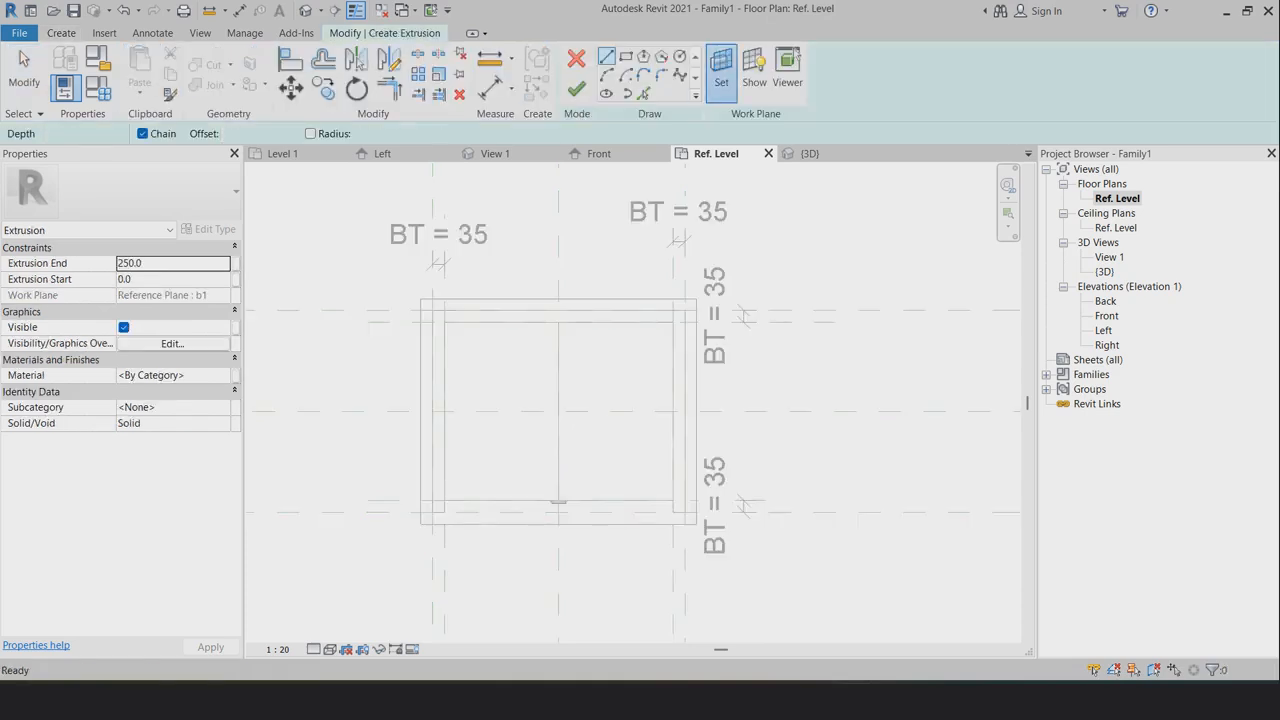
pyautogui.click(721, 70)
pyautogui.click(1030, 373)
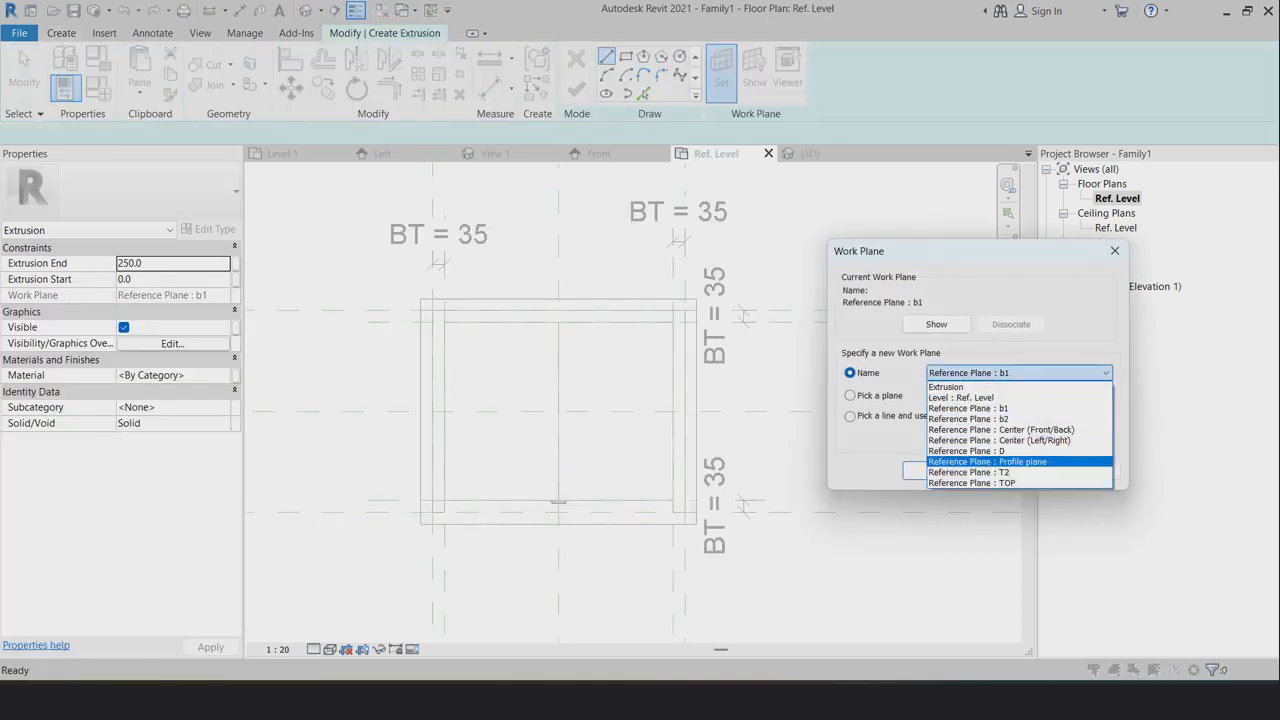
pyautogui.click(1020, 418)
pyautogui.click(936, 470)
# Sketch a rectangle about 1000 by 820 mm around the whole tabletop outline
pyautogui.click(625, 56)
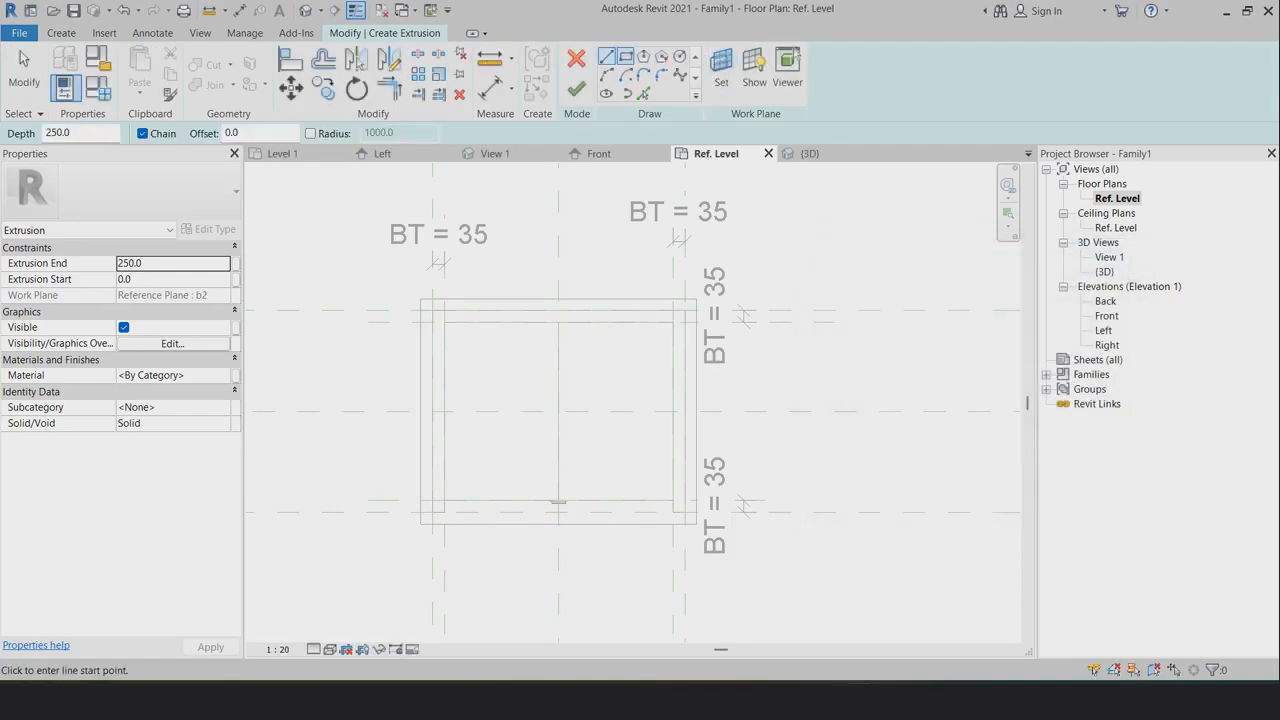
pyautogui.click(388, 287)
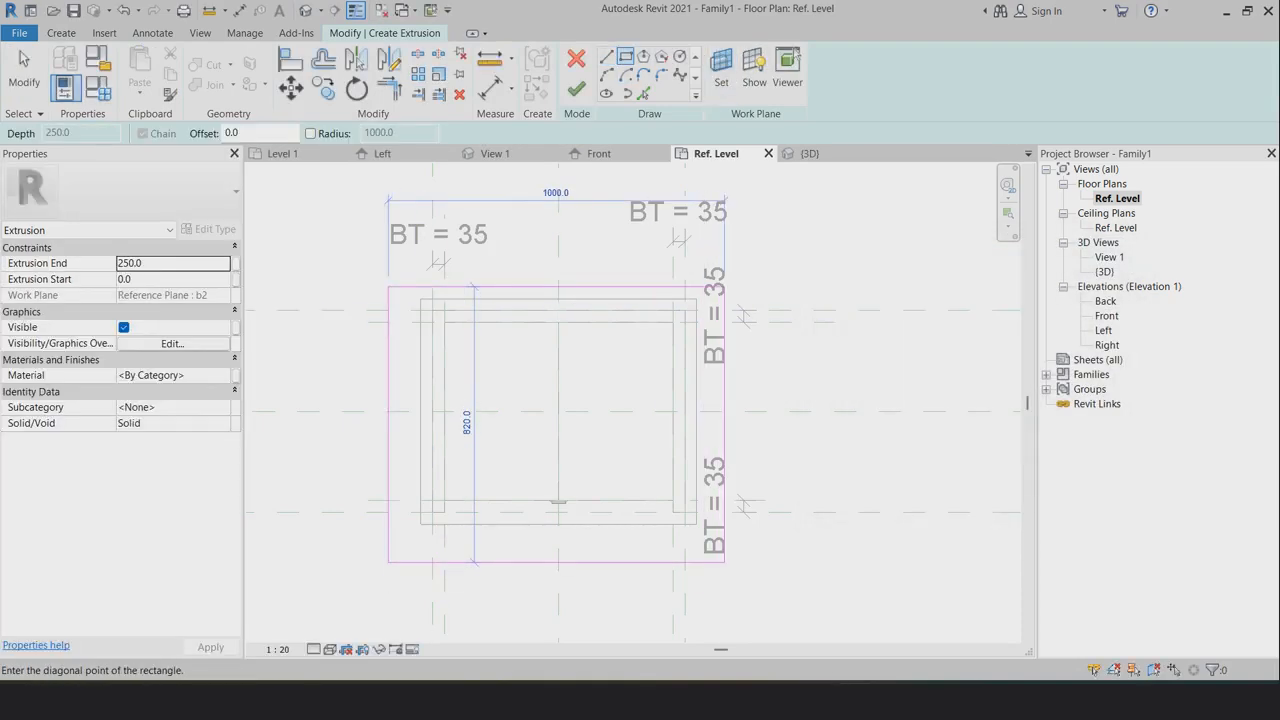
pyautogui.click(724, 562)
# Align the large rectangle's rear edge to the back board's inner face
pyautogui.press('a')
pyautogui.press('l')
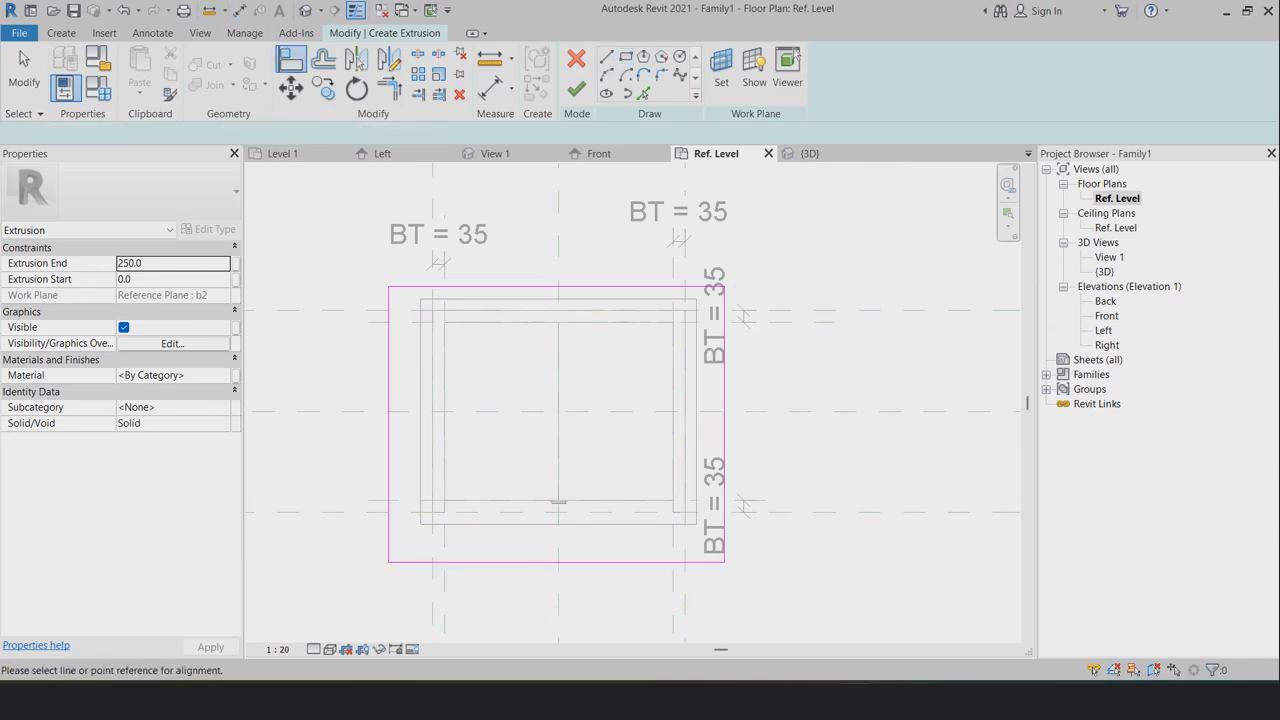
pyautogui.click(595, 322)
pyautogui.click(556, 287)
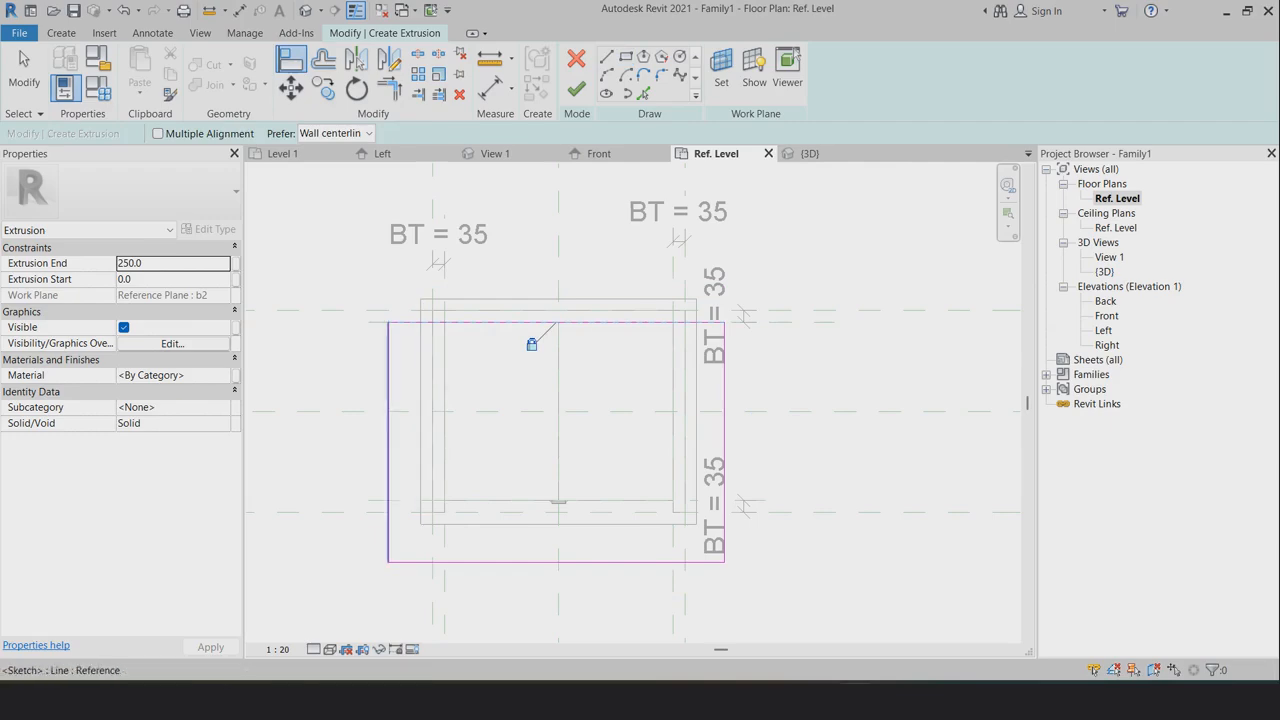
pyautogui.click(388, 402)
pyautogui.press('Escape')
pyautogui.press('Escape')
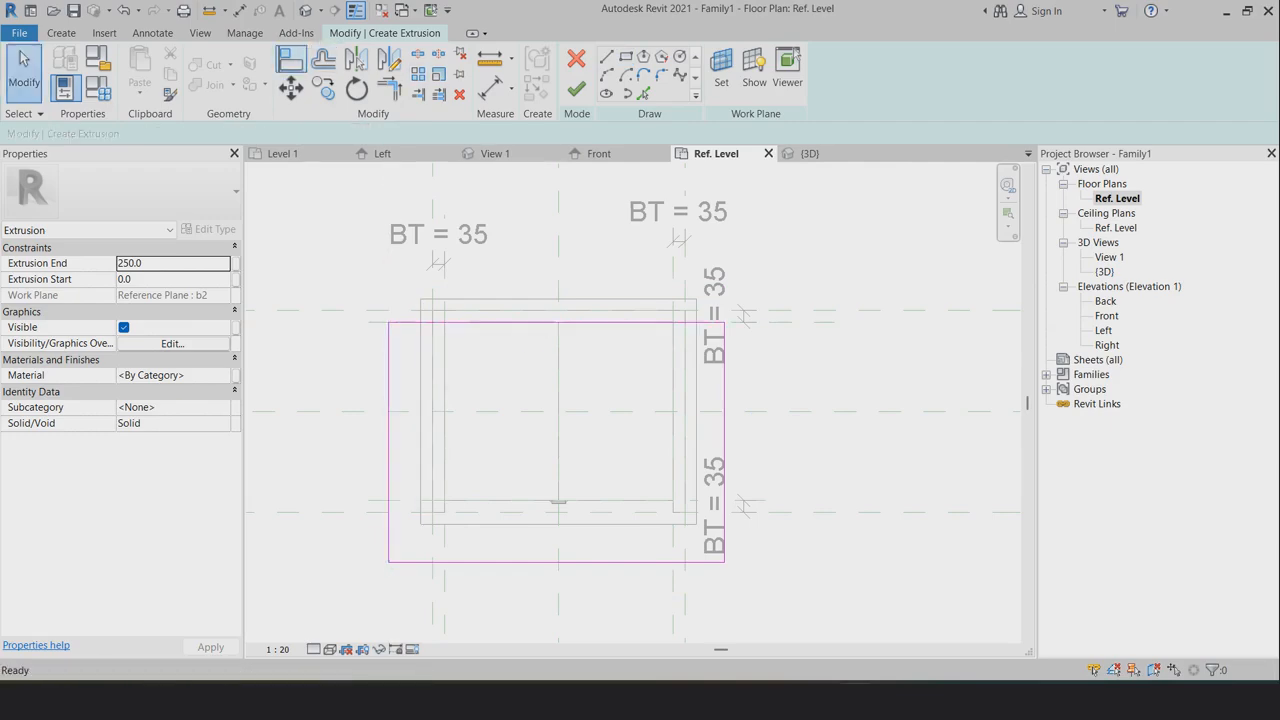
# Align the large rectangle's left edge to the left board's inner face and lock it
pyautogui.press('a')
pyautogui.press('l')
pyautogui.click(444, 440)
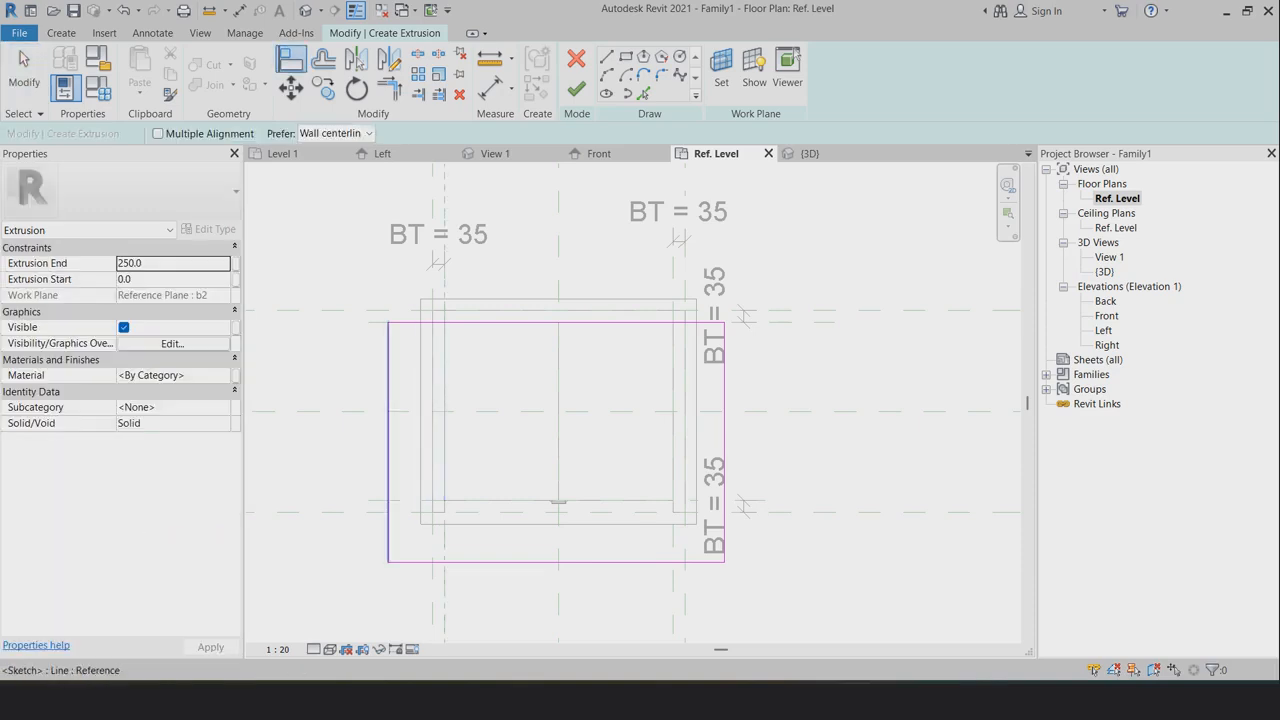
pyautogui.click(388, 440)
pyautogui.click(467, 467)
# Align and lock the large rectangle's front edge to the drawer front's inner line and right edge to the right board's inner face, finishing the extrusion
pyautogui.click(530, 500)
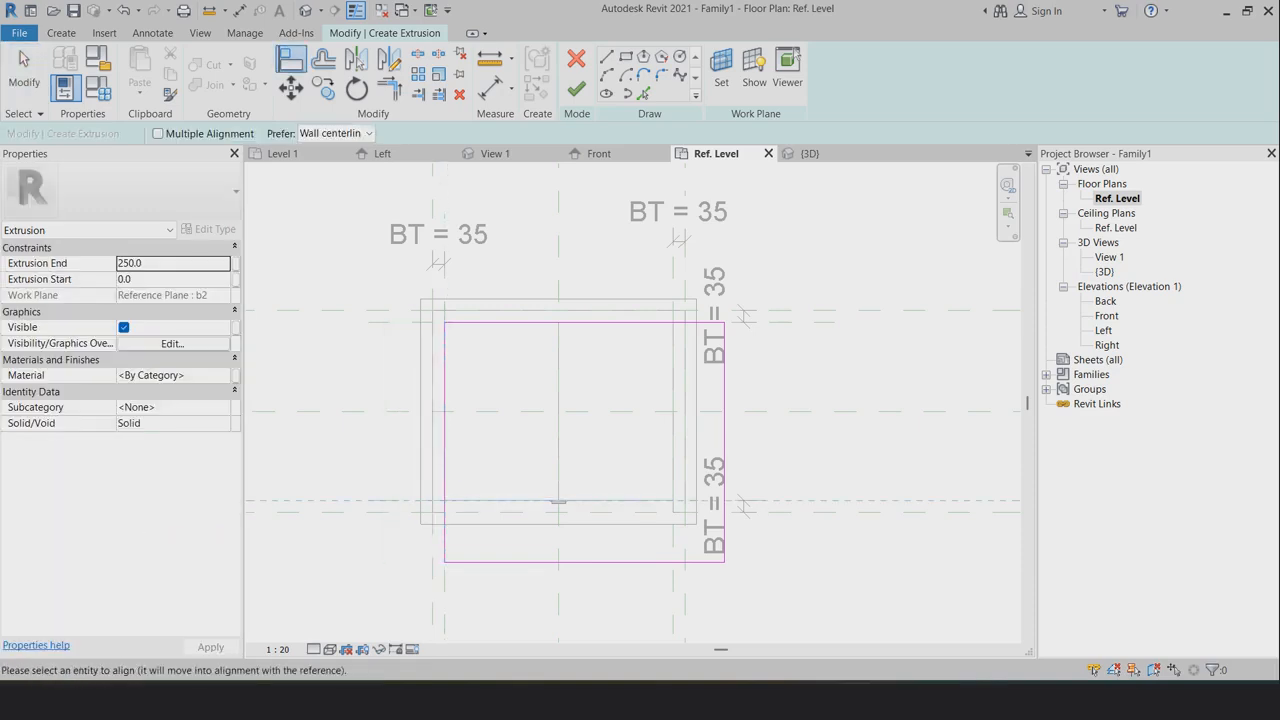
pyautogui.click(530, 562)
pyautogui.click(608, 479)
pyautogui.click(673, 450)
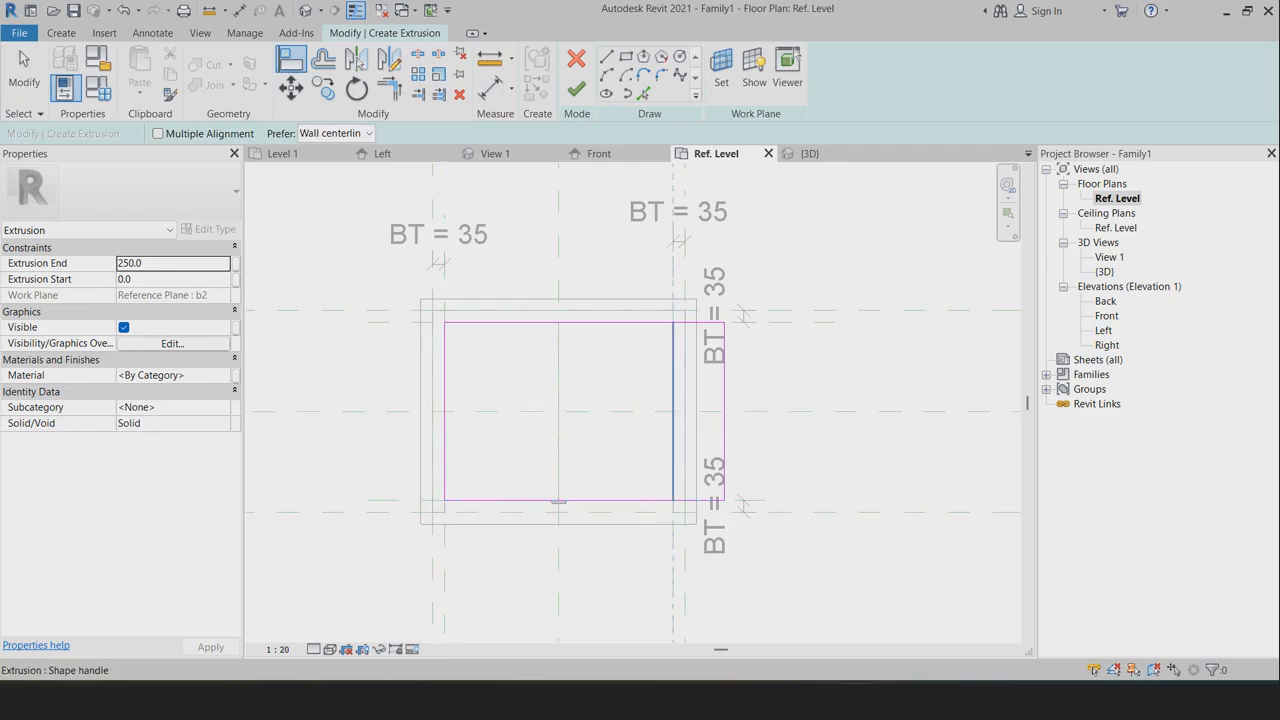
pyautogui.click(724, 400)
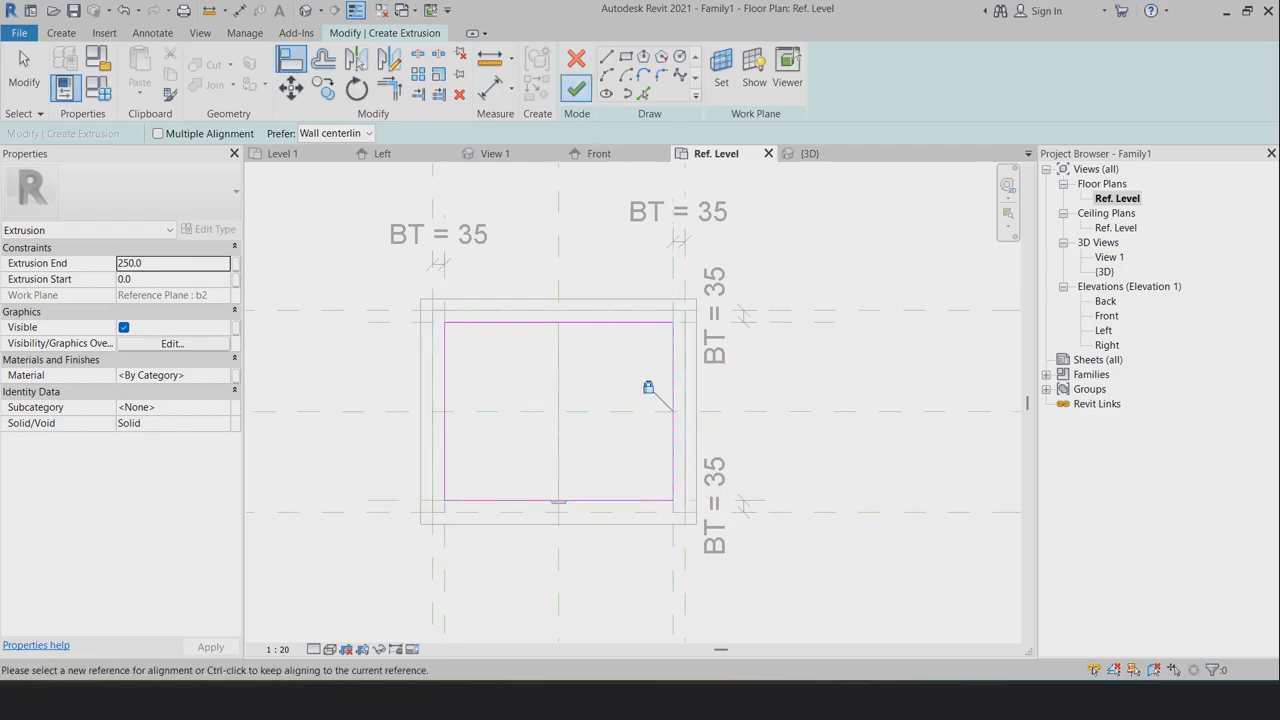
pyautogui.click(576, 88)
# In the Front elevation, align and lock the b2 extrusion's top to the plane at the drawer's bottom edge, and open the 3D view
pyautogui.click(598, 153)
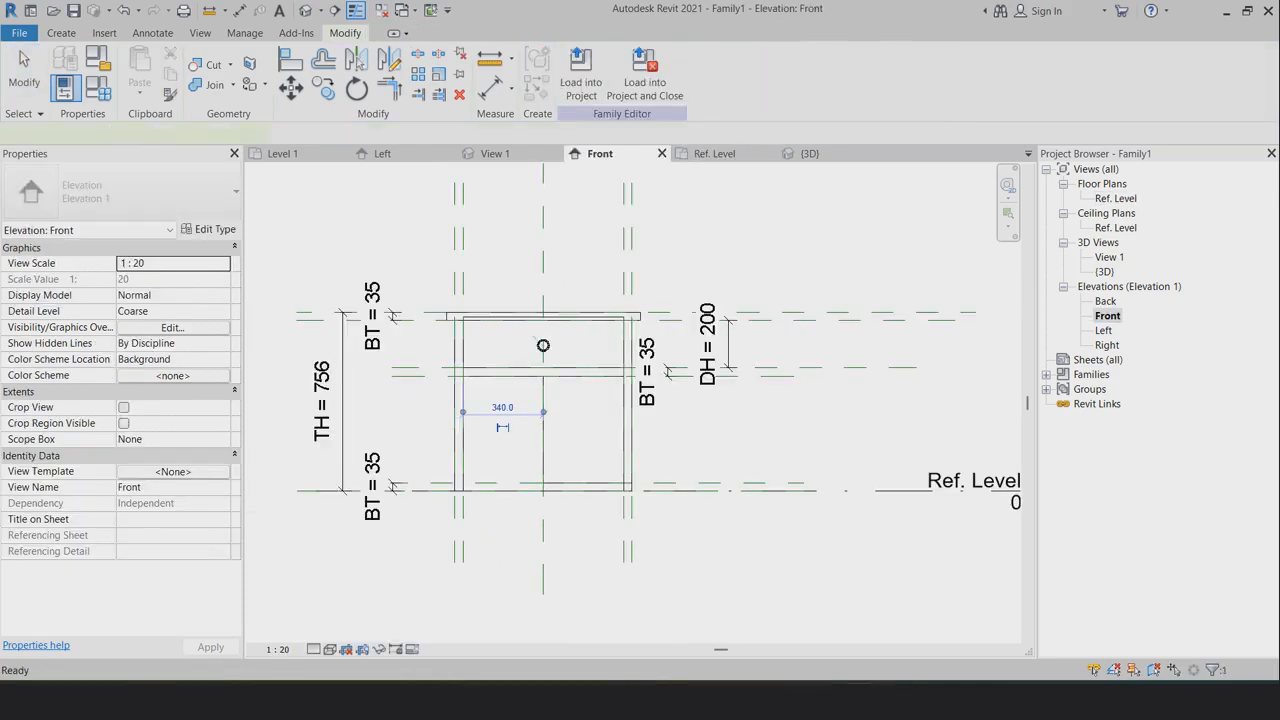
pyautogui.click(323, 88)
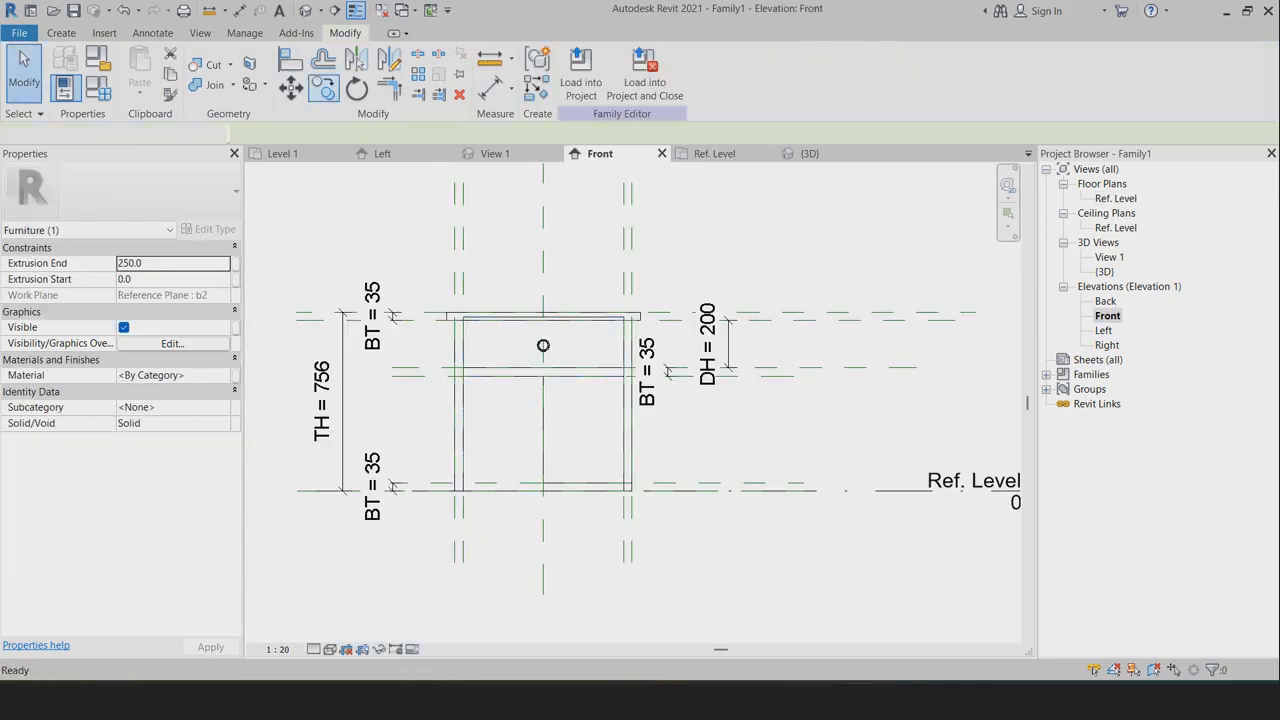
pyautogui.press('a')
pyautogui.press('l')
pyautogui.scroll(3, 580, 321)
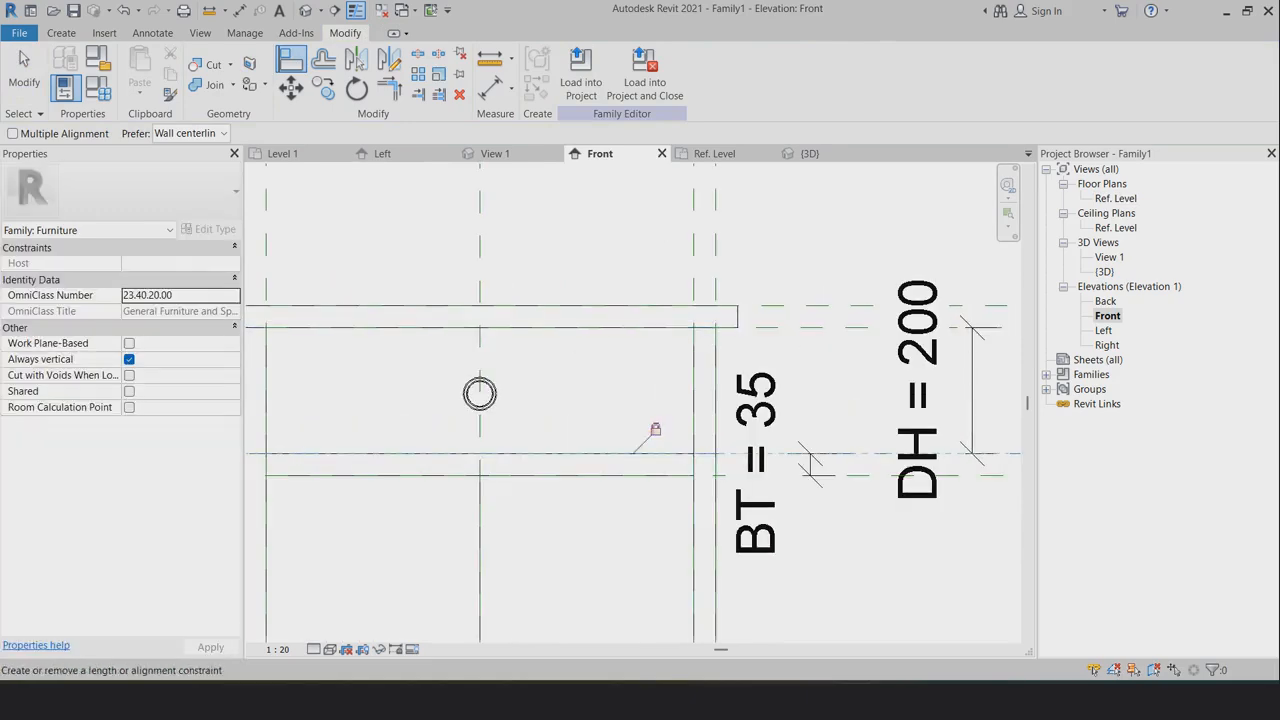
pyautogui.scroll(-4, 655, 430)
pyautogui.click(805, 153)
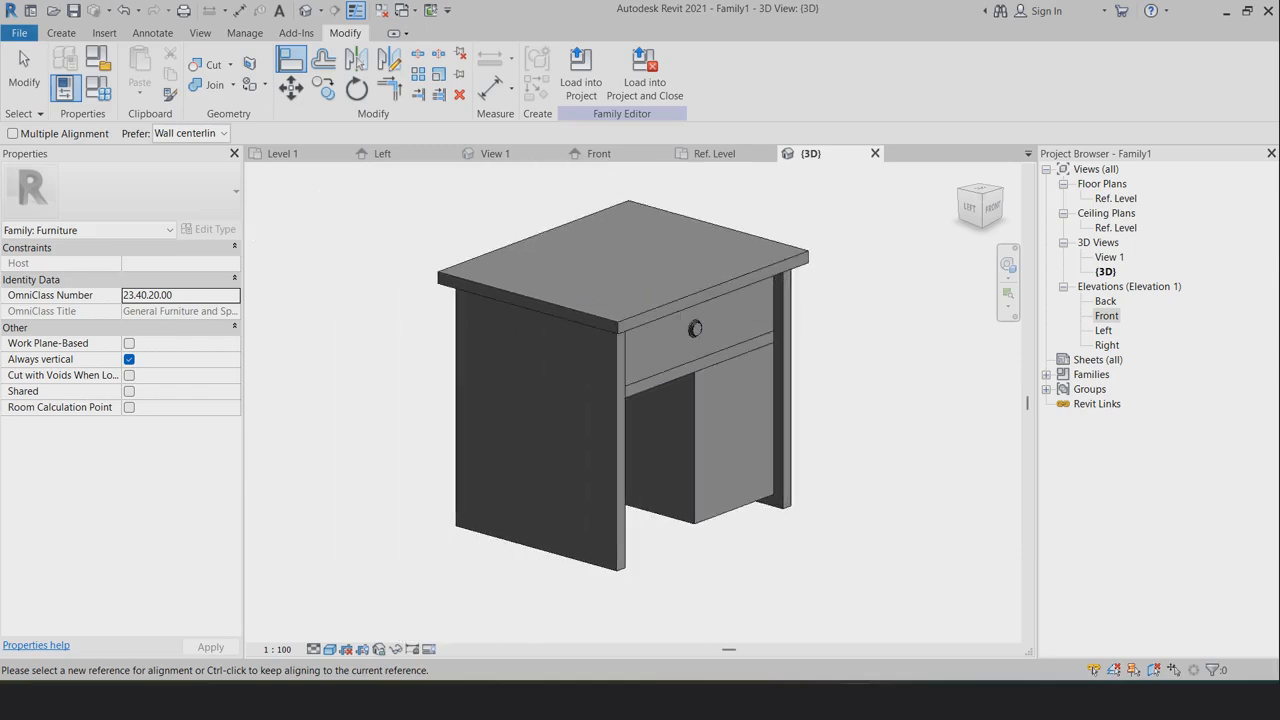
pyautogui.press('Escape')
pyautogui.moveTo(650, 420)
pyautogui.keyDown('shift'); pyautogui.mouseDown(button='middle')
pyautogui.moveTo(510, 430)
pyautogui.moveTo(405, 395)
pyautogui.moveTo(625, 350)
pyautogui.moveTo(643, 415)
pyautogui.mouseUp(button='middle'); pyautogui.keyUp('shift')
pyautogui.scroll(1, 758, 385)
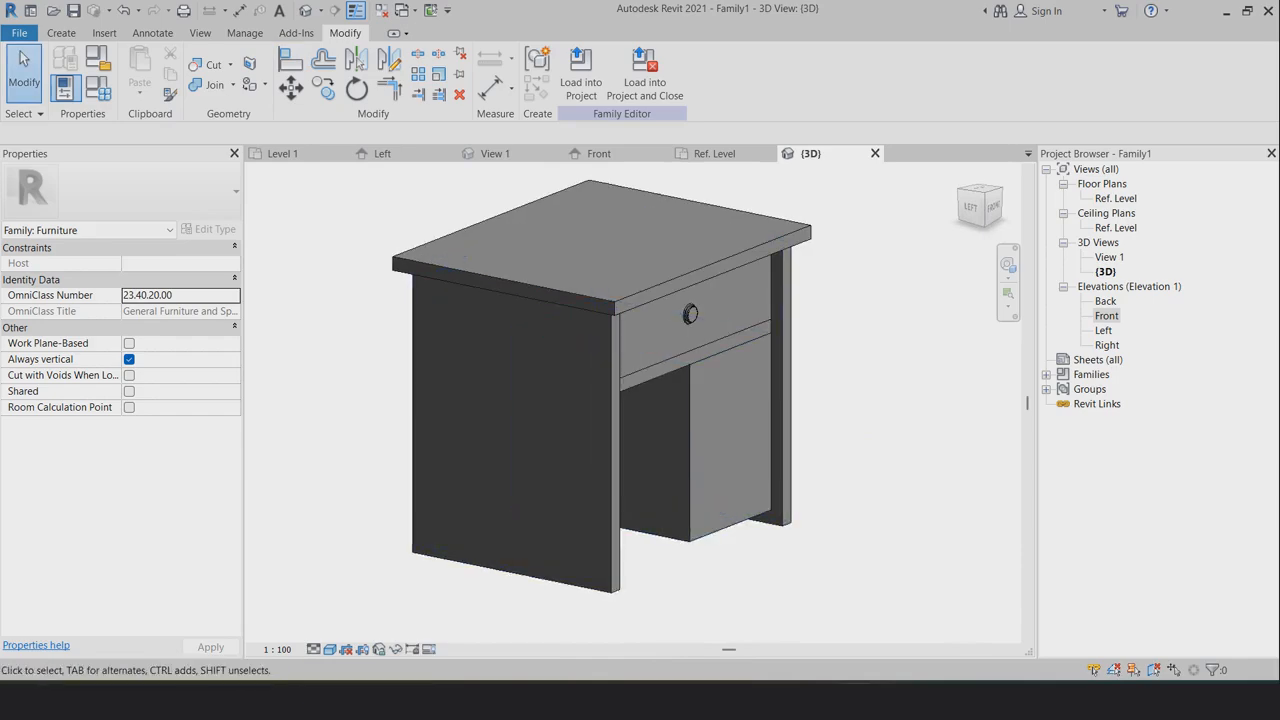
pyautogui.keyDown('shift'); pyautogui.moveTo(690, 430); pyautogui.dragTo(655, 420, button='middle'); pyautogui.keyUp('shift')
pyautogui.keyDown('shift'); pyautogui.moveTo(637, 312); pyautogui.dragTo(660, 345, button='middle'); pyautogui.keyUp('shift')
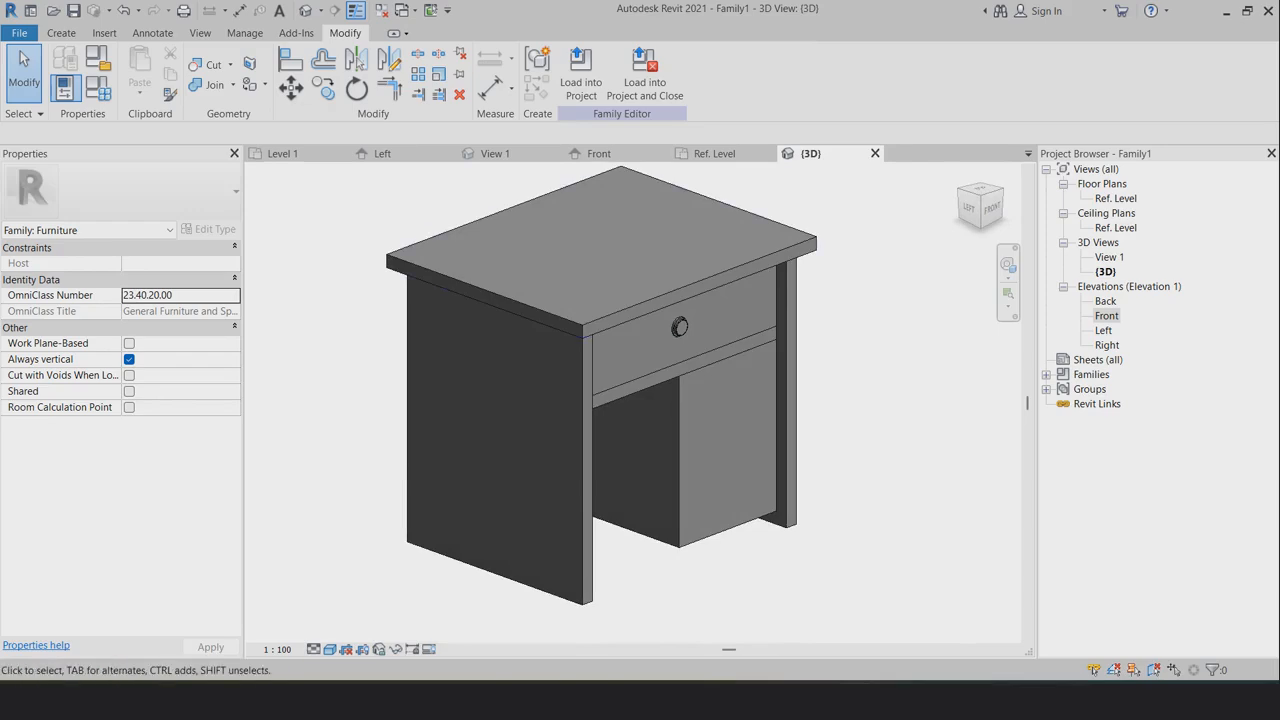
# In the Front elevation, copy the drawer knob down onto the cabinet front near its inner edge, and open the 3D view
pyautogui.doubleClick(1106, 316)
pyautogui.scroll(-2, 497, 318)
pyautogui.moveTo(493, 308); pyautogui.dragTo(567, 424)
pyautogui.click(323, 88)
pyautogui.scroll(2, 536, 357)
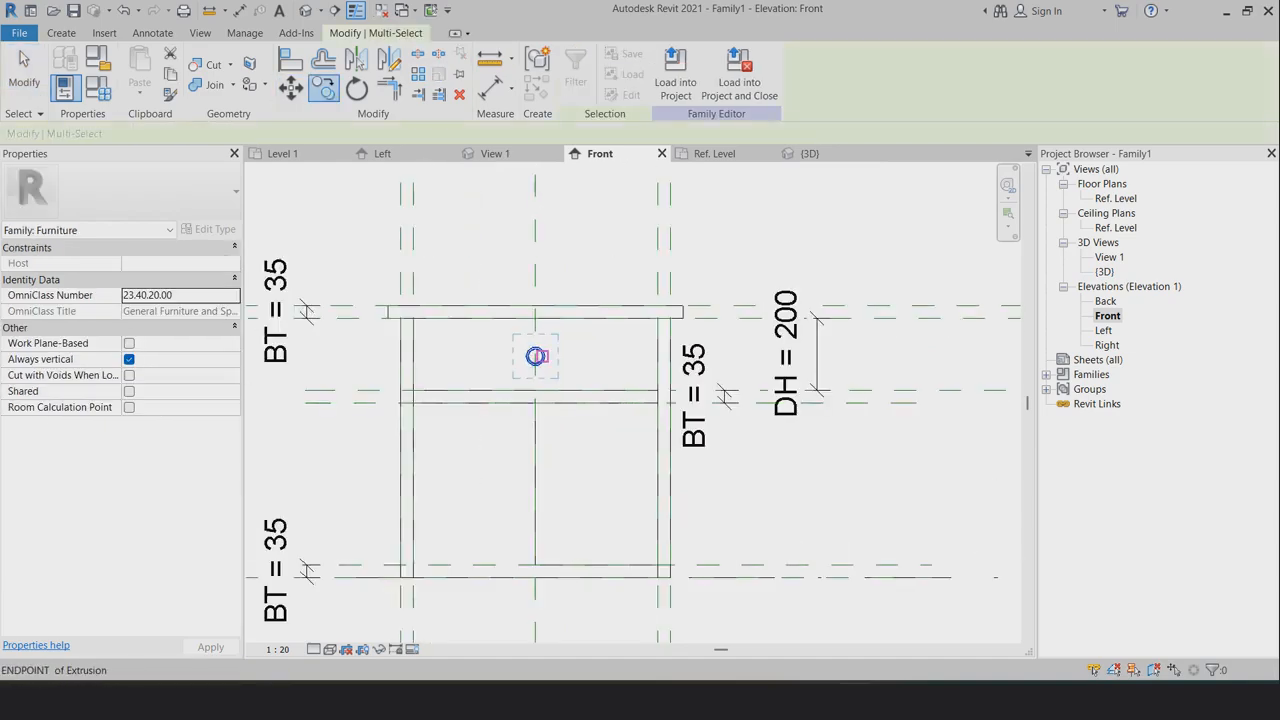
pyautogui.scroll(3, 536, 355)
pyautogui.click(536, 355)
pyautogui.scroll(-2, 600, 450)
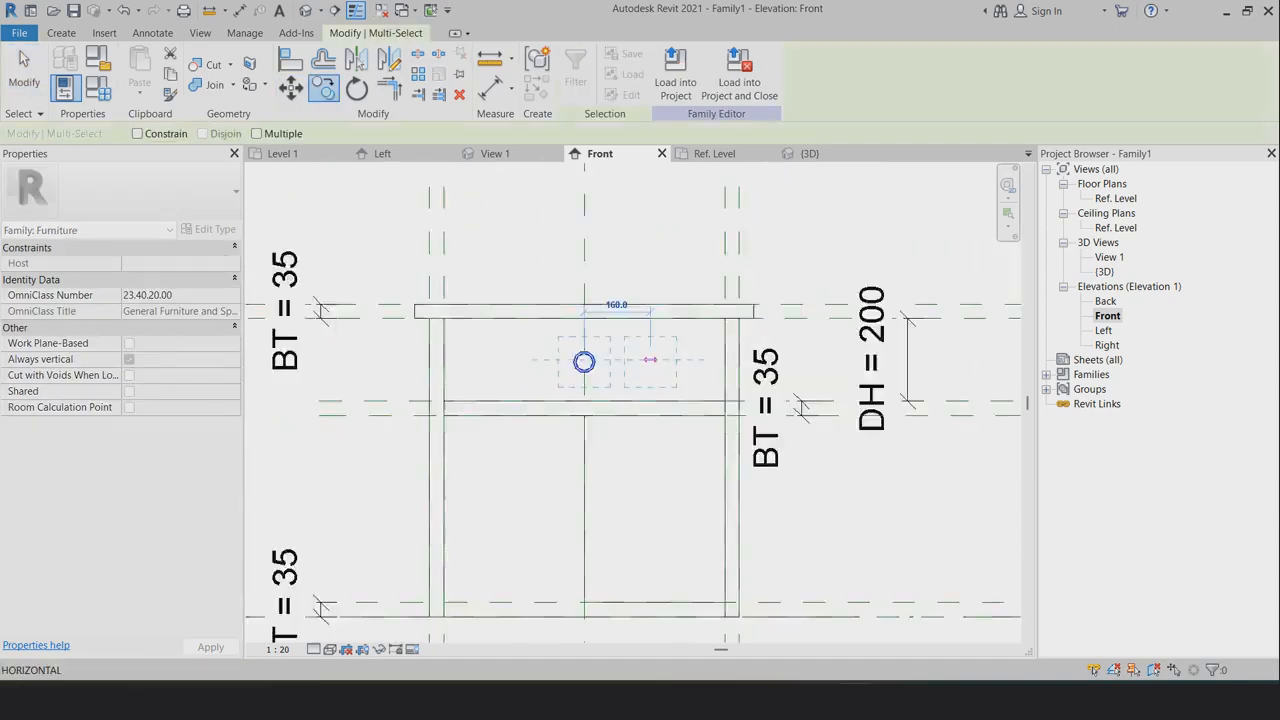
pyautogui.scroll(-1, 620, 468)
pyautogui.click(620, 468)
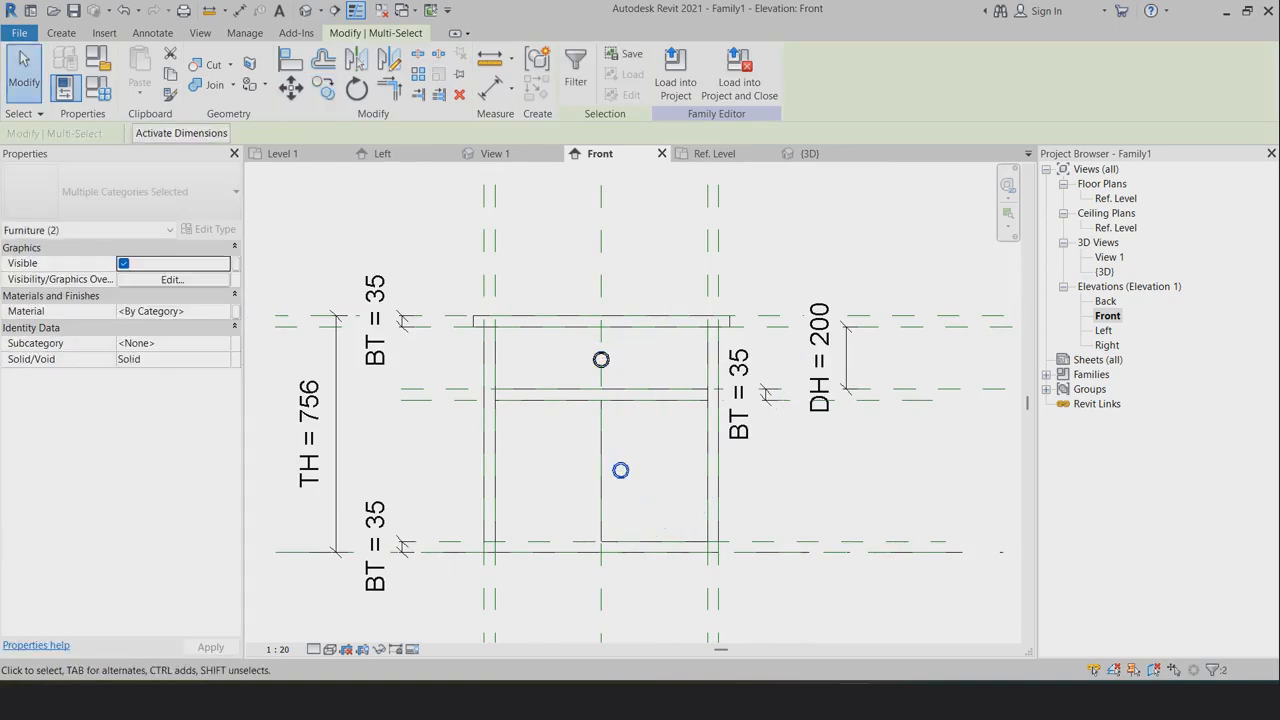
pyautogui.press('Escape')
pyautogui.click(805, 153)
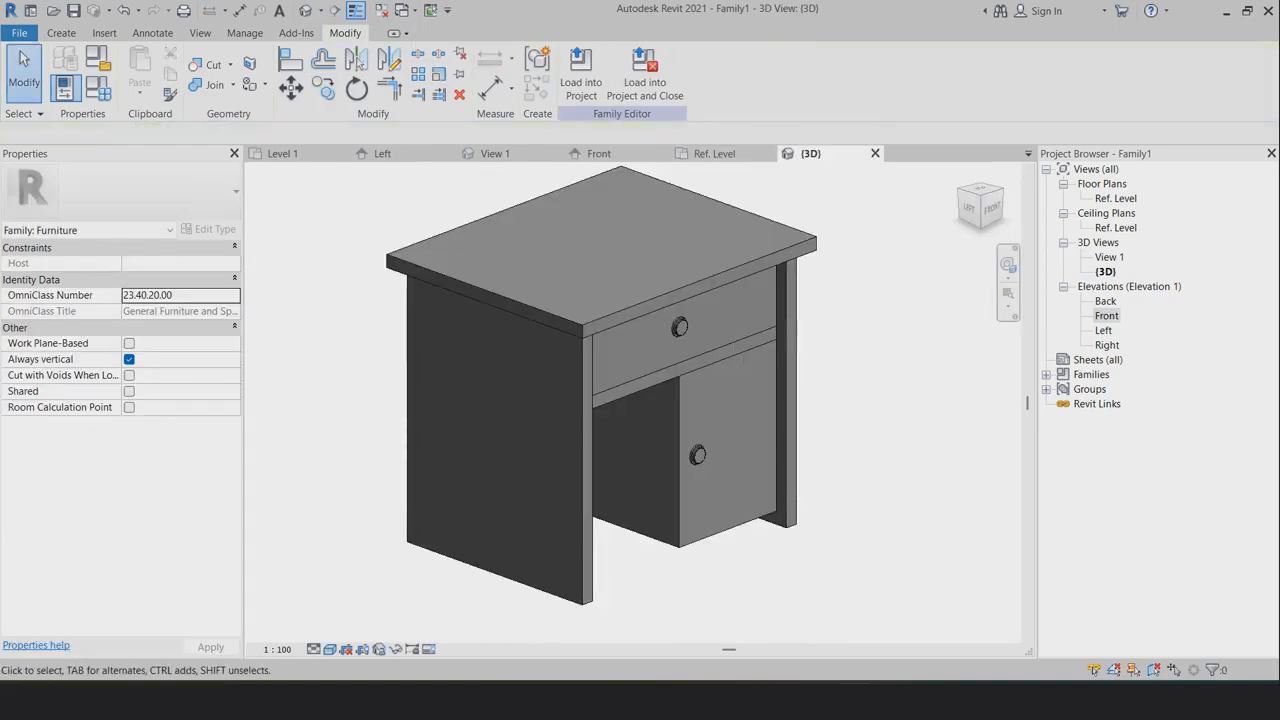
# Examine the tabletop edges and the two knobs in the 3D view
pyautogui.moveTo(807, 485)
pyautogui.mouseDown(button='middle')
pyautogui.moveTo(661, 491)
pyautogui.moveTo(822, 479)
pyautogui.mouseUp(button='middle')
pyautogui.scroll(-1, 822, 479)
pyautogui.scroll(3, 826, 228)
pyautogui.scroll(-3, 826, 228)
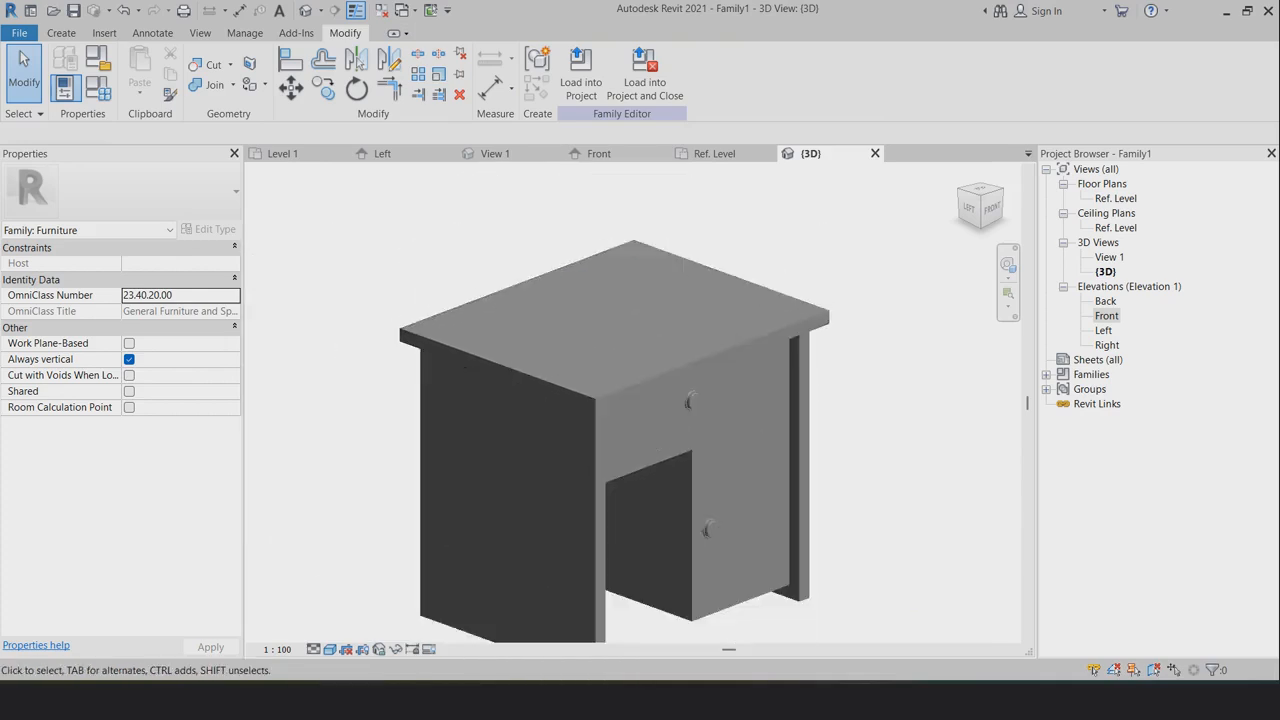
pyautogui.scroll(3, 826, 228)
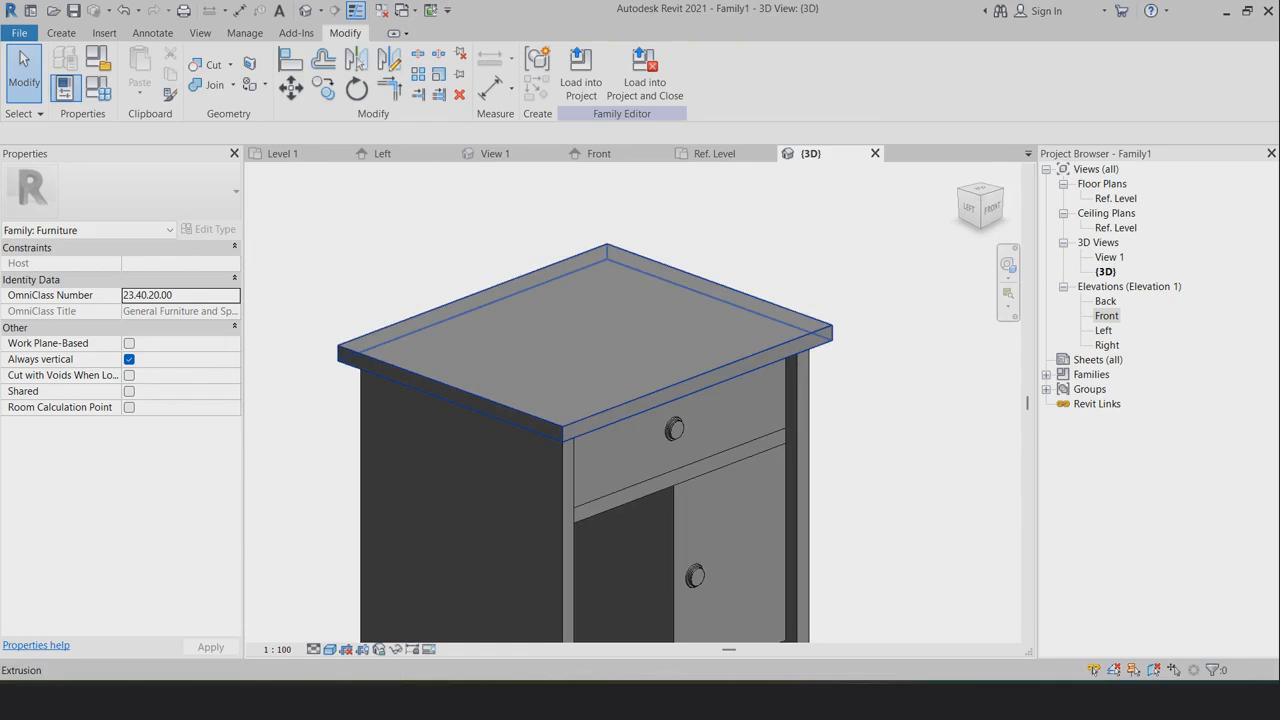
pyautogui.scroll(-2, 416, 220)
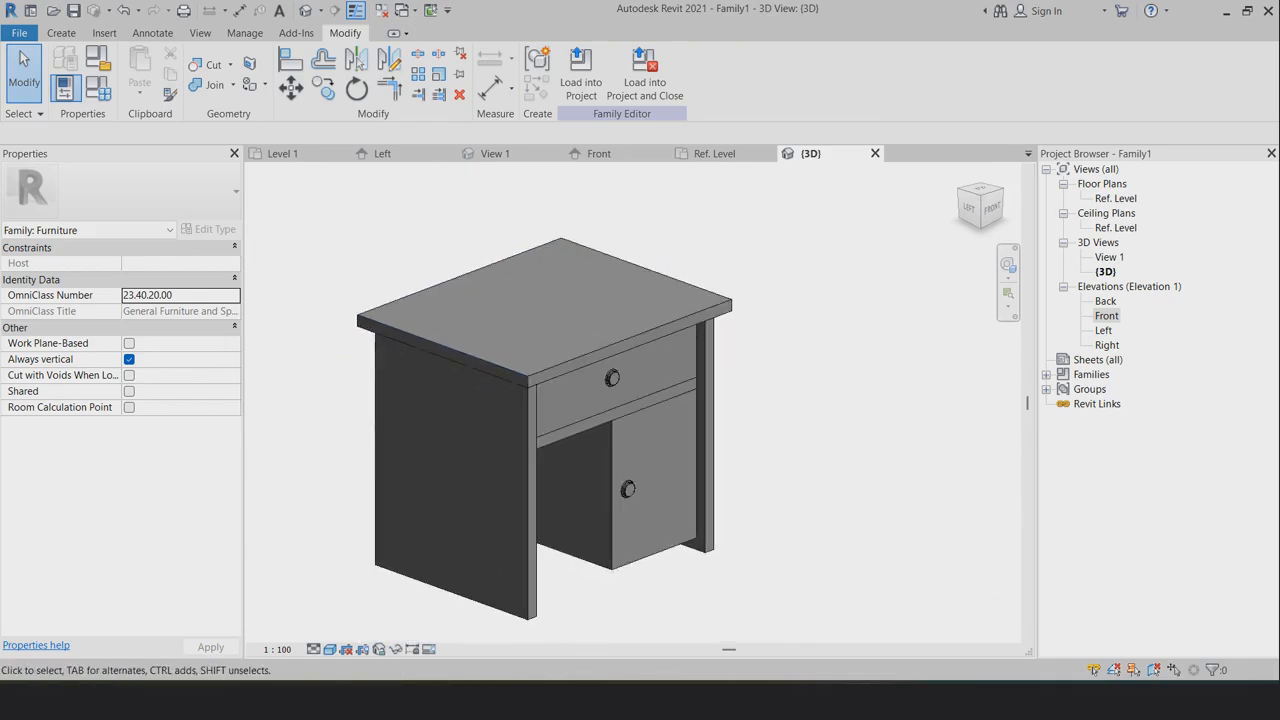
pyautogui.scroll(1, 527, 299)
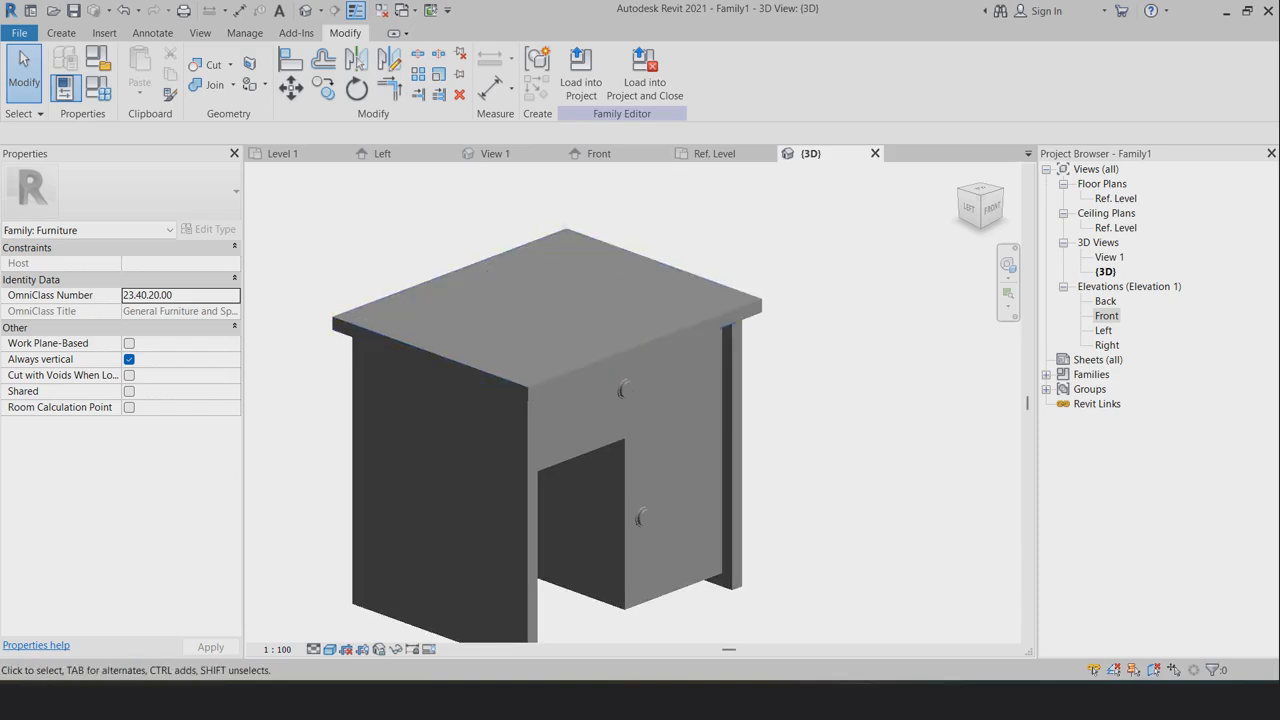
pyautogui.scroll(2, 380, 286)
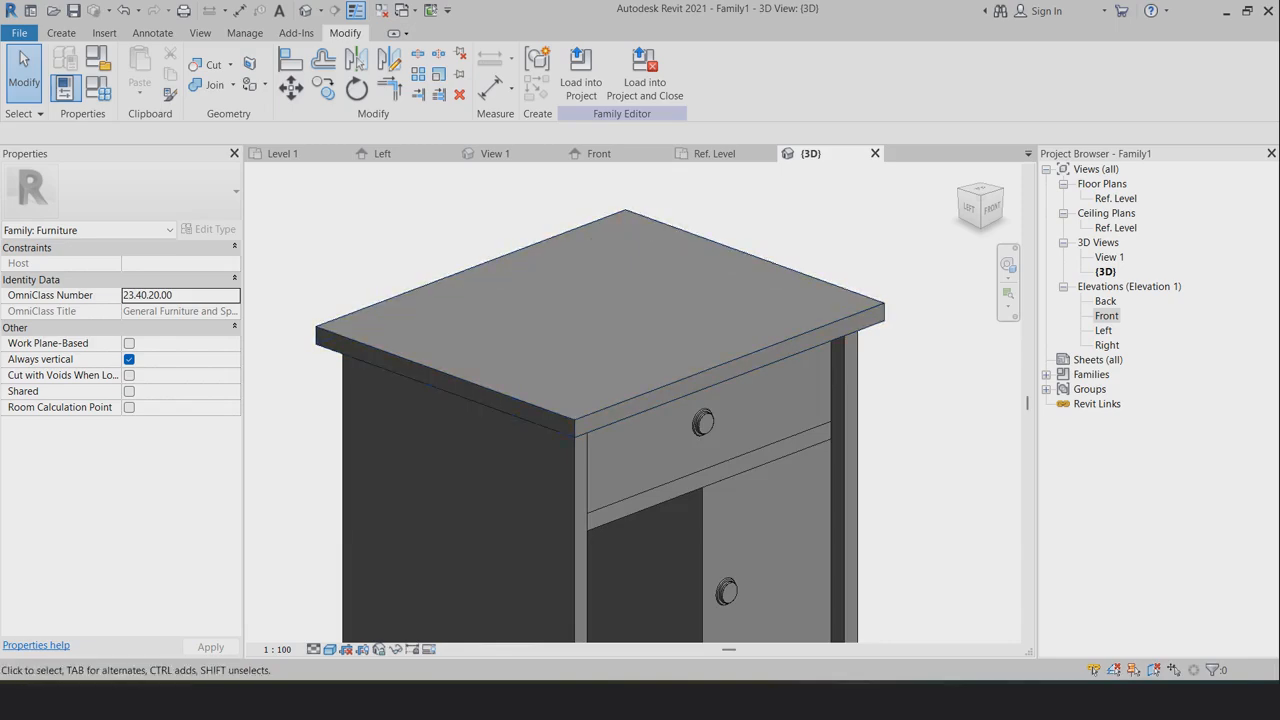
# Start a sweep and pick the tabletop's upper left, rear and right edges as its path
pyautogui.click(61, 33)
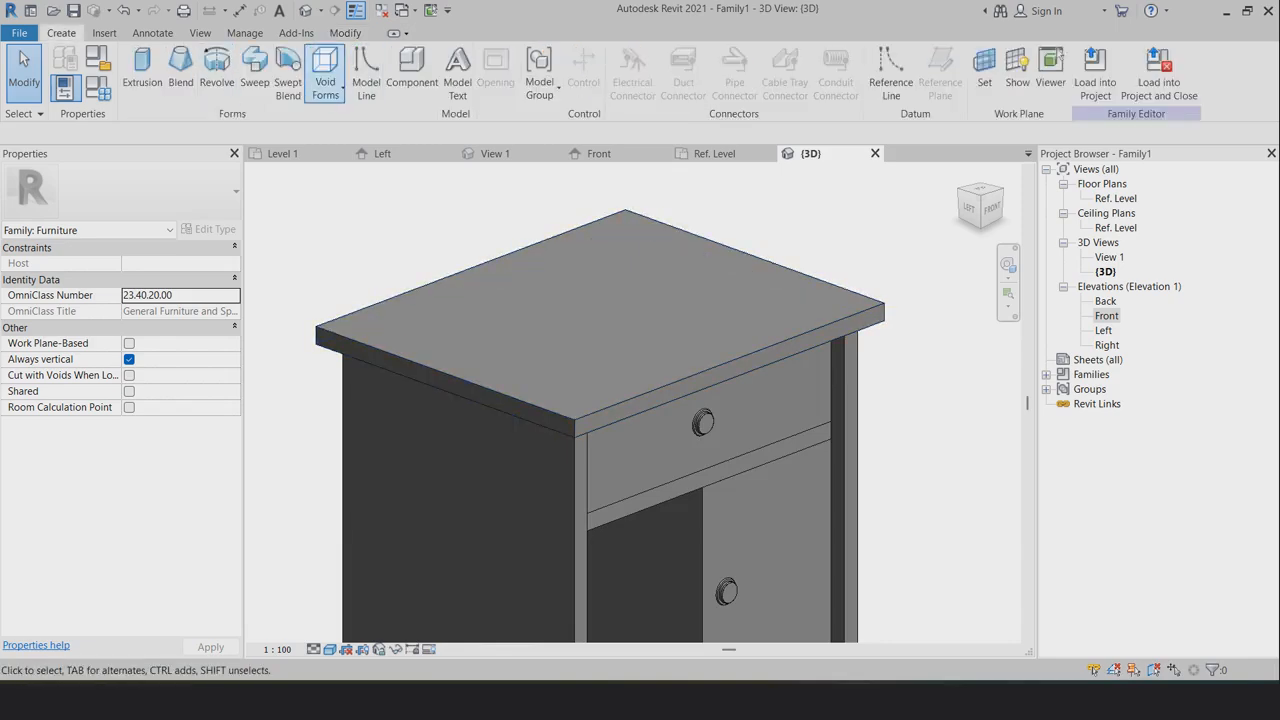
pyautogui.click(247, 72)
pyautogui.click(737, 89)
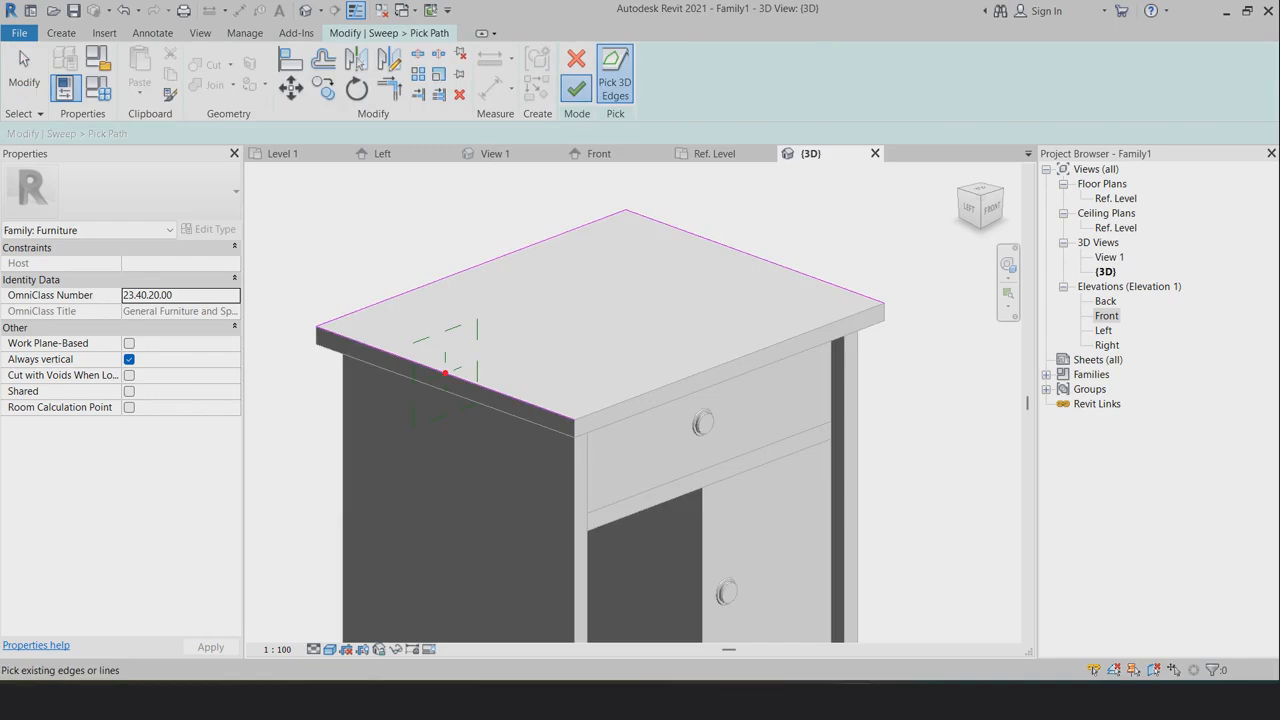
pyautogui.click(576, 88)
# Sketch a rectangular sweep profile about 20 mm wide and 80 mm high, rising from the path's profile point on the tabletop's left edge
pyautogui.click(868, 92)
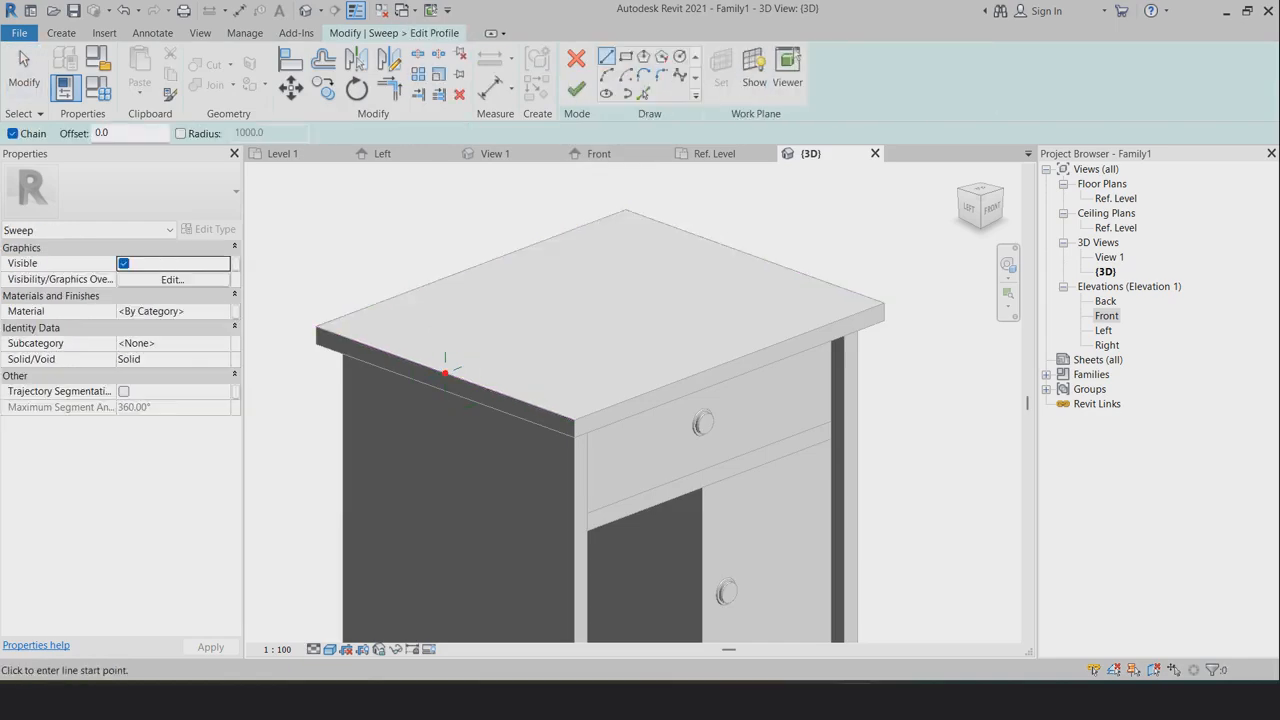
pyautogui.click(445, 373)
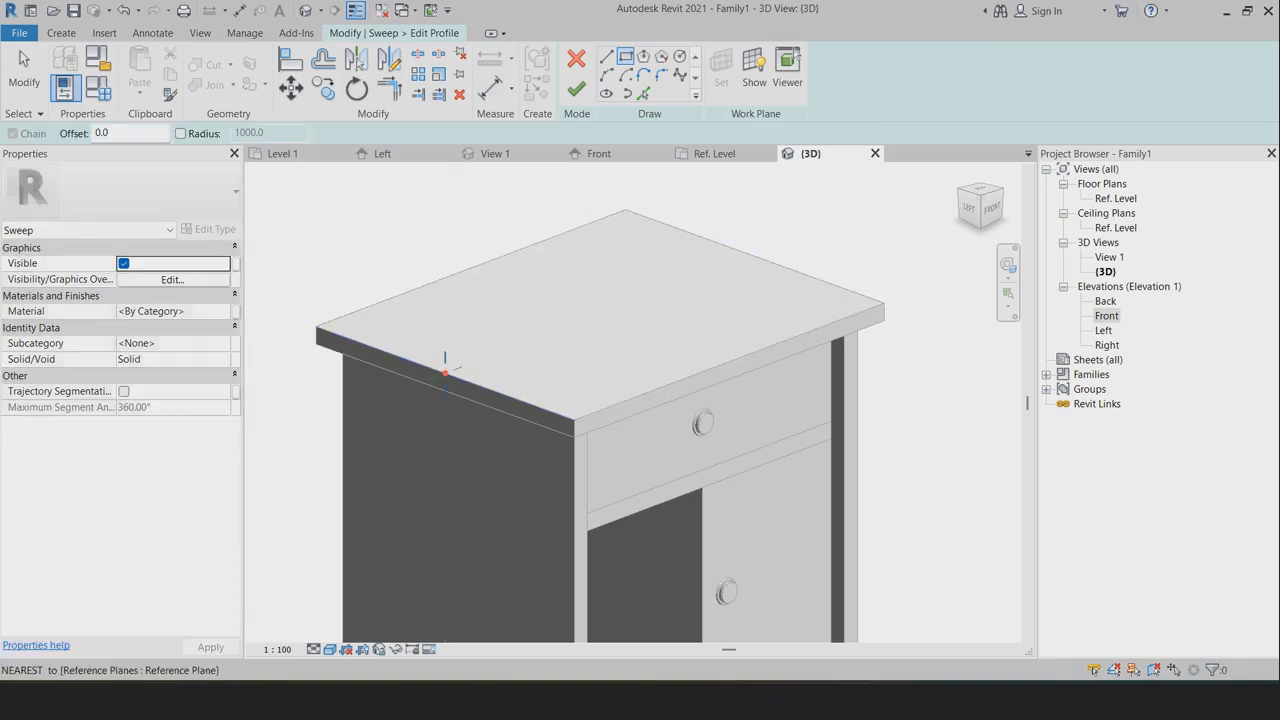
pyautogui.click(445, 373)
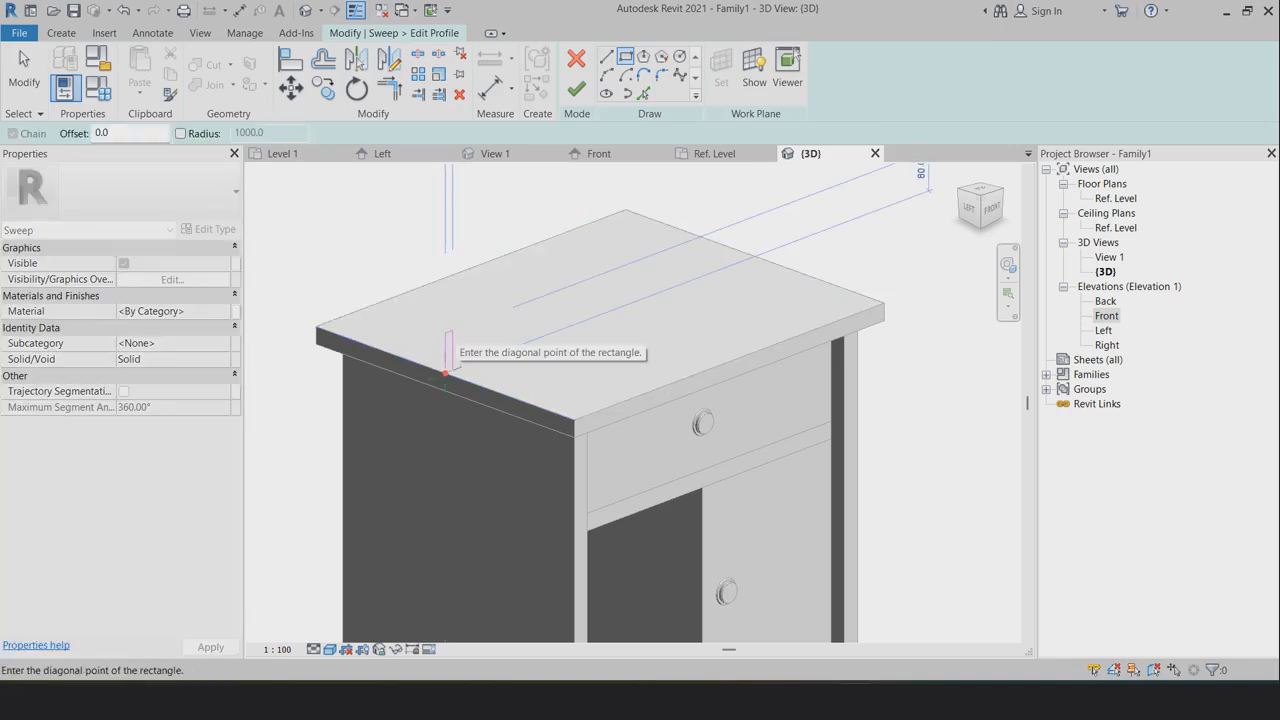
pyautogui.click(451, 336)
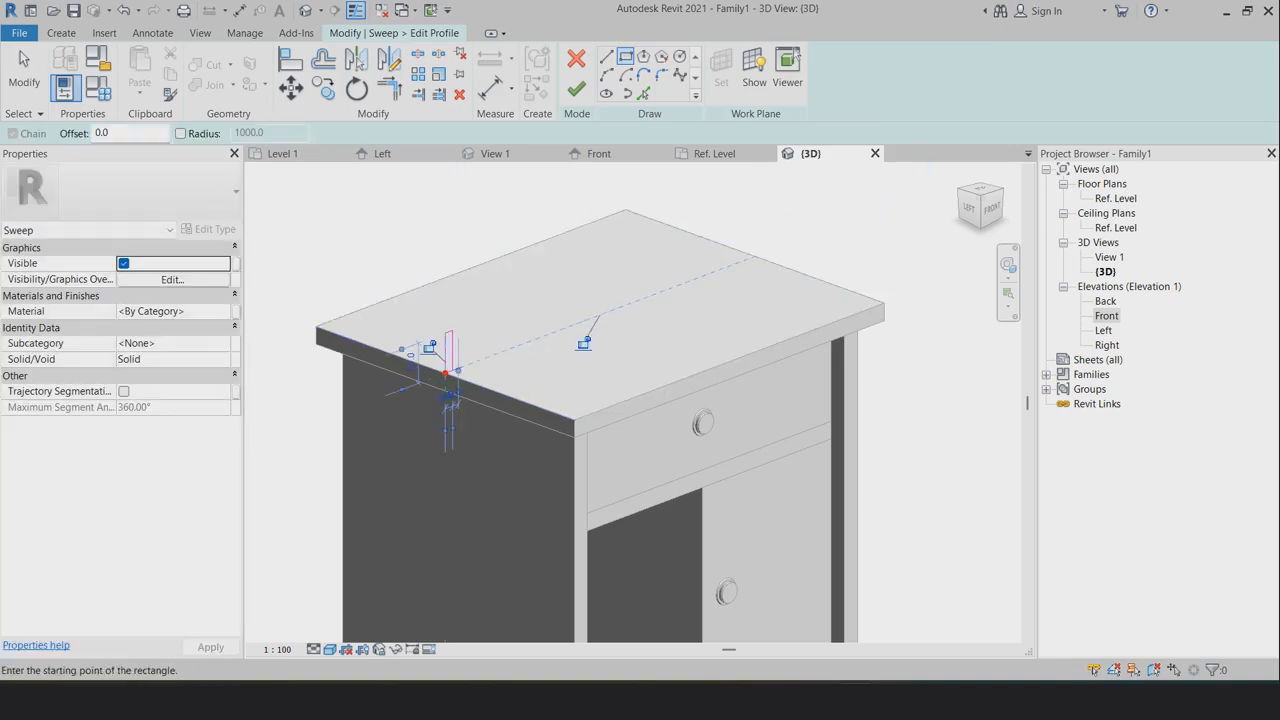
# In the Front elevation, set the sweep profile rectangle's width to 35 mm
pyautogui.doubleClick(1103, 330)
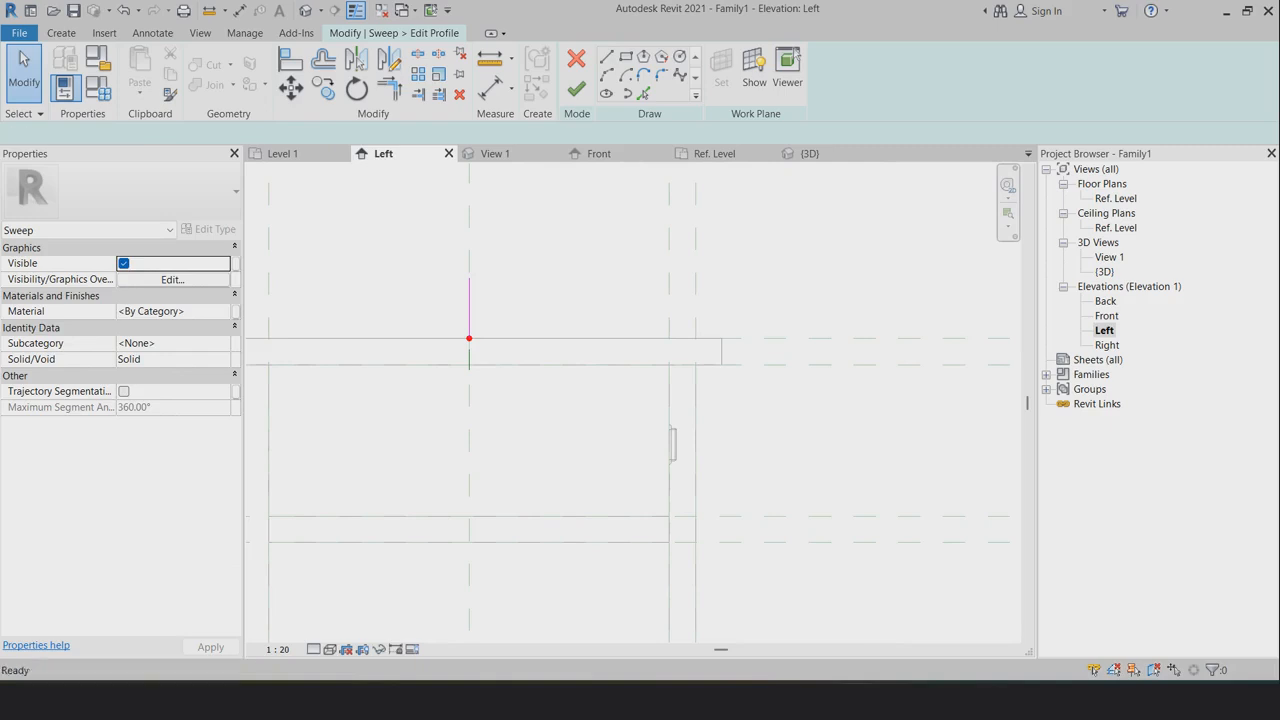
pyautogui.doubleClick(1107, 316)
pyautogui.scroll(4, 475, 310)
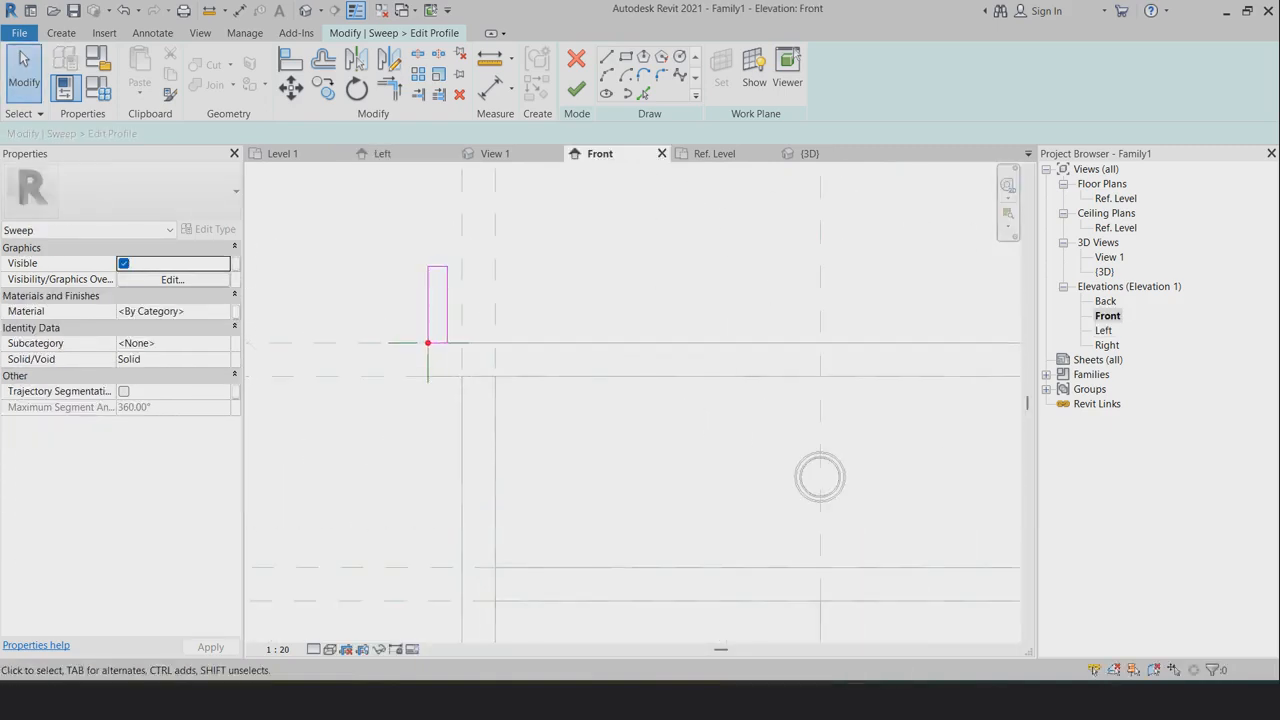
pyautogui.click(447, 305)
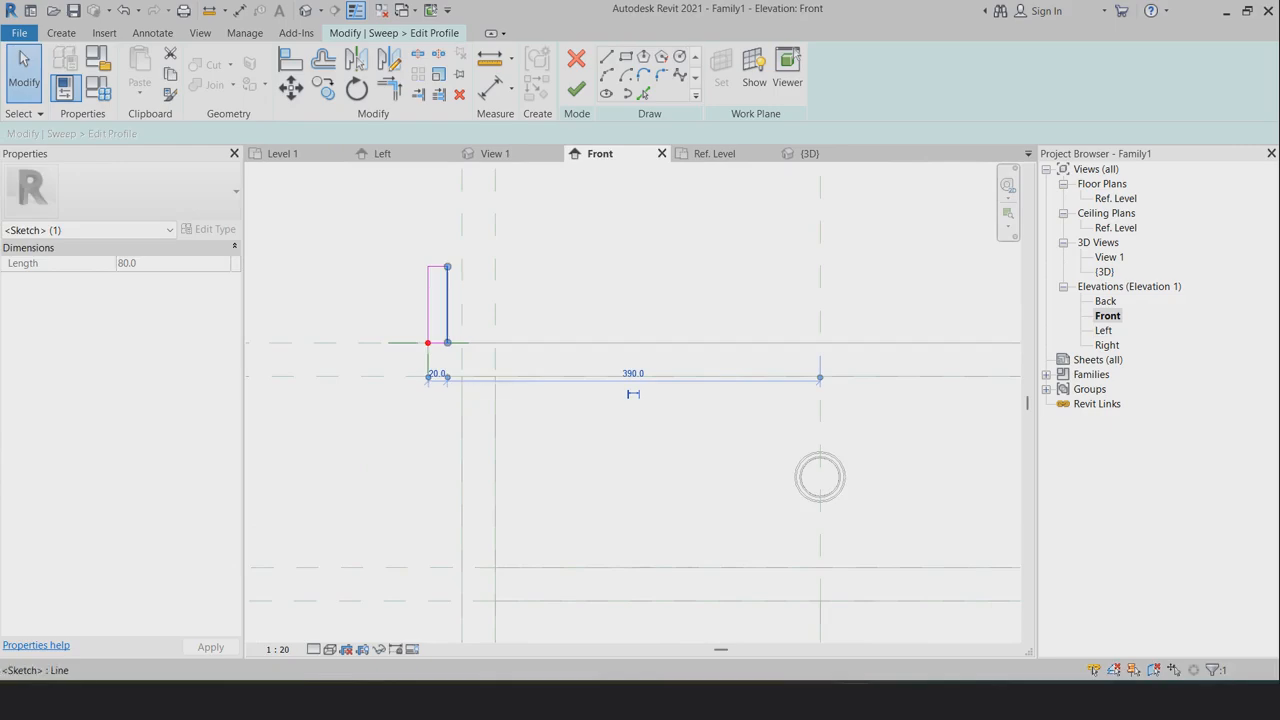
pyautogui.scroll(3, 437, 368)
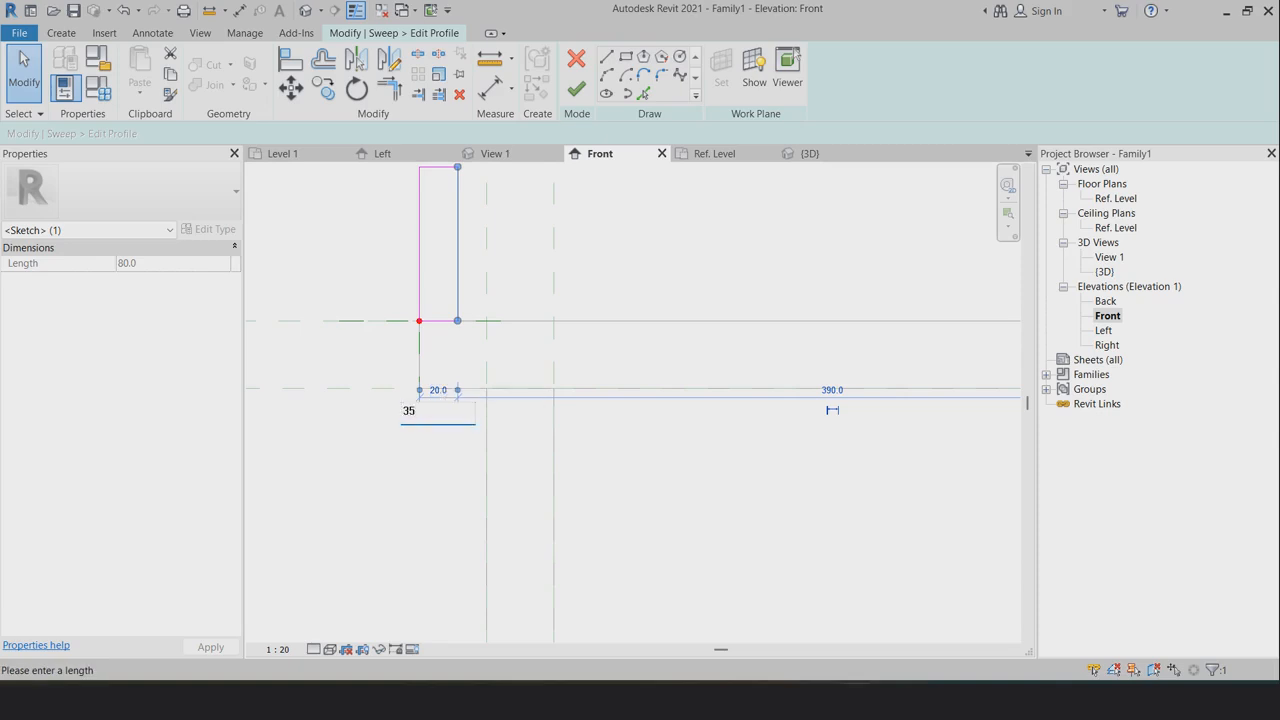
pyautogui.press('Return')
pyautogui.scroll(-2, 914, 488)
pyautogui.click(915, 495)
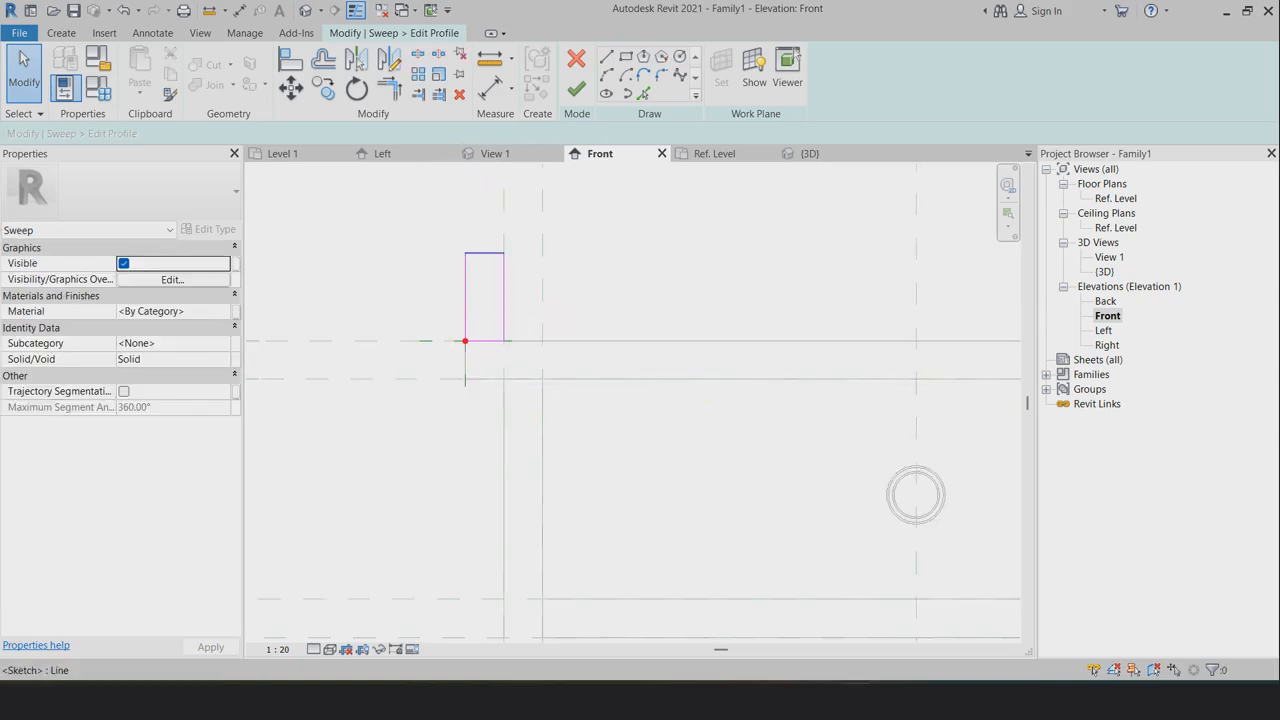
# Finish the 80 mm high profile and the sweep around the tabletop, and open the 3D view
pyautogui.click(485, 253)
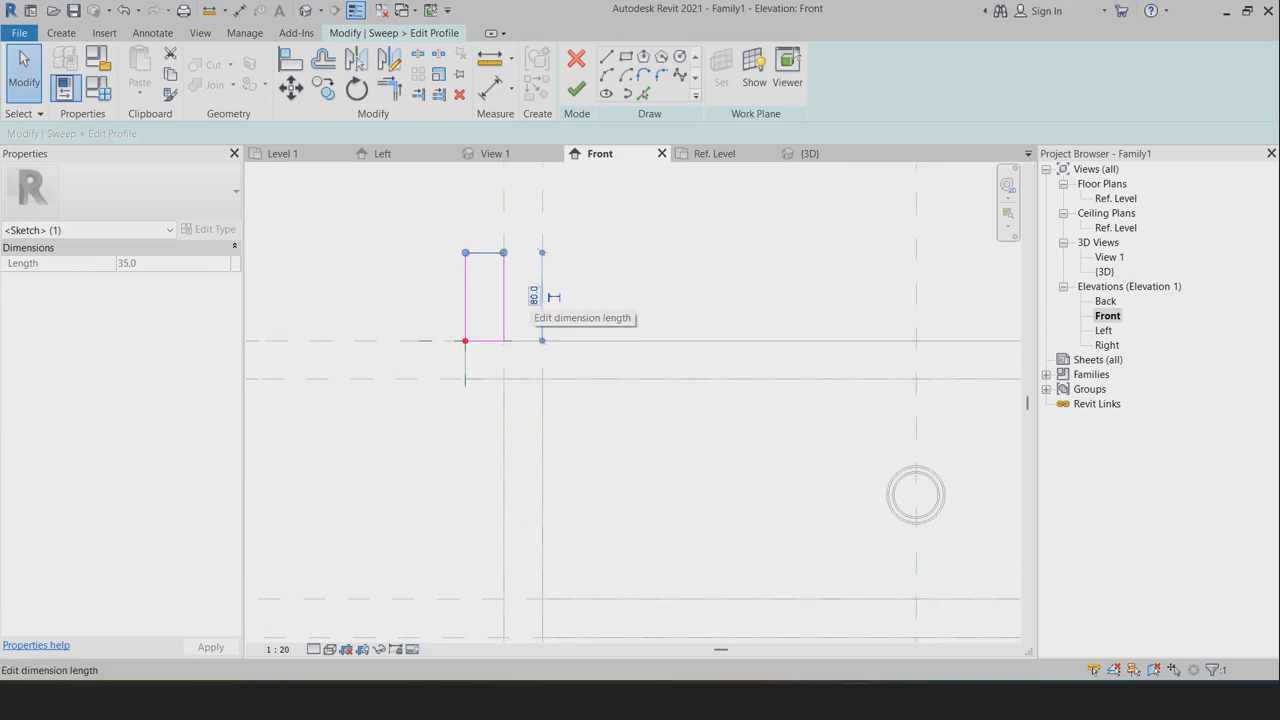
pyautogui.click(576, 89)
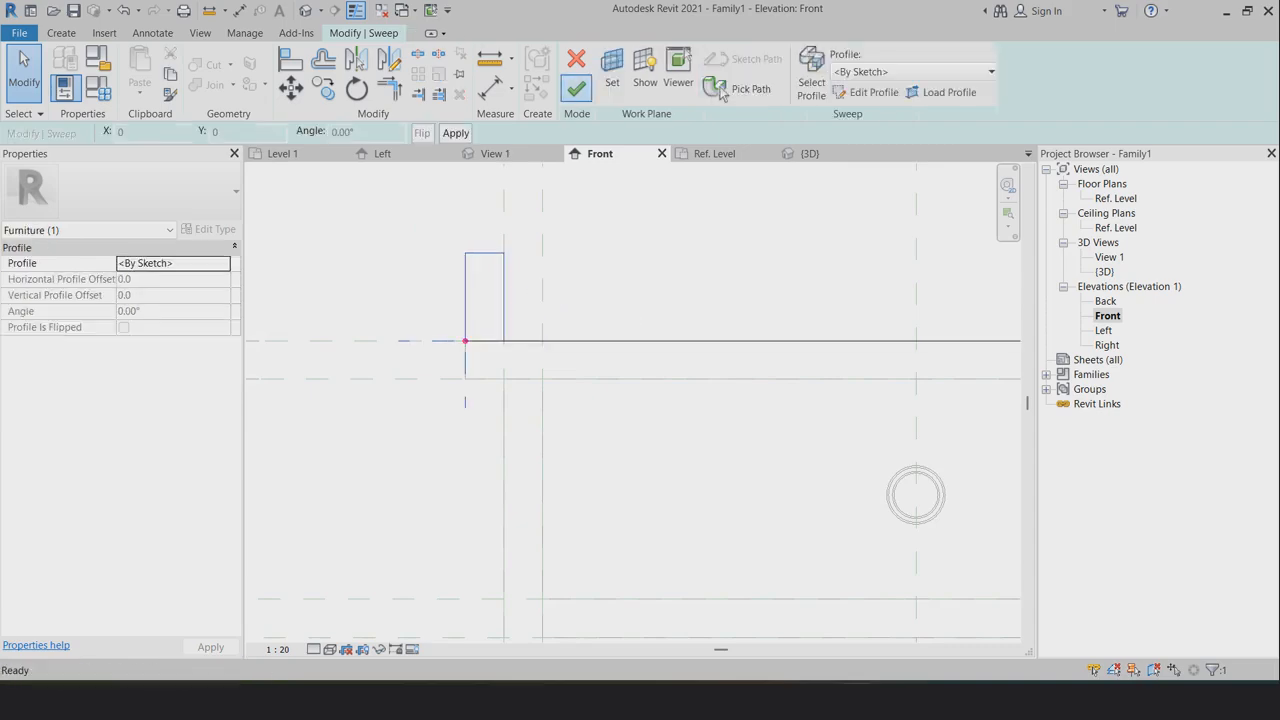
pyautogui.click(576, 89)
pyautogui.scroll(-5, 574, 376)
pyautogui.click(810, 154)
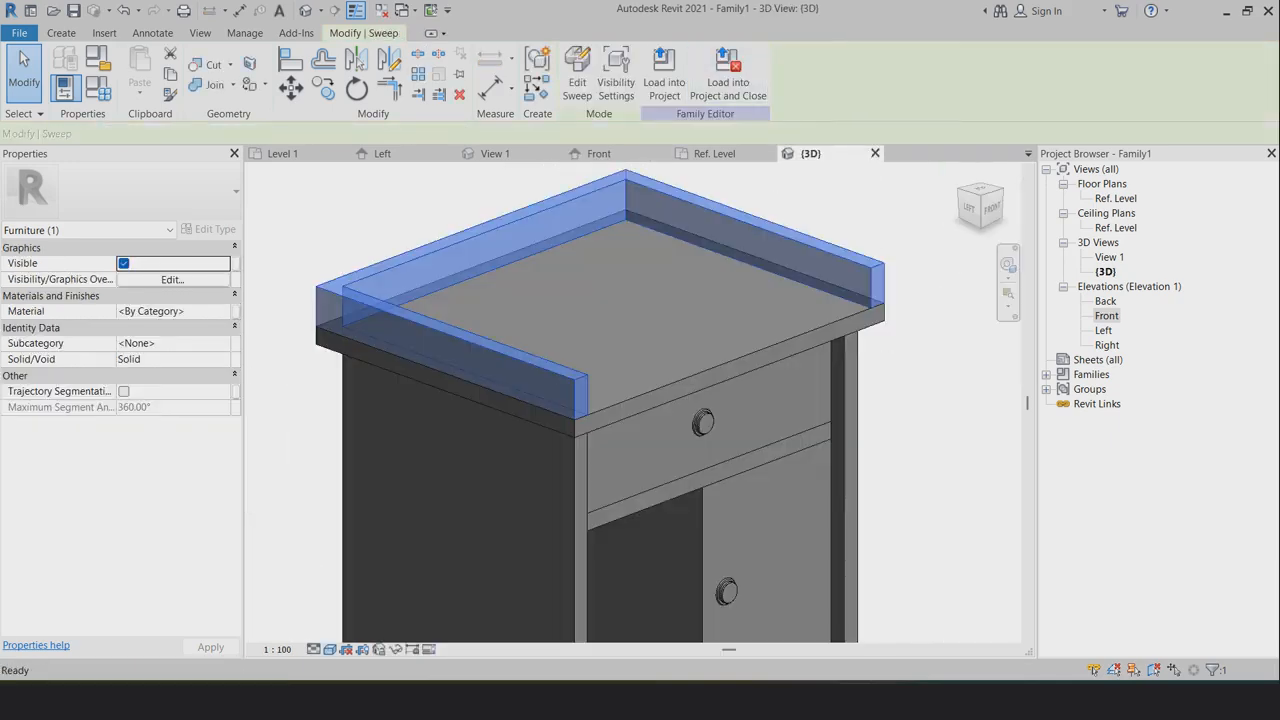
pyautogui.press('Escape')
pyautogui.scroll(-3, 597, 287)
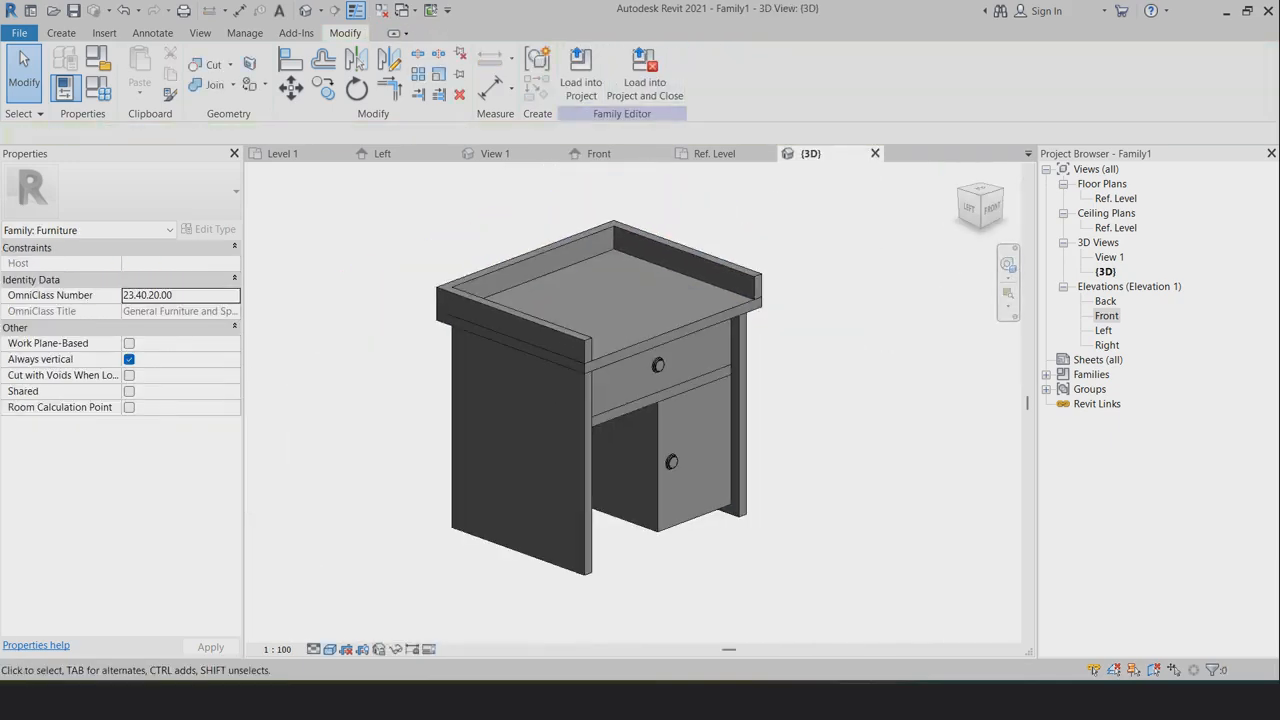
# Examine the raised rim around the tabletop from several angles in the 3D view
pyautogui.moveTo(790, 420)
pyautogui.keyDown('shift'); pyautogui.mouseDown(button='middle')
pyautogui.moveTo(620, 325)
pyautogui.moveTo(668, 335)
pyautogui.moveTo(780, 410)
pyautogui.mouseUp(button='middle'); pyautogui.keyUp('shift')
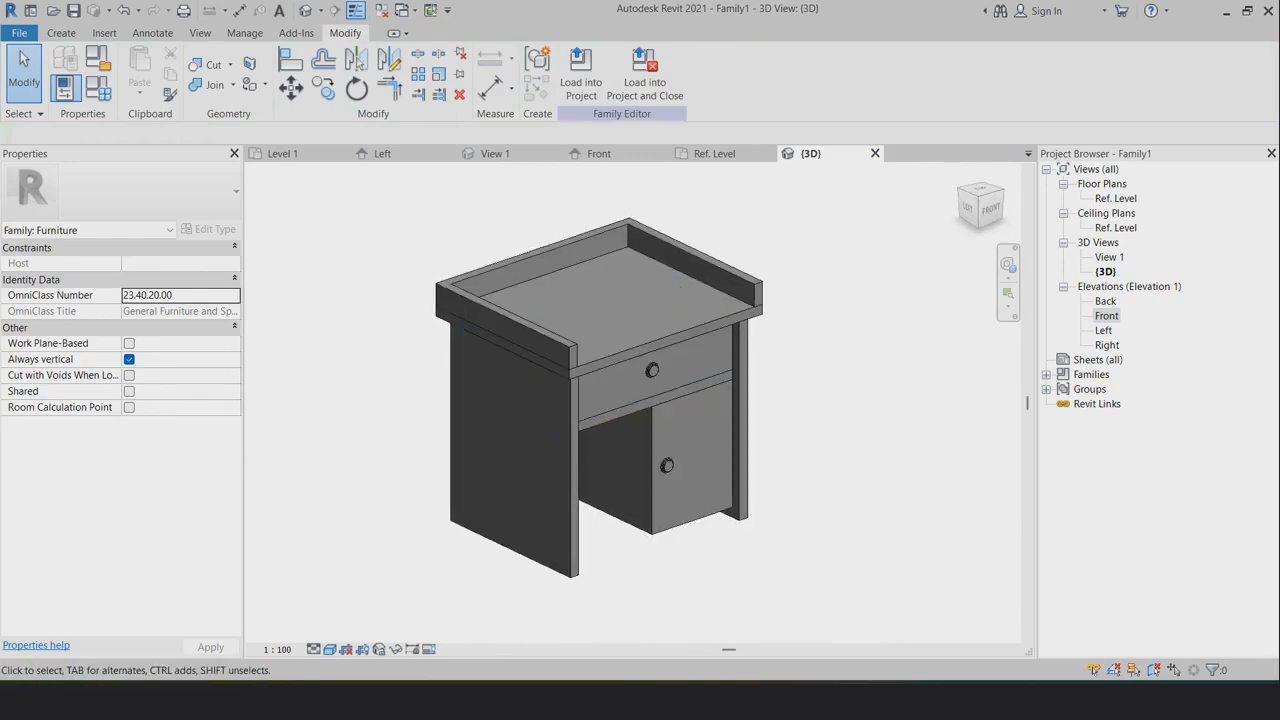
pyautogui.scroll(2, 757, 255)
pyautogui.scroll(-3, 836, 262)
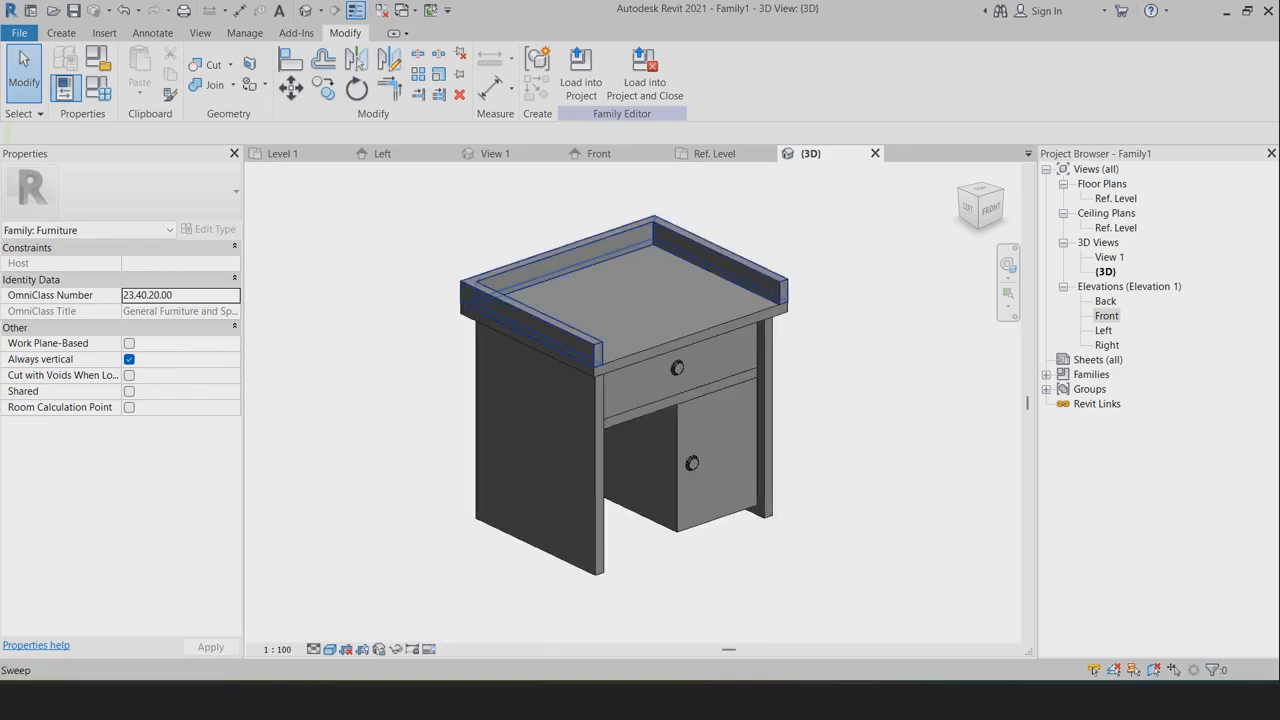
pyautogui.click(735, 262)
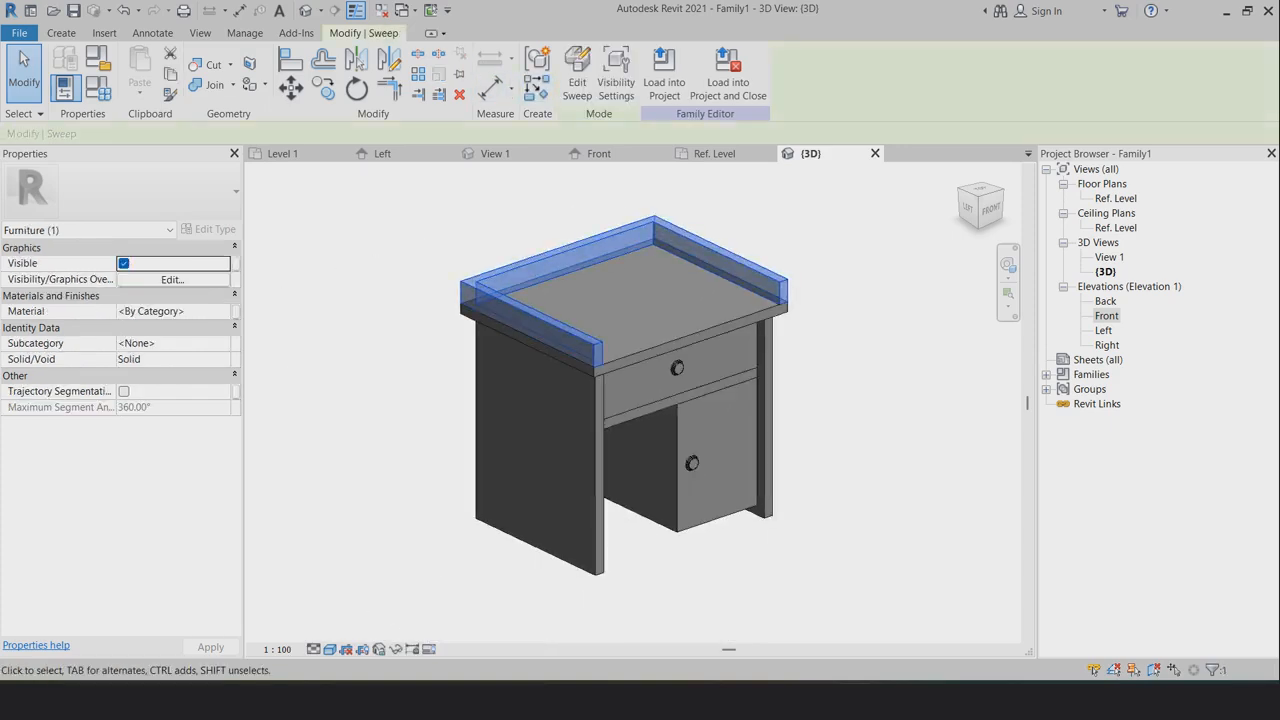
pyautogui.moveTo(560, 465)
pyautogui.keyDown('shift'); pyautogui.mouseDown(button='middle')
pyautogui.moveTo(850, 400)
pyautogui.moveTo(550, 445)
pyautogui.mouseUp(button='middle'); pyautogui.keyUp('shift')
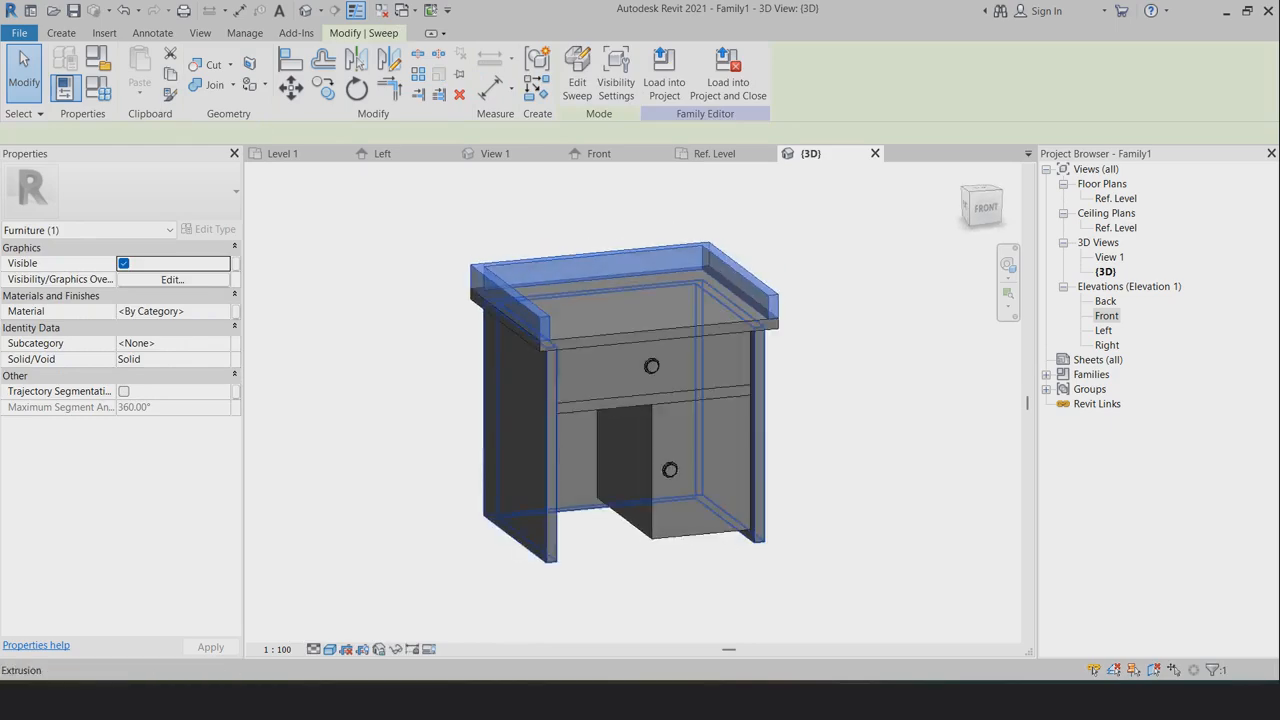
pyautogui.click(764, 345)
pyautogui.scroll(2, 779, 299)
pyautogui.click(805, 310)
pyautogui.scroll(-2, 795, 300)
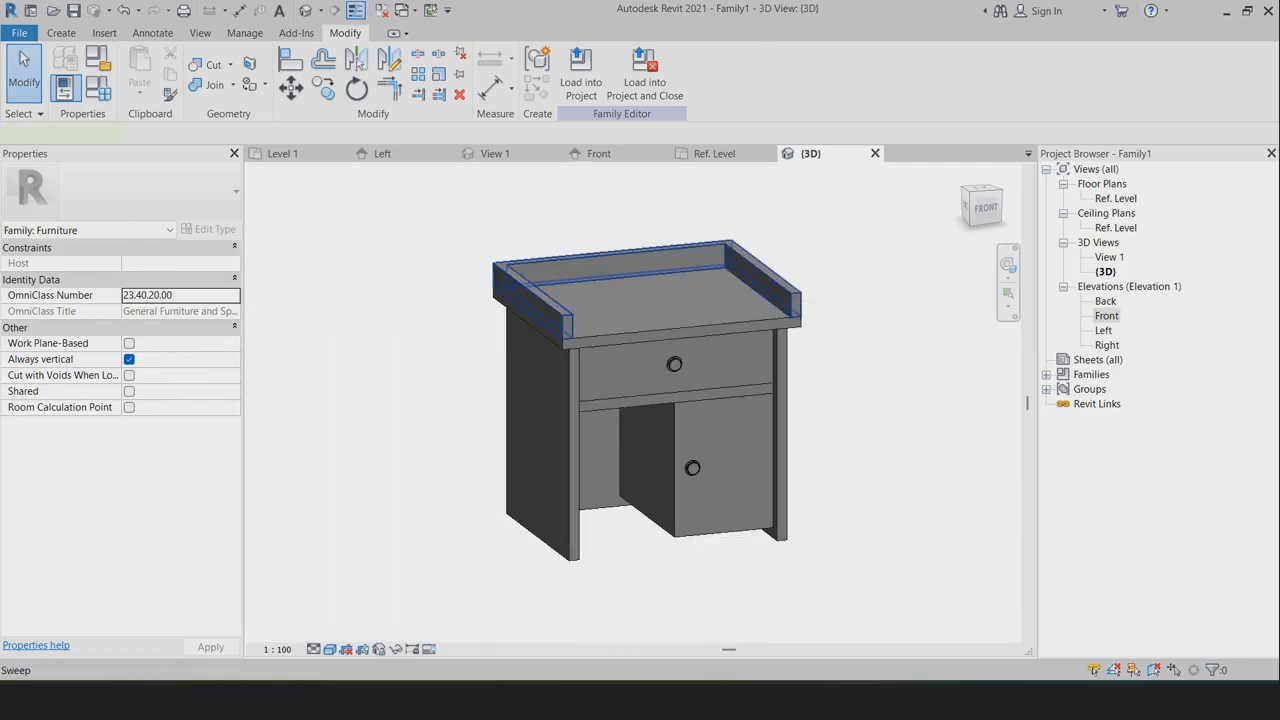
# Check the rim sweep's element visibility settings, close them without changes and reselect the sweep
pyautogui.click(795, 300)
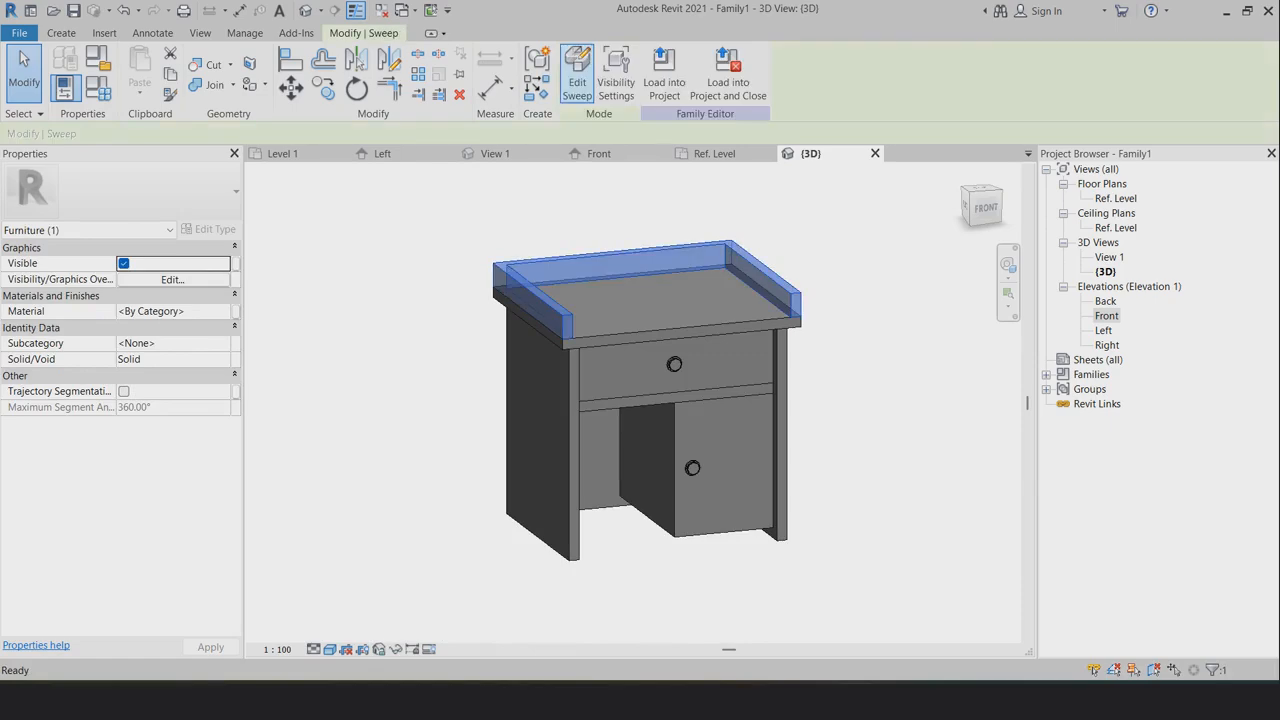
pyautogui.press('Escape')
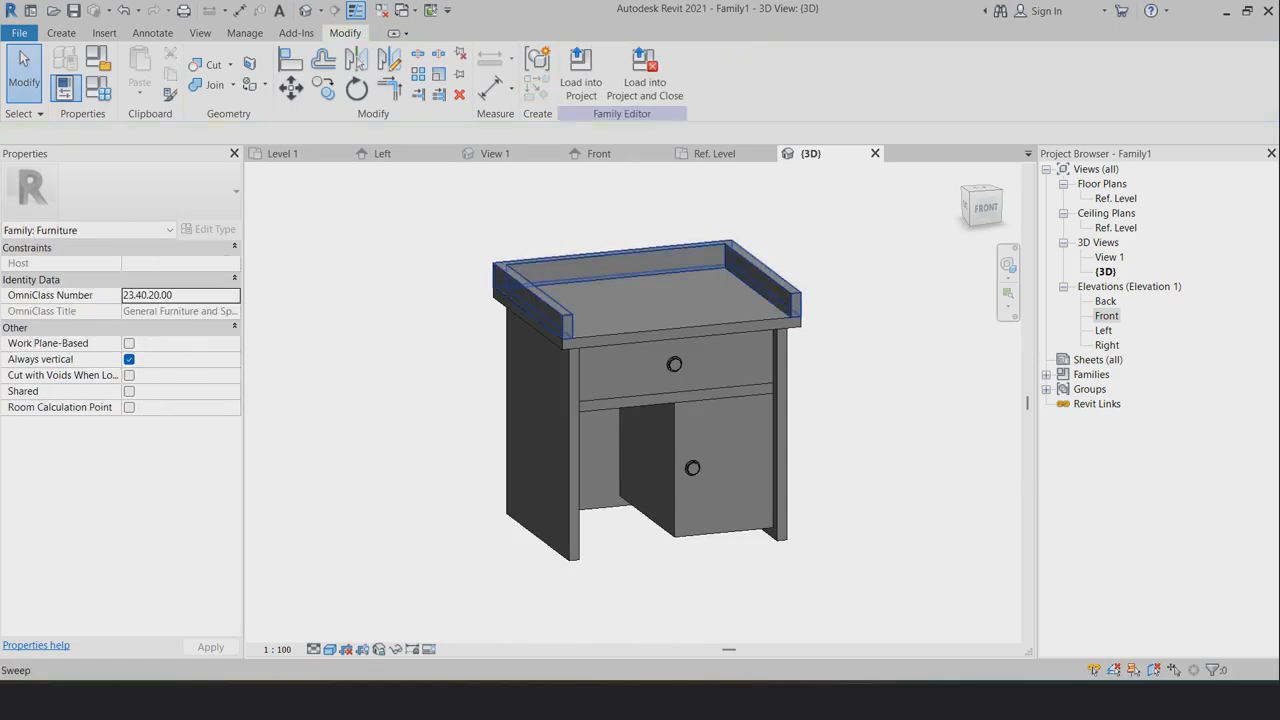
pyautogui.click(795, 300)
pyautogui.click(615, 75)
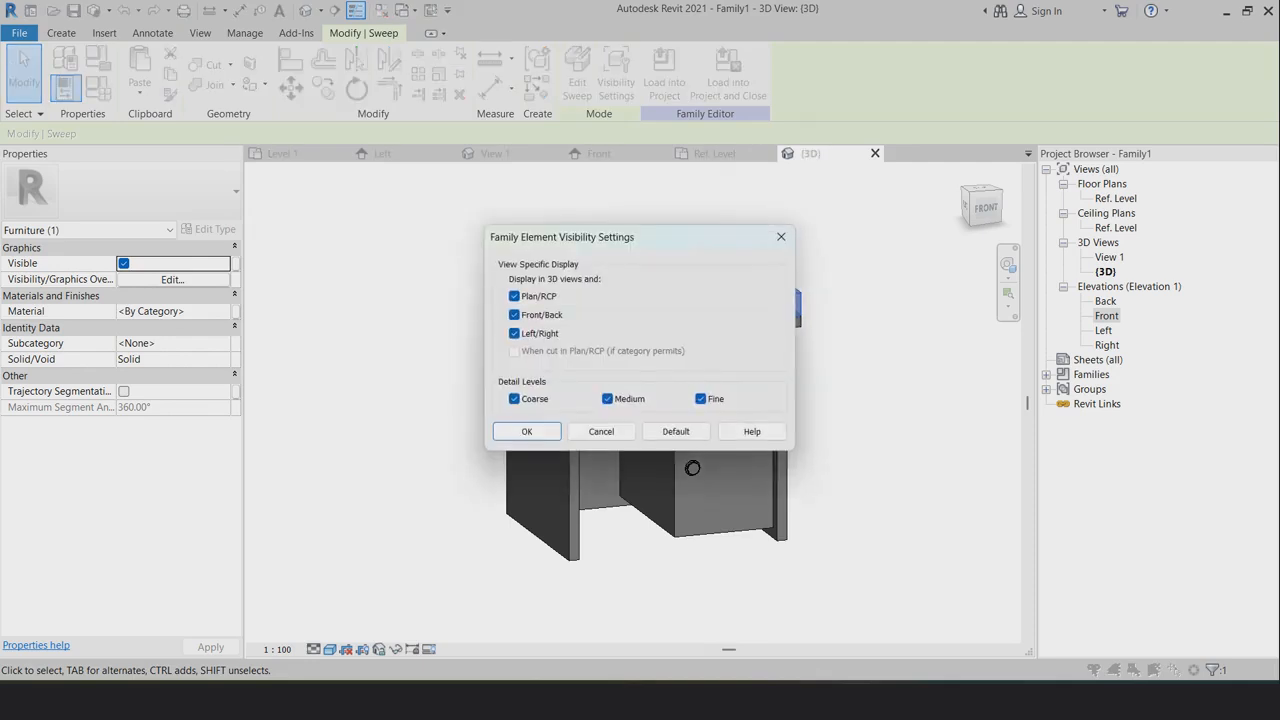
pyautogui.click(781, 236)
pyautogui.press('Escape')
pyautogui.click(795, 300)
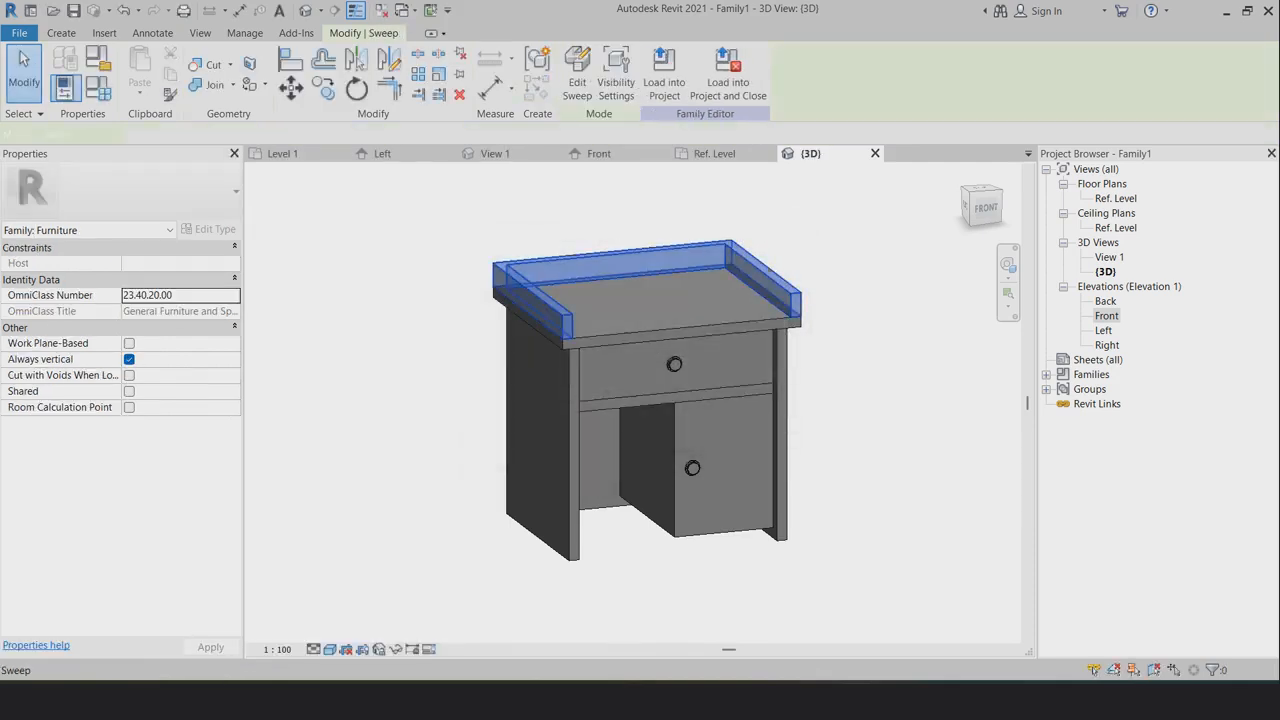
# Edit the rim sweep's profile in the Front elevation, set its width to 15 mm, and finish the sweep
pyautogui.click(577, 75)
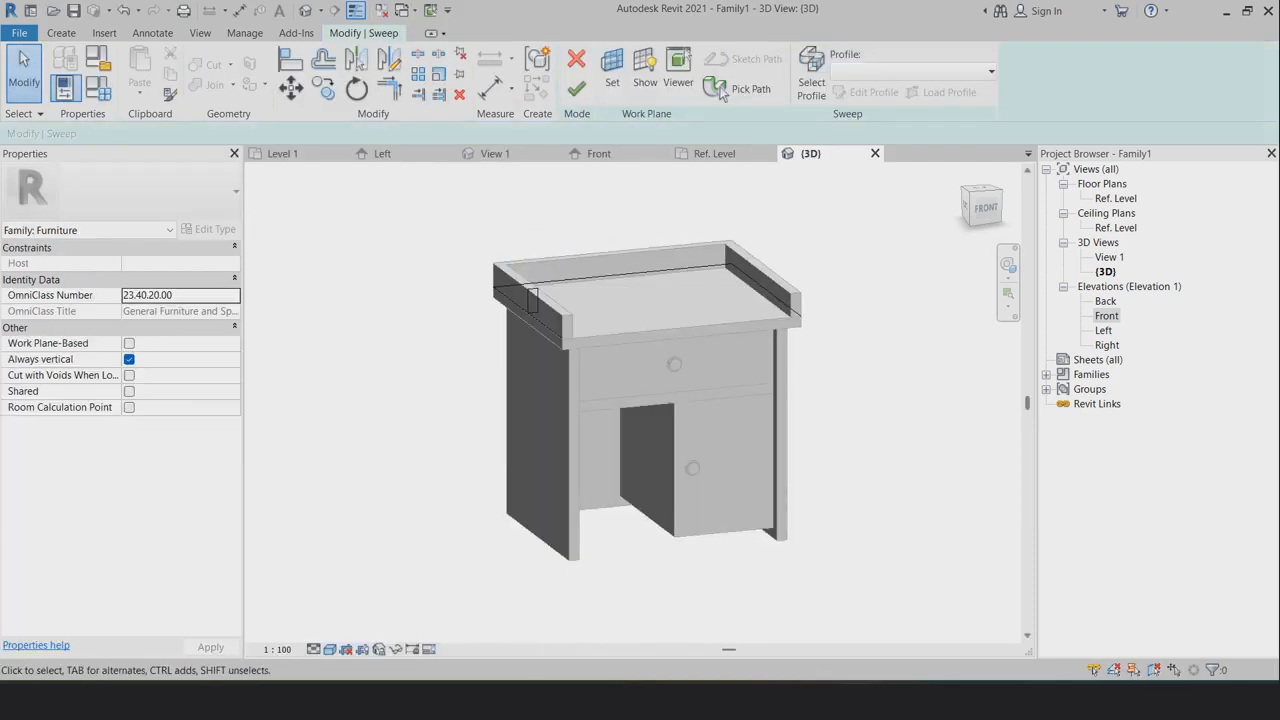
pyautogui.scroll(2, 540, 298)
pyautogui.click(537, 299)
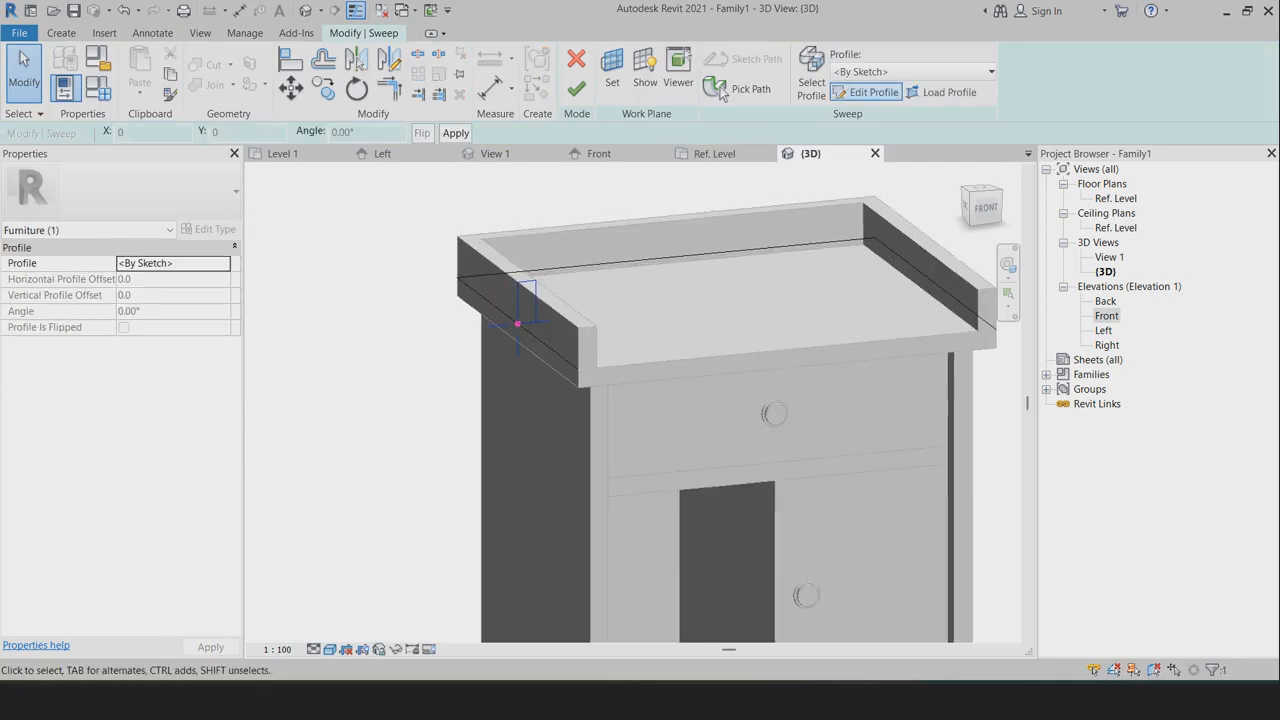
pyautogui.click(866, 92)
pyautogui.doubleClick(1107, 316)
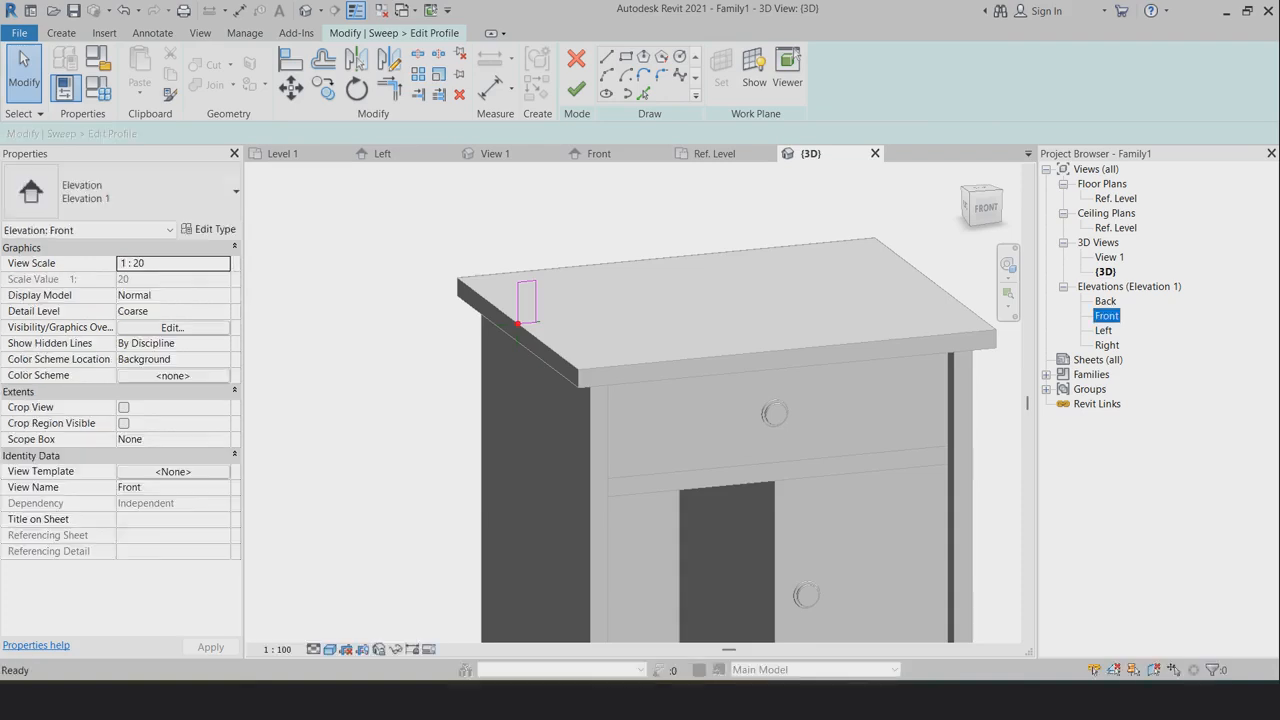
pyautogui.scroll(3, 524, 356)
pyautogui.click(596, 352)
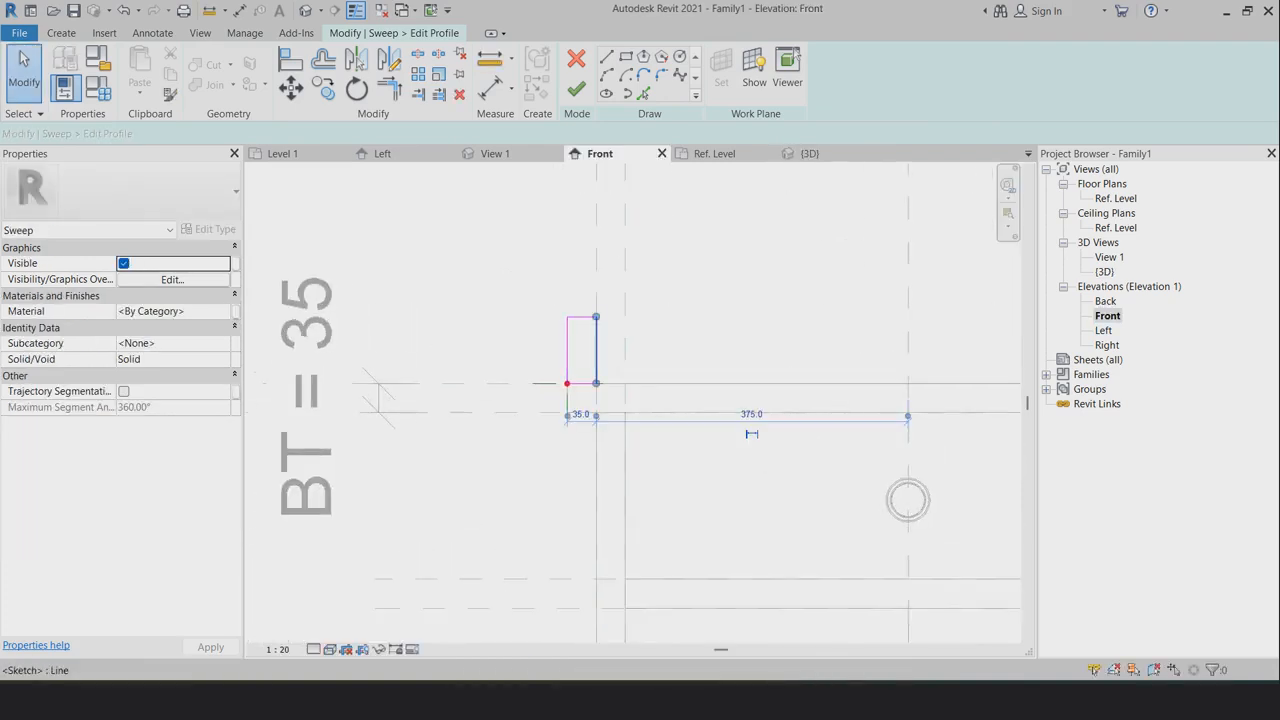
pyautogui.click(581, 414)
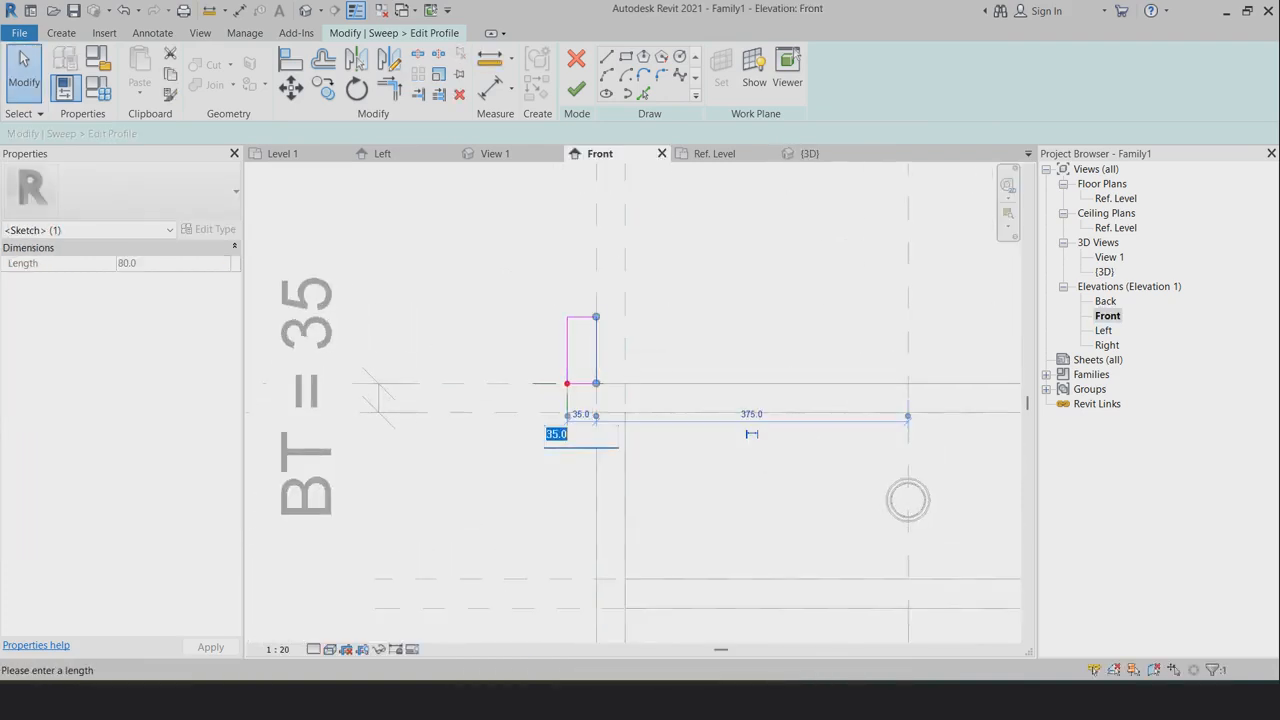
pyautogui.press('Return')
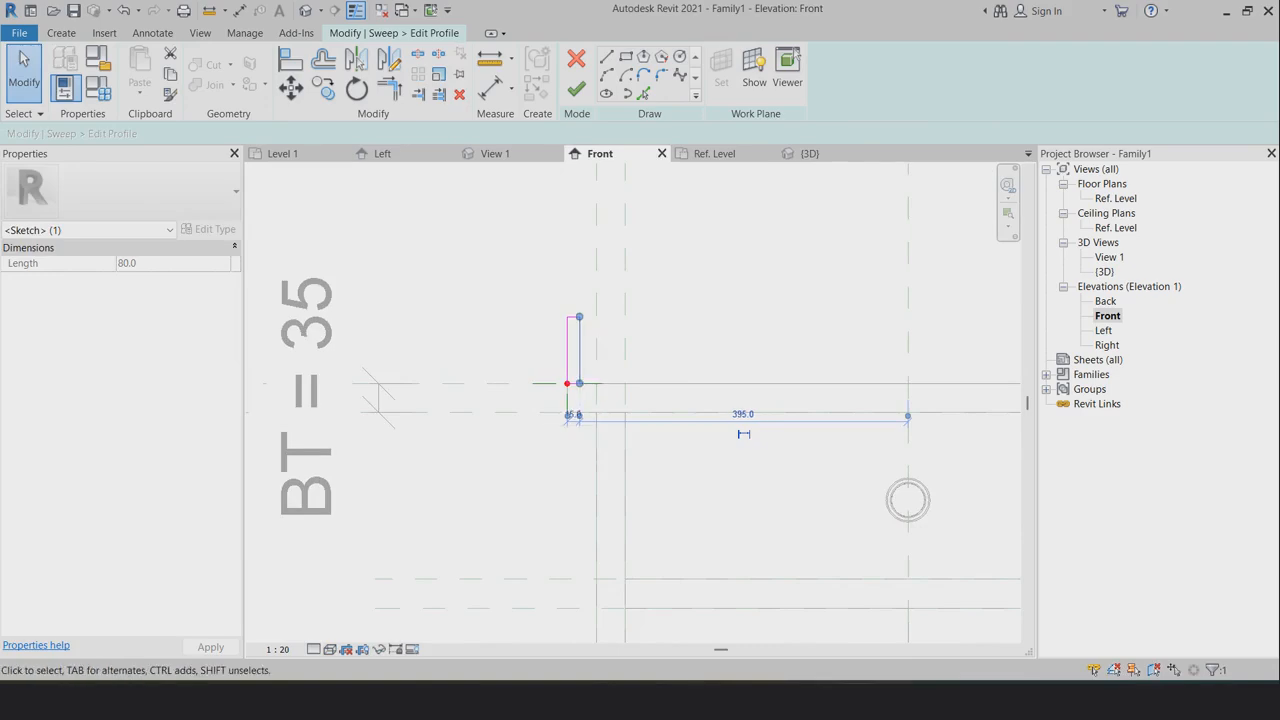
pyautogui.click(576, 89)
pyautogui.click(576, 89)
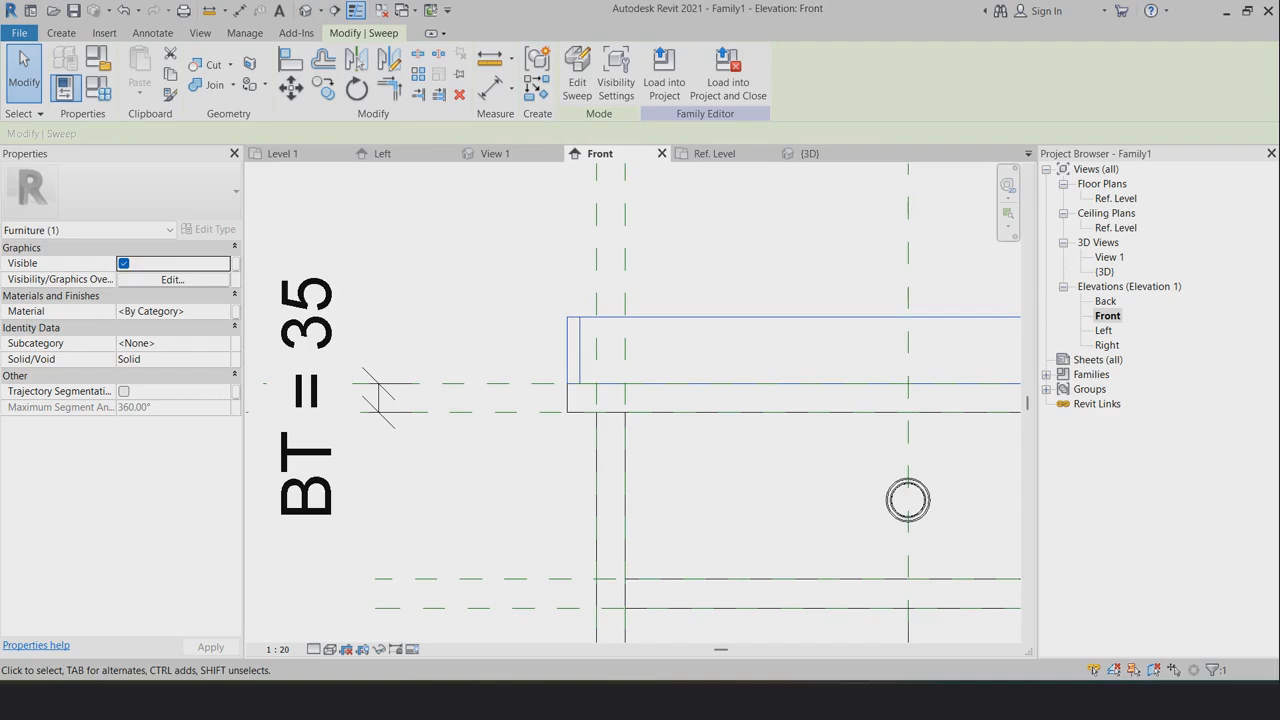
# Open the 3D view and examine the thinner rim around the tabletop from another angle
pyautogui.click(822, 154)
pyautogui.scroll(-1, 723, 390)
pyautogui.press('Escape')
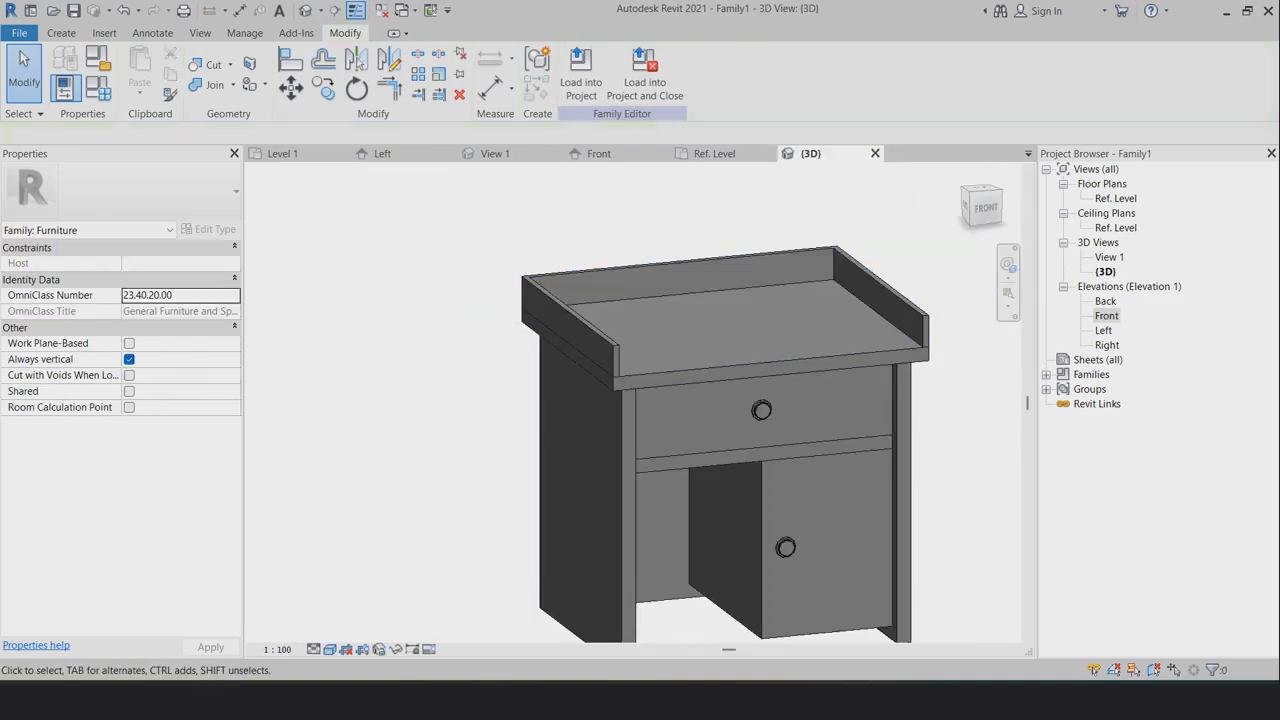
pyautogui.keyDown('shift'); pyautogui.moveTo(723, 390); pyautogui.dragTo(690, 370, button='middle'); pyautogui.keyUp('shift')
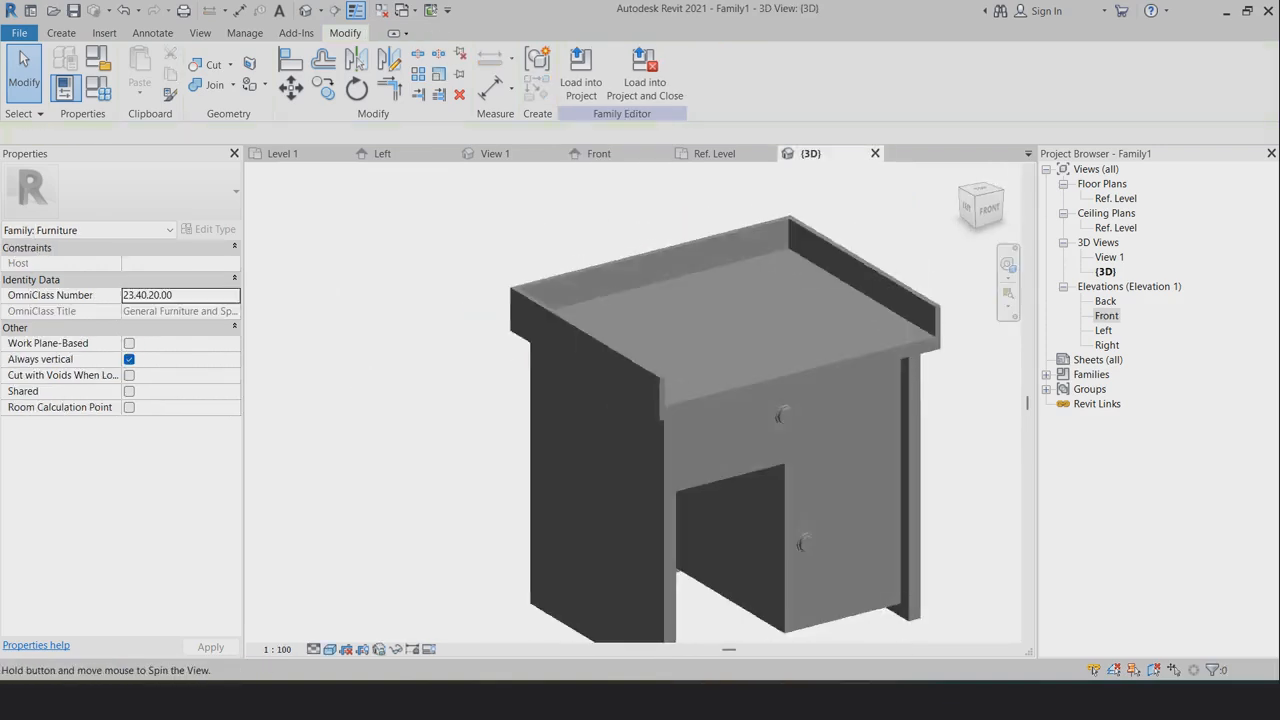
pyautogui.scroll(-1, 690, 370)
pyautogui.scroll(-3, 660, 360)
pyautogui.scroll(4, 740, 427)
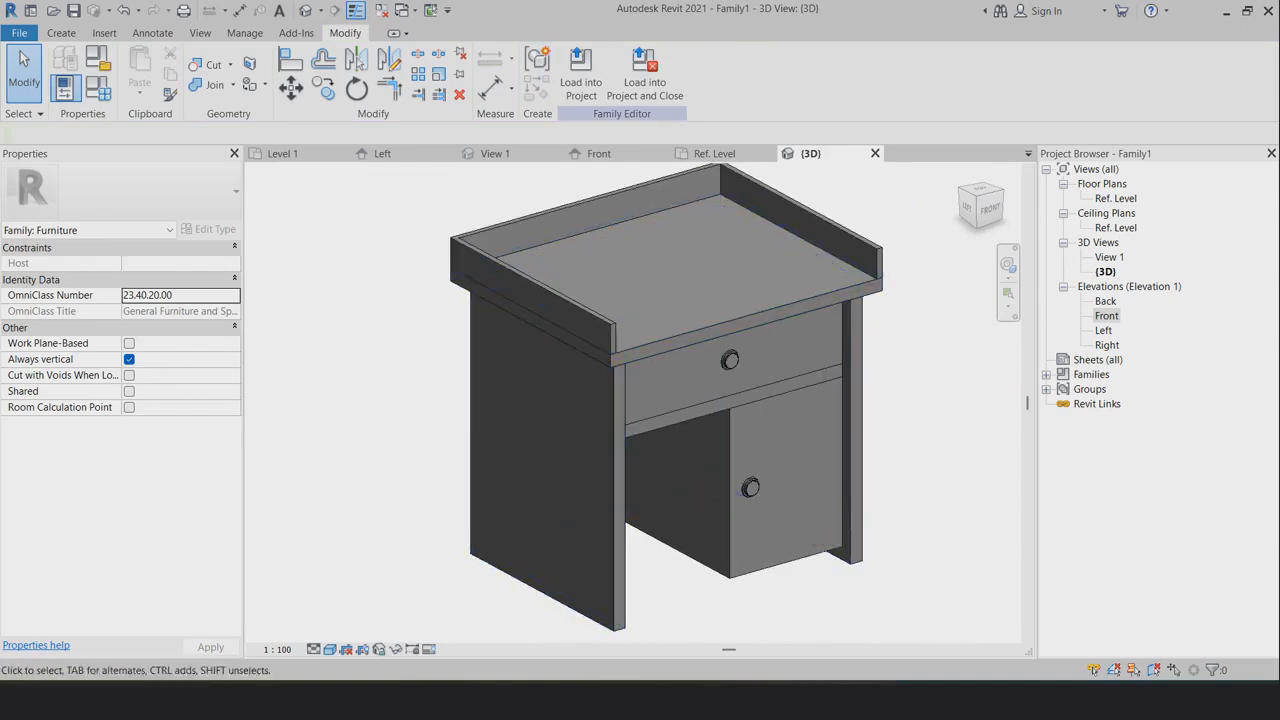
# Associate the rim sweep's material with a new family type parameter named Table Material
pyautogui.click(560, 297)
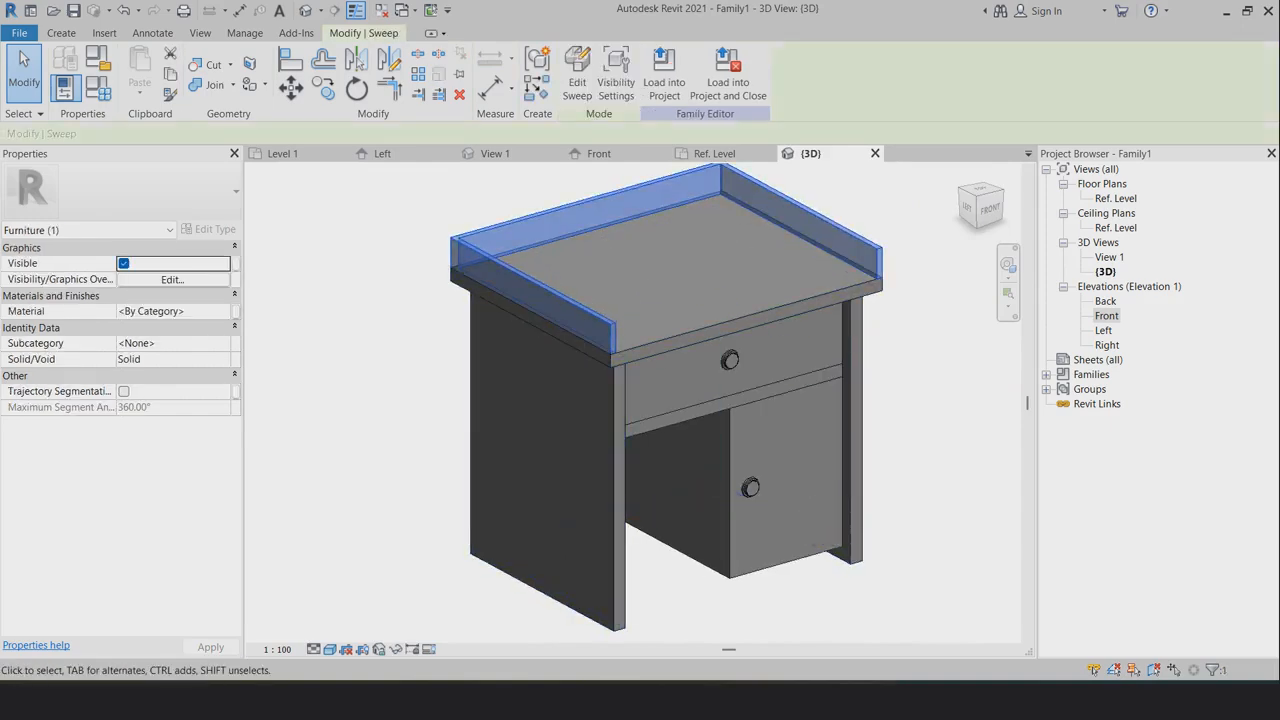
pyautogui.click(236, 311)
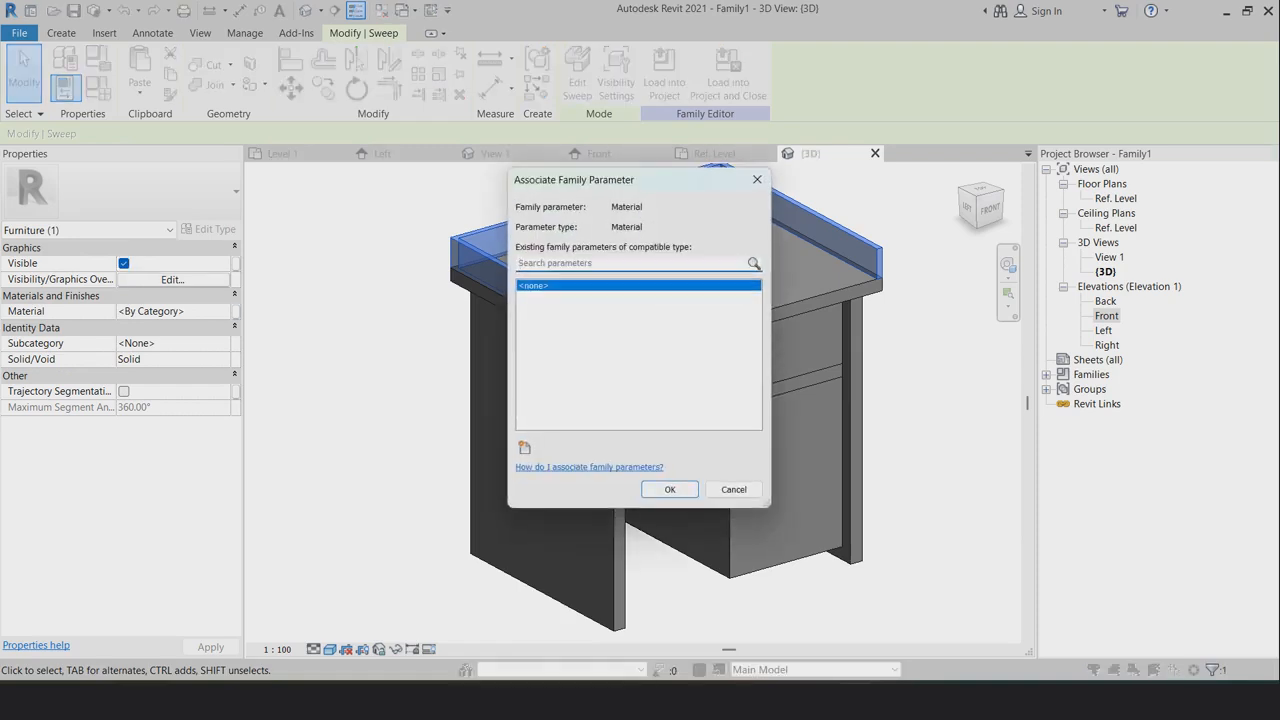
pyautogui.click(525, 448)
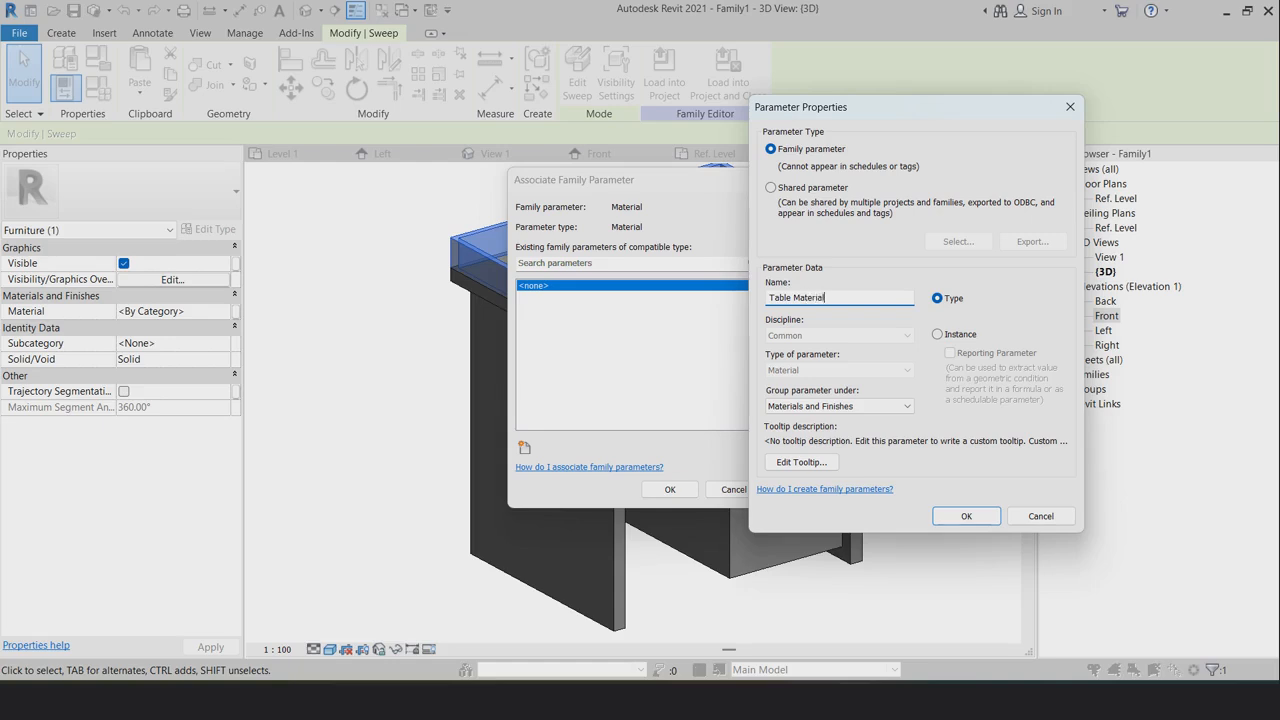
pyautogui.press('Return')
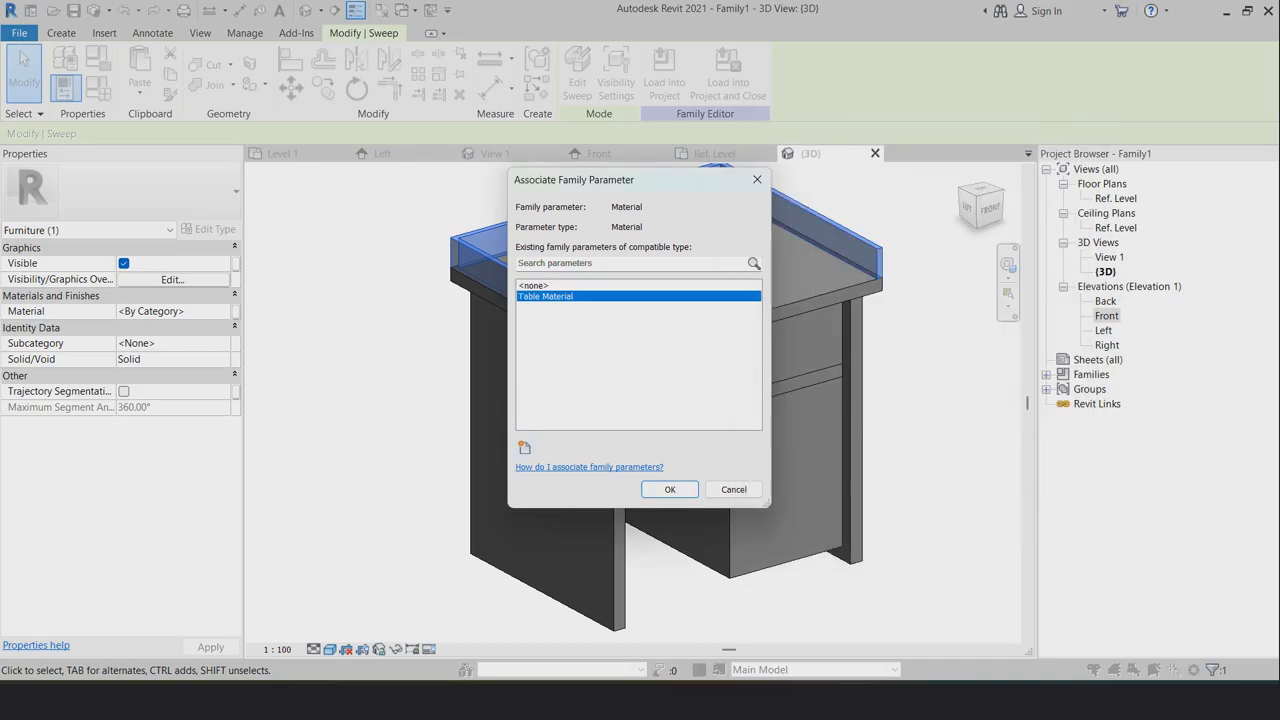
pyautogui.press('Return')
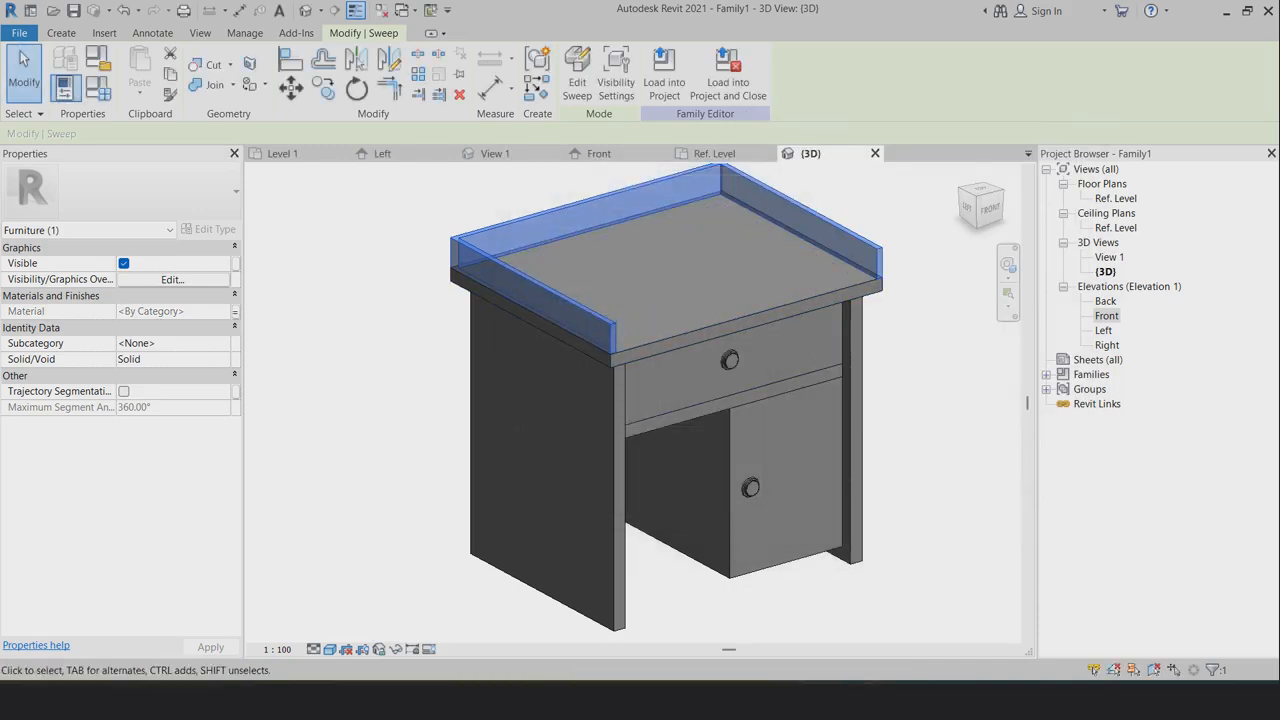
# Associate the material of the tabletop, boards, drawer, cabinet and both knobs with the Table Material parameter, and check the lower board
pyautogui.click(632, 243)
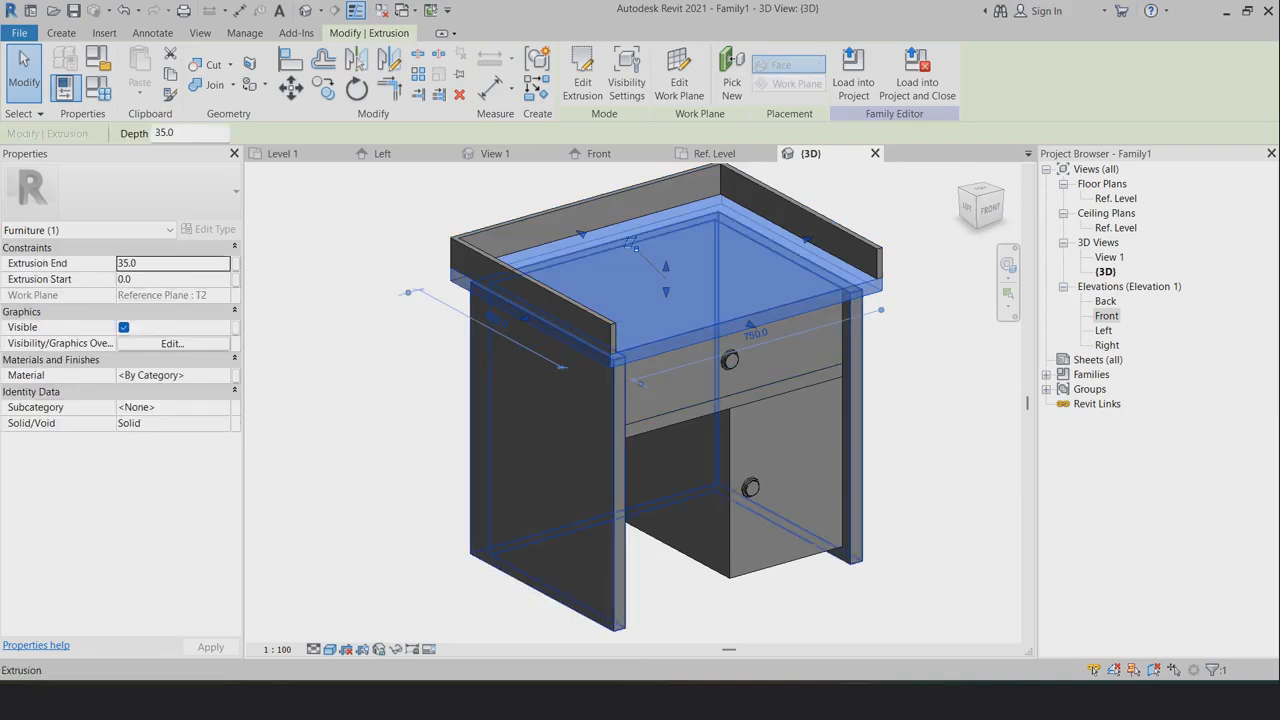
pyautogui.keyDown('ctrl'); pyautogui.click(620, 452); pyautogui.keyUp('ctrl')
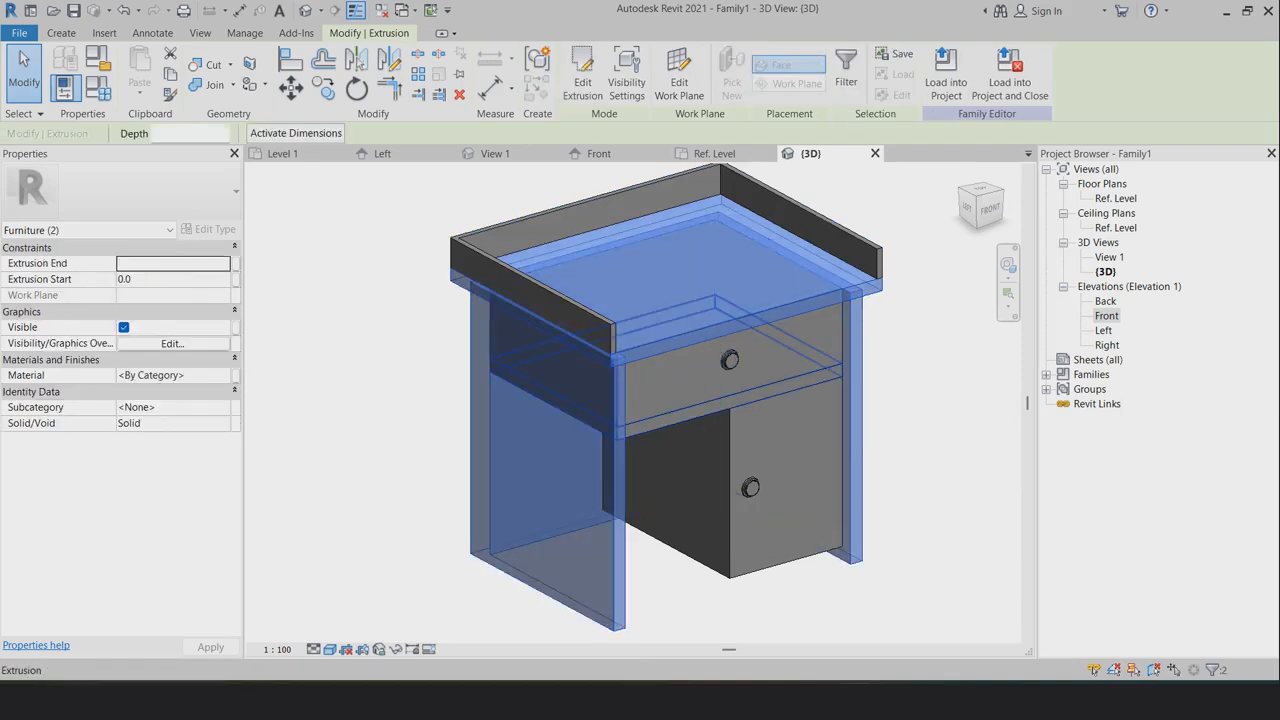
pyautogui.keyDown('ctrl'); pyautogui.click(722, 404); pyautogui.keyUp('ctrl')
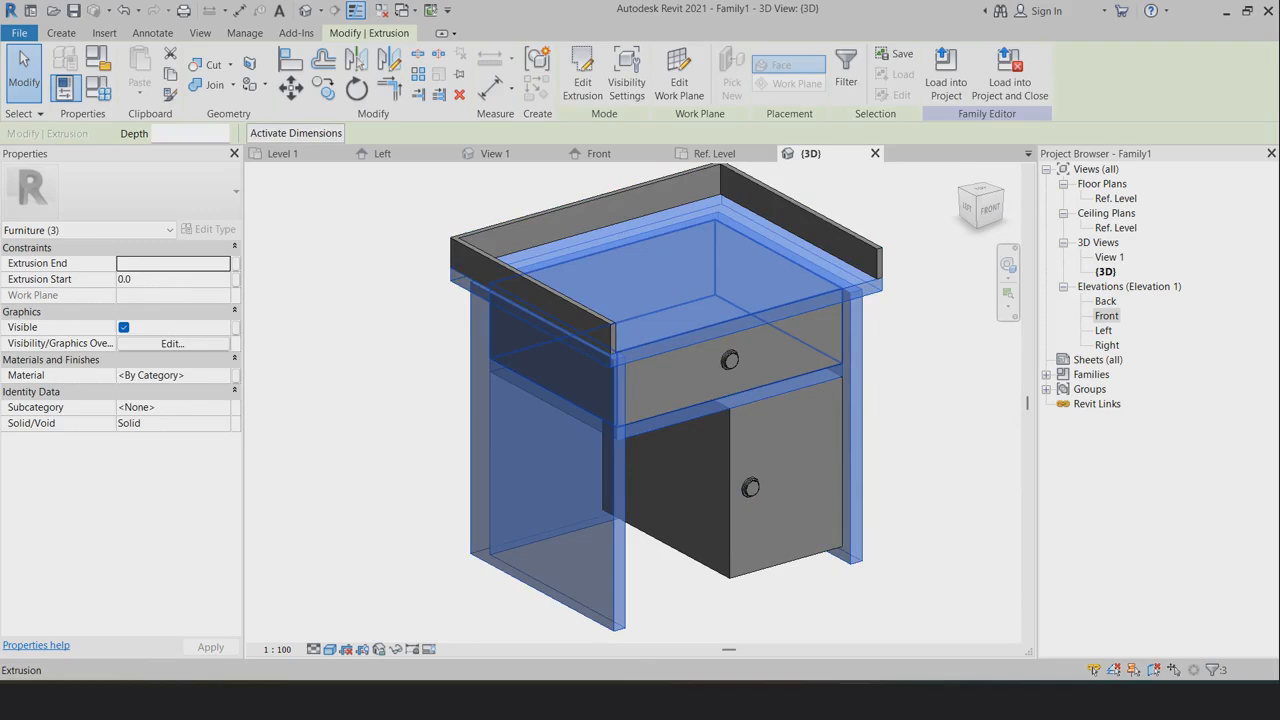
pyautogui.keyDown('ctrl'); pyautogui.click(655, 527); pyautogui.keyUp('ctrl')
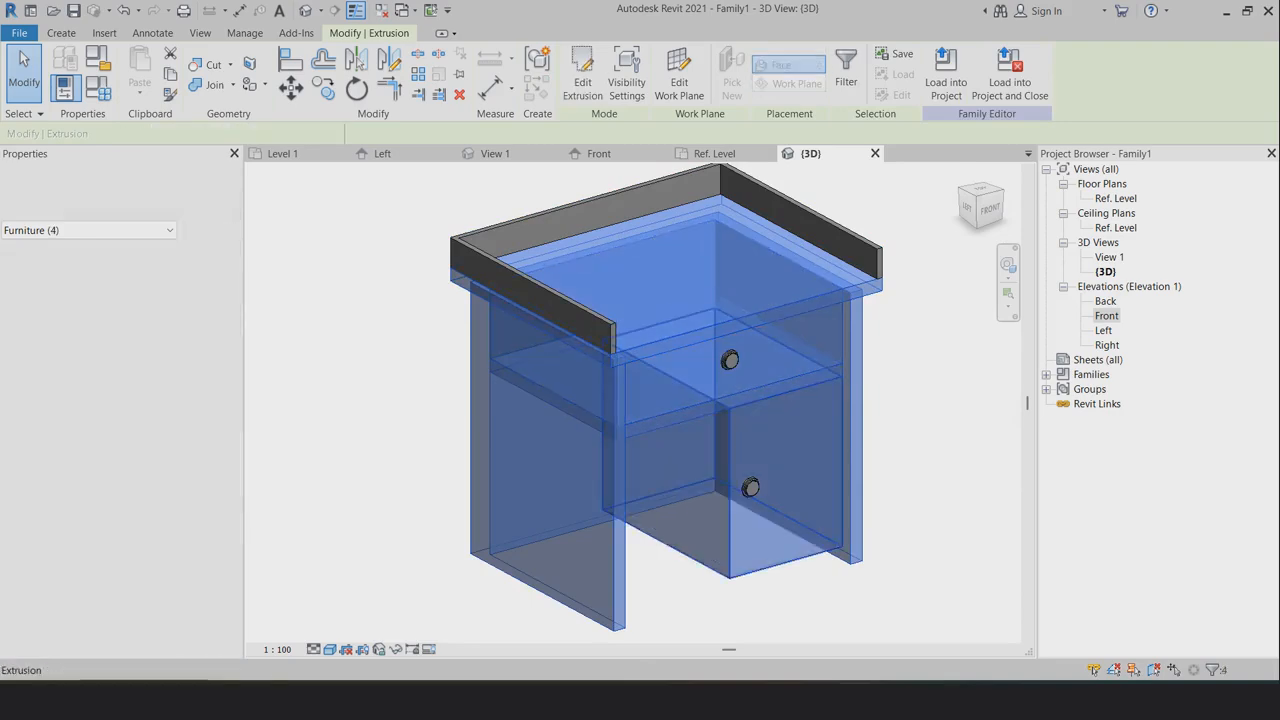
pyautogui.keyDown('ctrl'); pyautogui.click(730, 360); pyautogui.keyUp('ctrl')
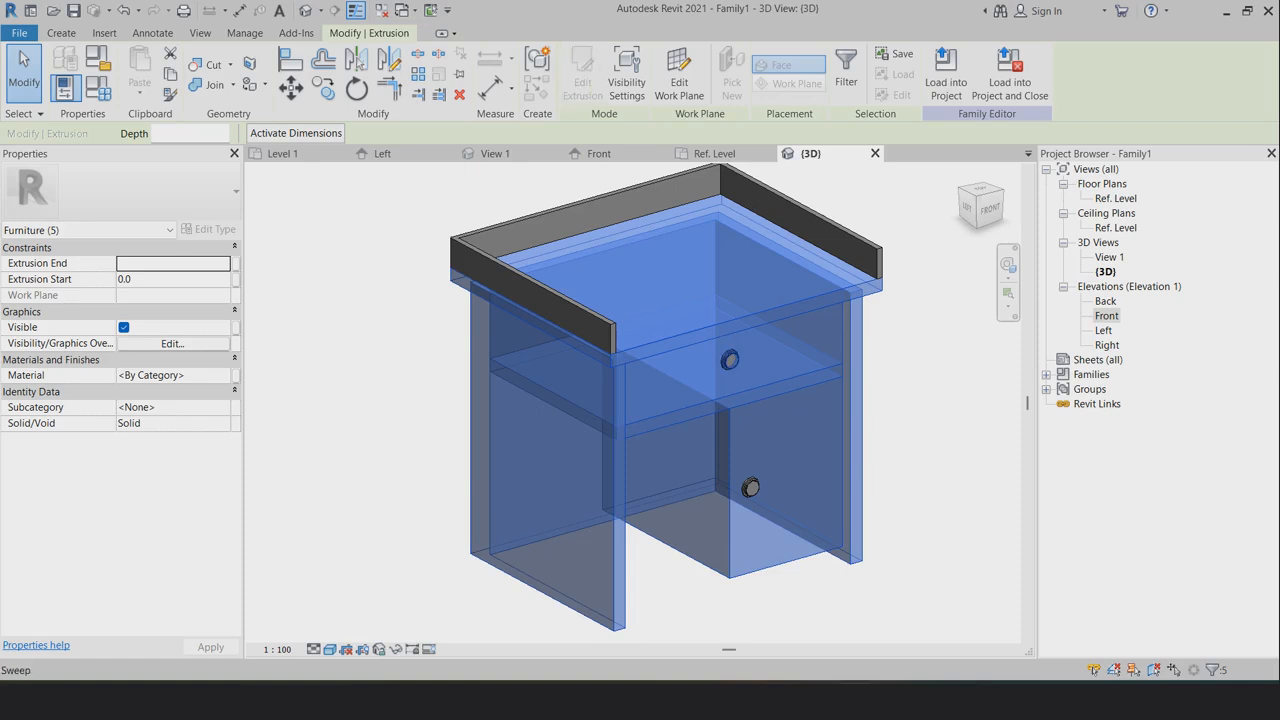
pyautogui.keyDown('ctrl'); pyautogui.click(730, 360); pyautogui.keyUp('ctrl')
pyautogui.keyDown('ctrl'); pyautogui.click(751, 487); pyautogui.keyUp('ctrl')
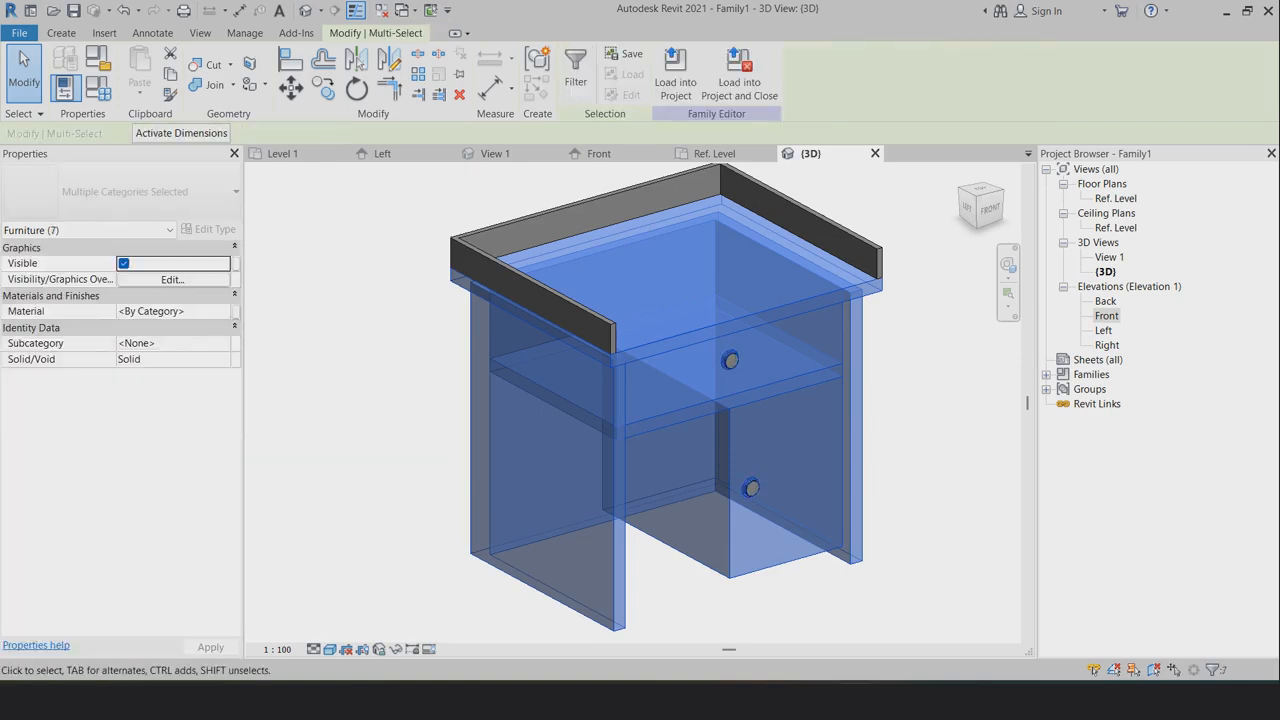
pyautogui.click(235, 311)
pyautogui.press('Down')
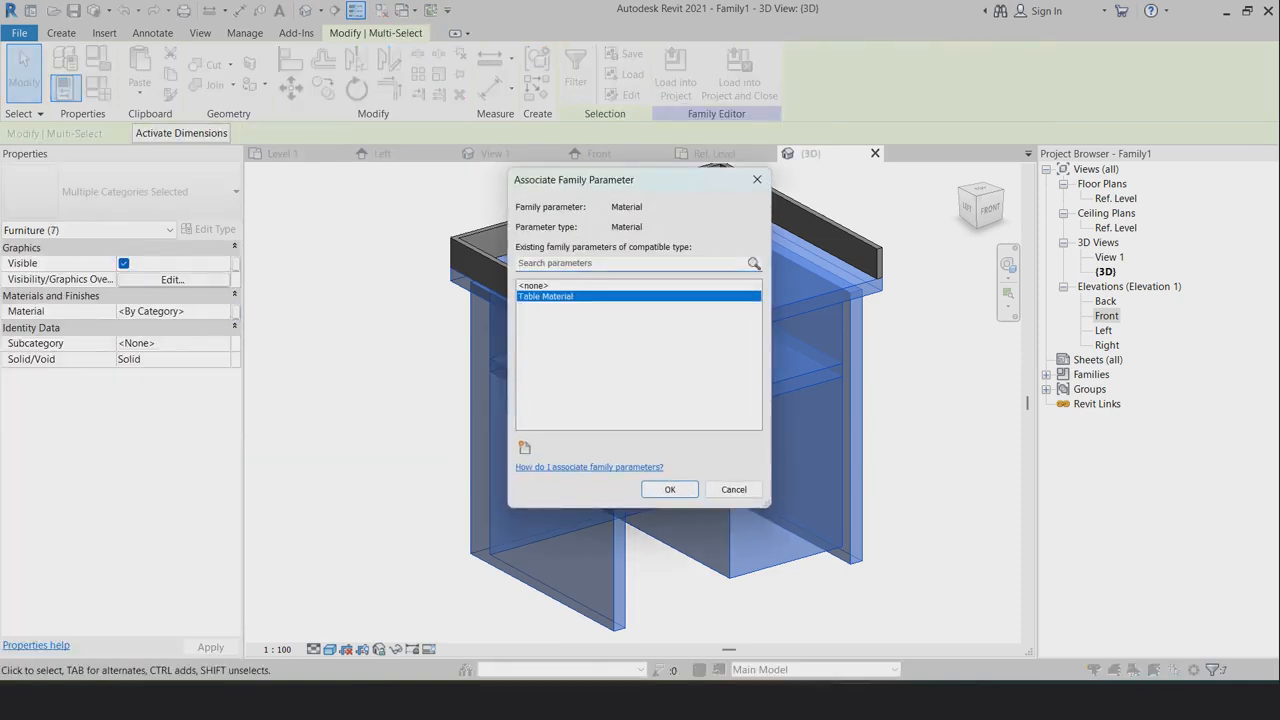
pyautogui.press('Return')
pyautogui.press('Escape')
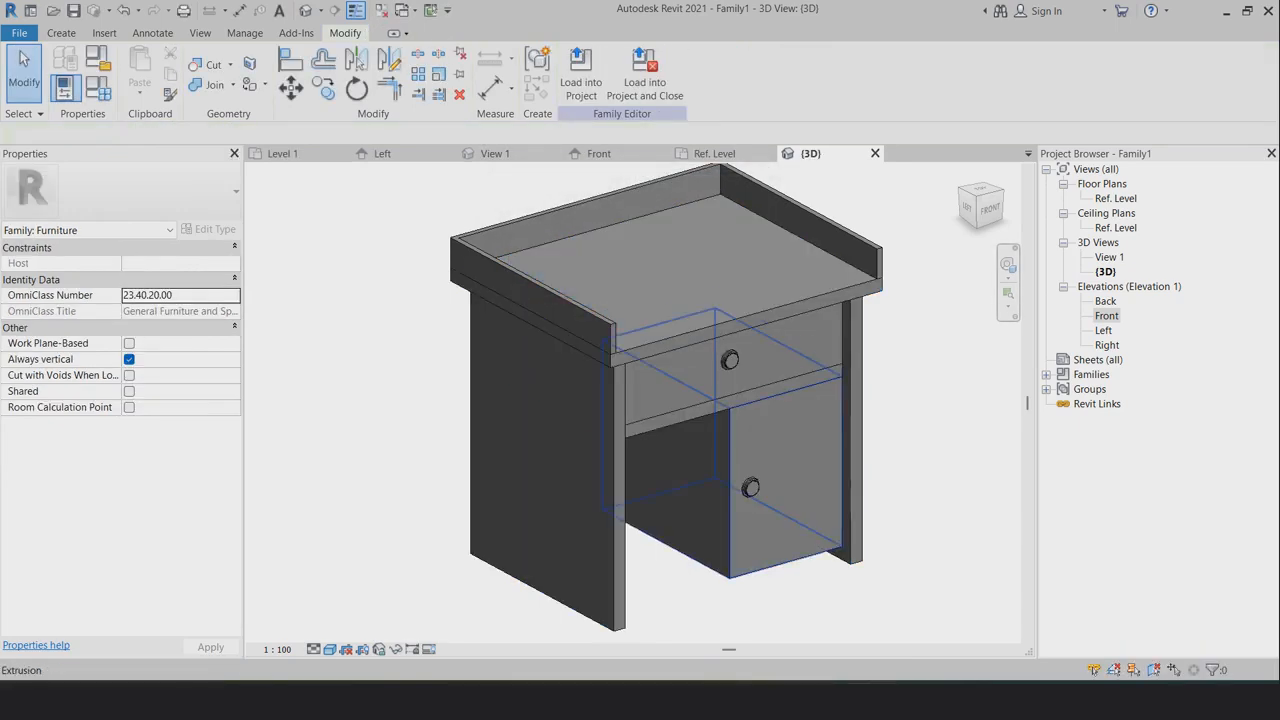
pyautogui.click(632, 333)
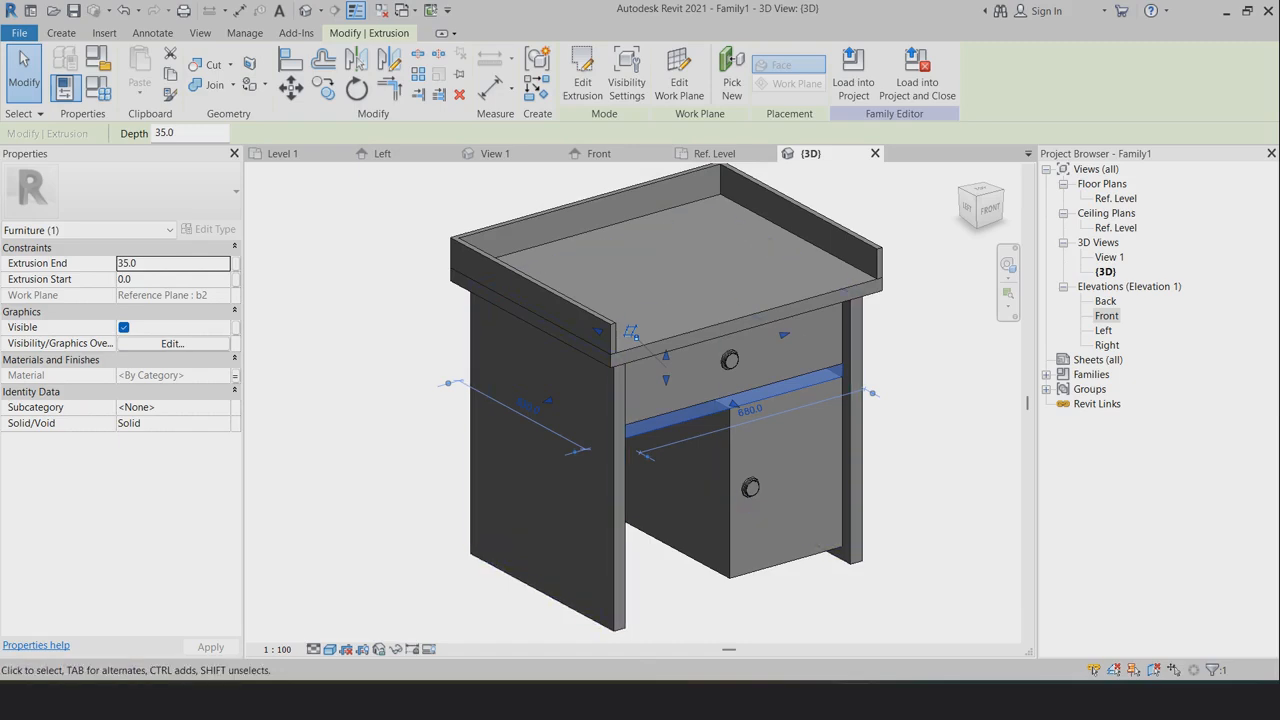
pyautogui.press('Escape')
# In the family types, create a new material named Table Material for the Table Material parameter
pyautogui.click(98, 88)
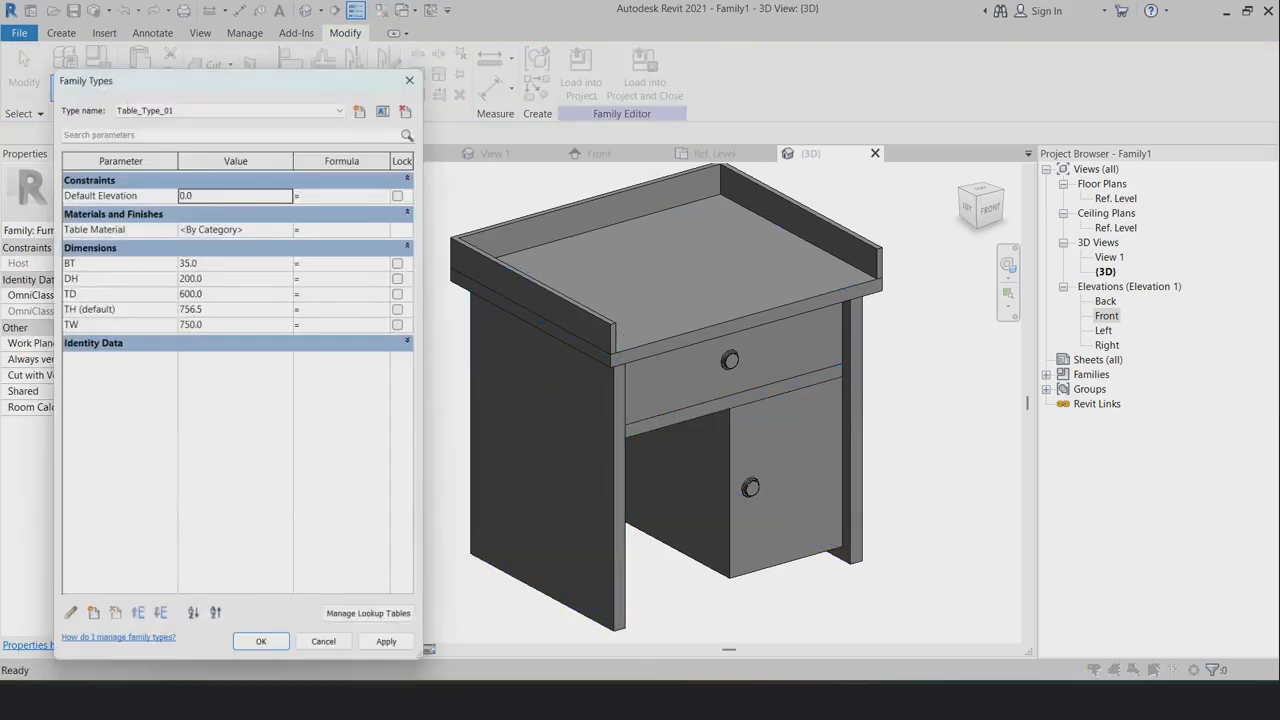
pyautogui.click(287, 225)
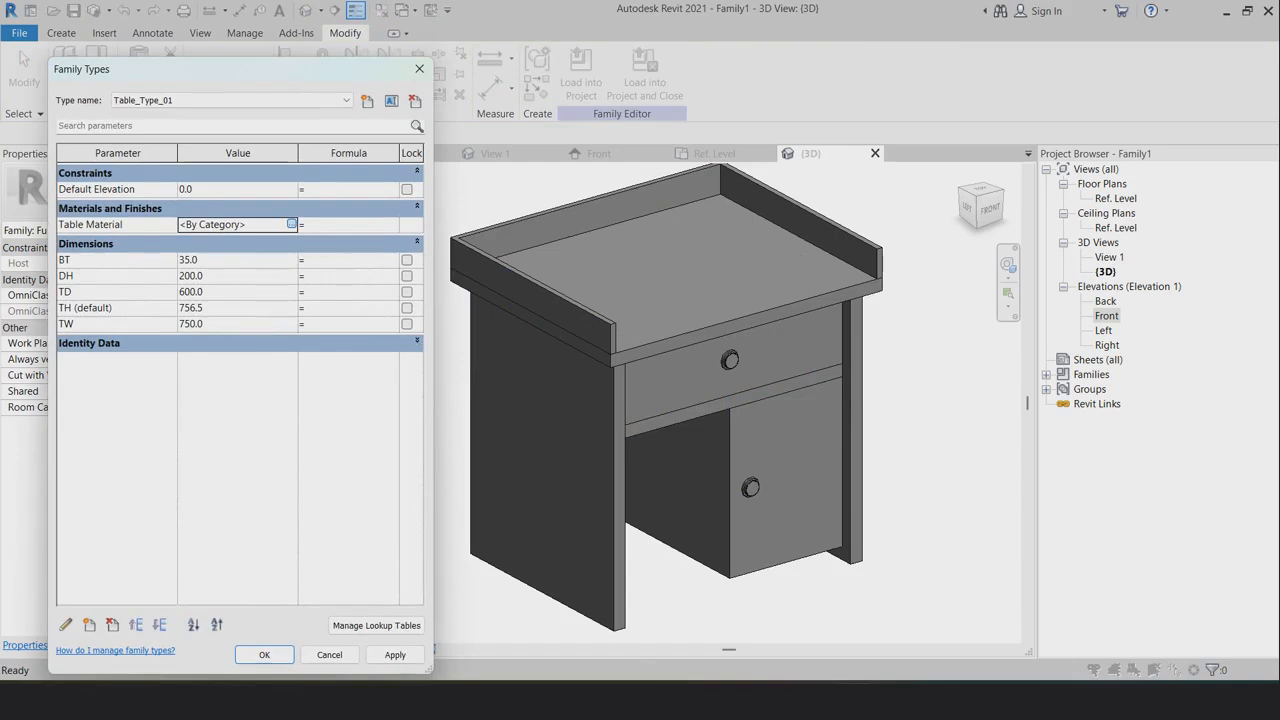
pyautogui.click(291, 224)
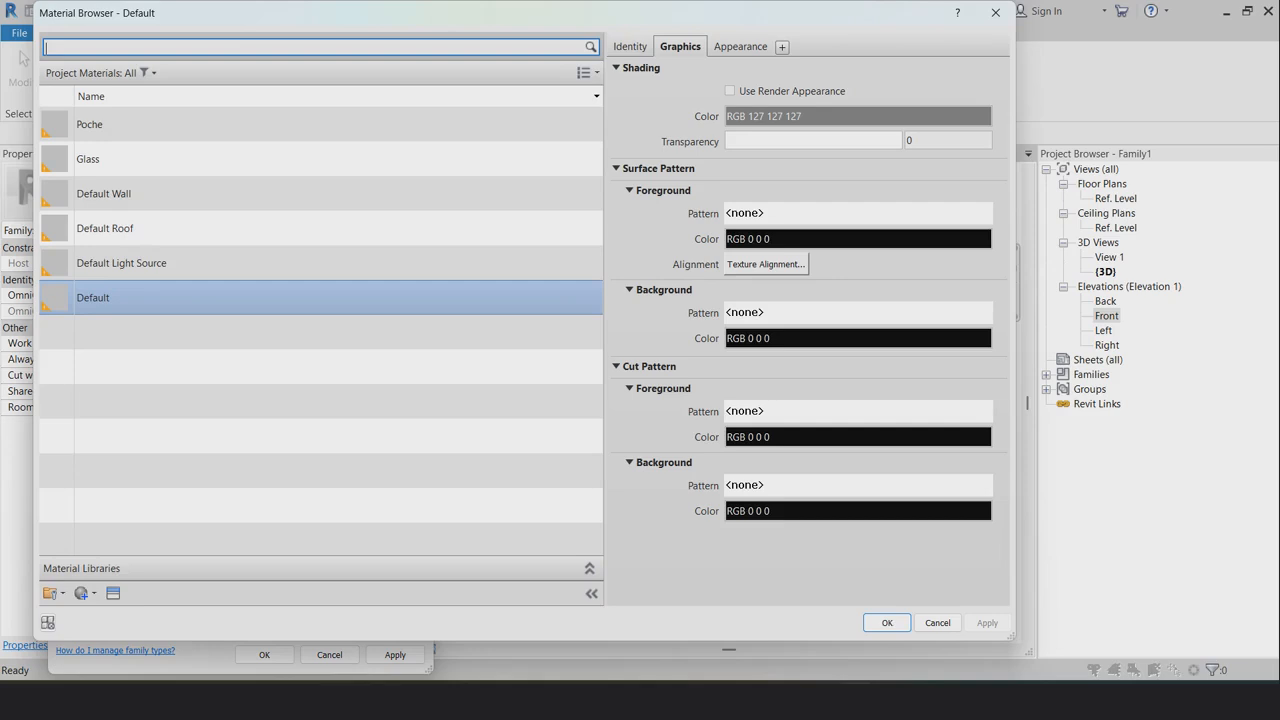
pyautogui.click(85, 593)
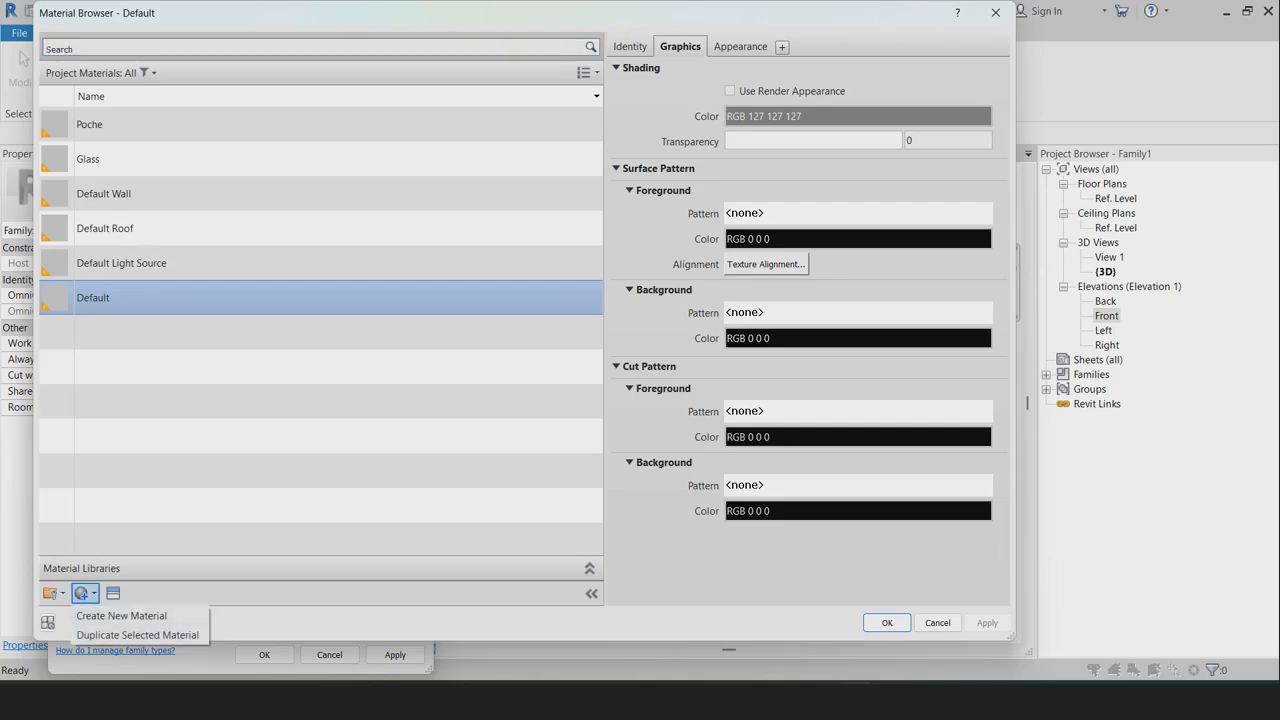
pyautogui.click(112, 614)
pyautogui.rightClick(142, 268)
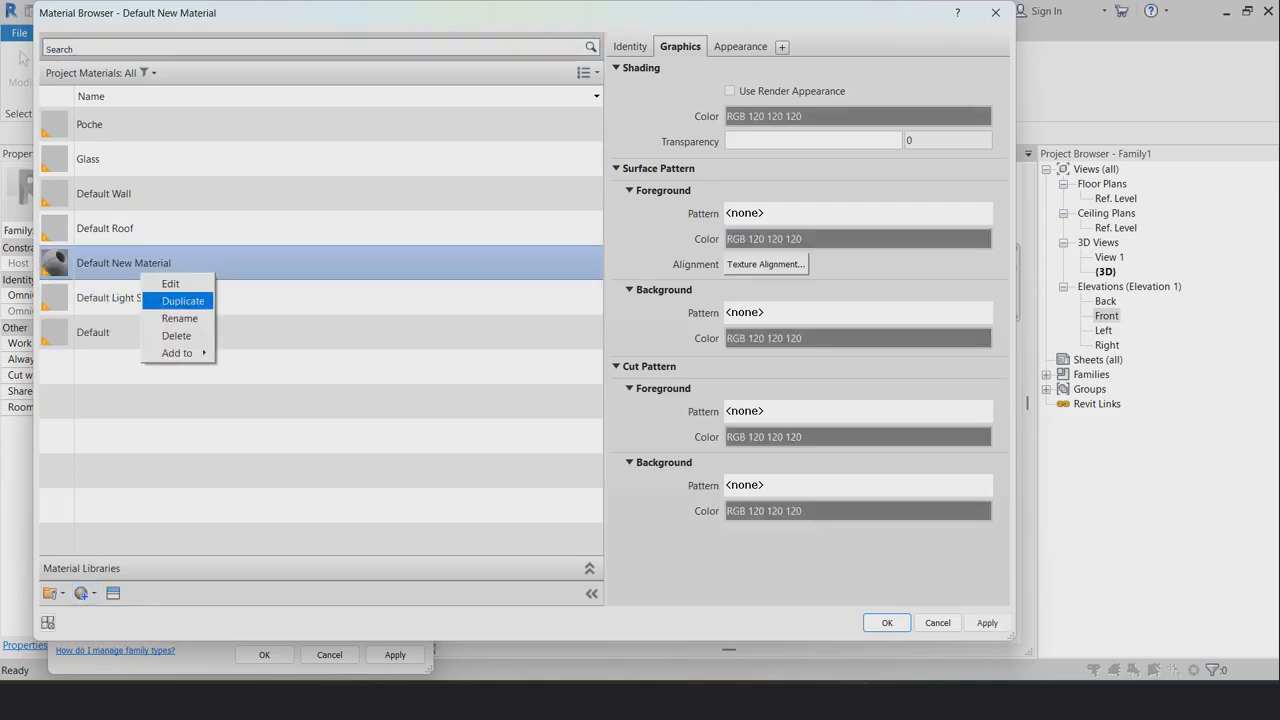
pyautogui.click(172, 314)
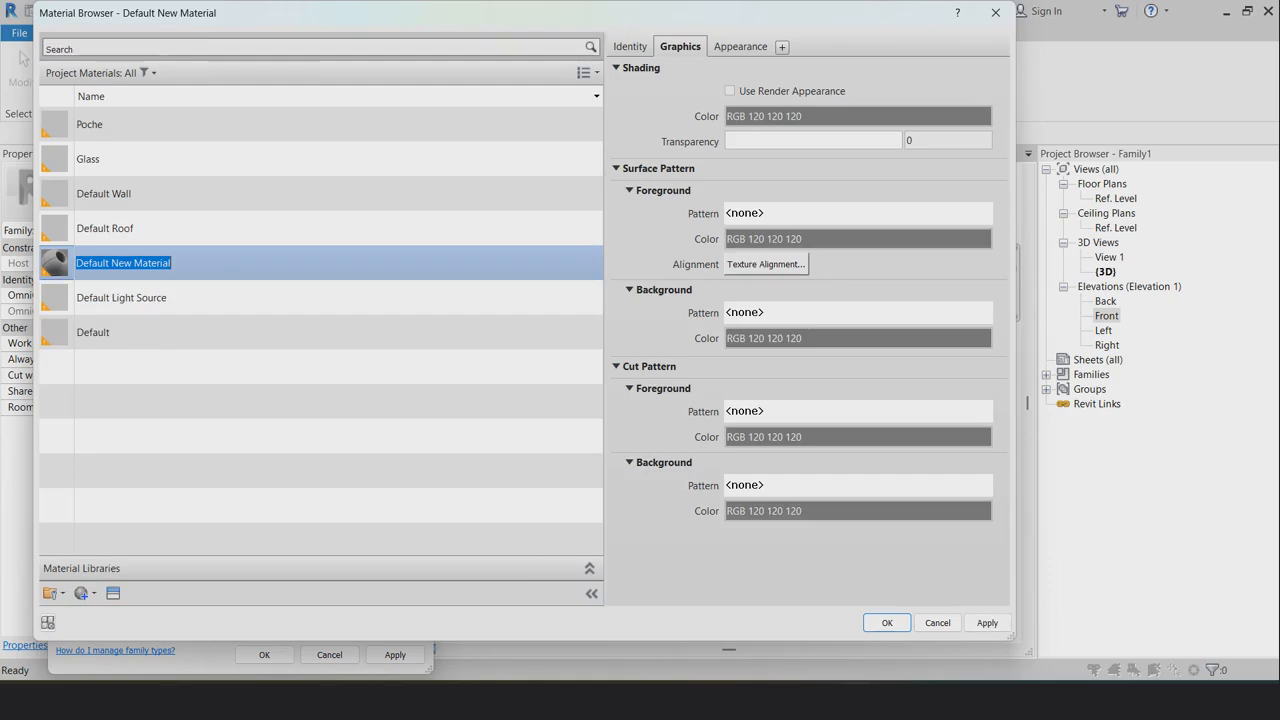
pyautogui.click(134, 263)
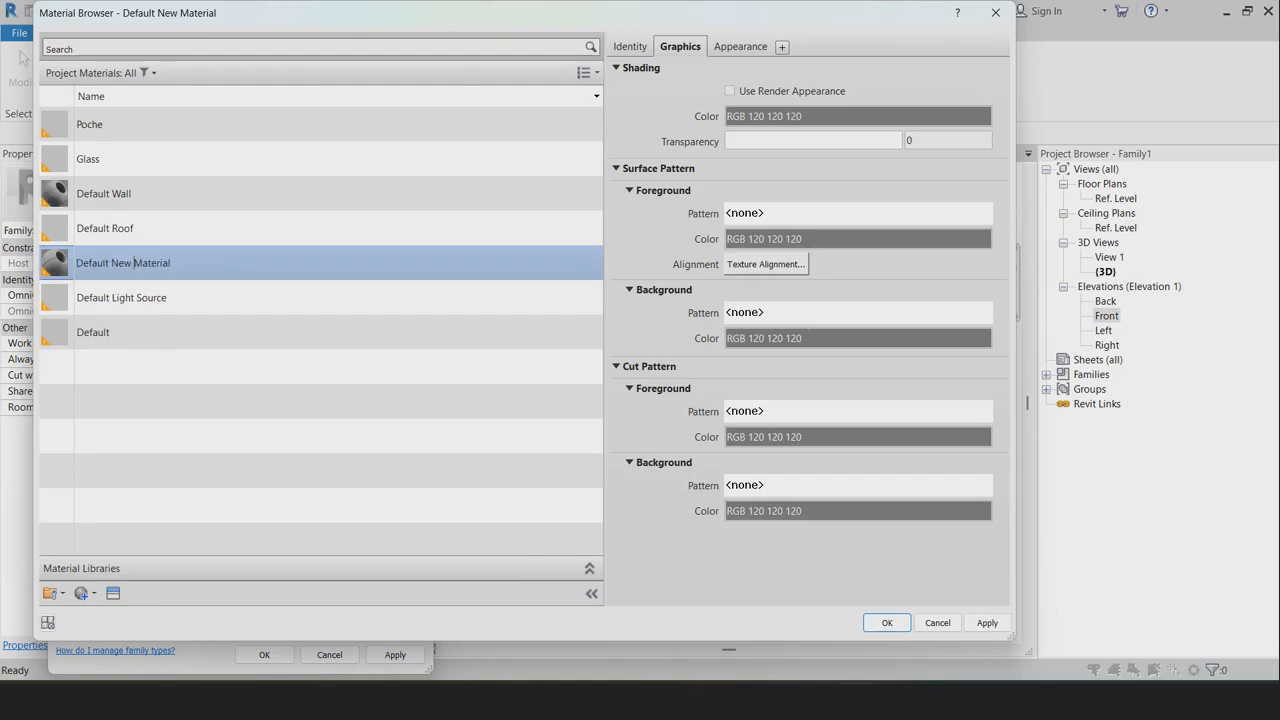
pyautogui.write('T')
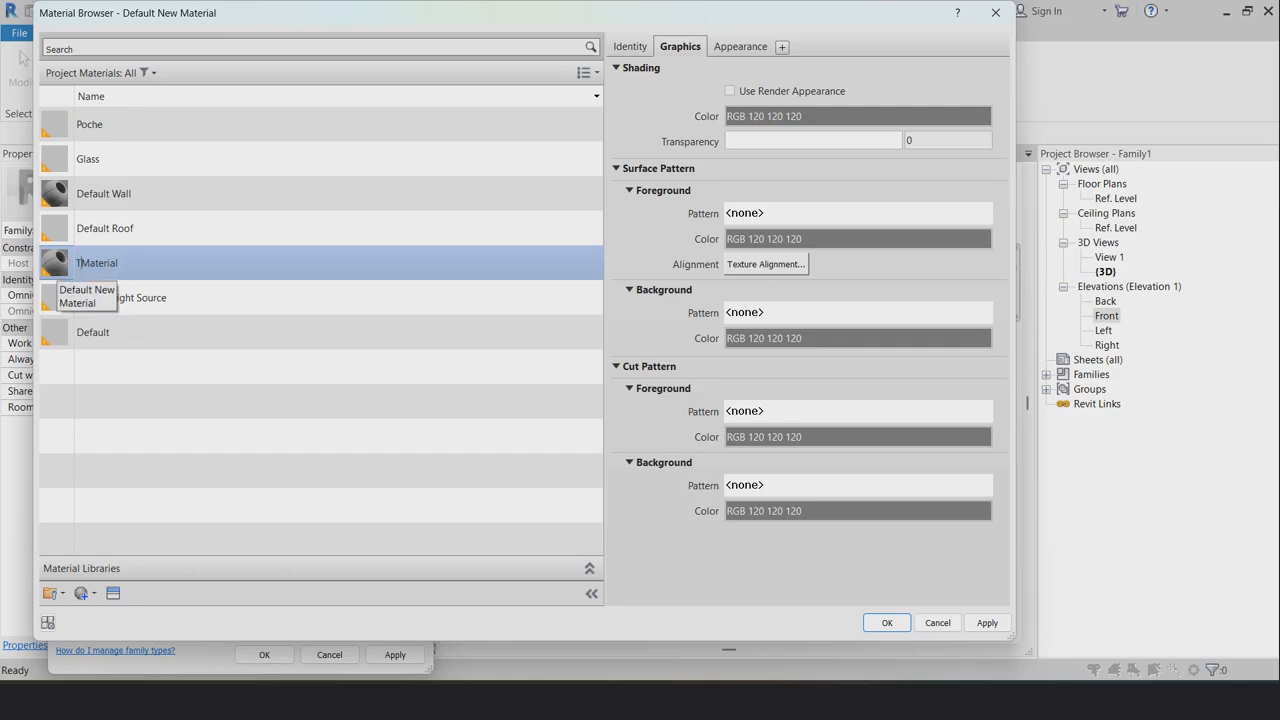
pyautogui.write('able')
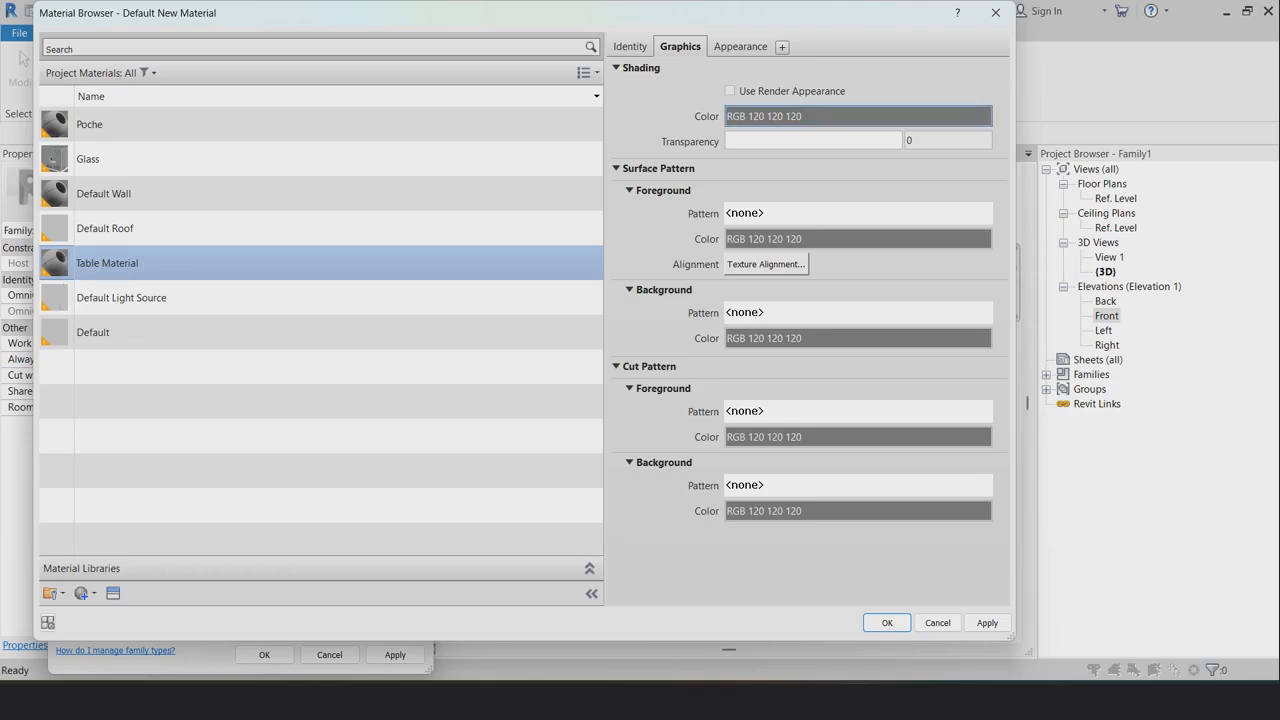
# Set the shading color of the new table material to the basic color RGB 128-64-64
pyautogui.click(858, 116)
pyautogui.click(362, 246)
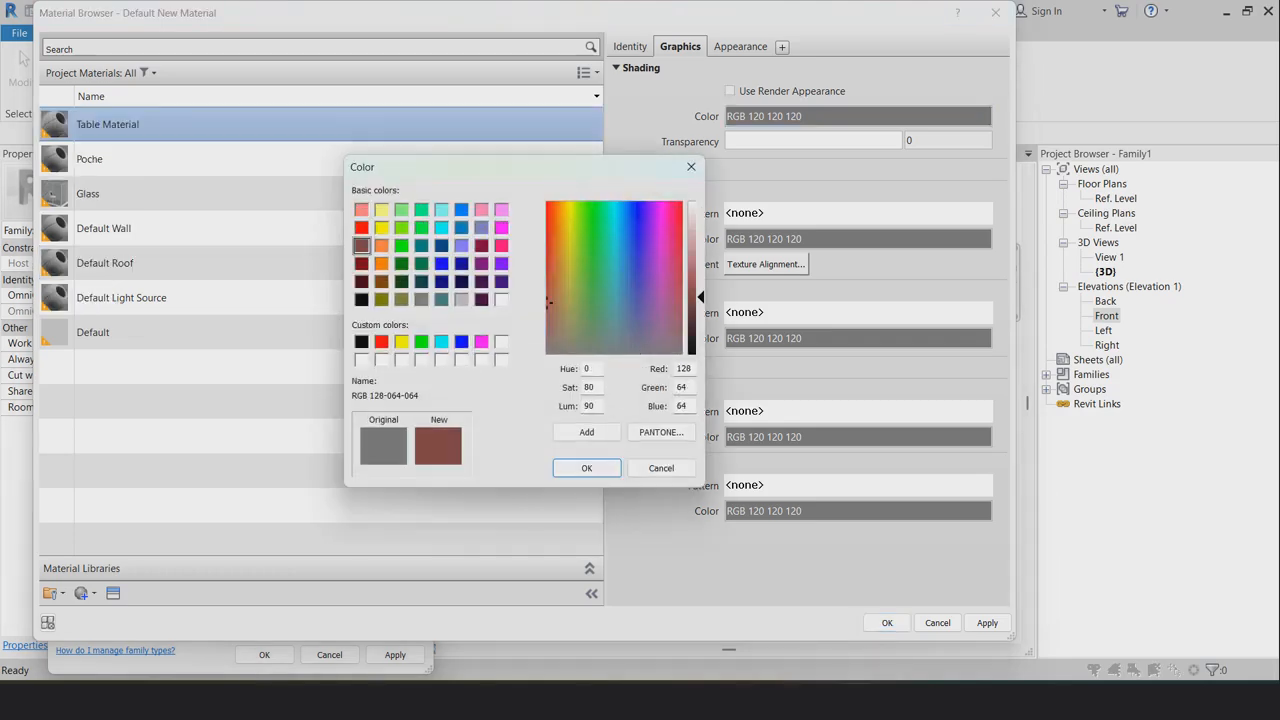
pyautogui.click(587, 468)
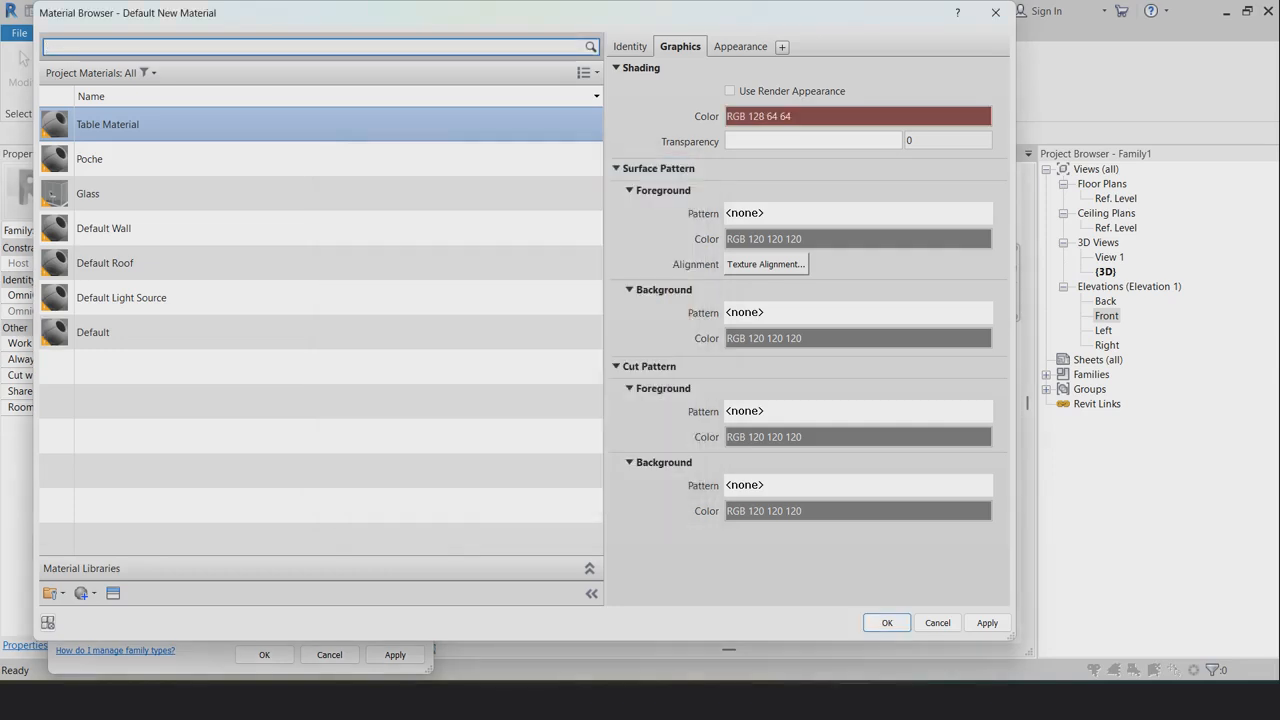
# Assign the Particle Board appearance asset from the Autodesk Physical Assets wood panels to the table material
pyautogui.click(113, 593)
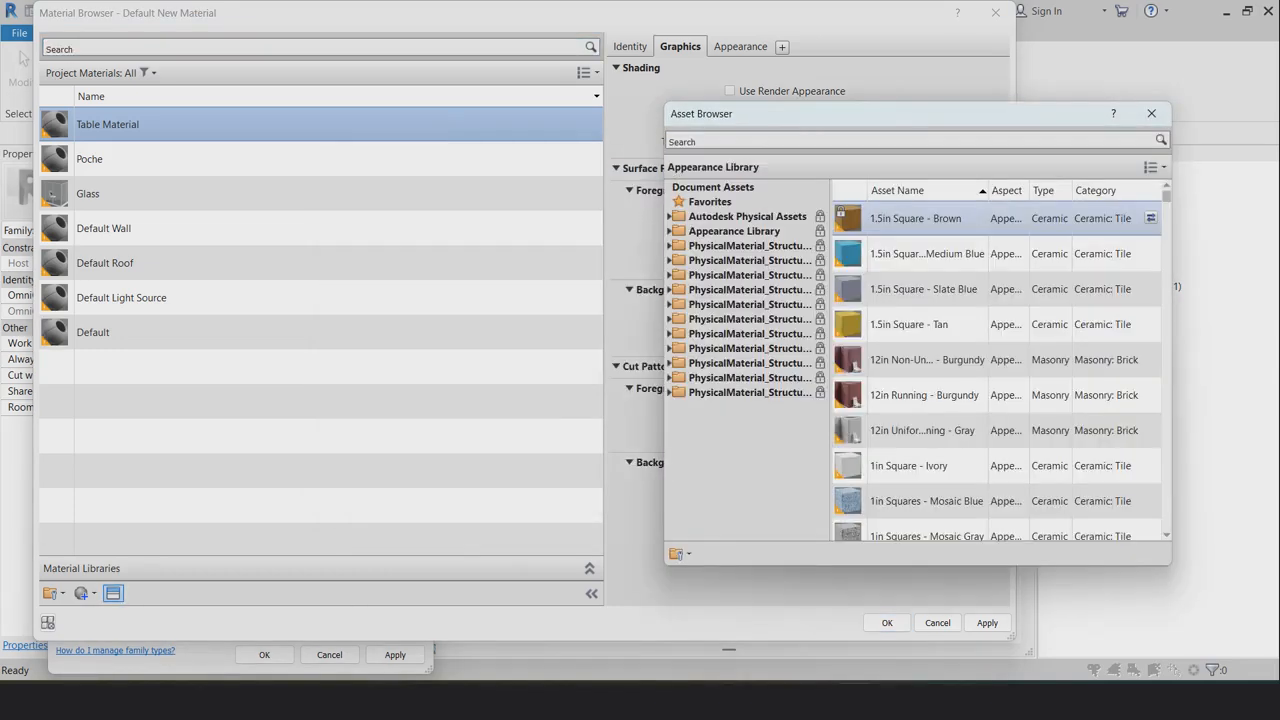
pyautogui.click(670, 216)
pyautogui.scroll(-7, 740, 484)
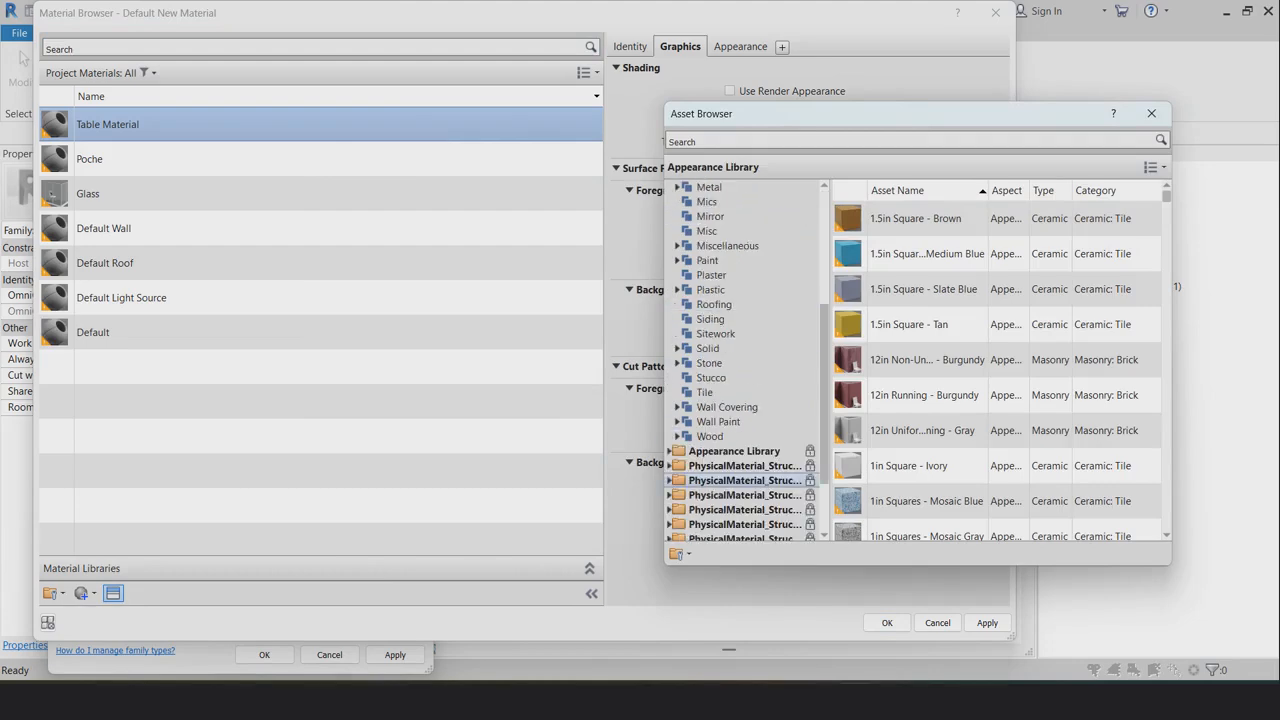
pyautogui.click(677, 348)
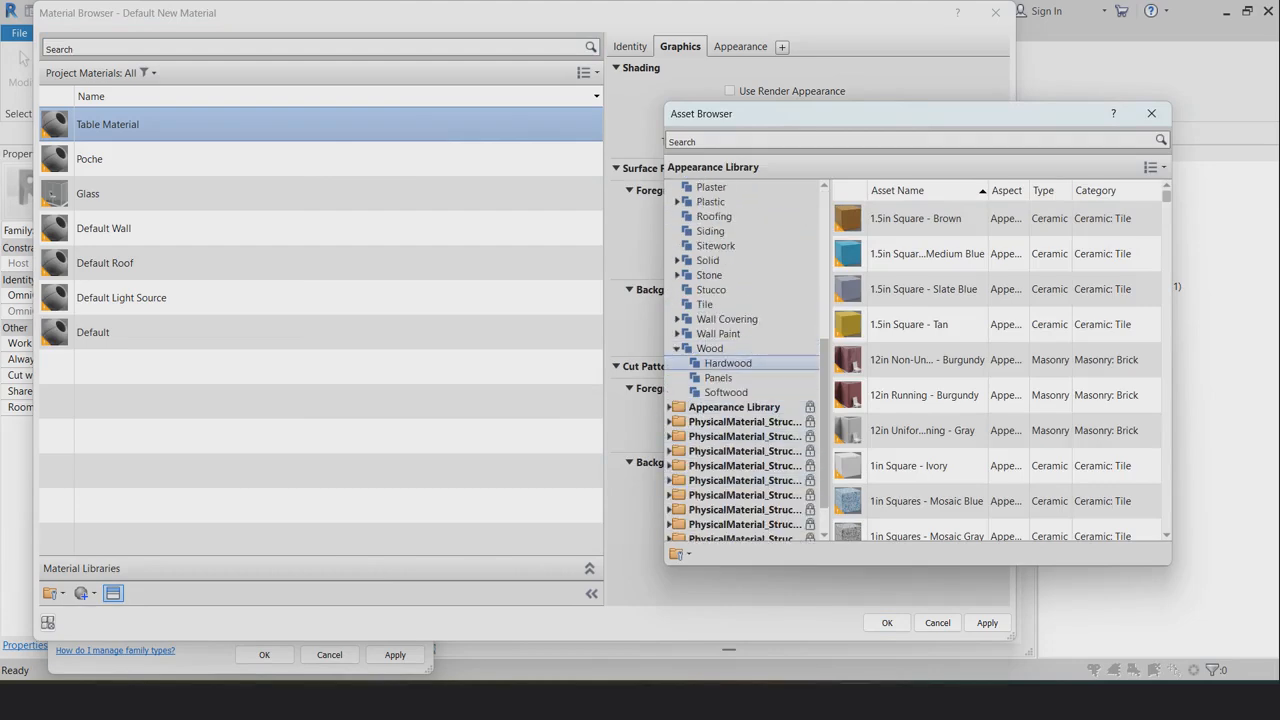
pyautogui.click(728, 363)
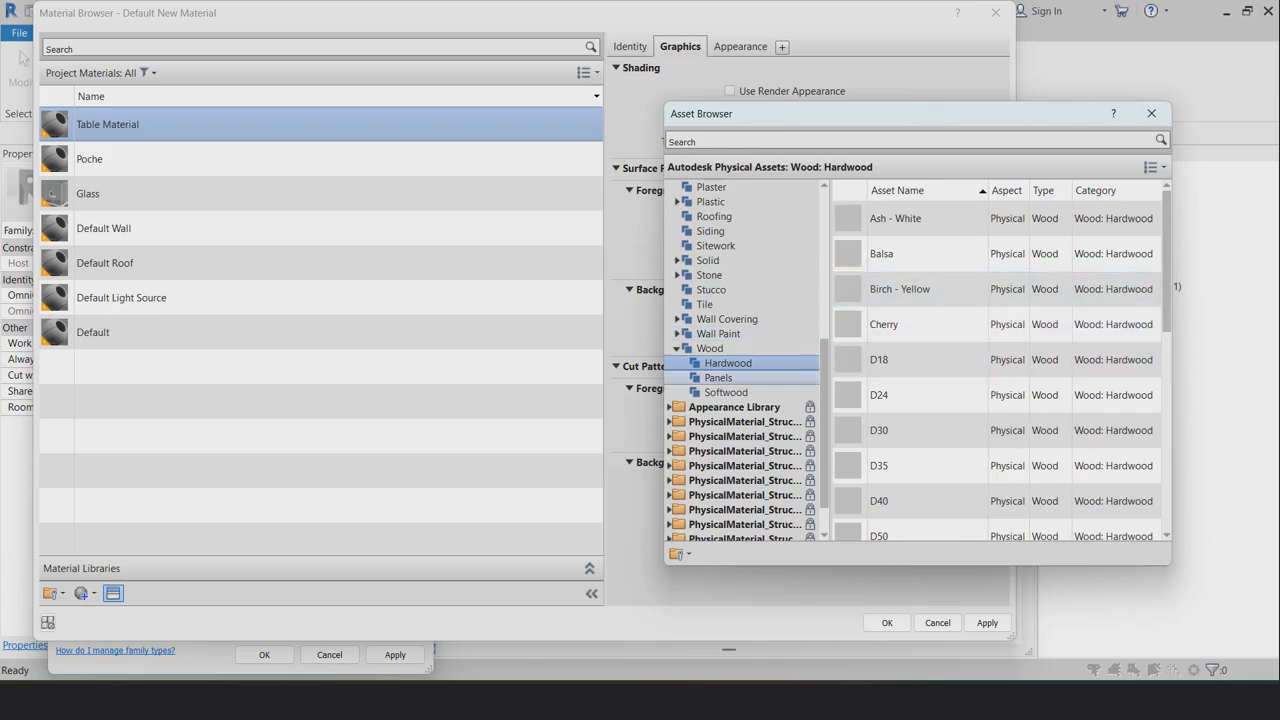
pyautogui.click(718, 378)
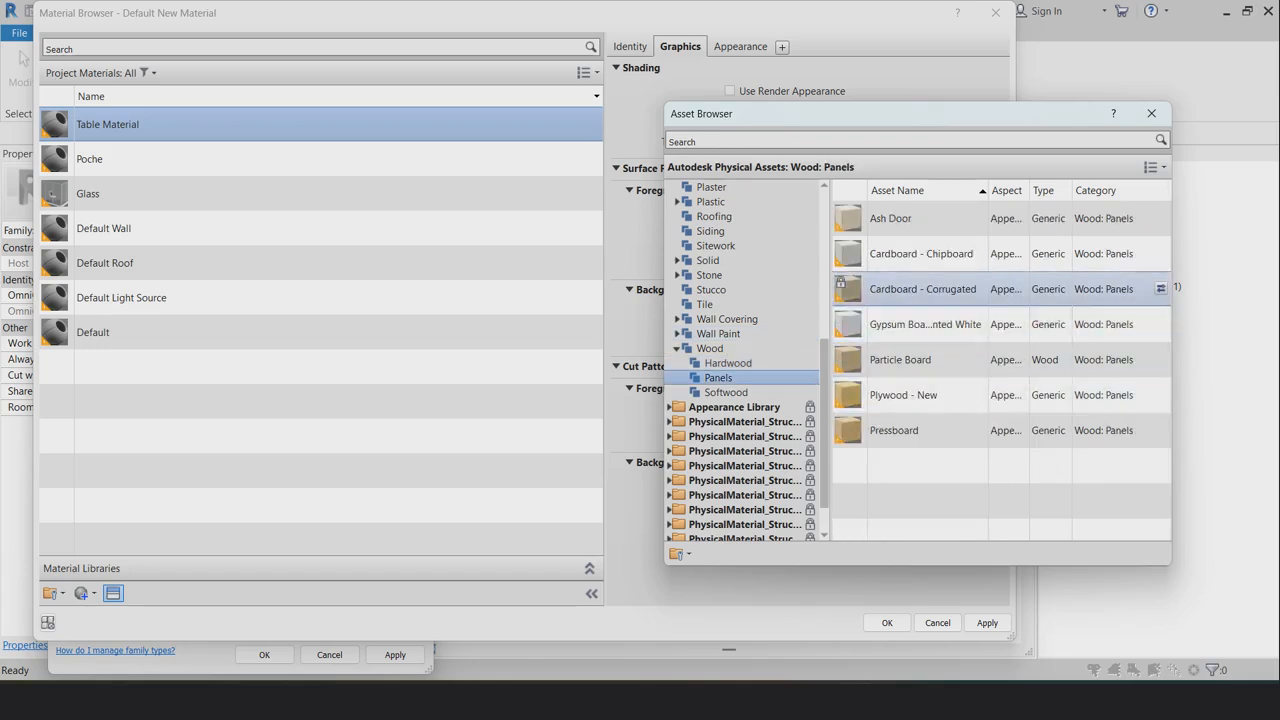
pyautogui.click(1161, 360)
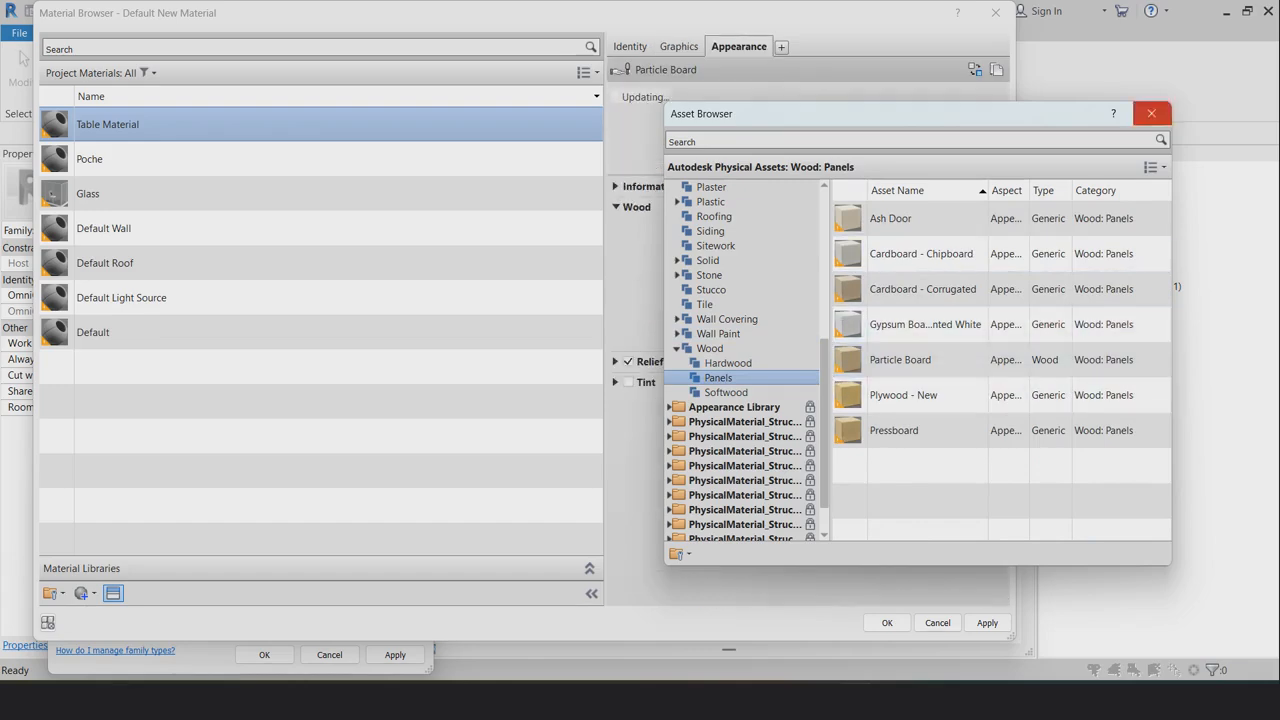
pyautogui.click(1151, 113)
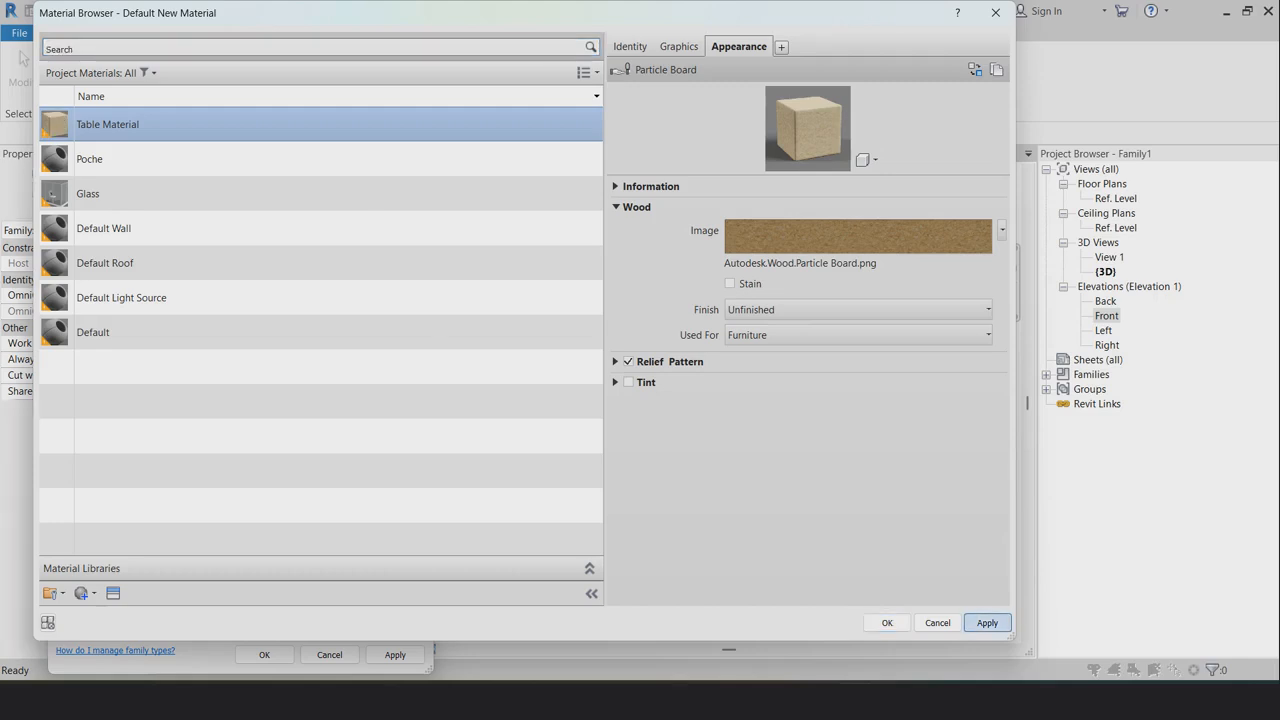
# Accept the edited material and apply it to the Table_Type_01 family type
pyautogui.click(886, 622)
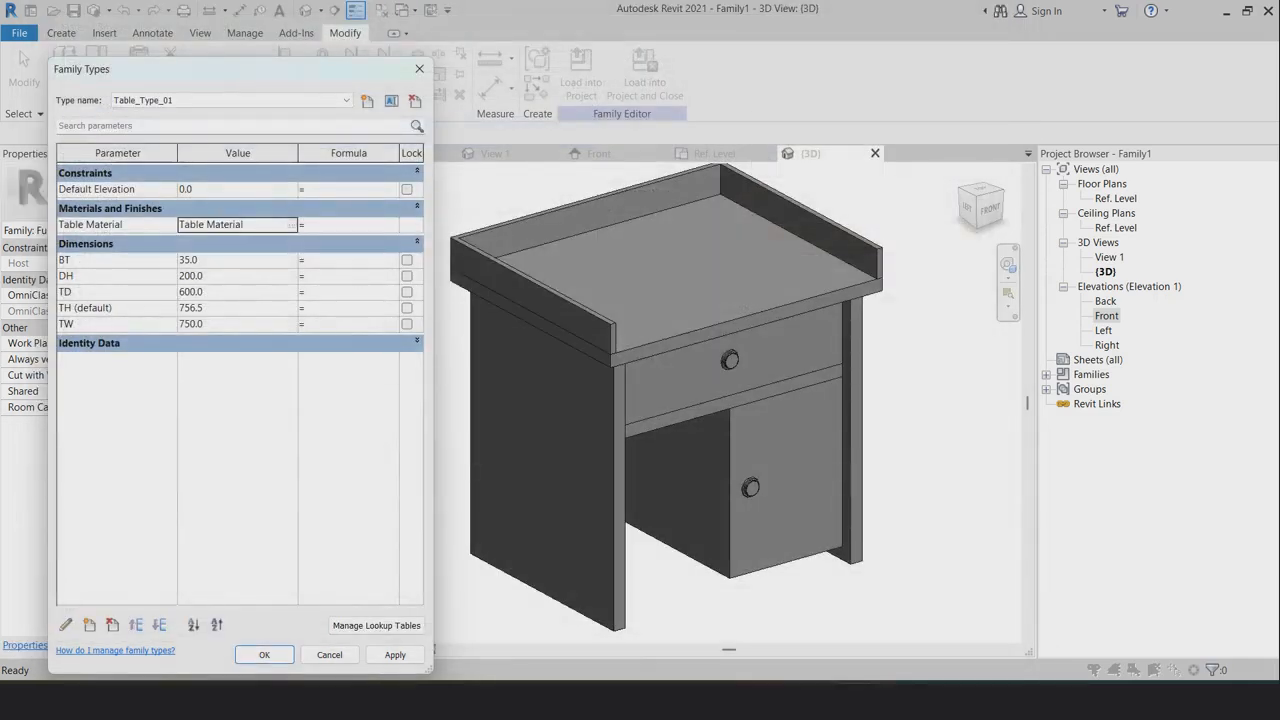
pyautogui.click(395, 654)
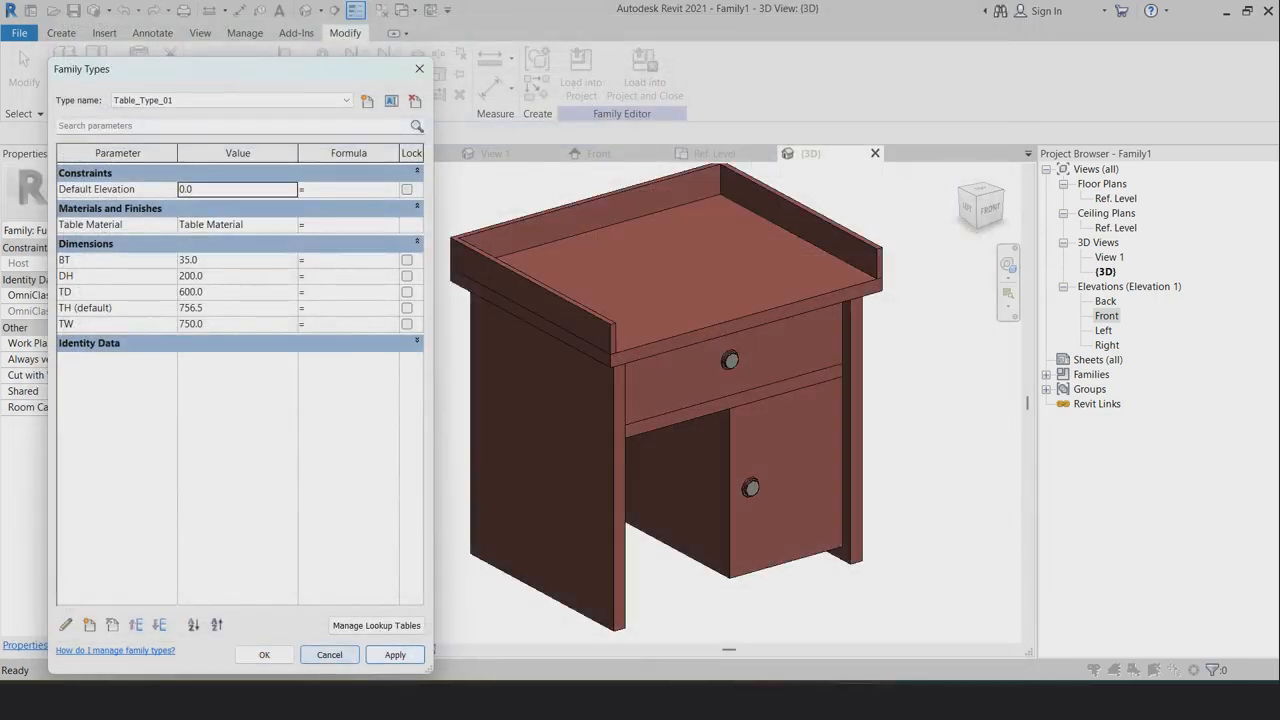
pyautogui.click(264, 654)
# Preview the table's material in the Realistic visual style and return the 3D view to Shaded
pyautogui.click(330, 649)
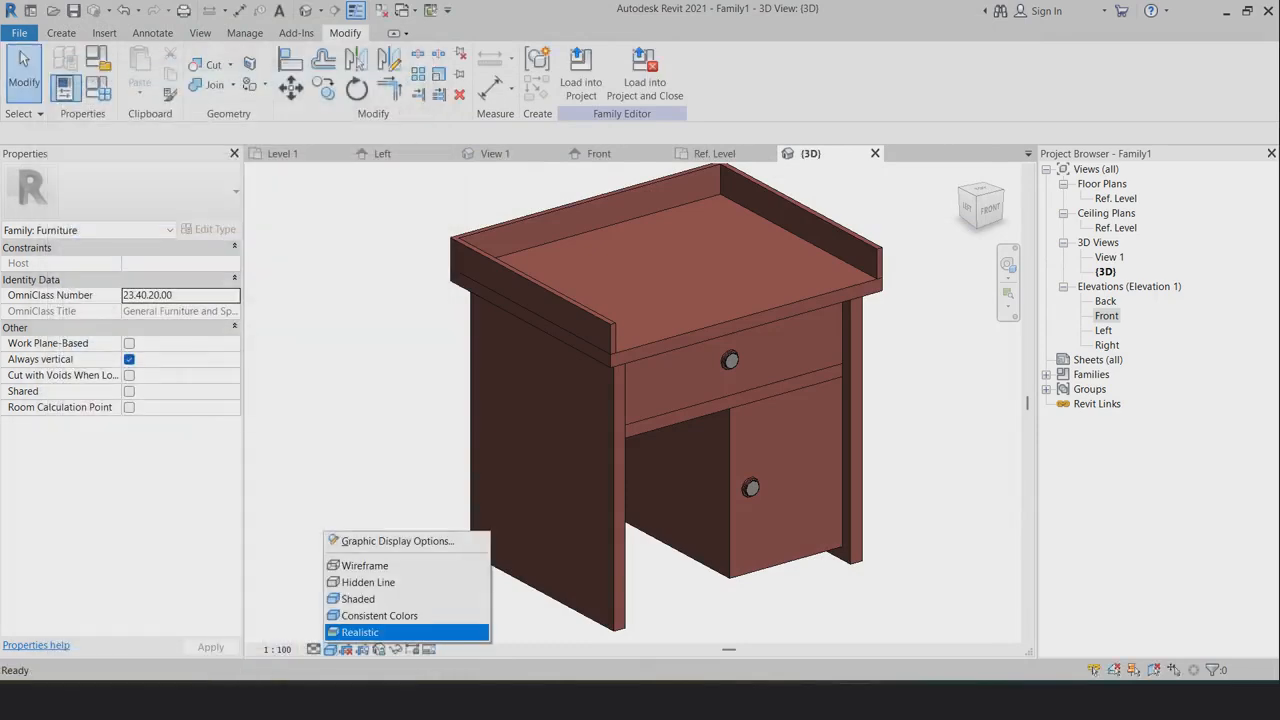
pyautogui.click(360, 632)
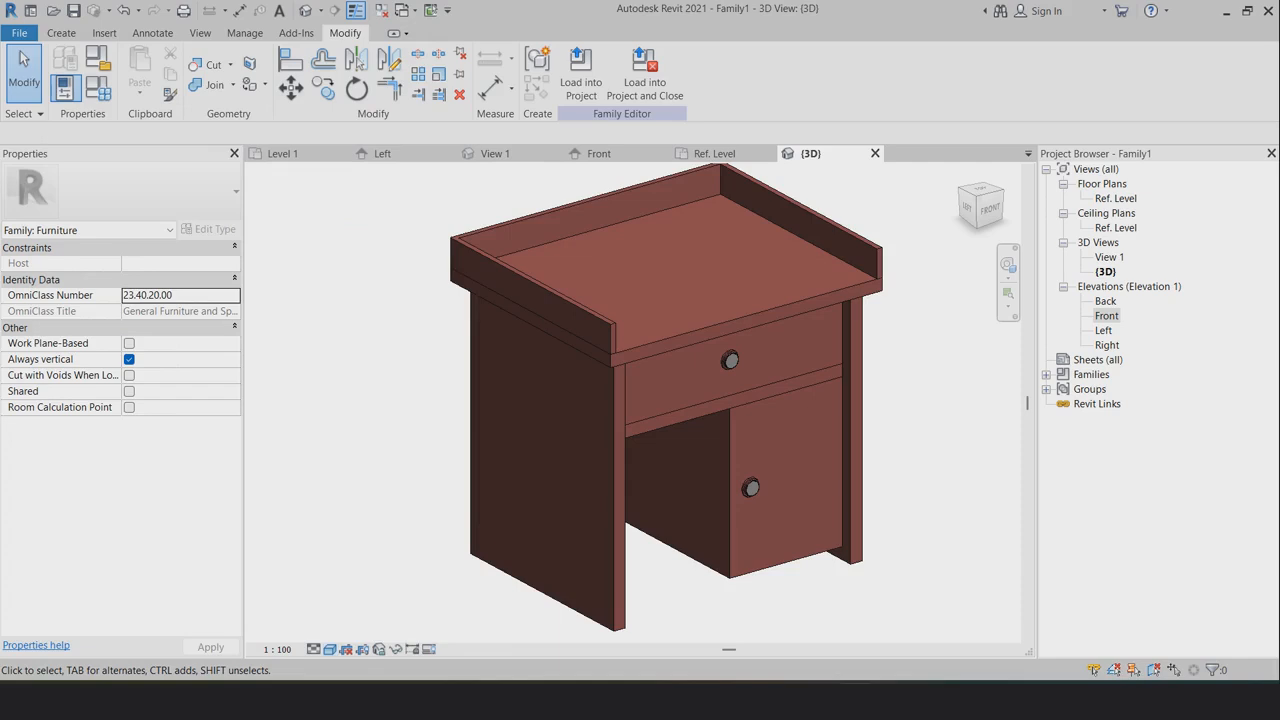
pyautogui.moveTo(680, 420)
pyautogui.keyDown('shift'); pyautogui.mouseDown(button='middle')
pyautogui.moveTo(600, 370)
pyautogui.moveTo(480, 355)
pyautogui.moveTo(465, 430)
pyautogui.moveTo(695, 402)
pyautogui.mouseUp(button='middle'); pyautogui.keyUp('shift')
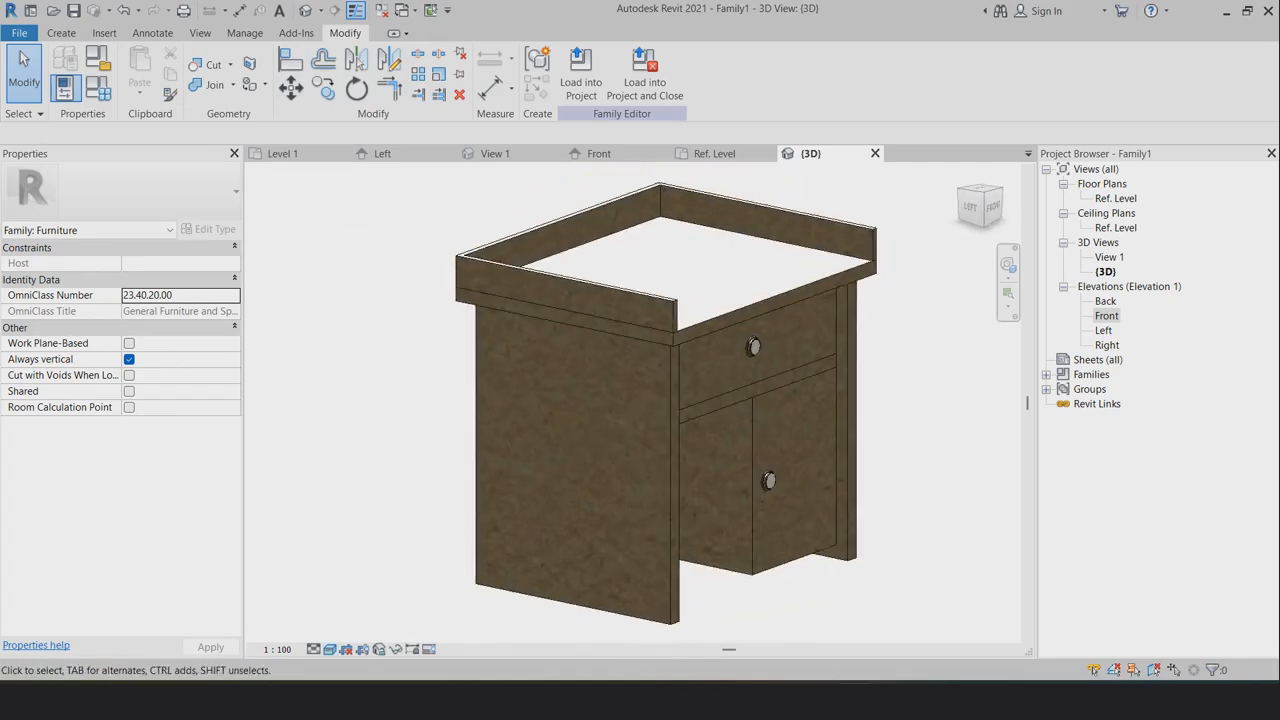
pyautogui.click(329, 649)
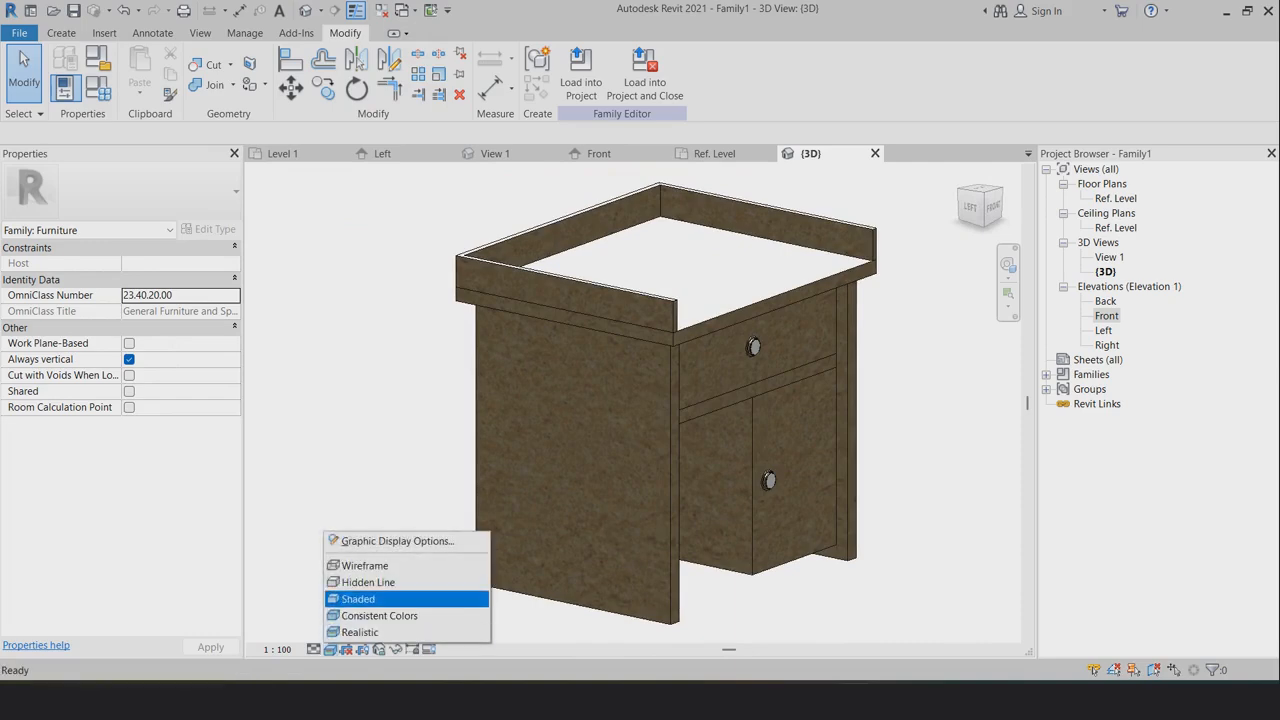
pyautogui.click(371, 597)
pyautogui.moveTo(705, 408)
pyautogui.keyDown('shift'); pyautogui.mouseDown(button='middle')
pyautogui.moveTo(600, 450)
pyautogui.moveTo(736, 444)
pyautogui.mouseUp(button='middle'); pyautogui.keyUp('shift')
pyautogui.scroll(-2, 736, 444)
pyautogui.scroll(2, 933, 390)
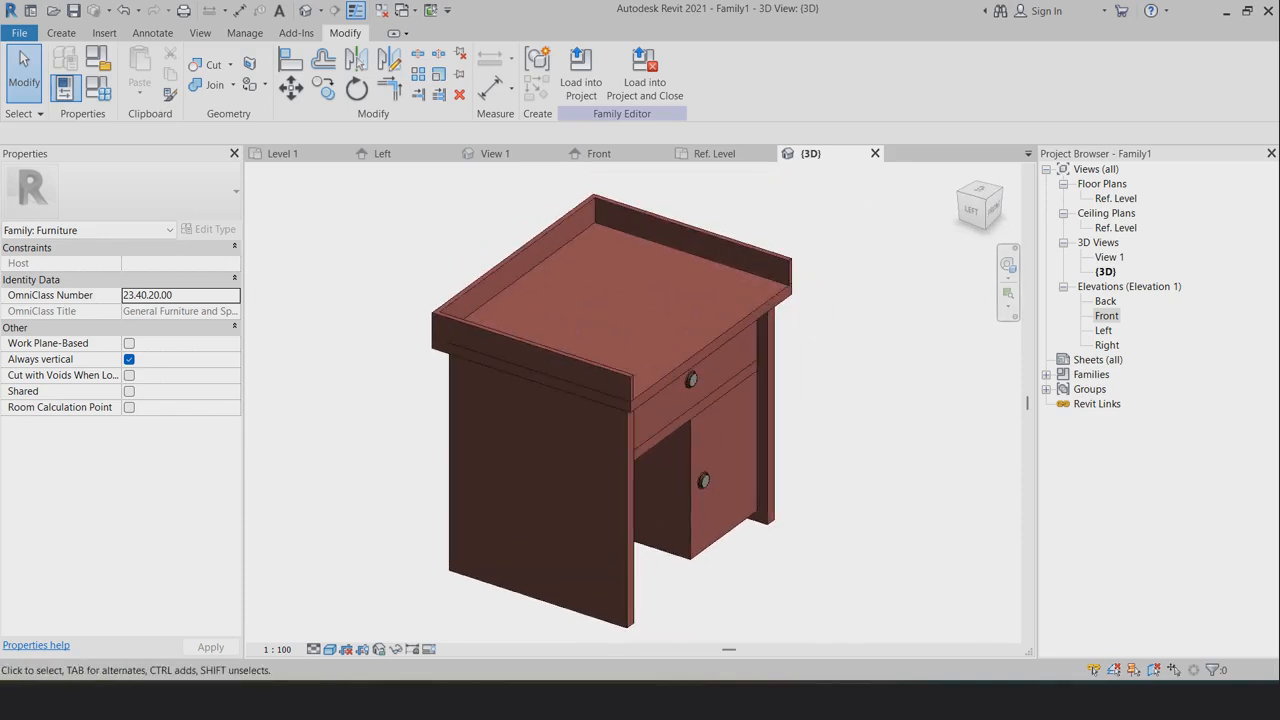
# Open the Front elevation and save the family as Table _TA in the BIM CLASS documents folder
pyautogui.doubleClick(1106, 315)
pyautogui.scroll(-4, 420, 455)
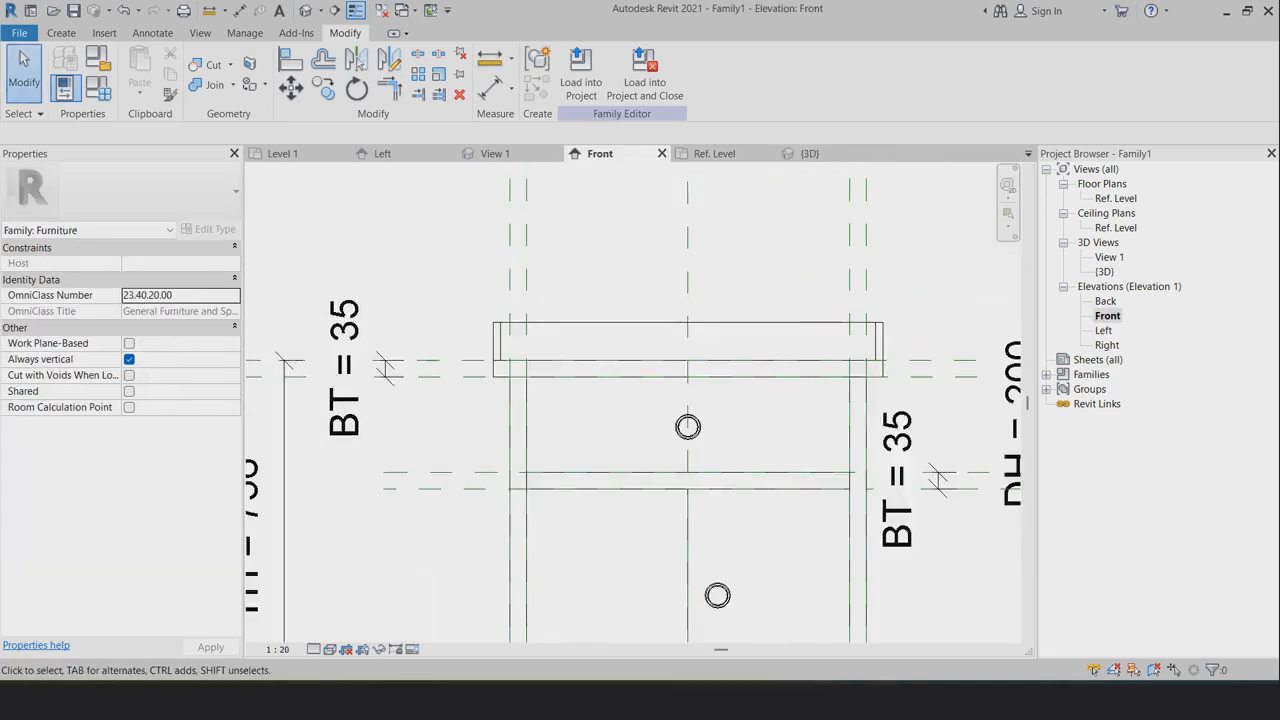
pyautogui.scroll(-2, 790, 365)
pyautogui.scroll(2, 386, 296)
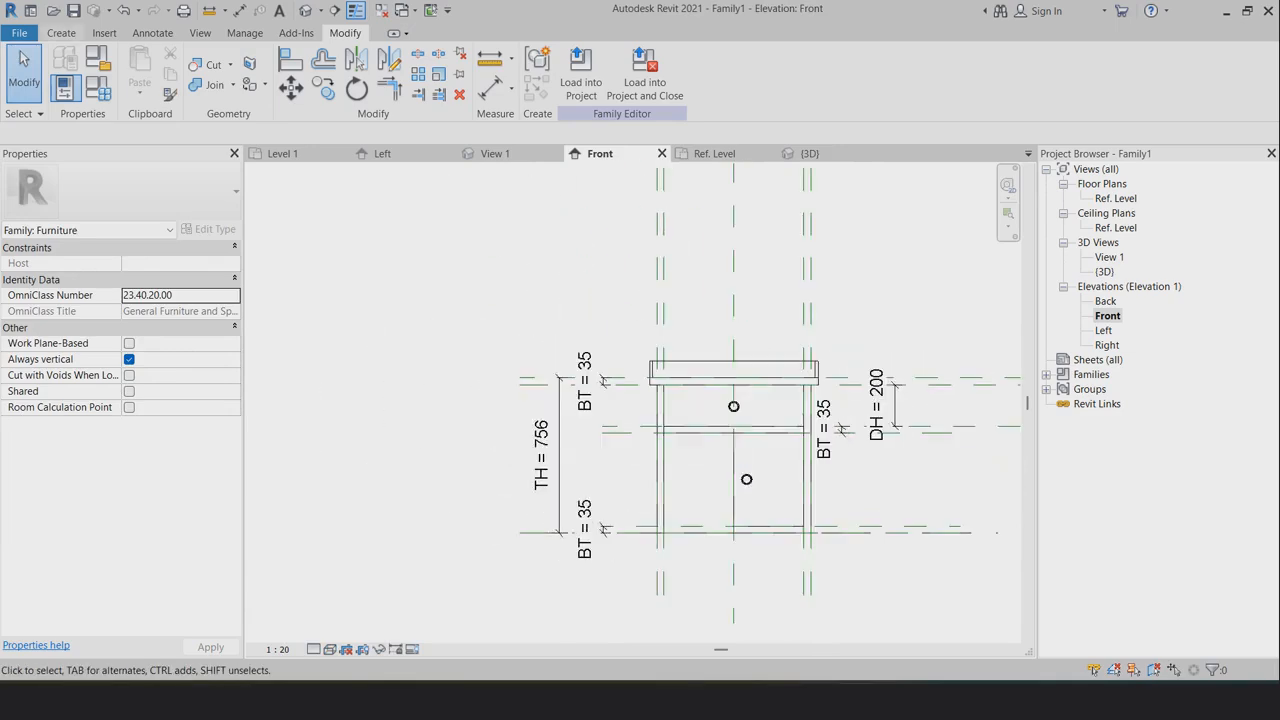
pyautogui.click(19, 33)
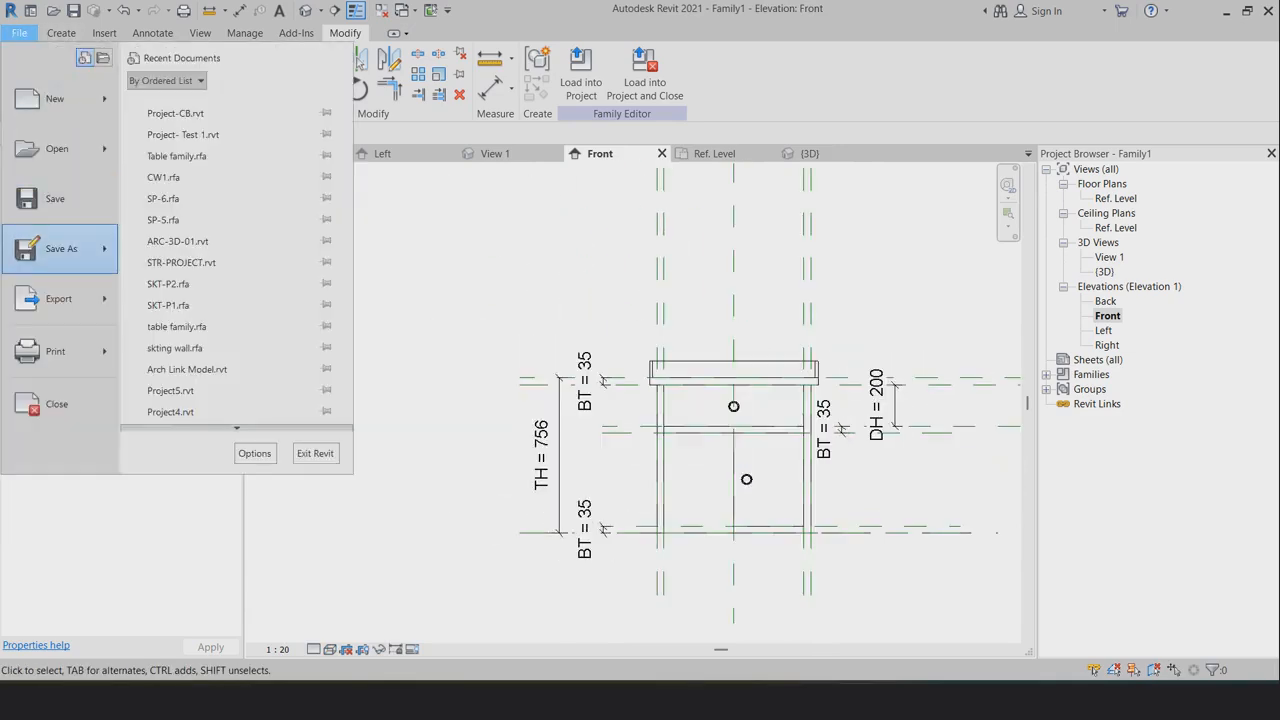
pyautogui.moveTo(60, 248)
pyautogui.click(178, 218)
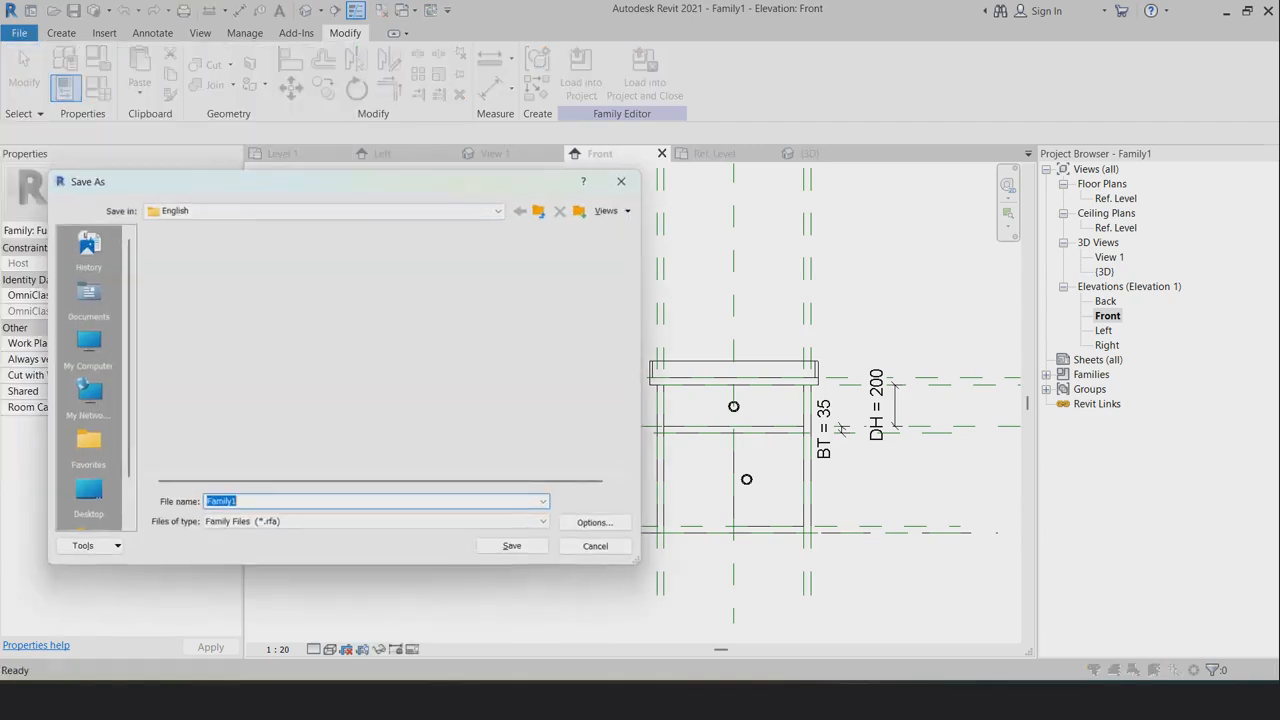
pyautogui.click(86, 299)
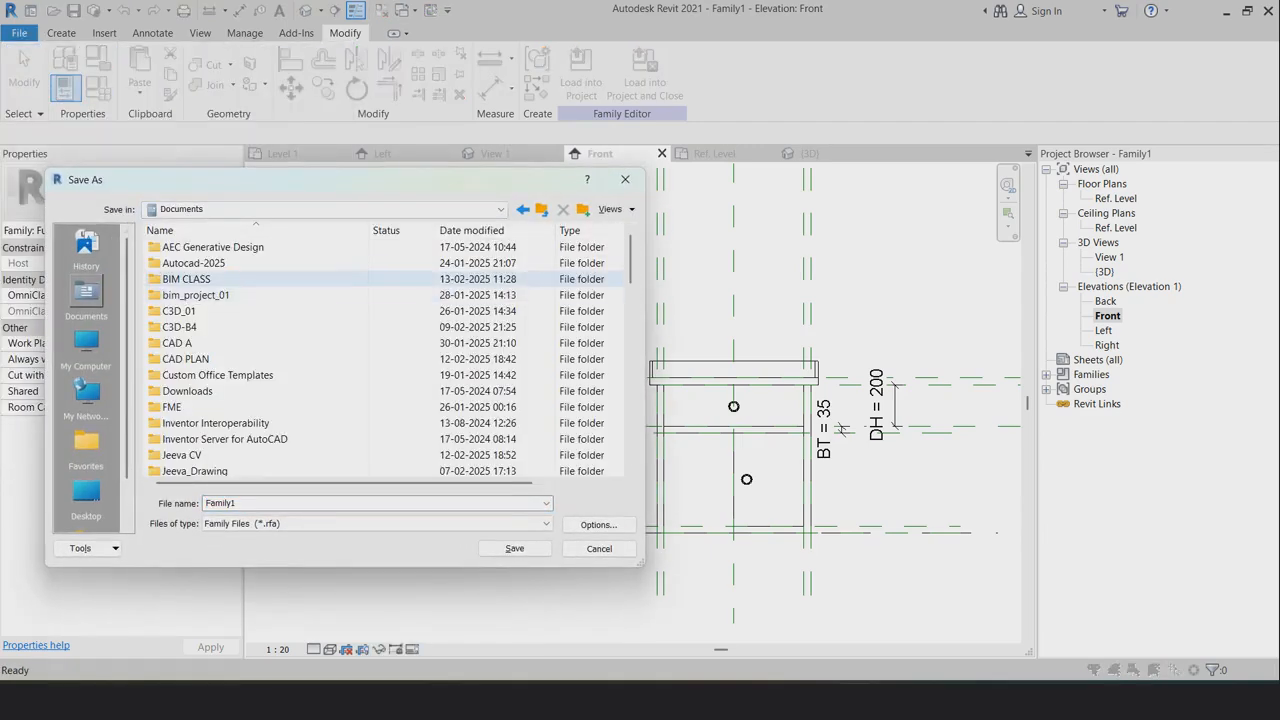
pyautogui.doubleClick(182, 279)
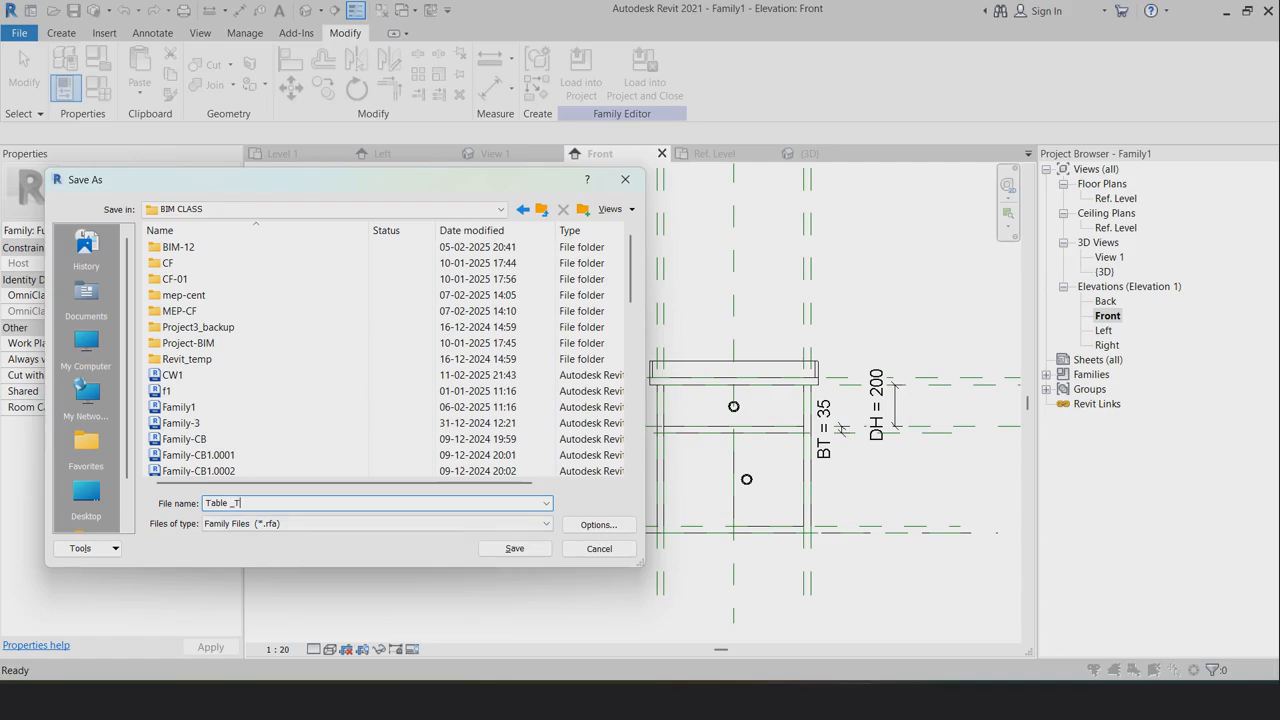
pyautogui.click(514, 548)
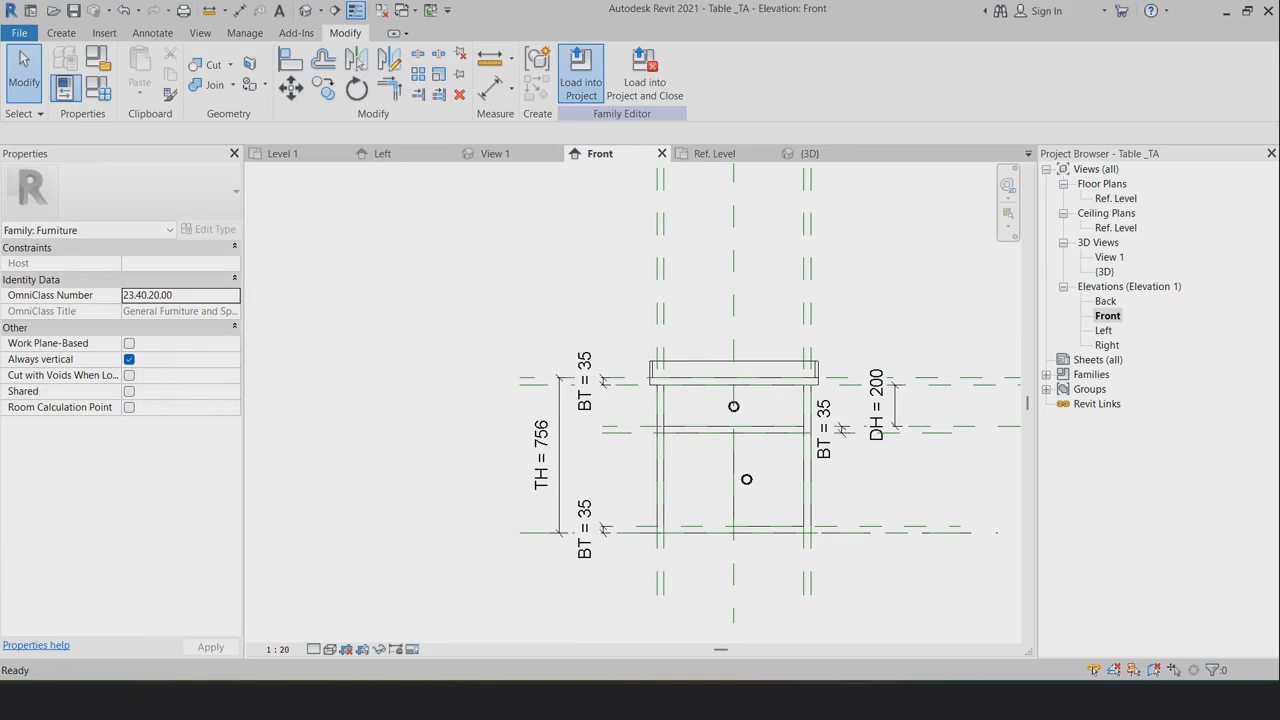
# Load the table family into the project and place one instance on the Level 1 floor plan
pyautogui.click(581, 75)
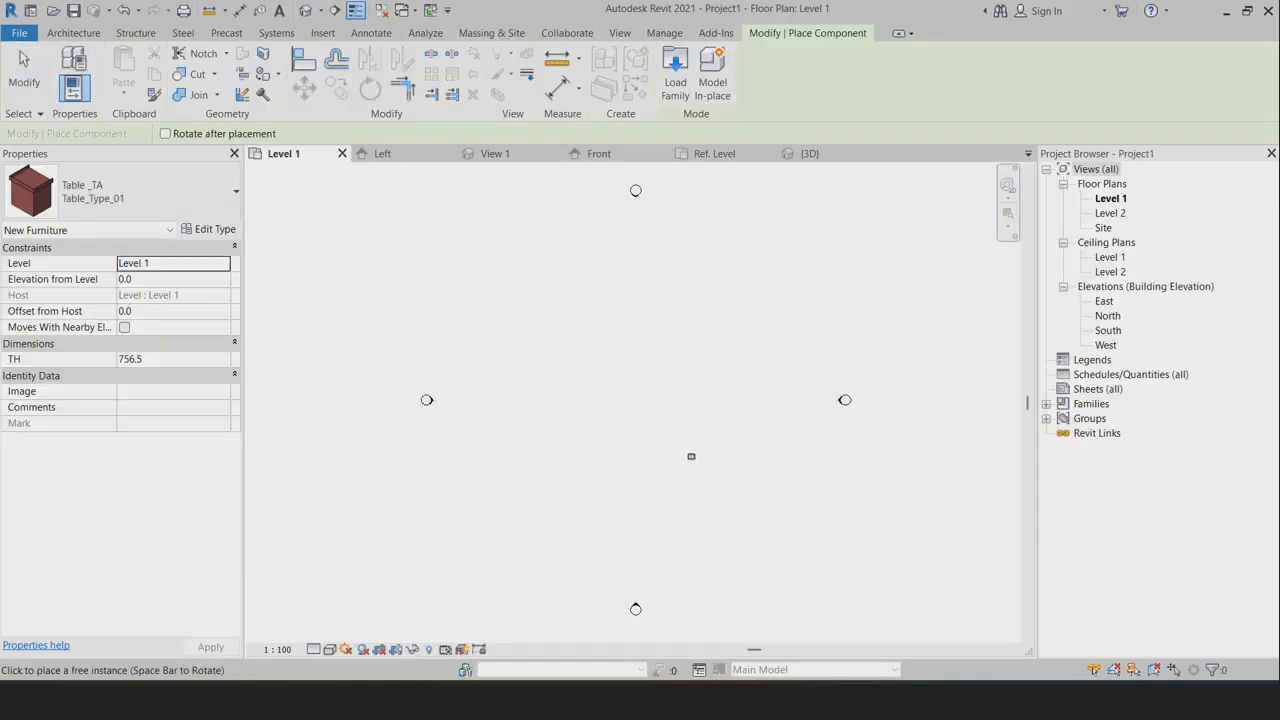
pyautogui.scroll(3, 614, 399)
pyautogui.click(532, 366)
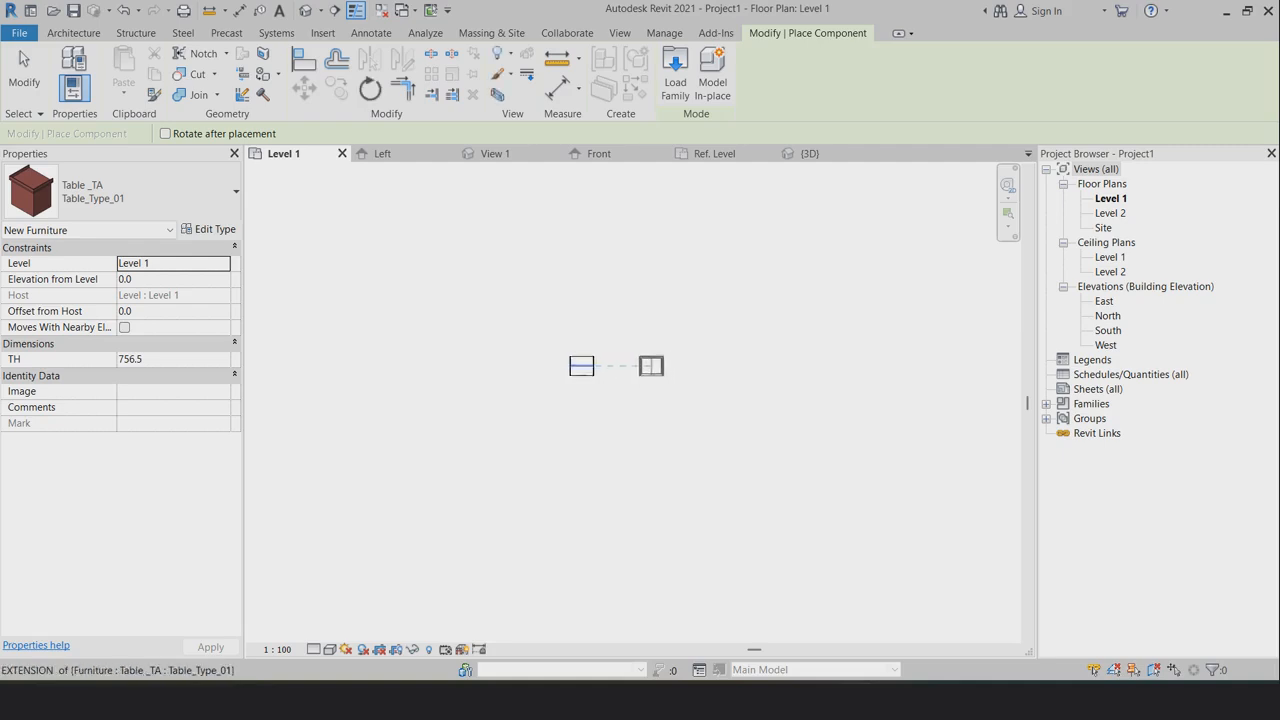
pyautogui.press('Escape')
pyautogui.press('Escape')
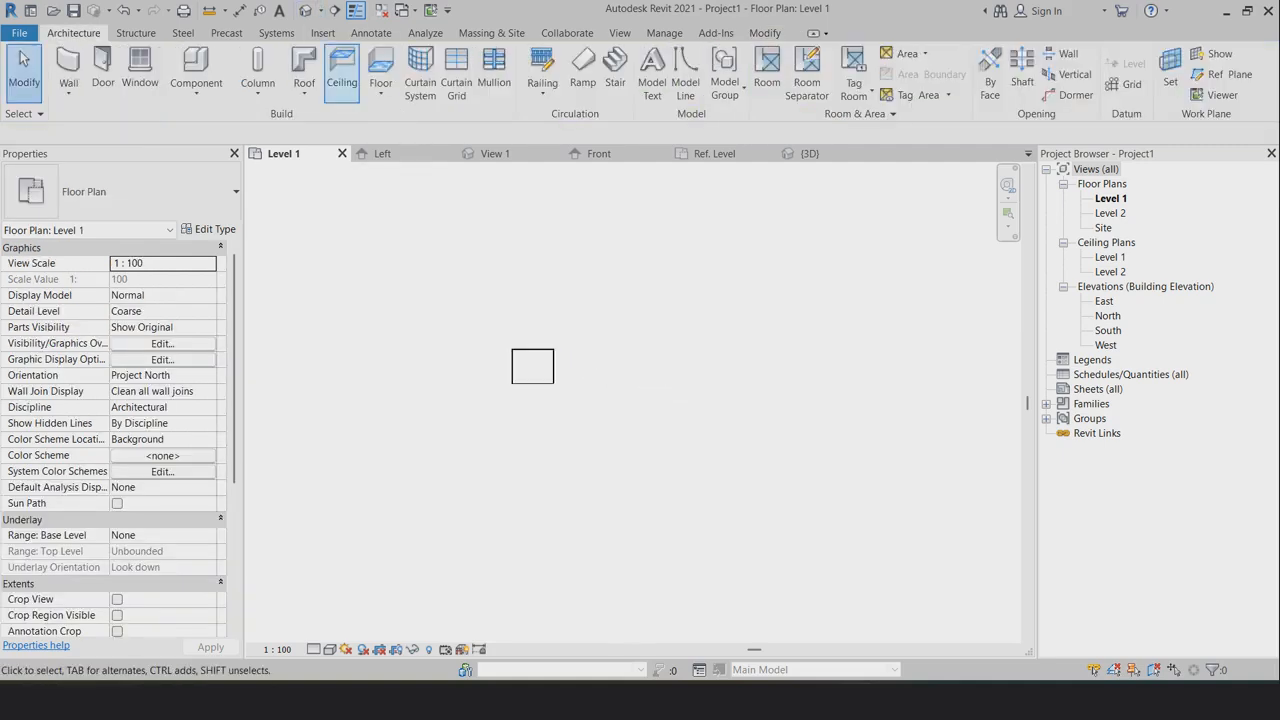
# Isolate the placed table in a 3D view with a selection box and inspect it from its front and left sides
pyautogui.click(532, 366)
pyautogui.click(497, 94)
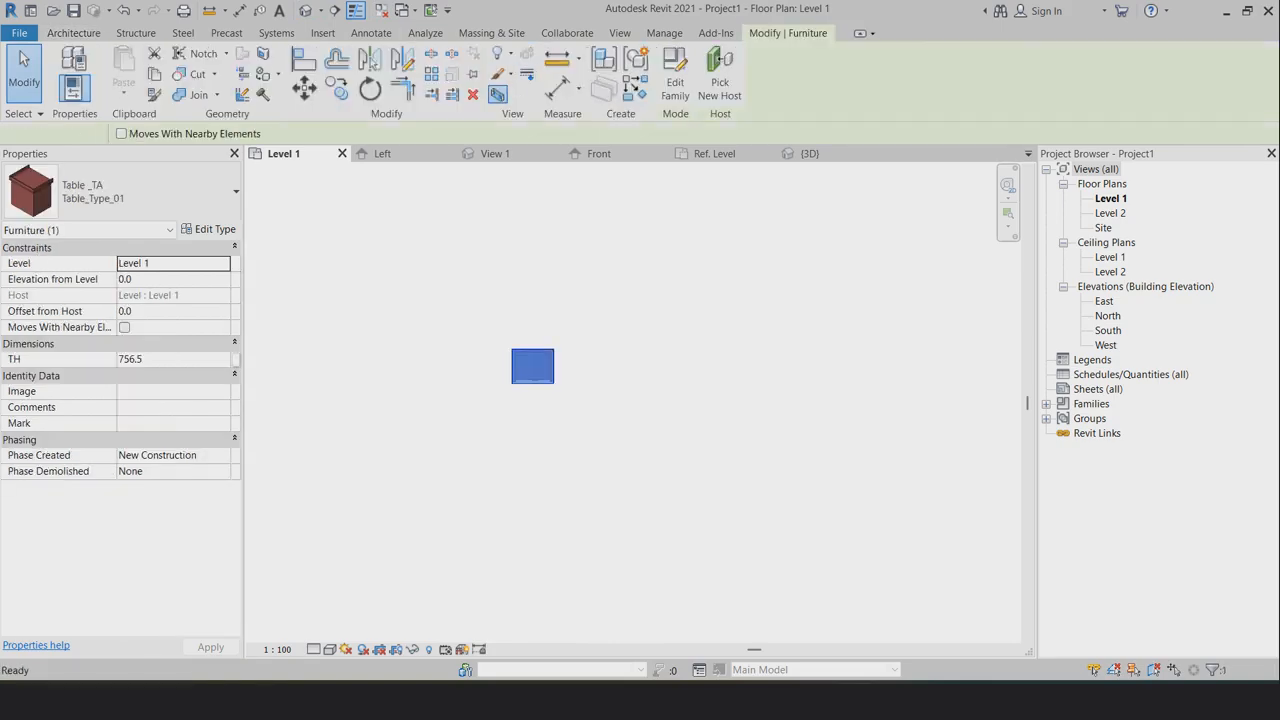
pyautogui.press('Escape')
pyautogui.scroll(6, 646, 403)
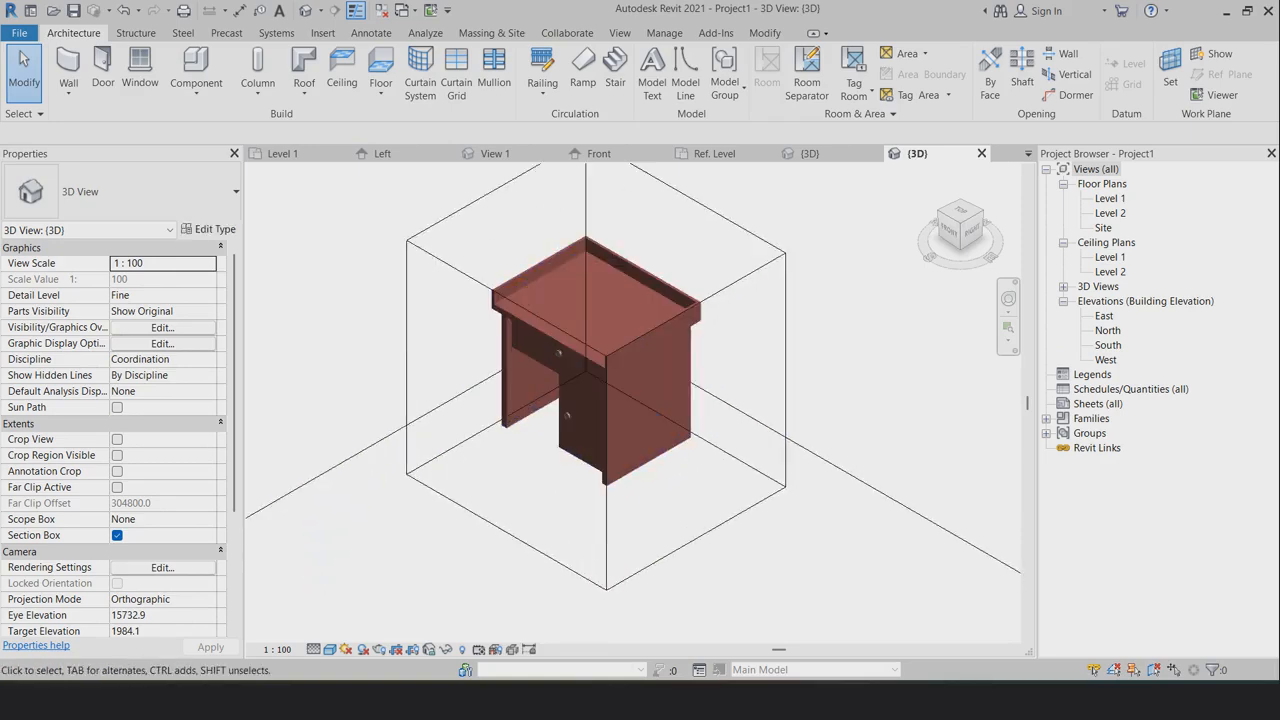
pyautogui.keyDown('shift'); pyautogui.moveTo(646, 403); pyautogui.dragTo(753, 280, button='middle'); pyautogui.keyUp('shift')
pyautogui.scroll(2, 753, 277)
pyautogui.scroll(-2, 692, 337)
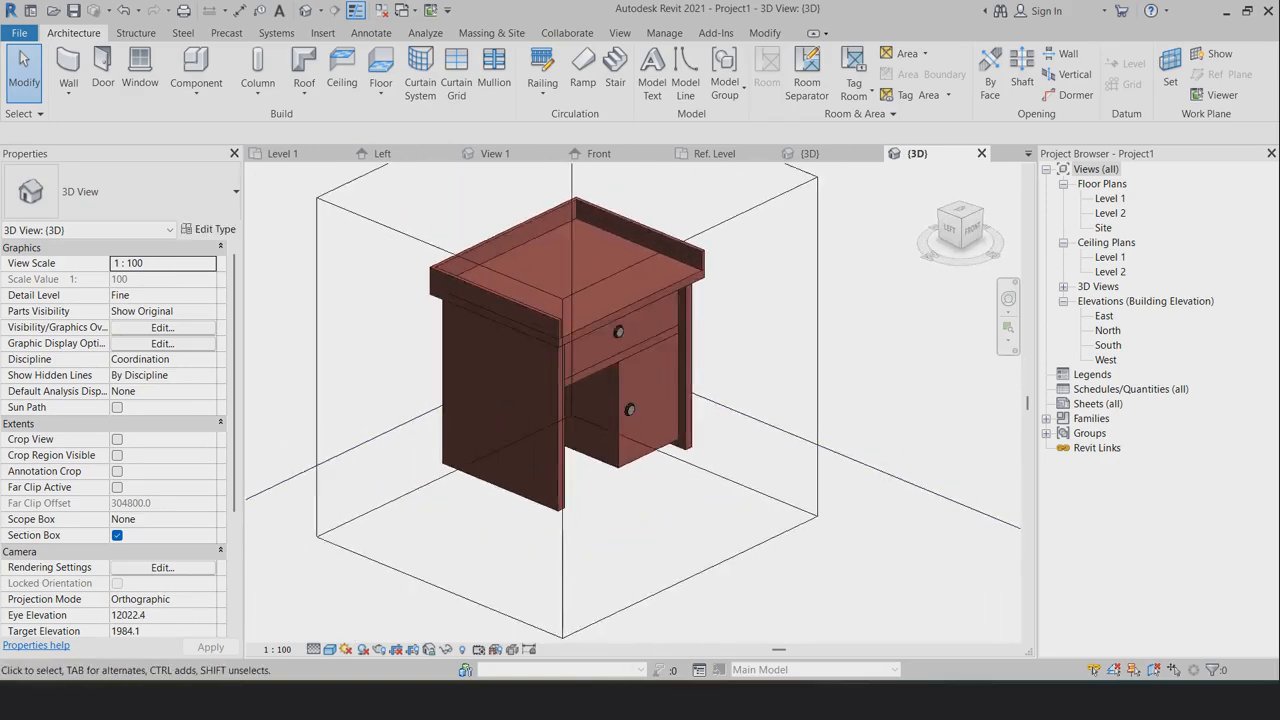
pyautogui.keyDown('shift'); pyautogui.moveTo(692, 337); pyautogui.dragTo(699, 346, button='middle'); pyautogui.keyUp('shift')
pyautogui.scroll(2, 643, 268)
pyautogui.scroll(-2, 643, 284)
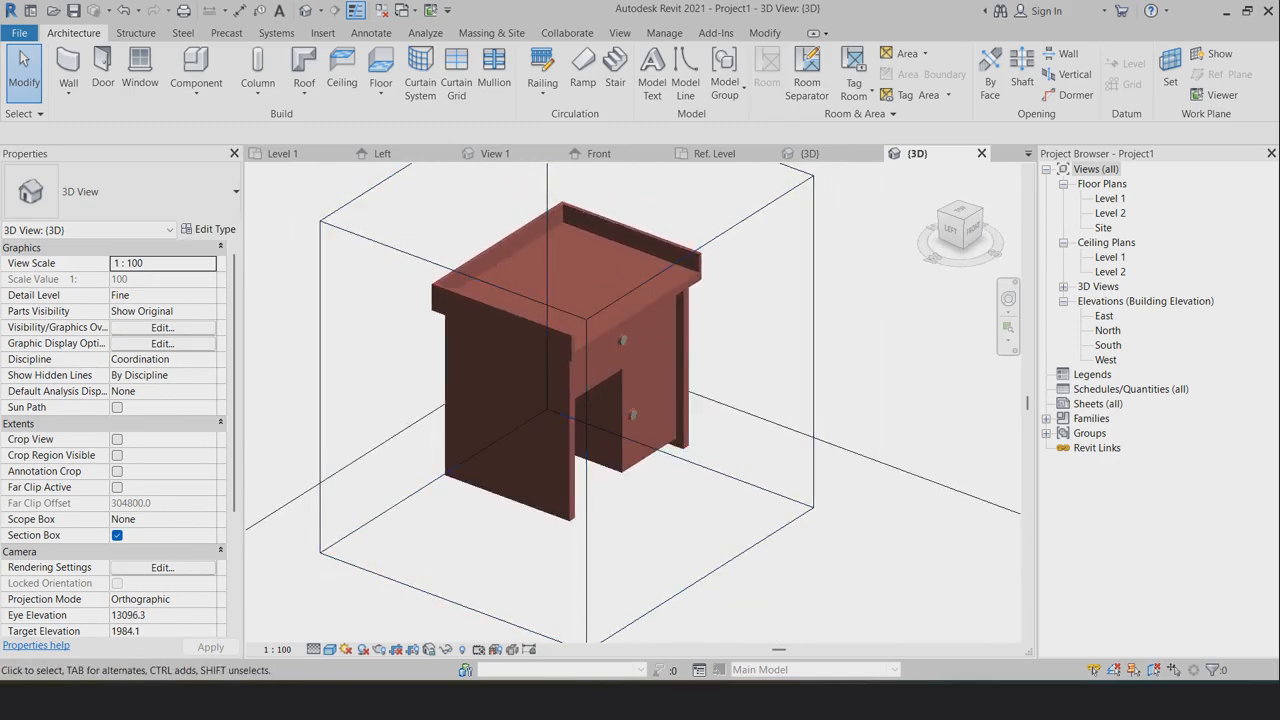
pyautogui.scroll(-2, 536, 349)
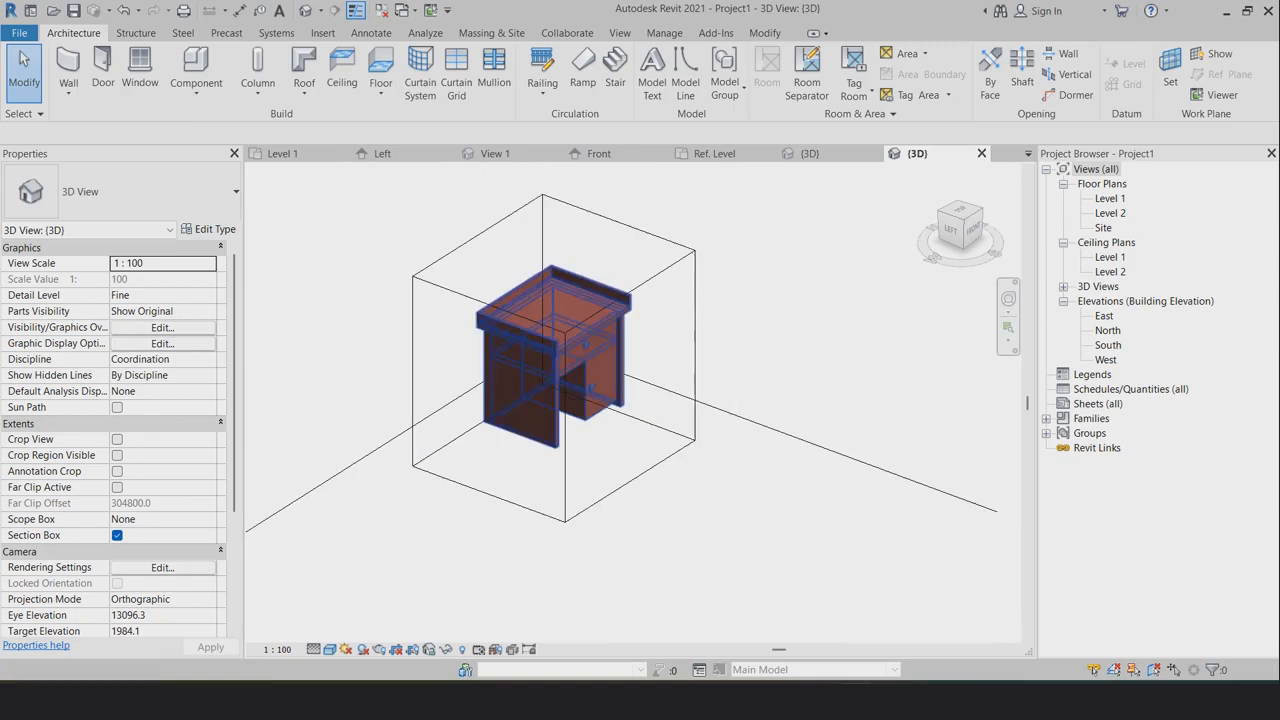
# Draw a horizontal building section through the table in the Level 1 plan and open its section view
pyautogui.doubleClick(1110, 198)
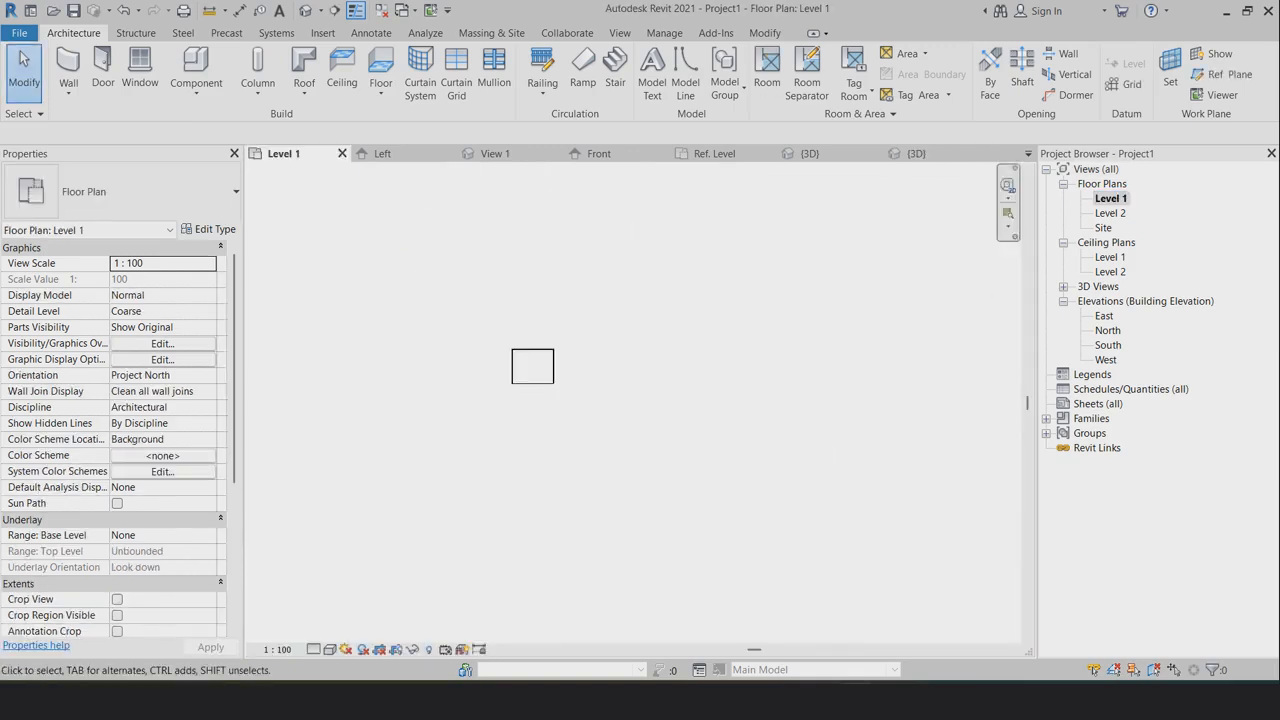
pyautogui.click(336, 10)
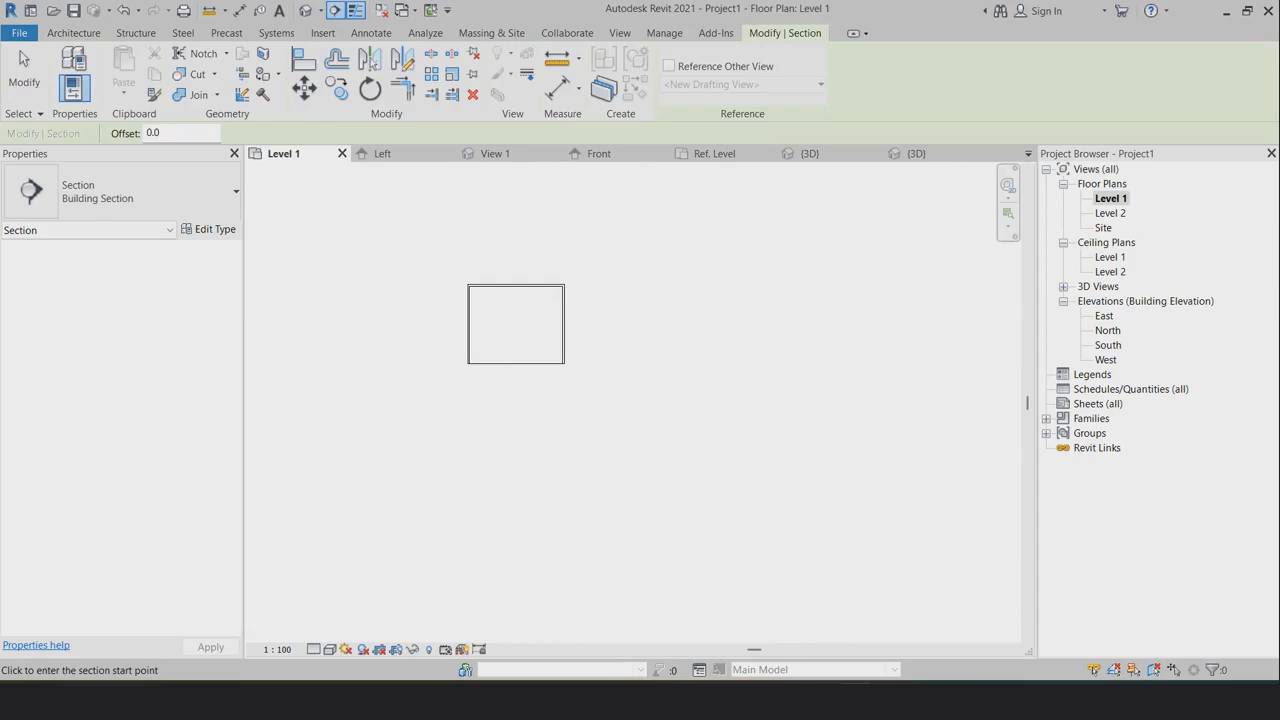
pyautogui.click(433, 347)
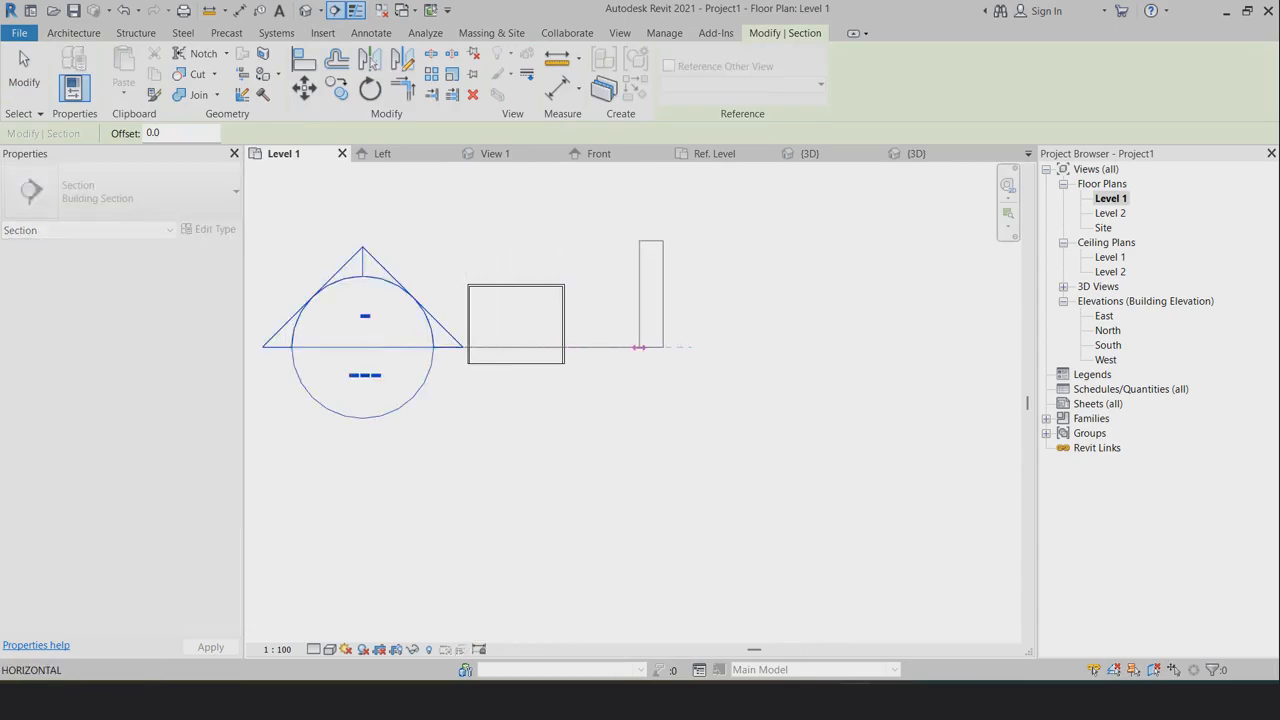
pyautogui.click(650, 347)
pyautogui.rightClick(593, 255)
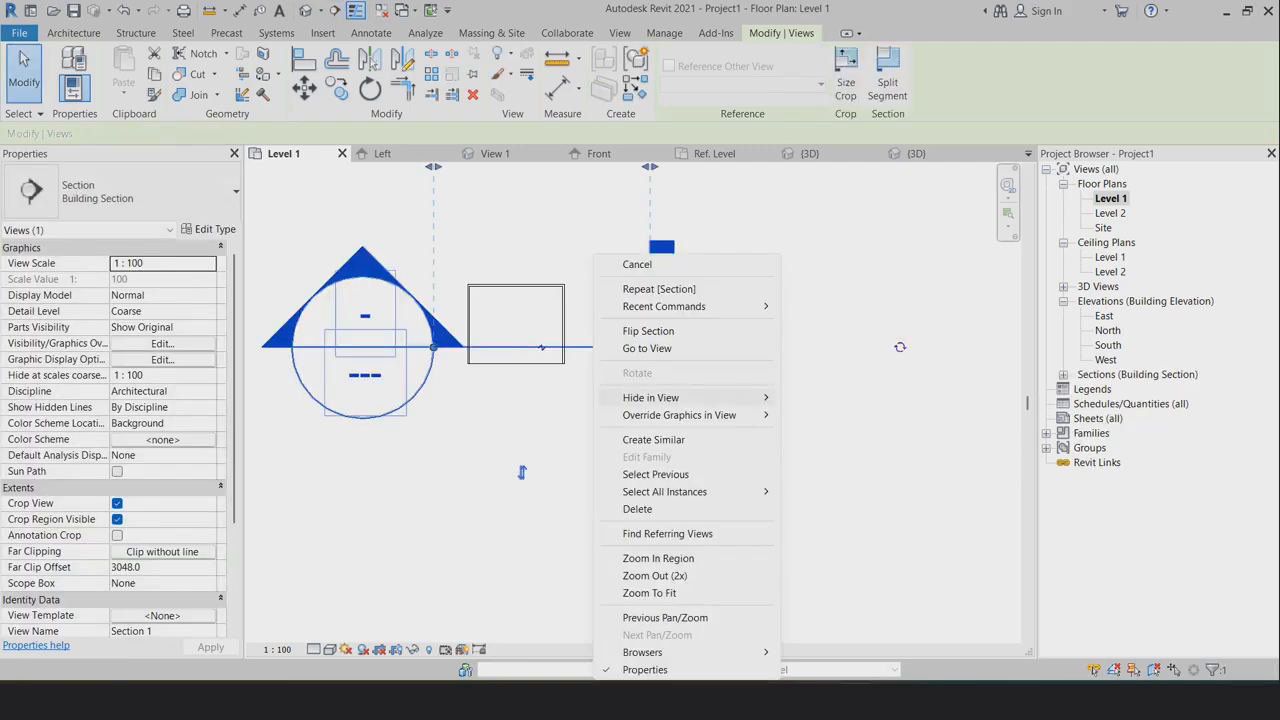
pyautogui.click(647, 348)
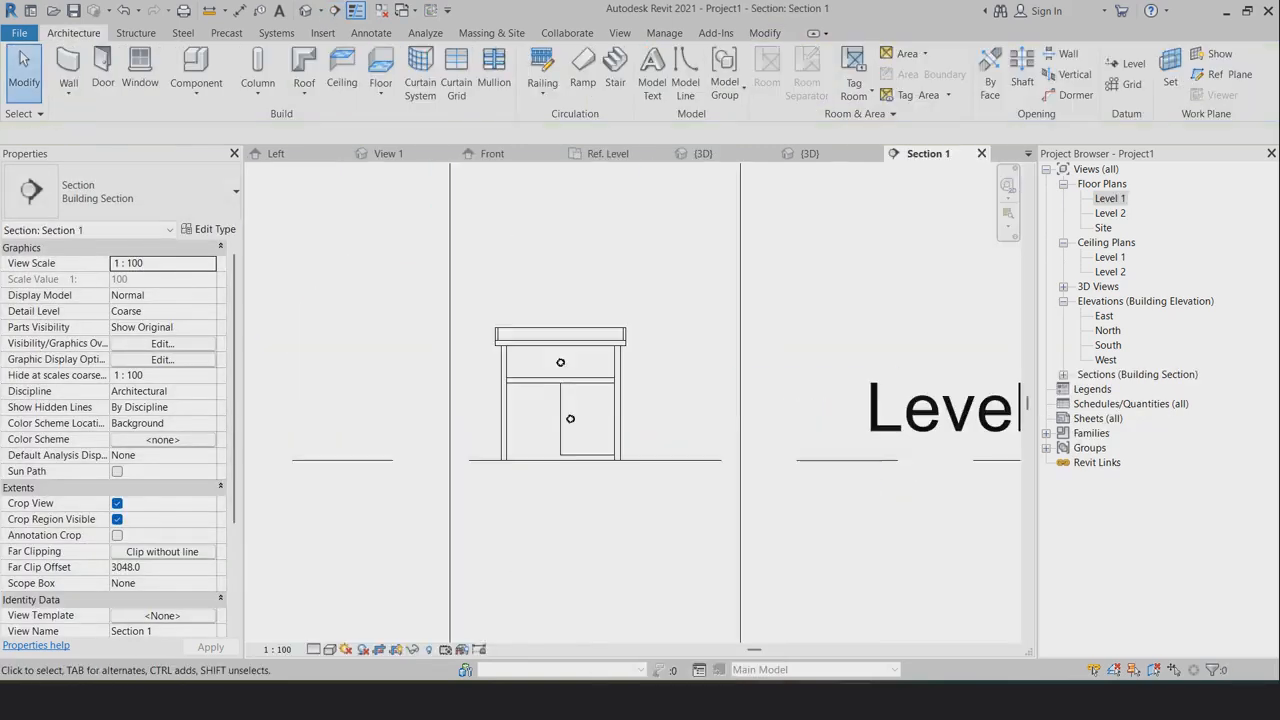
pyautogui.scroll(3, 600, 401)
pyautogui.scroll(-4, 713, 512)
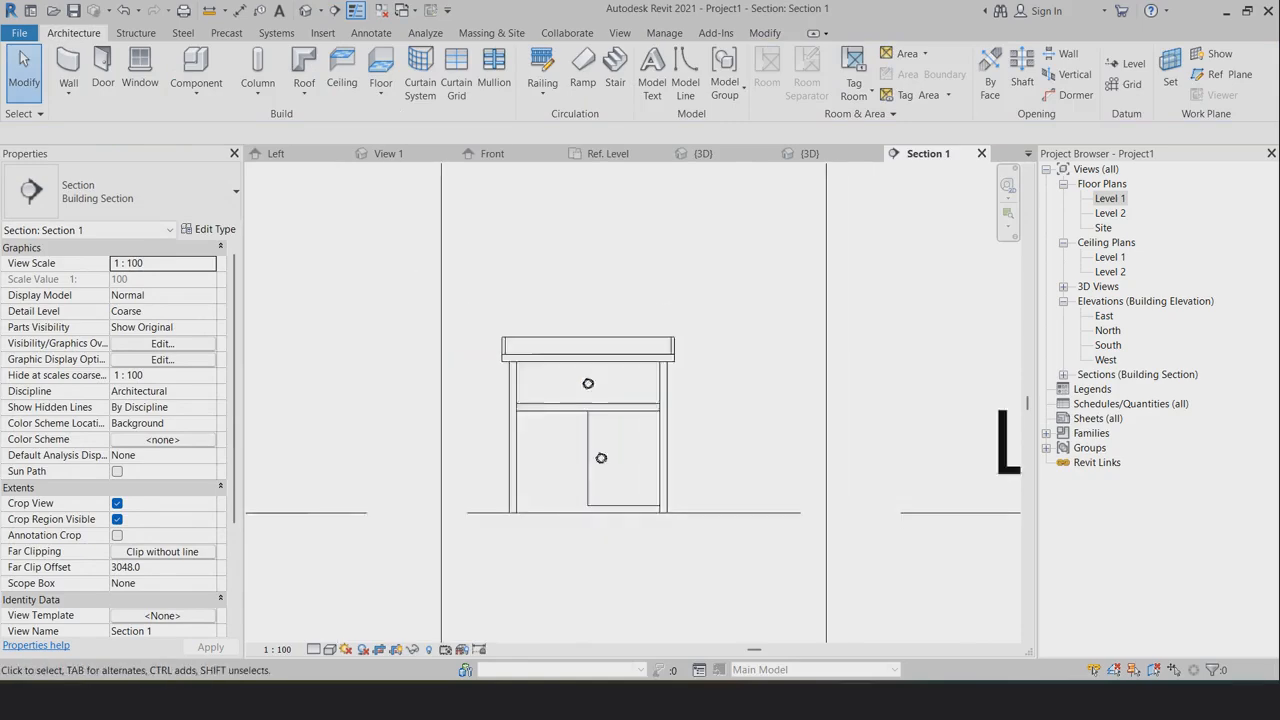
# Close the section view and delete the building section marker from the Level 1 floor plan
pyautogui.click(981, 153)
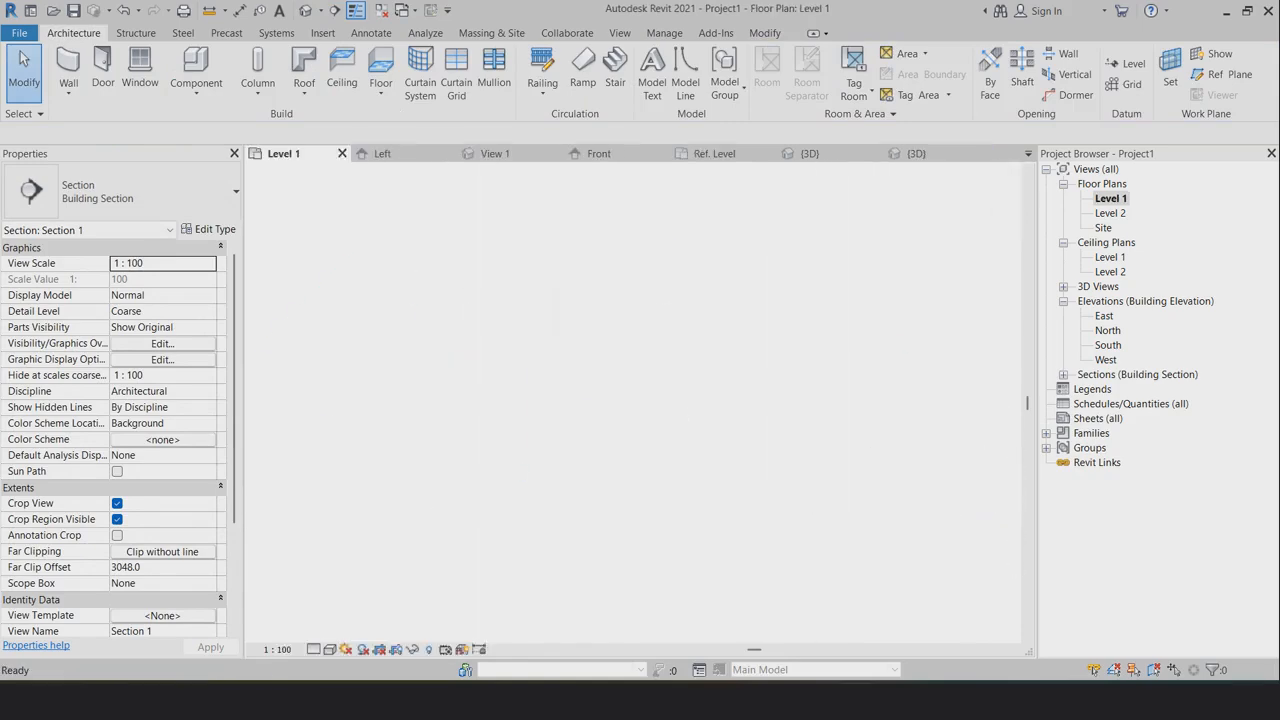
pyautogui.click(521, 472)
pyautogui.press('Delete')
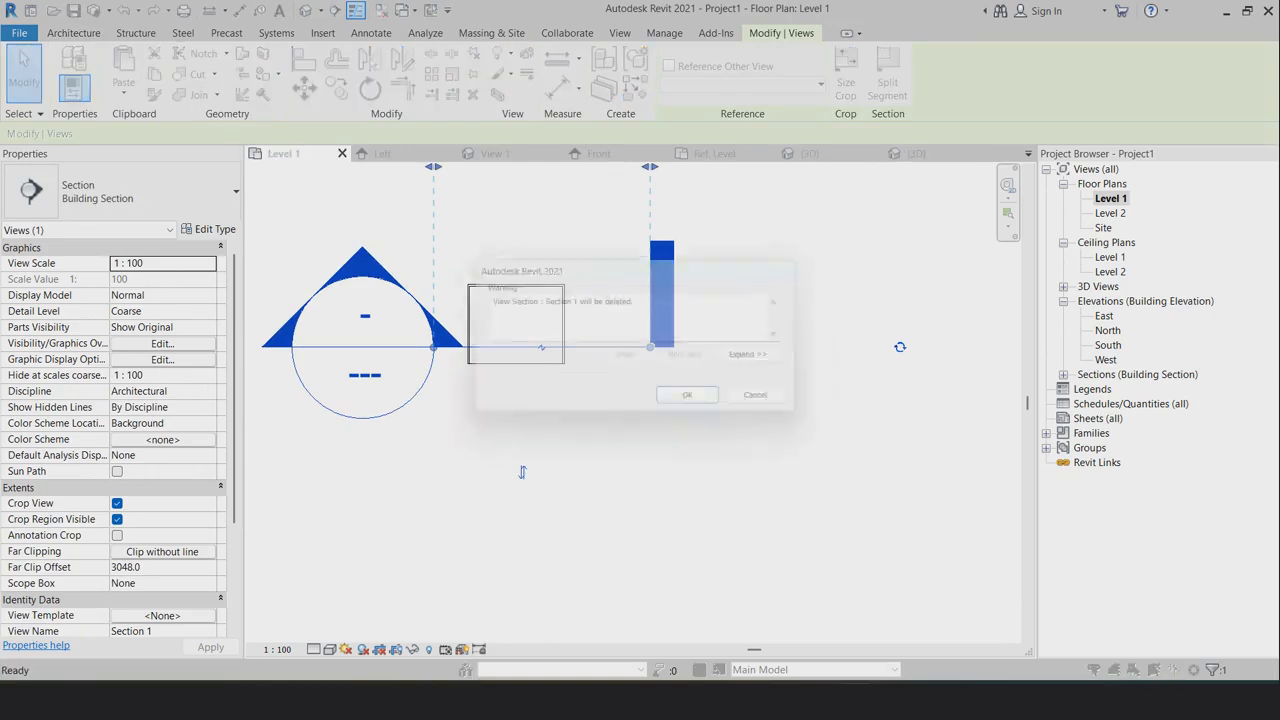
pyautogui.press('Return')
pyautogui.scroll(2, 529, 328)
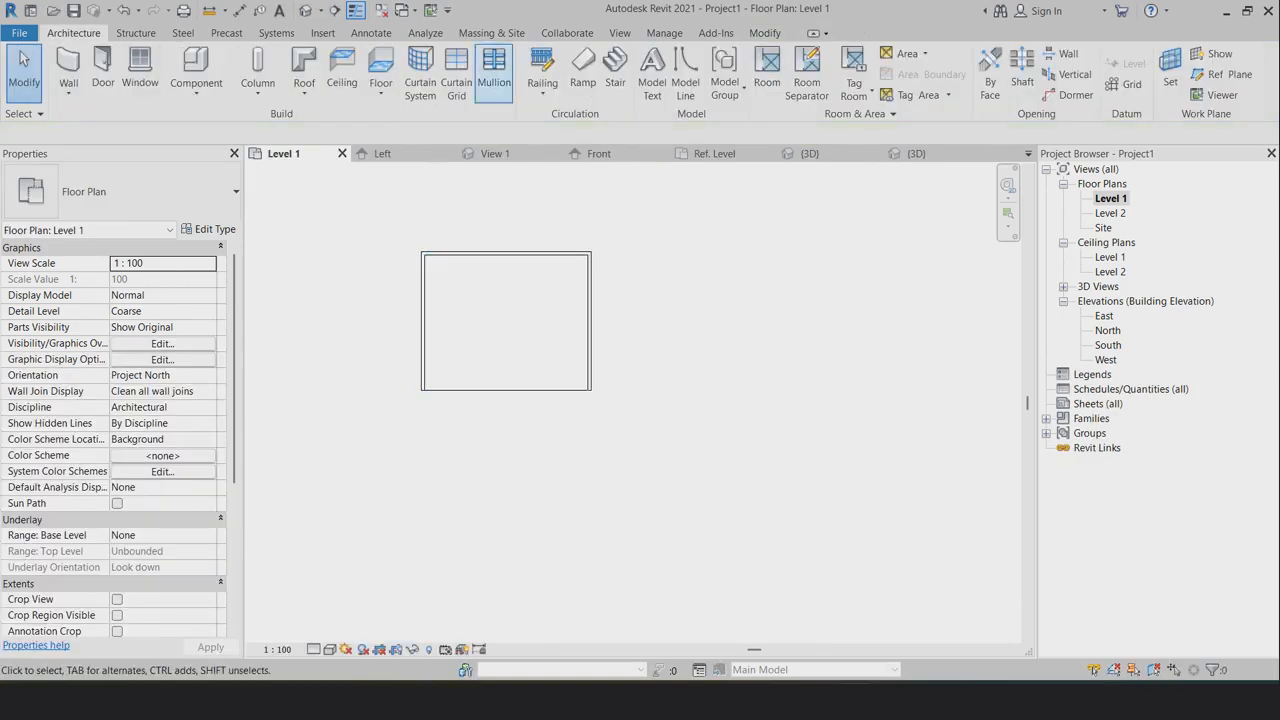
# Turn off the section box in the 3D view and select the table
pyautogui.click(306, 11)
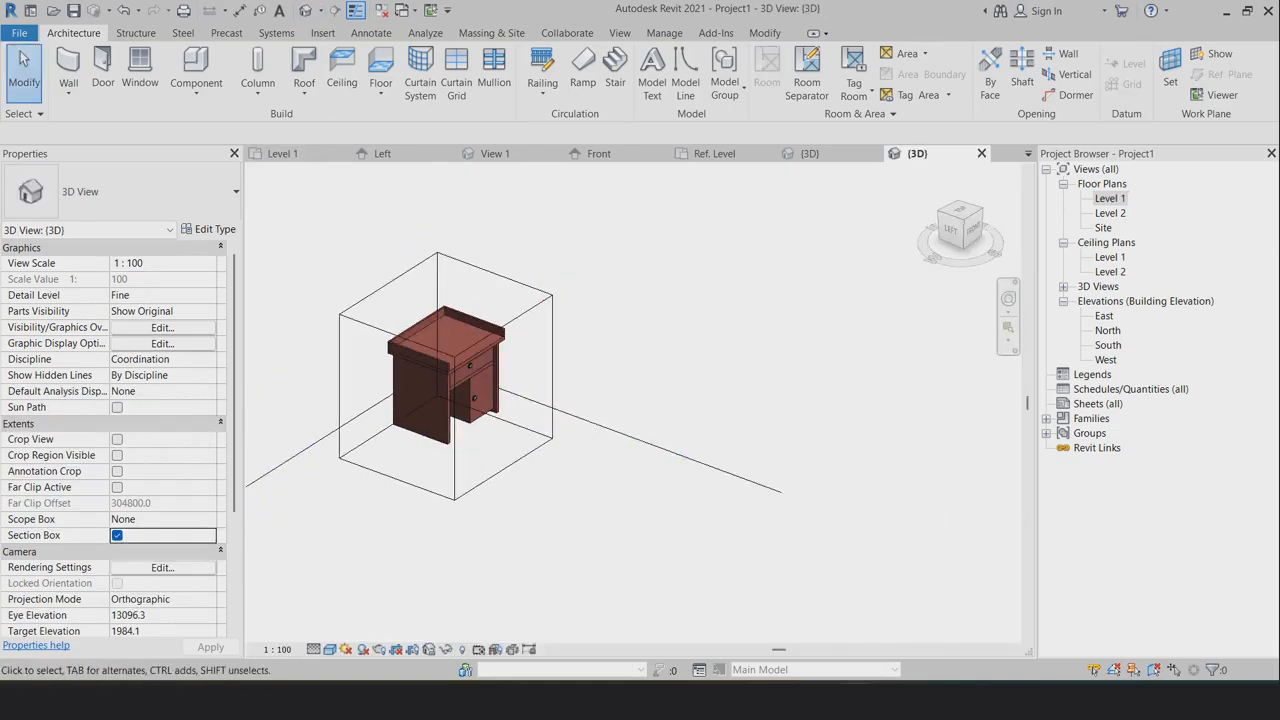
pyautogui.click(117, 535)
pyautogui.click(447, 380)
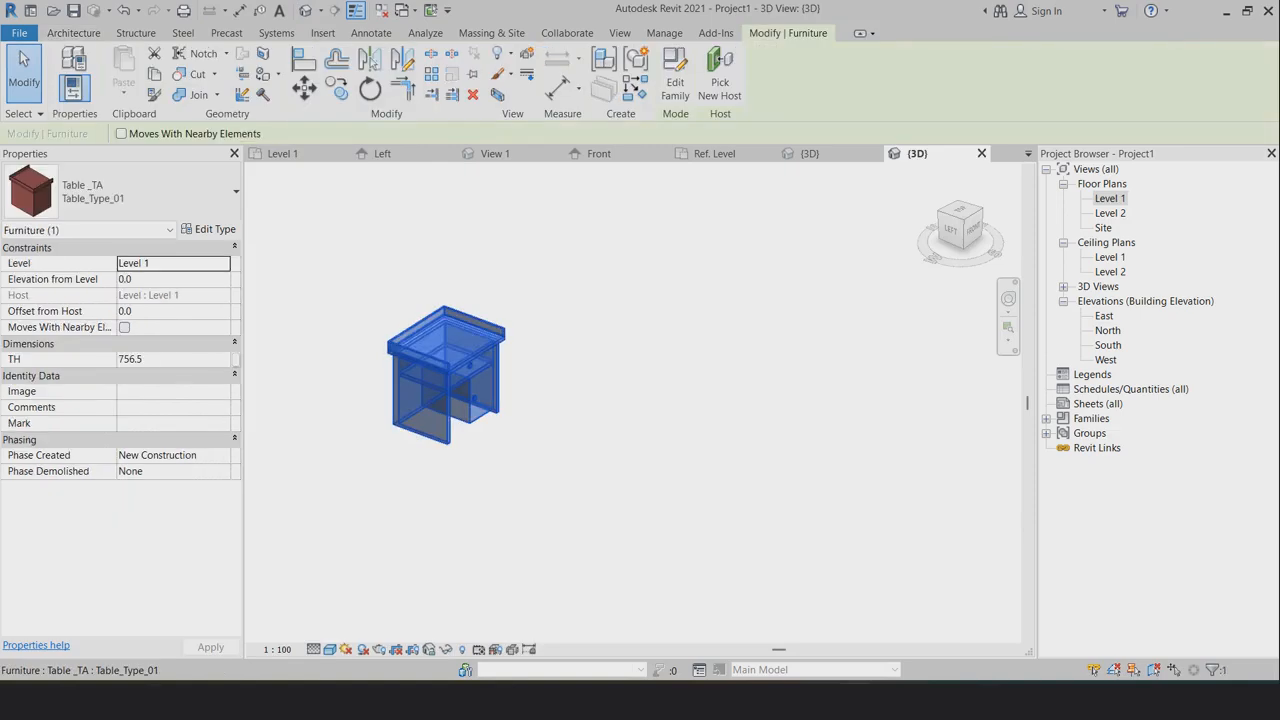
# Copy the selected table about 1380 mm horizontally to the right in the Level 1 floor plan
pyautogui.click(282, 154)
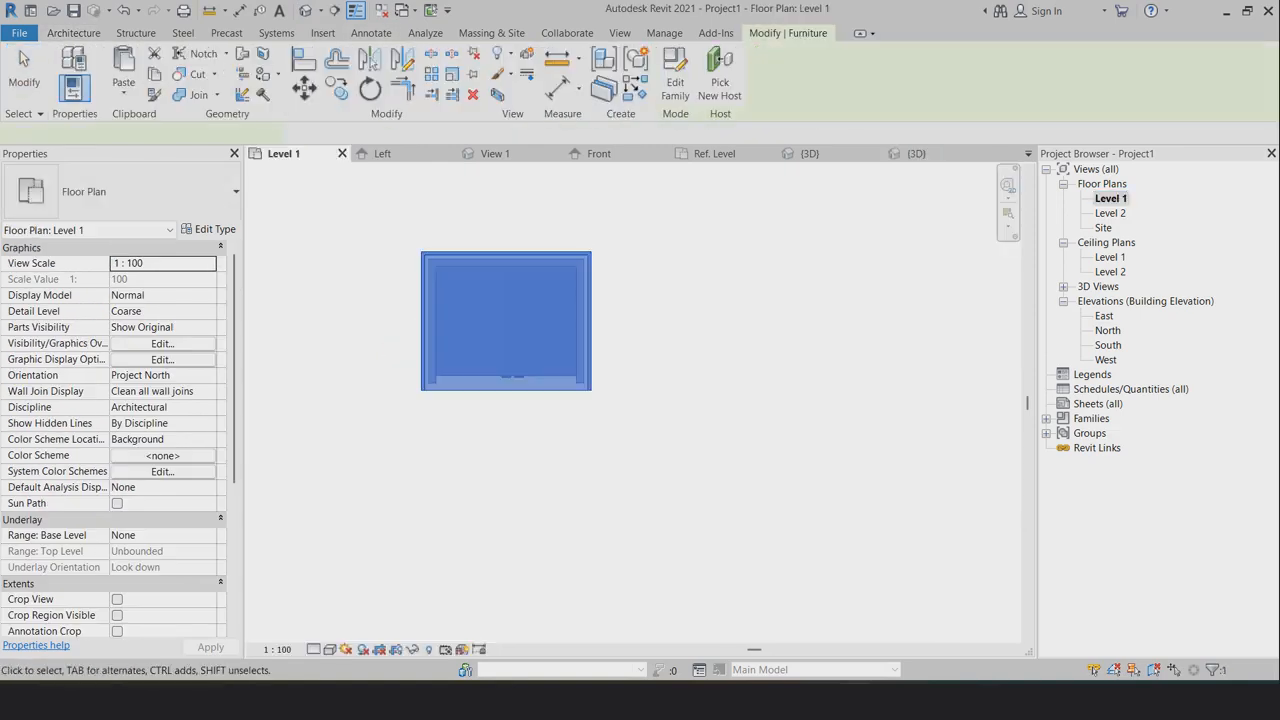
pyautogui.click(336, 88)
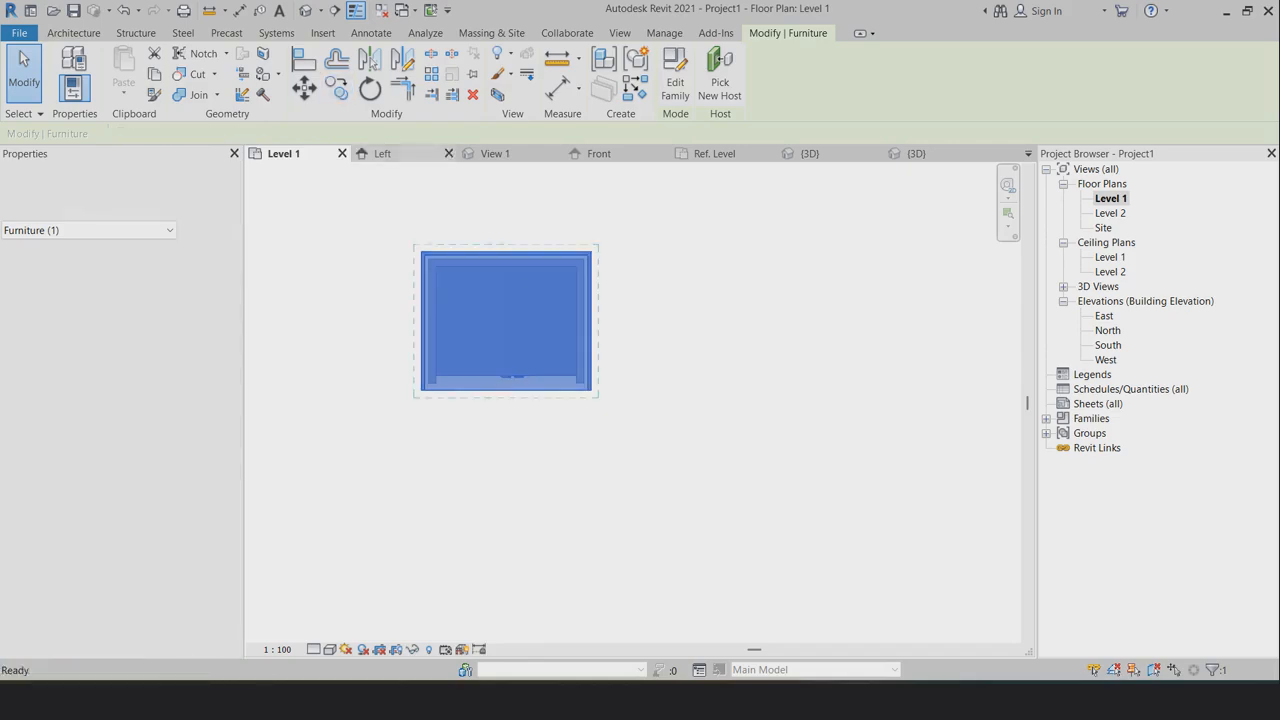
pyautogui.click(422, 252)
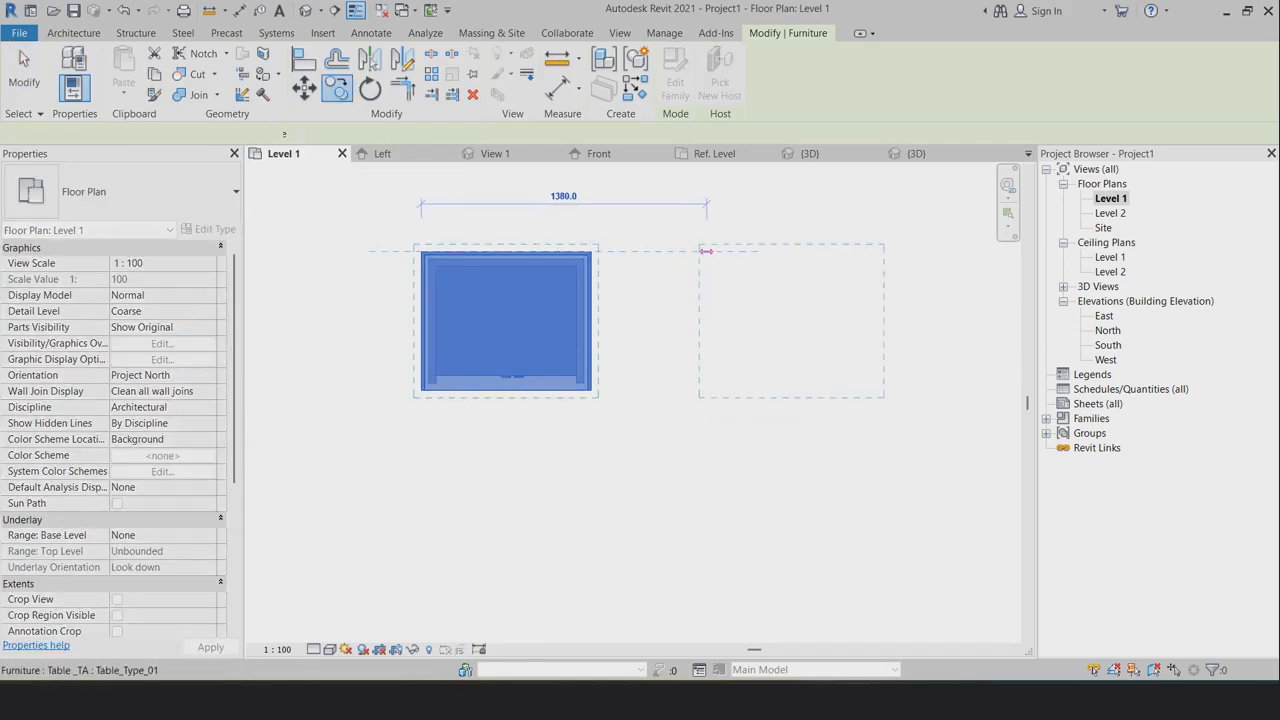
pyautogui.click(707, 253)
# Duplicate the copied table's family type under the name Table_Type_02
pyautogui.click(790, 320)
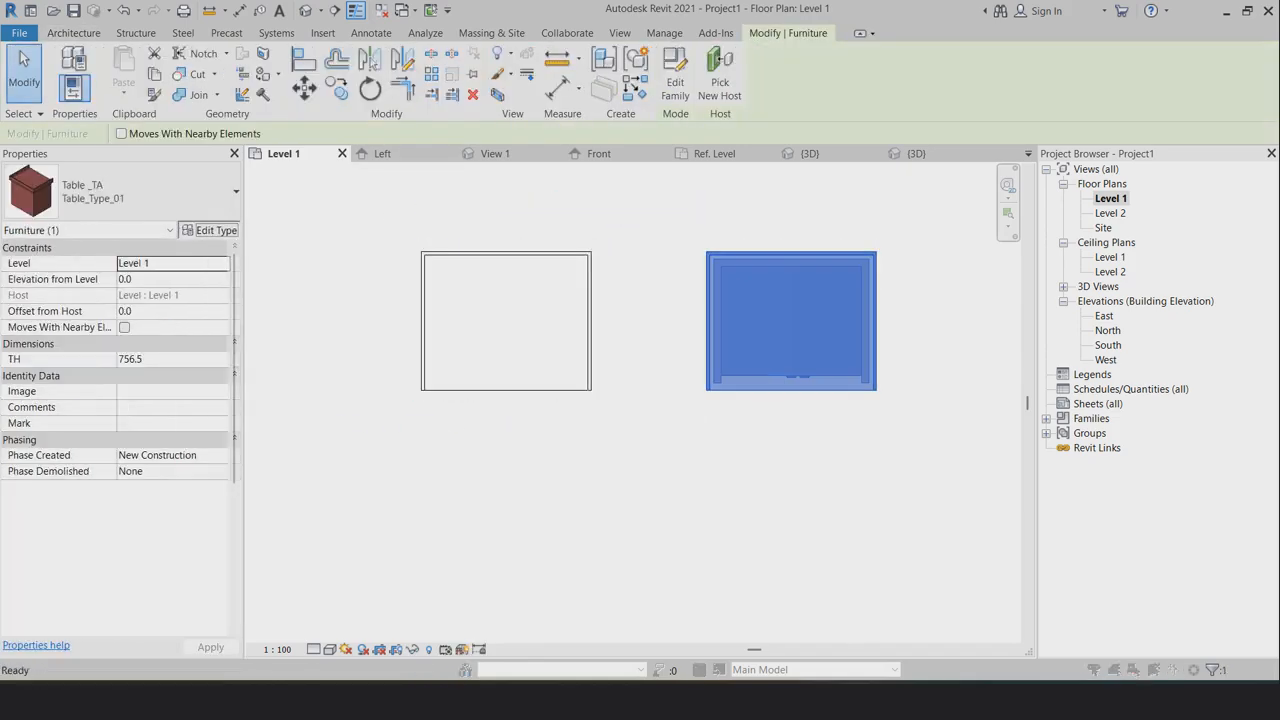
pyautogui.click(208, 229)
pyautogui.click(474, 193)
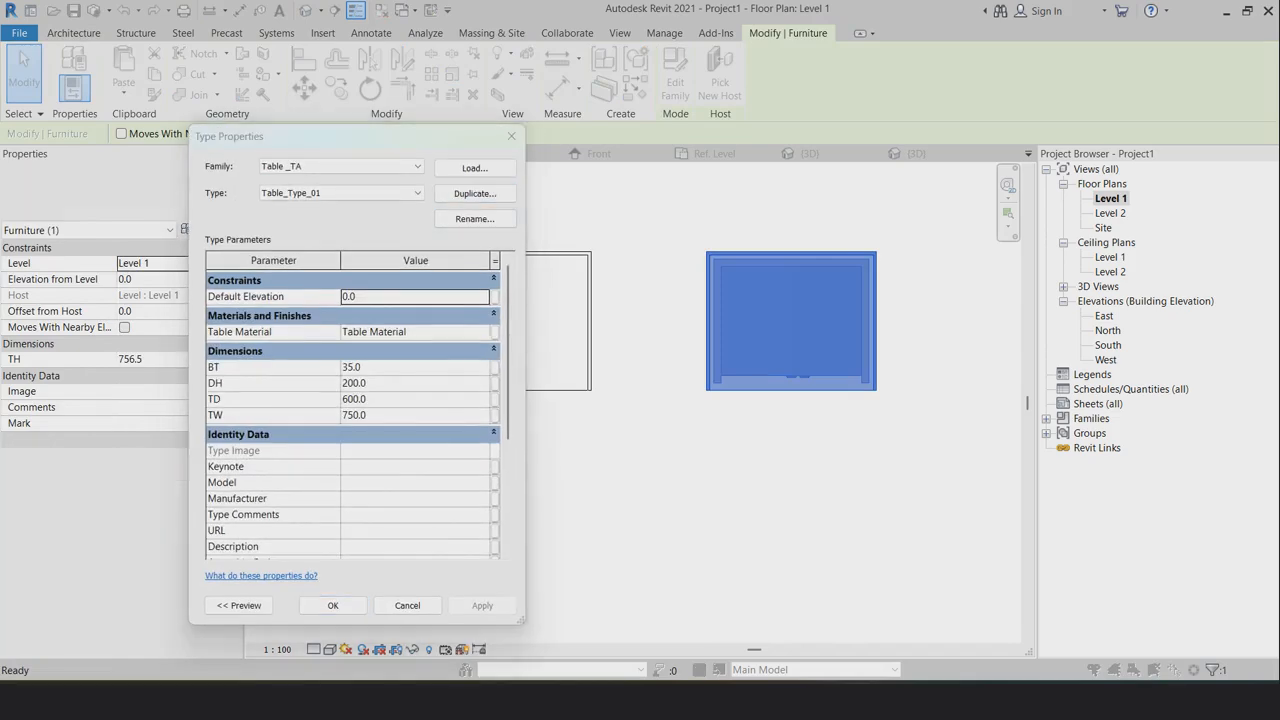
pyautogui.click(851, 351)
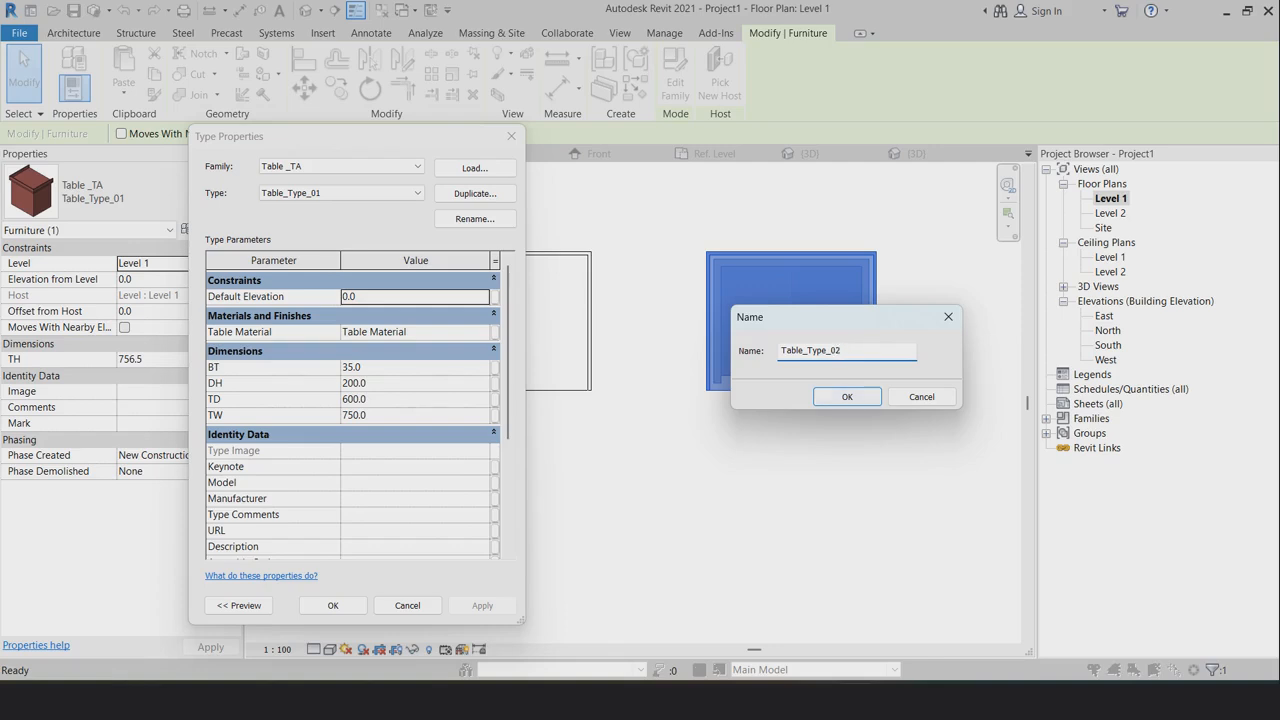
pyautogui.press('Return')
# Increase the TD depth and TW width dimensions of Table_Type_02 and apply them to the copied table
pyautogui.doubleClick(355, 383)
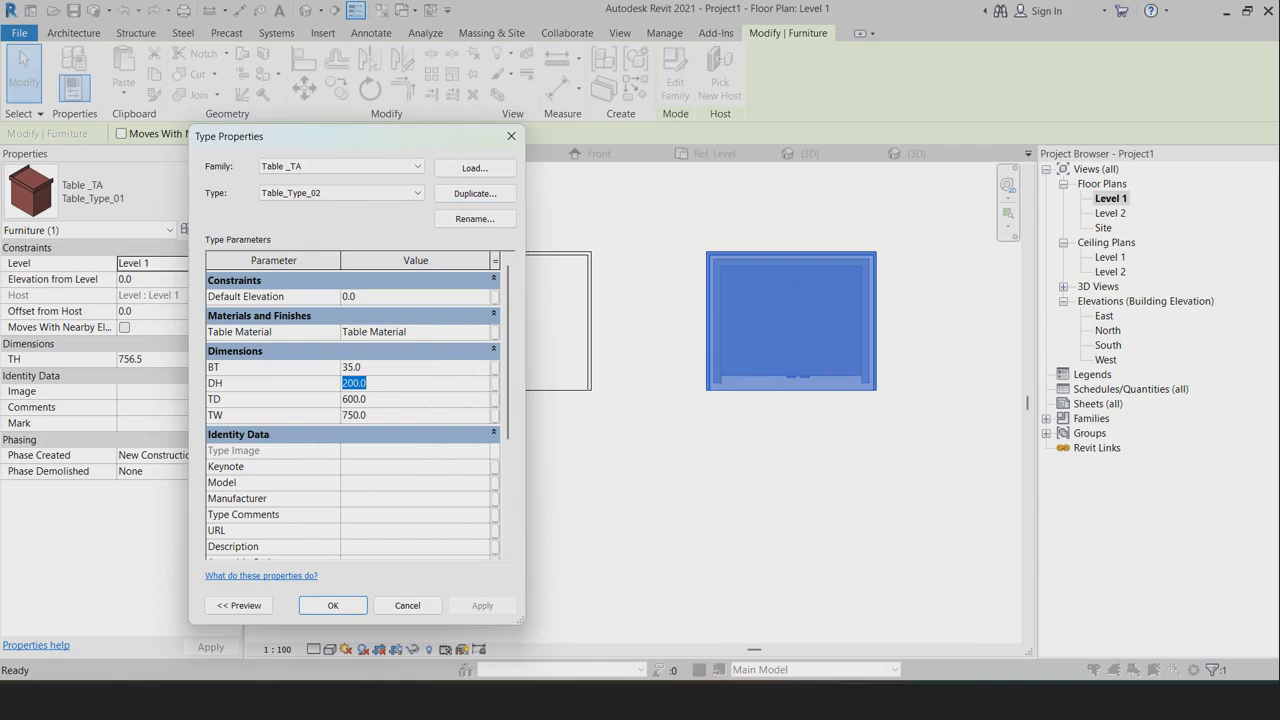
pyautogui.click(355, 399)
pyautogui.press('Tab')
pyautogui.click(333, 605)
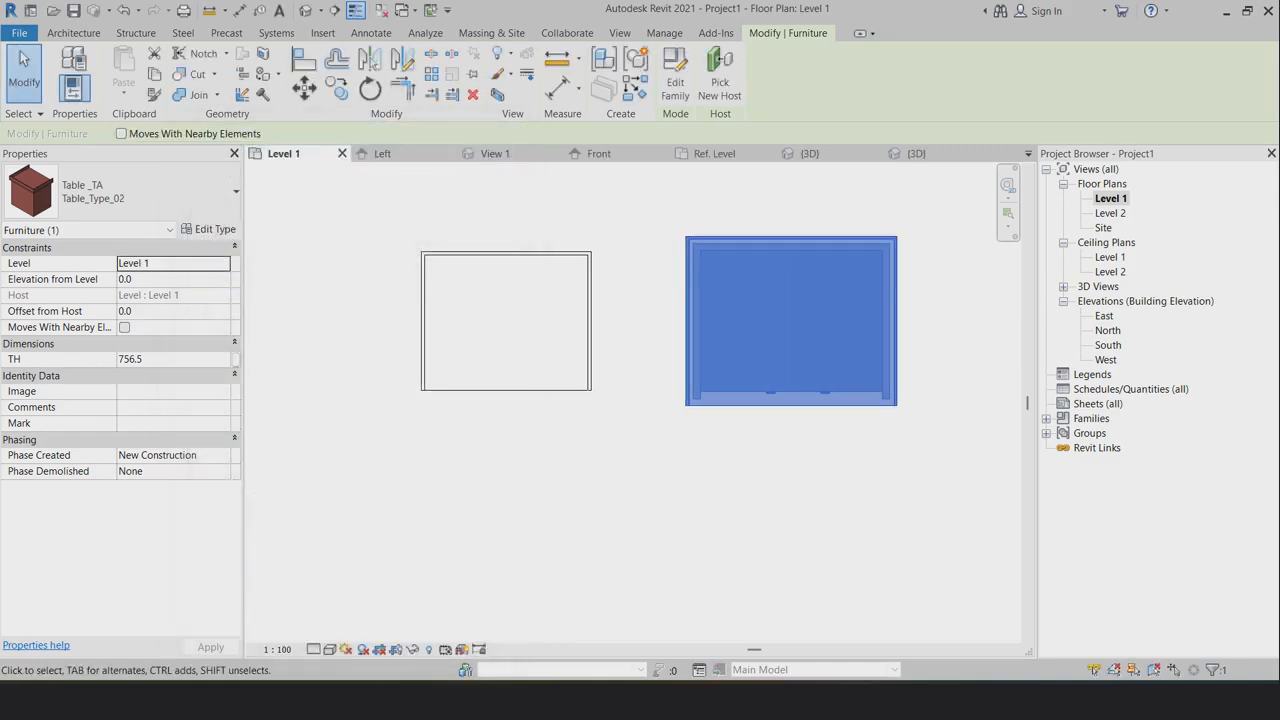
pyautogui.press('Escape')
# Compare both table types side by side in the 3D view from several angles
pyautogui.click(917, 153)
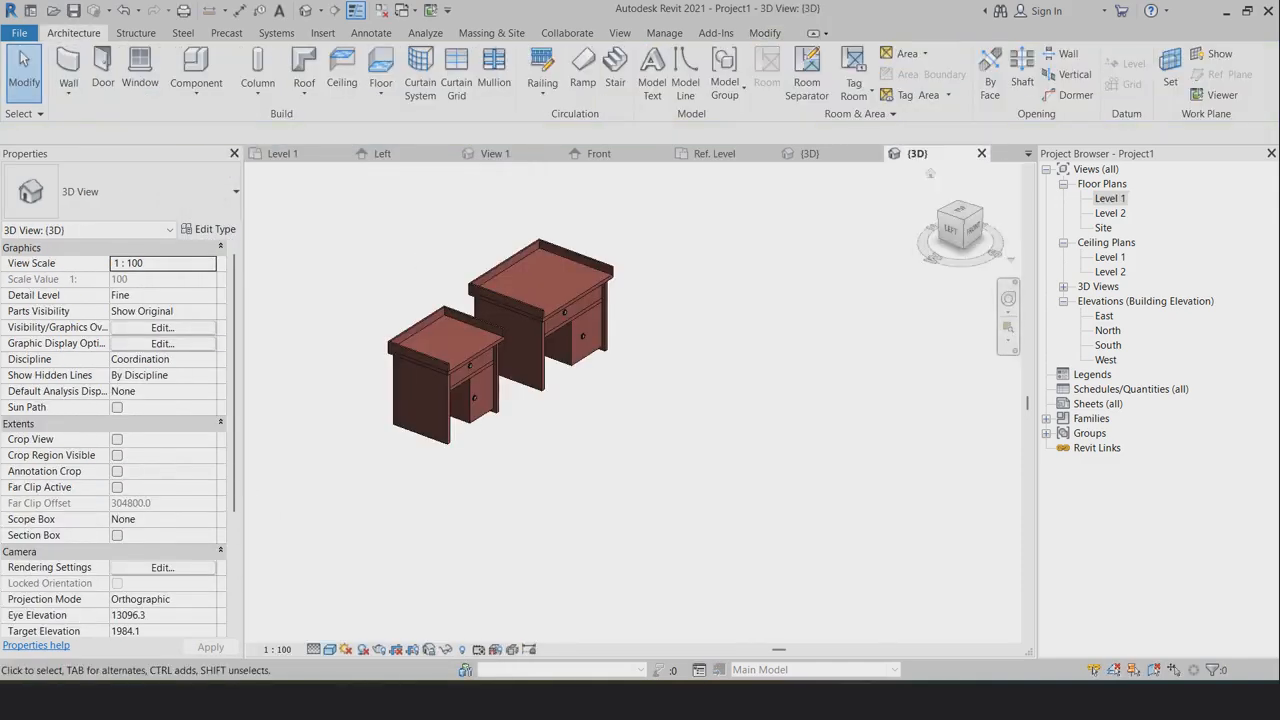
pyautogui.moveTo(620, 440)
pyautogui.keyDown('shift'); pyautogui.mouseDown(button='middle')
pyautogui.moveTo(530, 400)
pyautogui.moveTo(520, 335)
pyautogui.moveTo(590, 368)
pyautogui.moveTo(625, 440)
pyautogui.mouseUp(button='middle'); pyautogui.keyUp('shift')
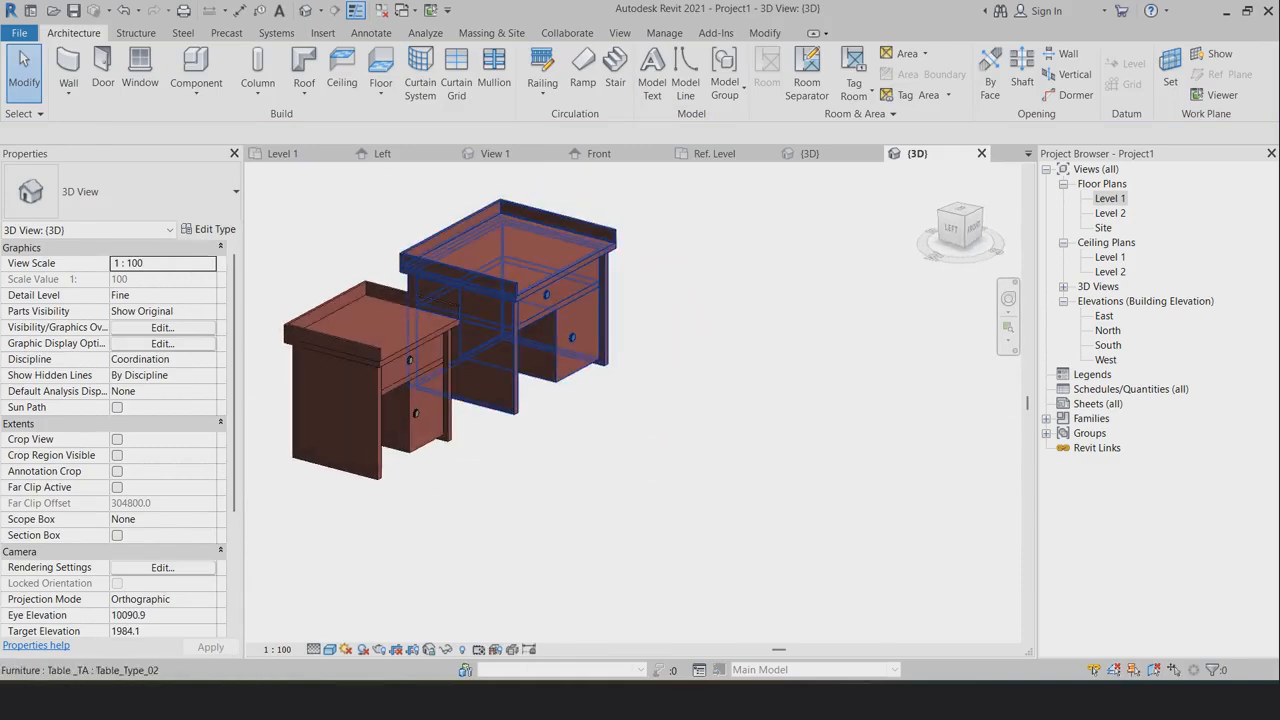
pyautogui.scroll(1, 592, 253)
pyautogui.keyDown('shift'); pyautogui.moveTo(592, 380); pyautogui.dragTo(553, 400, button='middle'); pyautogui.keyUp('shift')
pyautogui.scroll(-3, 967, 385)
pyautogui.scroll(6, 556, 355)
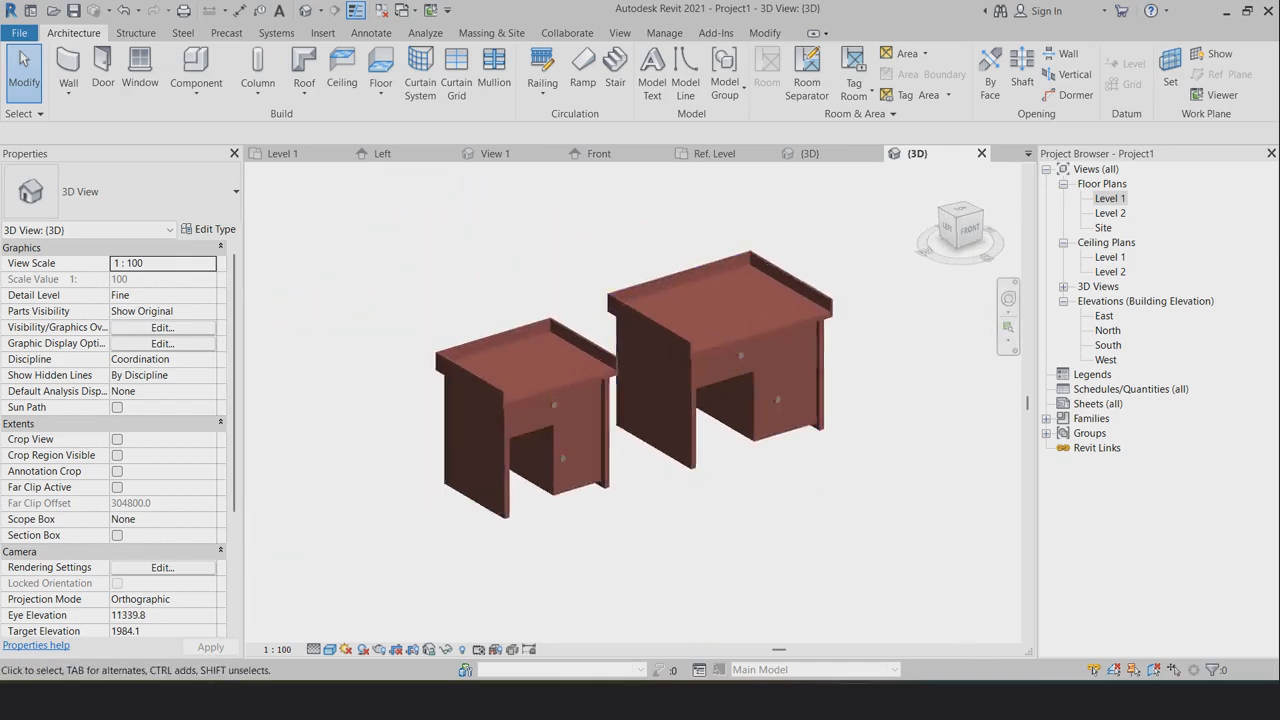